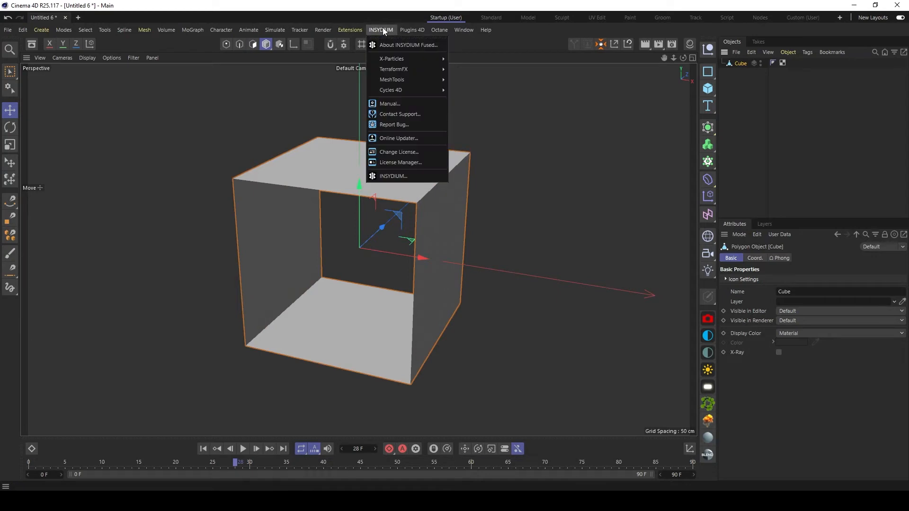
# - Add an MeshTools mtSubDivider object as the parent of the Cube
pyautogui.moveTo(402, 79)
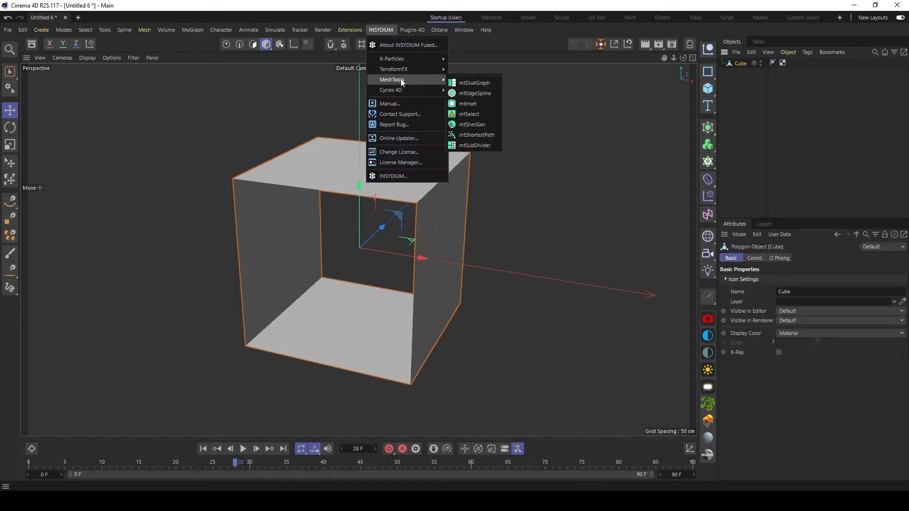
pyautogui.click(478, 146)
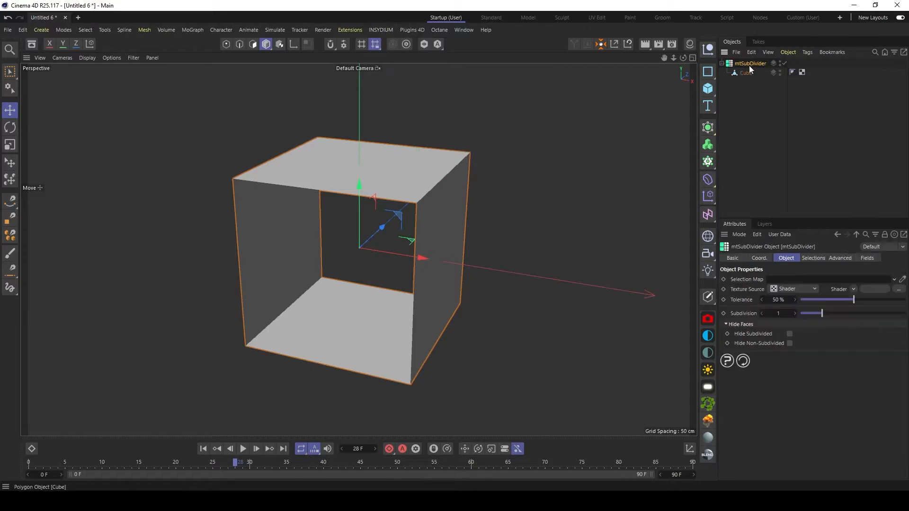
# - Display the viewport with Gouraud Shading (Lines) and set the mtSubDivider's Subdivision to 2
pyautogui.click(88, 57)
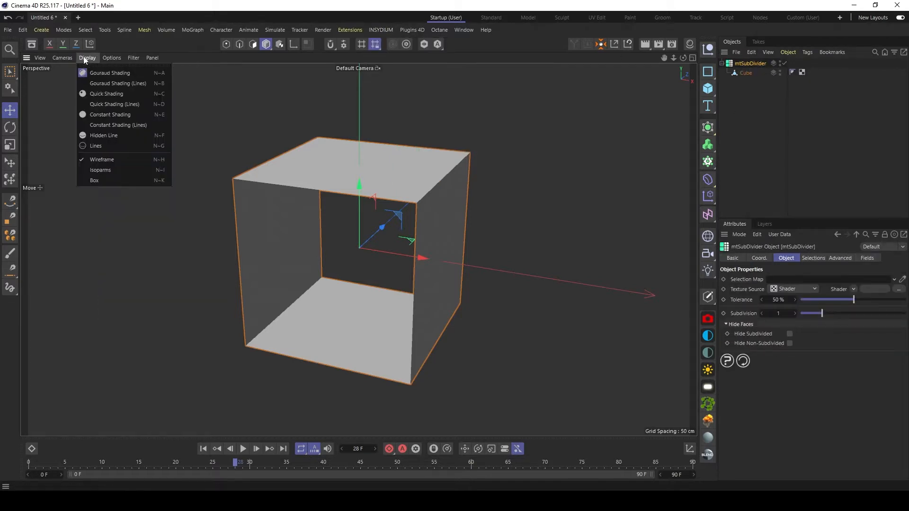
pyautogui.click(114, 84)
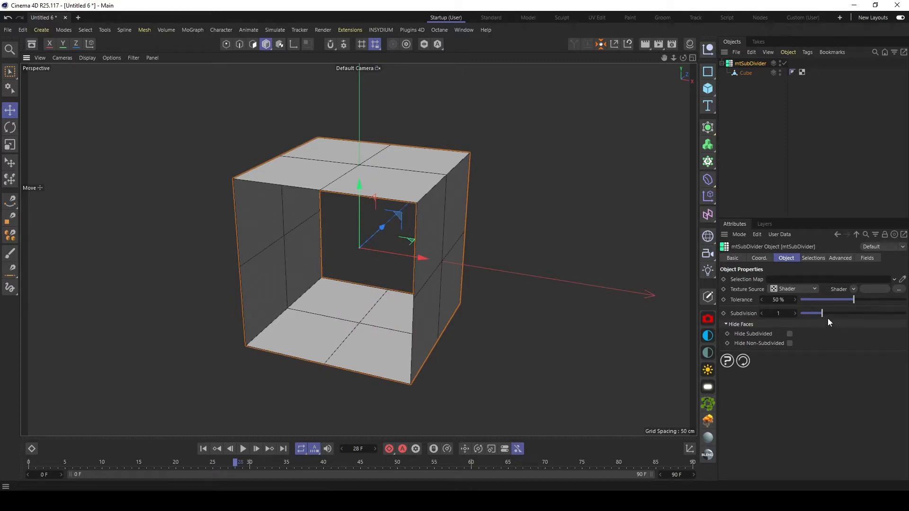
pyautogui.moveTo(824, 313); pyautogui.dragTo(843, 314)
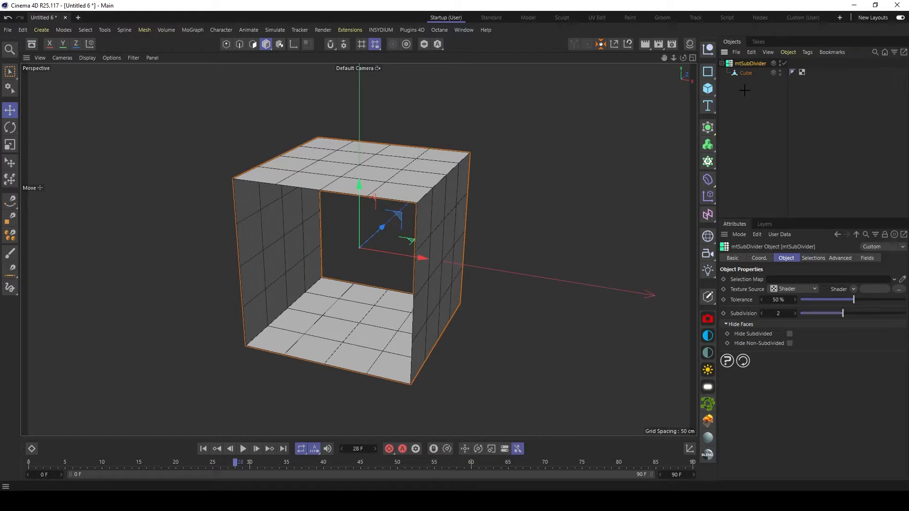
# - Add an mtInset object as the parent of the mtSubDivider and raise its inset Amount to about 9.6%
pyautogui.click(384, 31)
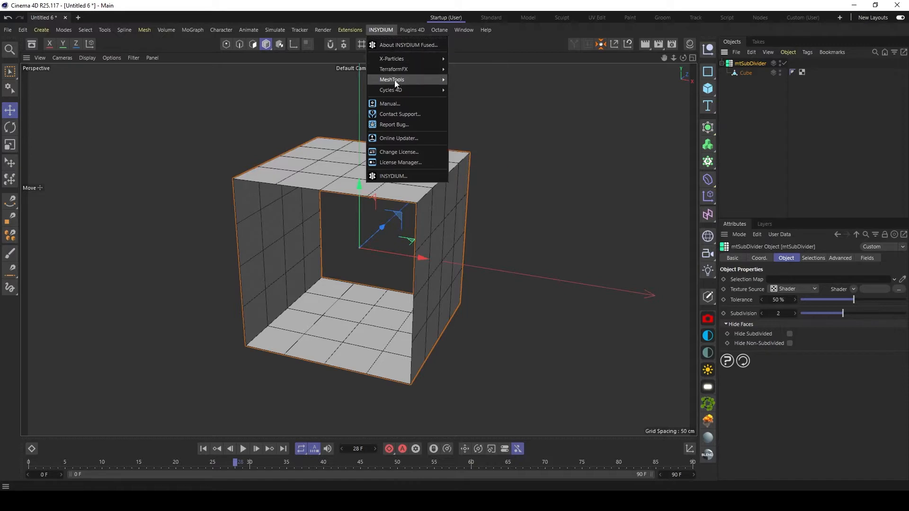
pyautogui.moveTo(395, 84)
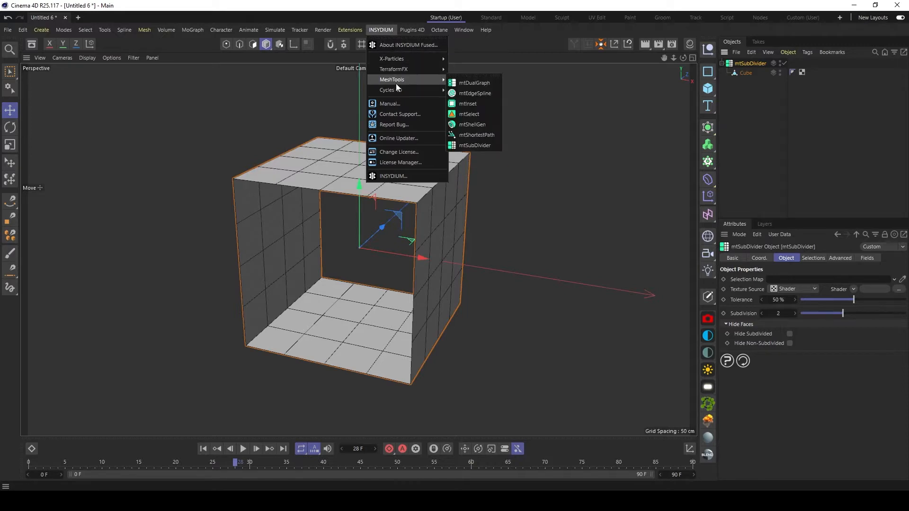
pyautogui.keyDown('alt'); pyautogui.click(482, 103); pyautogui.keyUp('alt')
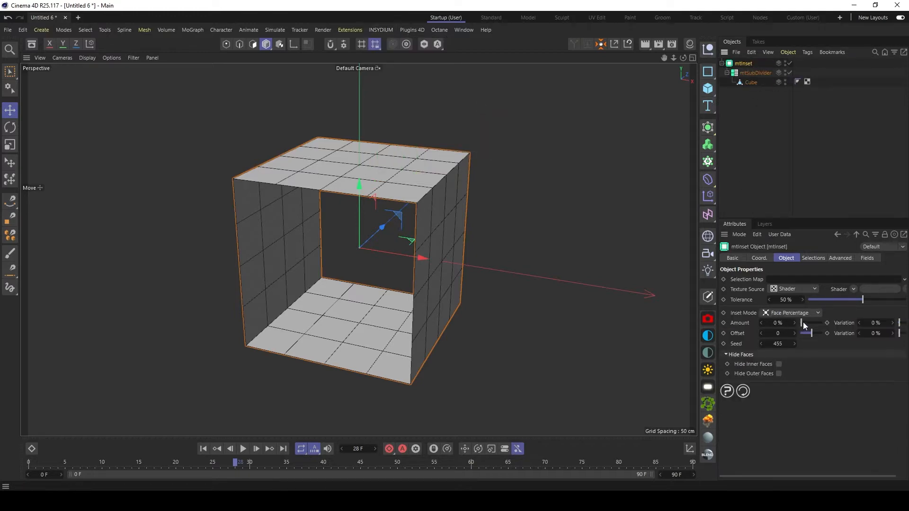
pyautogui.moveTo(803, 322); pyautogui.dragTo(797, 319)
pyautogui.scroll(2, 489, 237)
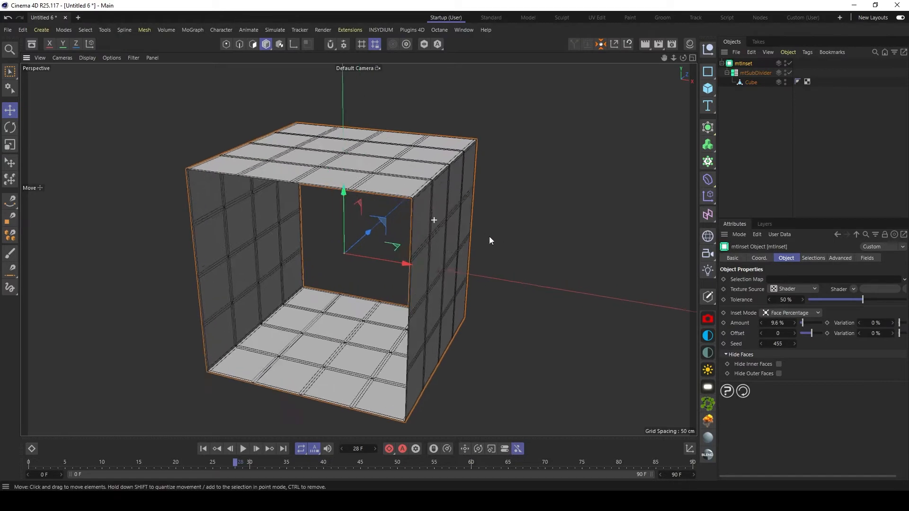
pyautogui.scroll(5, 490, 241)
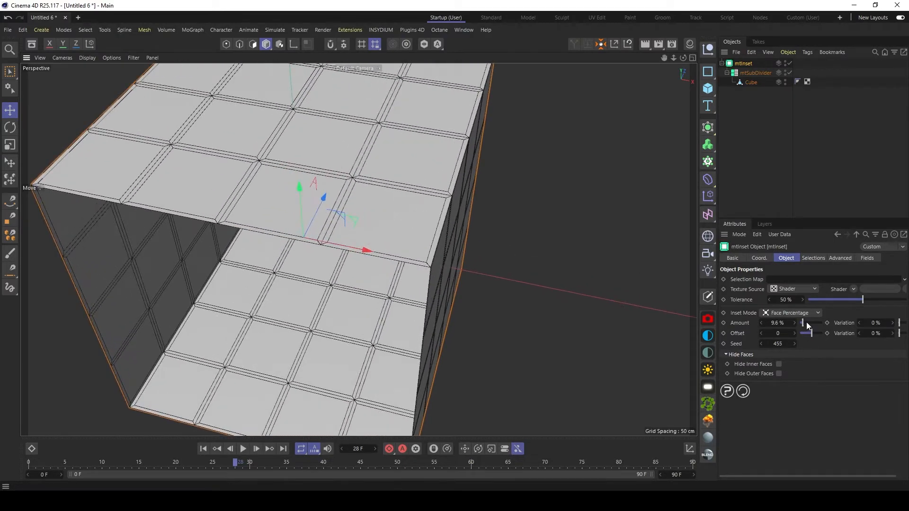
# - Set the mtInset's Amount to 1% and hide its outer faces to leave thin gaps between the panels
pyautogui.moveTo(806, 322); pyautogui.dragTo(800, 323)
pyautogui.doubleClick(778, 322)
pyautogui.write('1')
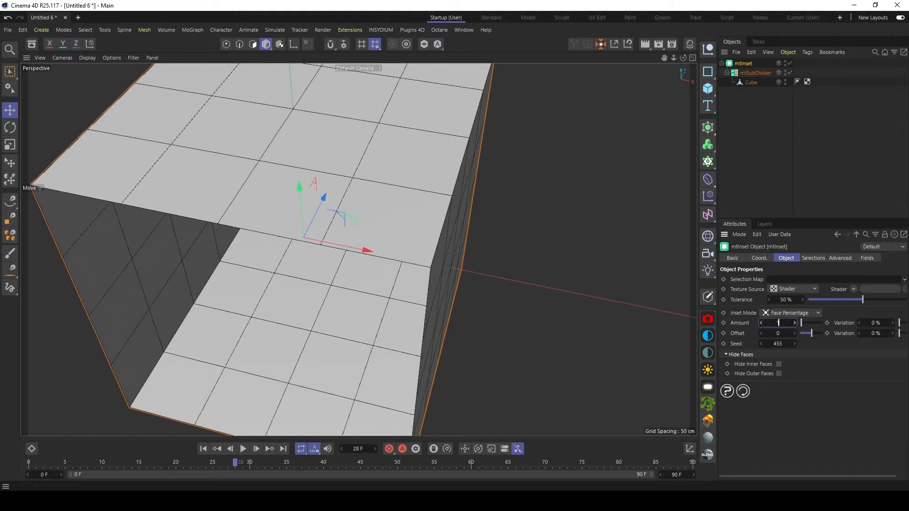
pyautogui.press('Return')
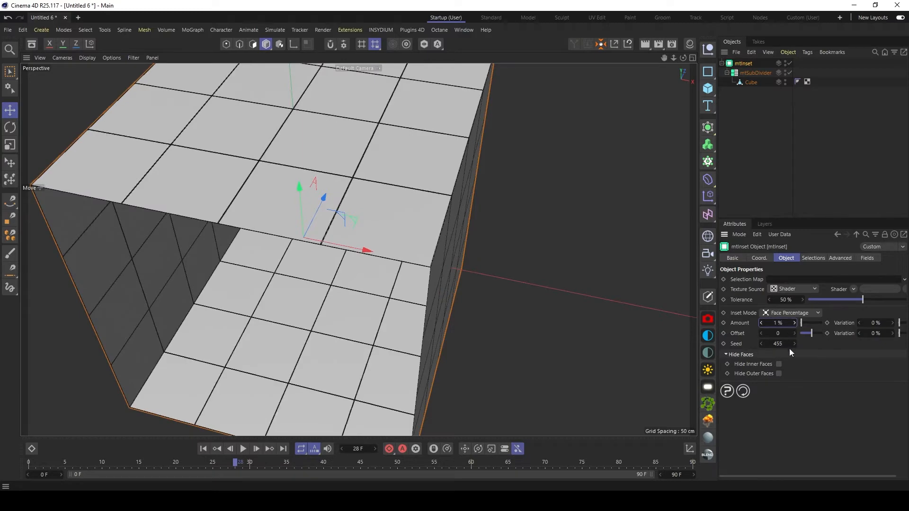
pyautogui.click(779, 374)
pyautogui.keyDown('alt'); pyautogui.moveTo(373, 208); pyautogui.dragTo(478, 173); pyautogui.keyUp('alt')
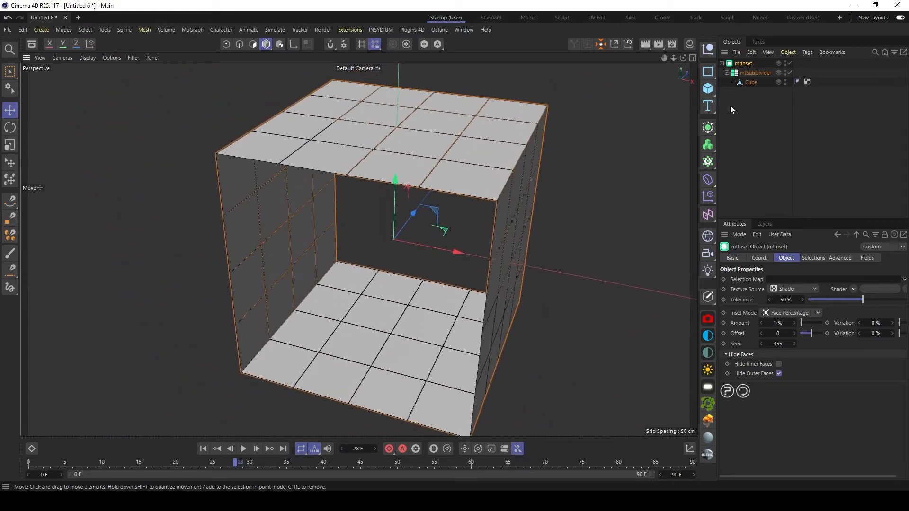
# - Add a second mtSubDivider as the parent of the mtInset and set its Subdivision to 2
pyautogui.click(382, 30)
pyautogui.moveTo(405, 79)
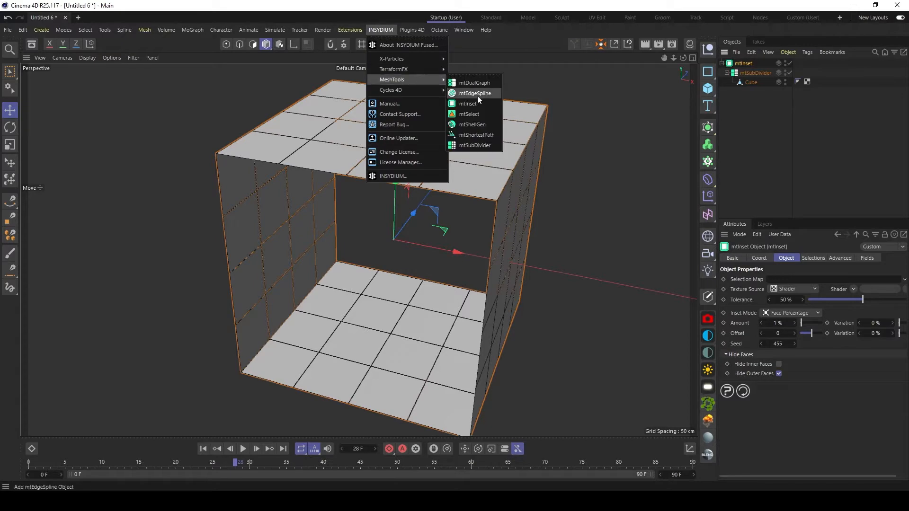
pyautogui.click(475, 145)
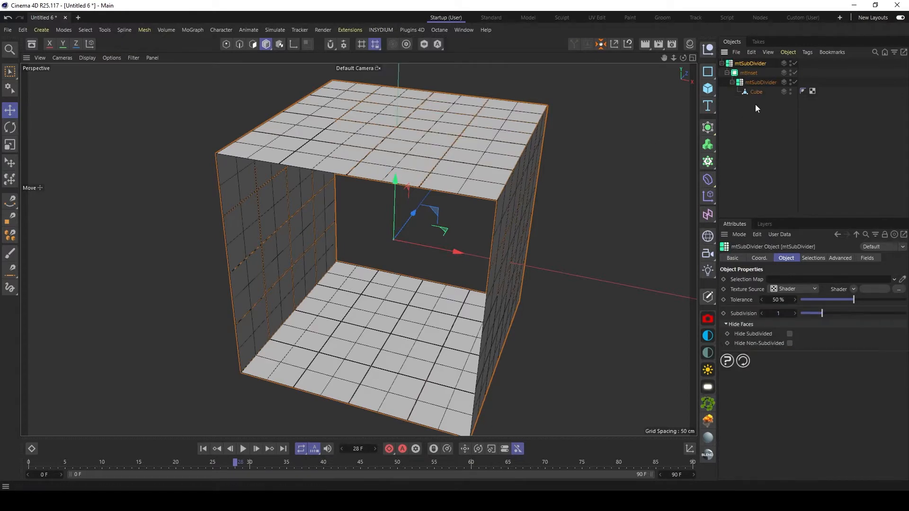
pyautogui.keyDown('alt'); pyautogui.moveTo(507, 179); pyautogui.dragTo(507, 213); pyautogui.keyUp('alt')
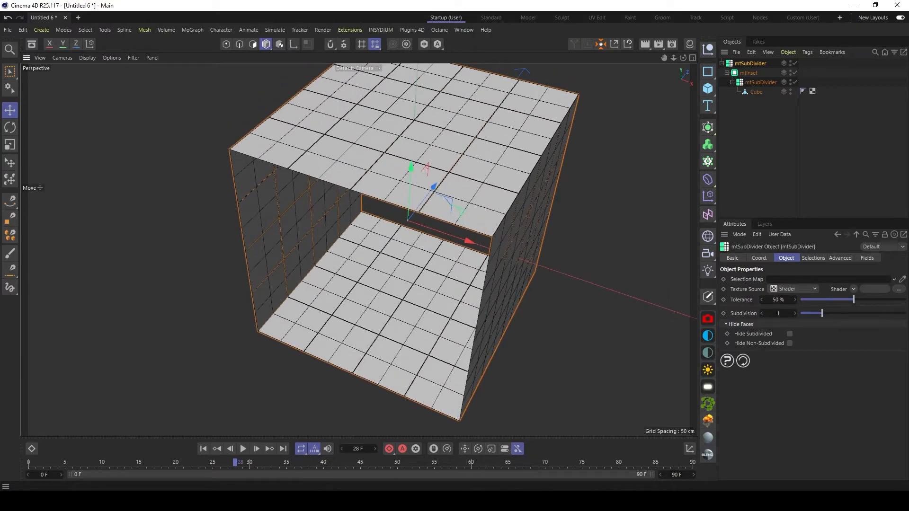
pyautogui.click(834, 313)
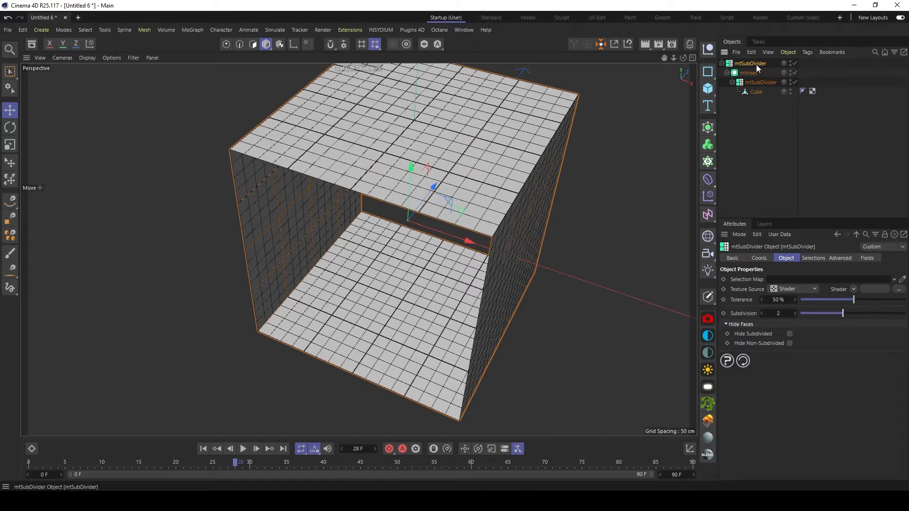
# - Assign a Noise shader to the topmost mtSubDivider so only some of the panels are subdivided
pyautogui.click(852, 289)
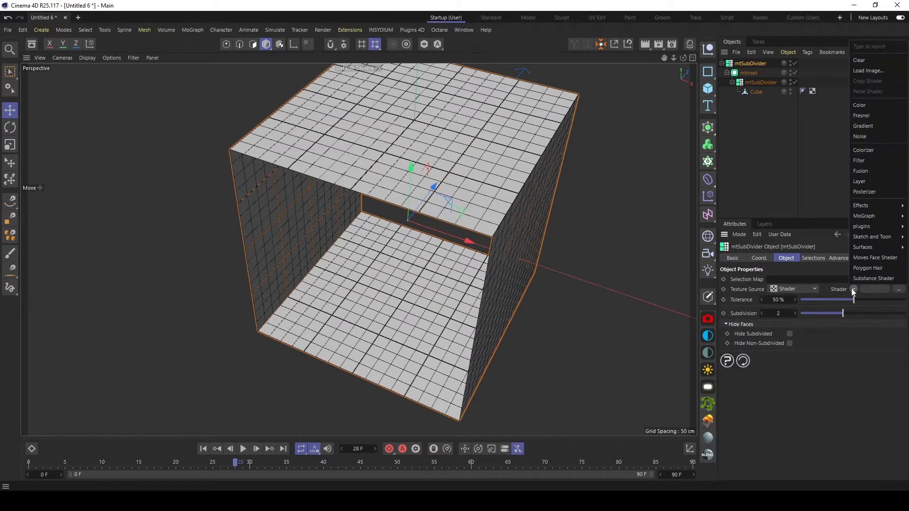
pyautogui.click(865, 137)
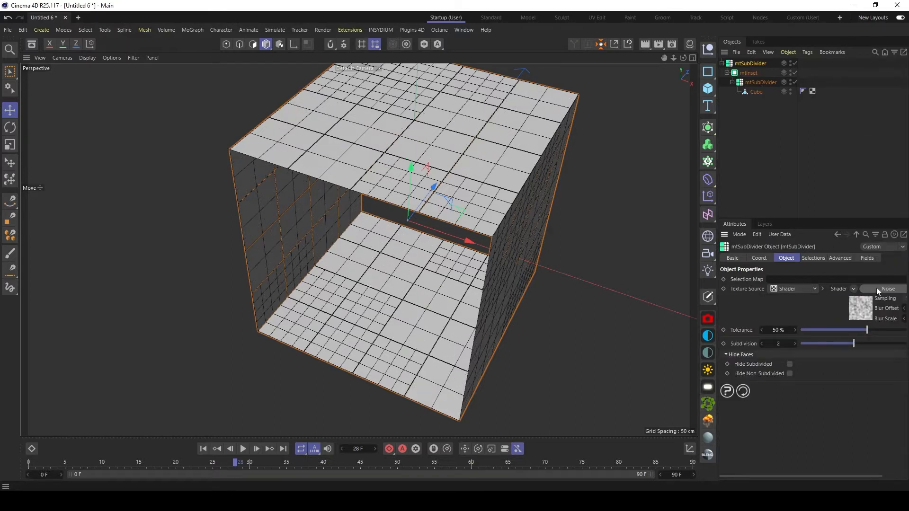
pyautogui.keyDown('alt'); pyautogui.moveTo(445, 167); pyautogui.dragTo(504, 184); pyautogui.keyUp('alt')
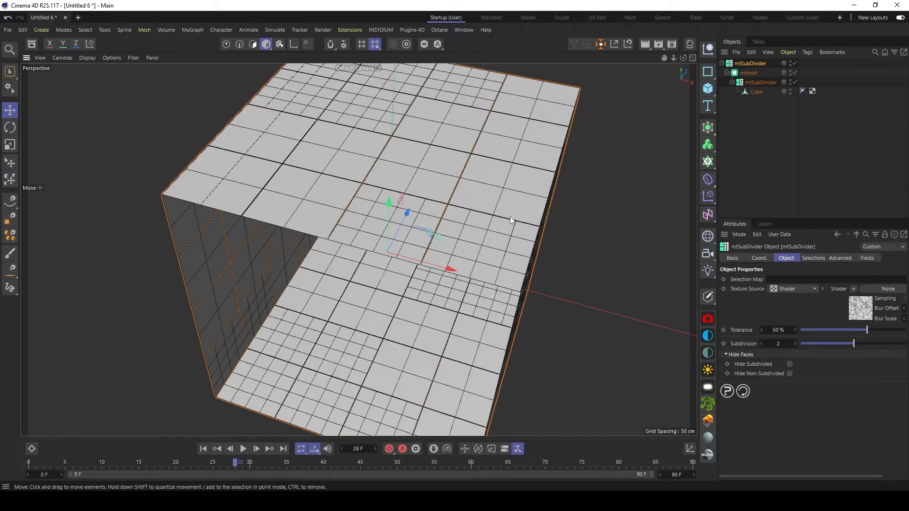
pyautogui.keyDown('alt'); pyautogui.moveTo(510, 217); pyautogui.dragTo(503, 174); pyautogui.keyUp('alt')
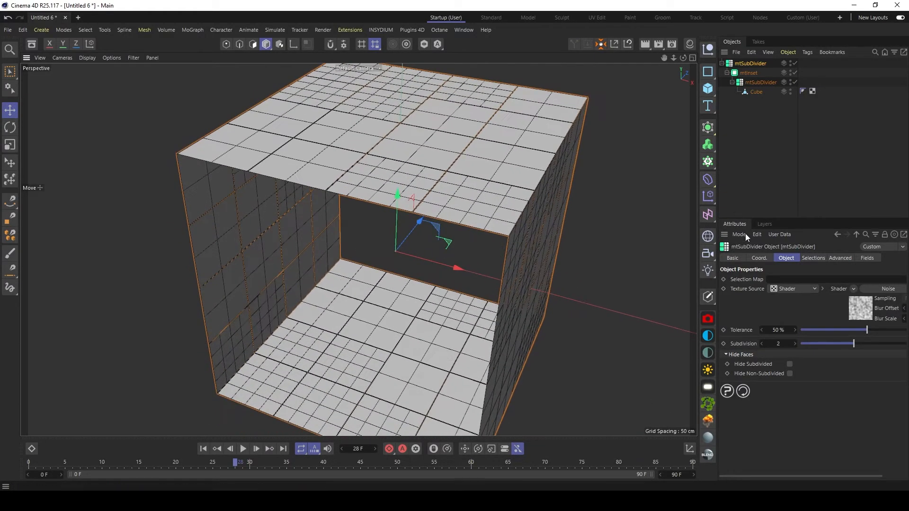
# - Set the Noise shader's Global Scale to 82% and its Contrast to 81%
pyautogui.click(883, 289)
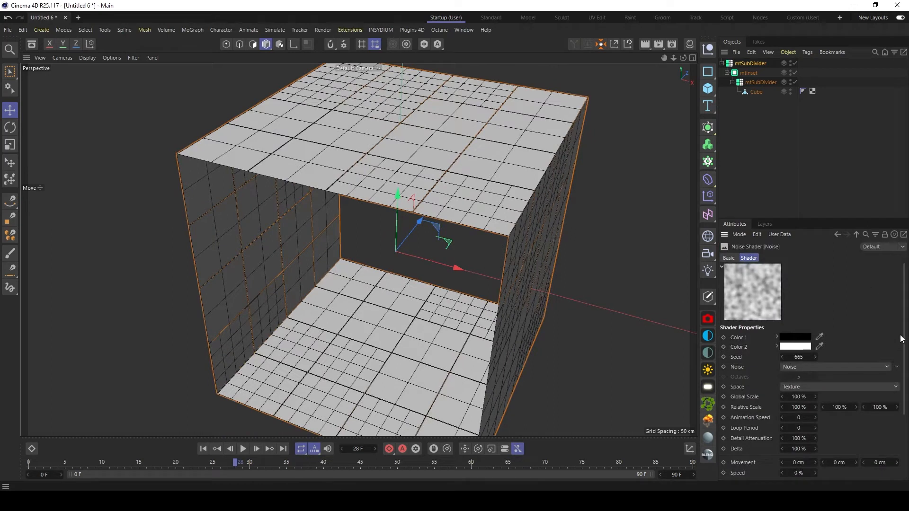
pyautogui.scroll(-1, 906, 335)
pyautogui.scroll(-3, 905, 335)
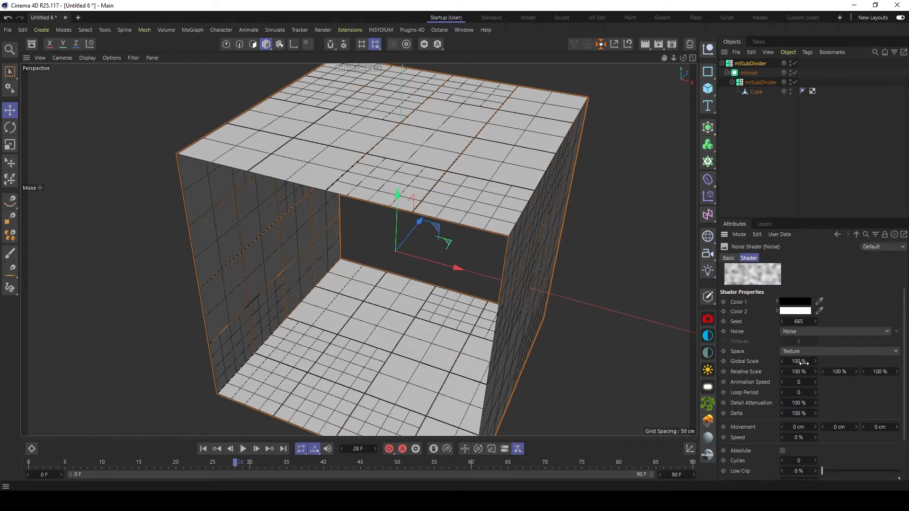
pyautogui.moveTo(804, 363); pyautogui.dragTo(793, 361)
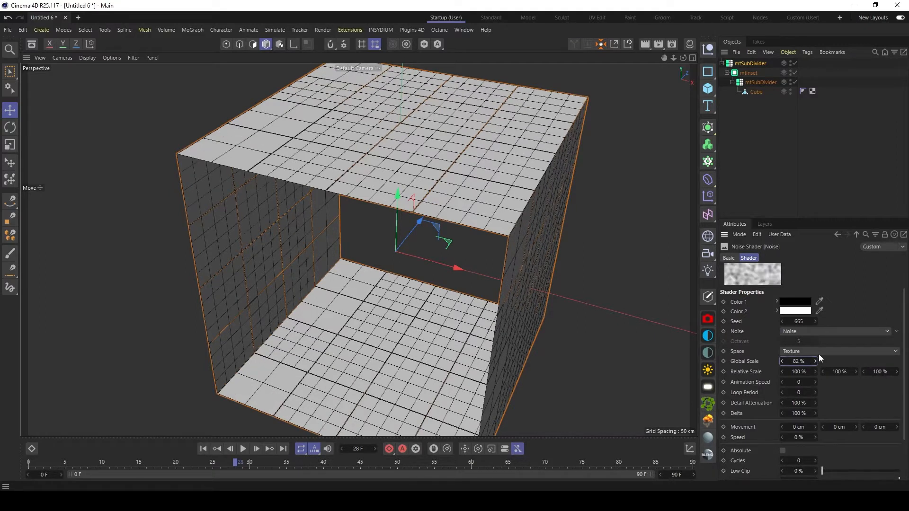
pyautogui.scroll(-3, 852, 384)
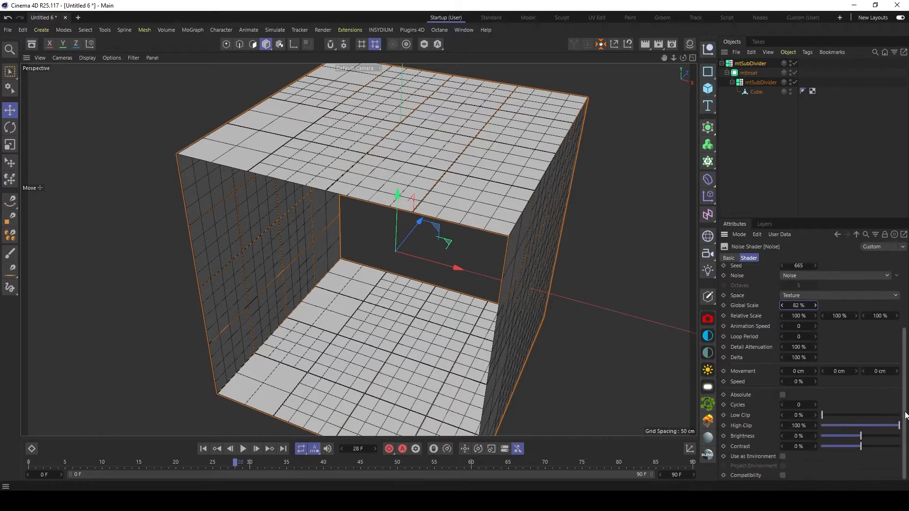
pyautogui.moveTo(867, 447); pyautogui.dragTo(894, 450)
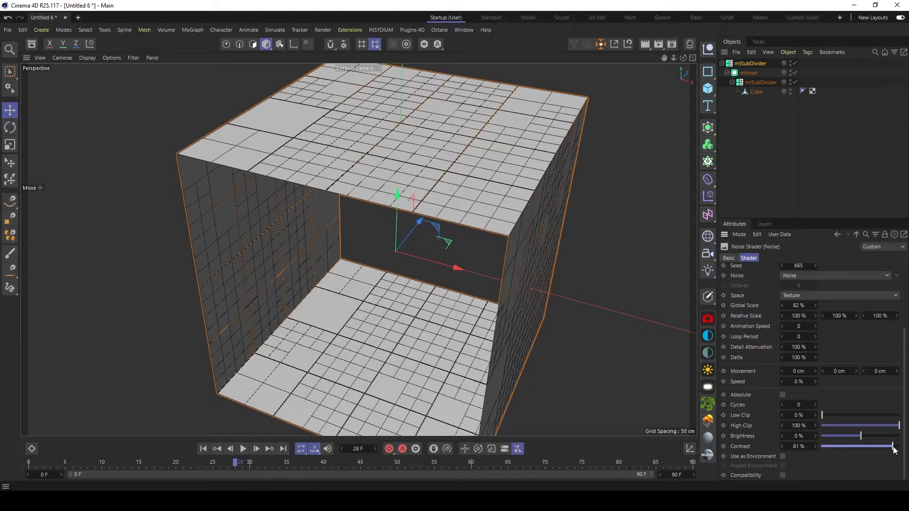
# - Change the Noise shader's Global Scale to 92%, and deselect all objects to inspect the panel pattern
pyautogui.keyDown('alt'); pyautogui.moveTo(592, 159); pyautogui.dragTo(552, 171); pyautogui.keyUp('alt')
pyautogui.keyDown('alt'); pyautogui.moveTo(552, 172); pyautogui.dragTo(541, 142, button='middle'); pyautogui.keyUp('alt')
pyautogui.moveTo(807, 305); pyautogui.dragTo(831, 306)
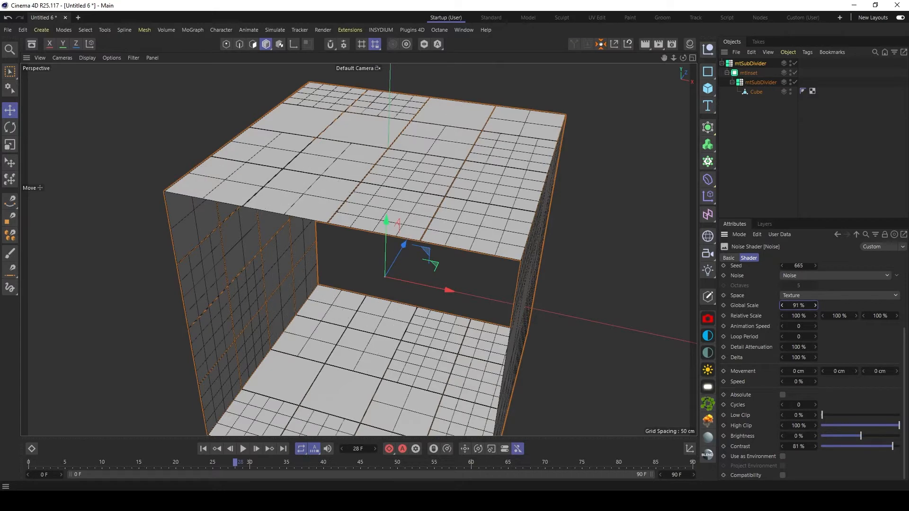
pyautogui.moveTo(807, 306); pyautogui.dragTo(809, 305)
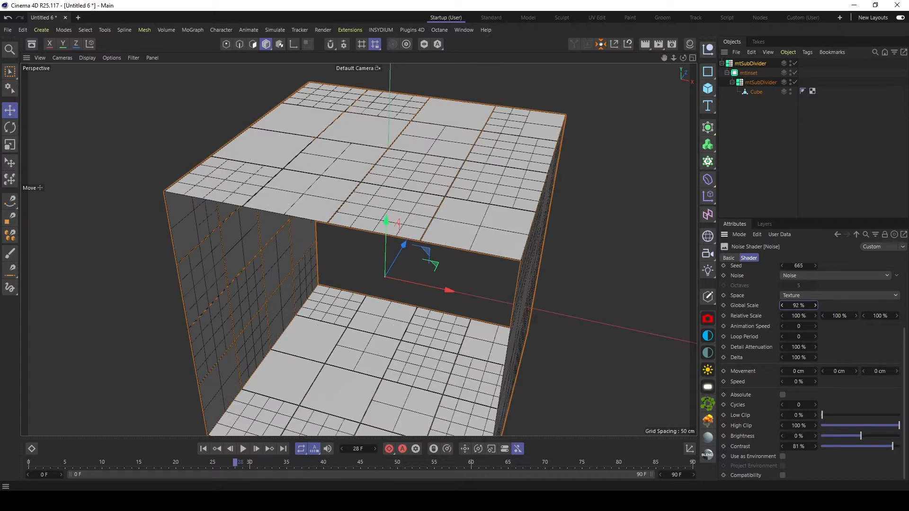
pyautogui.click(772, 188)
pyautogui.scroll(1, 537, 178)
pyautogui.keyDown('alt'); pyautogui.moveTo(538, 178); pyautogui.dragTo(487, 169, button='right'); pyautogui.keyUp('alt')
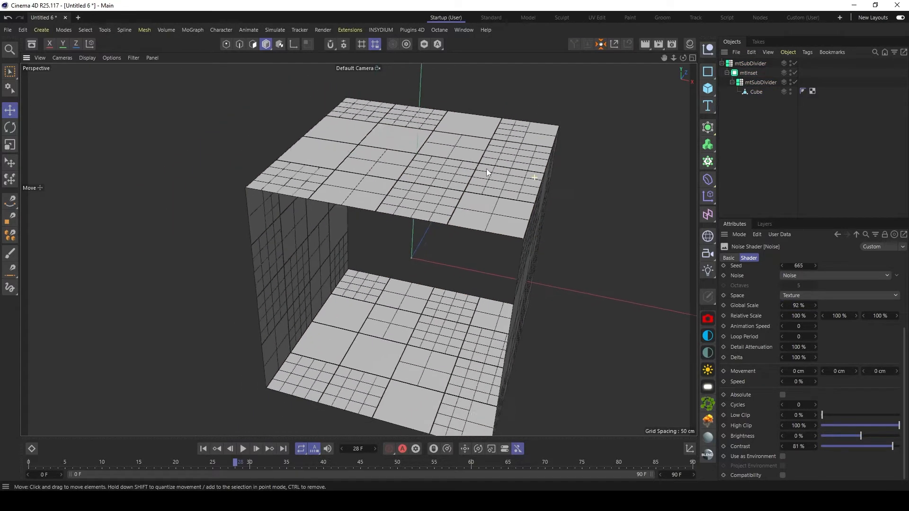
pyautogui.keyDown('alt'); pyautogui.moveTo(487, 169); pyautogui.dragTo(520, 176); pyautogui.keyUp('alt')
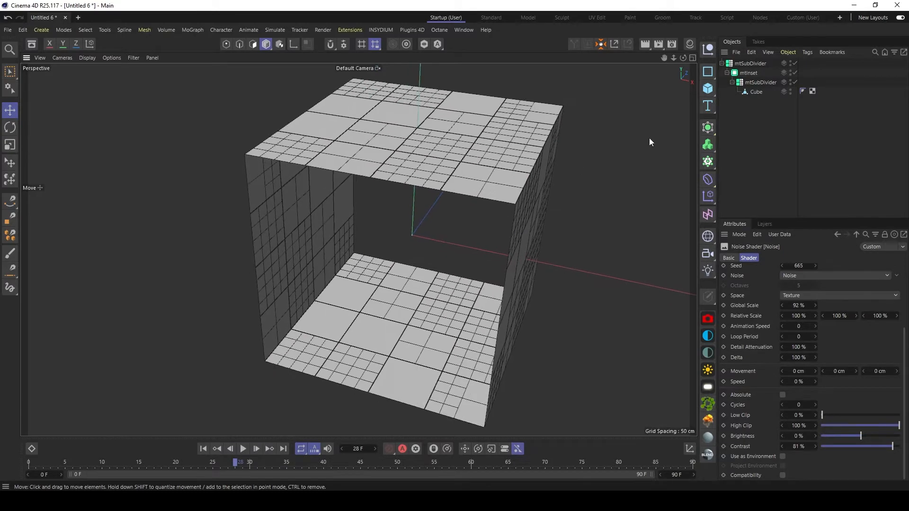
# - Add a second mtInset object as the parent of the topmost mtSubDivider
pyautogui.click(754, 62)
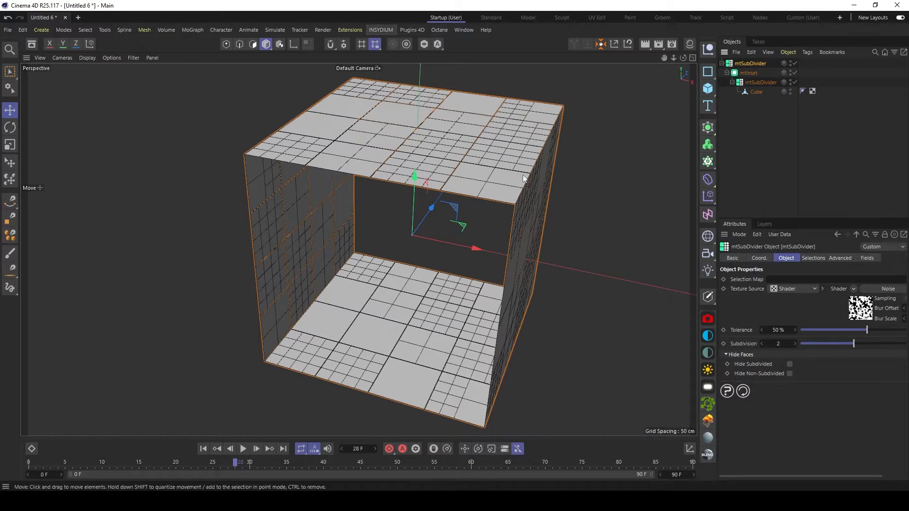
pyautogui.scroll(8, 526, 178)
pyautogui.scroll(3, 481, 238)
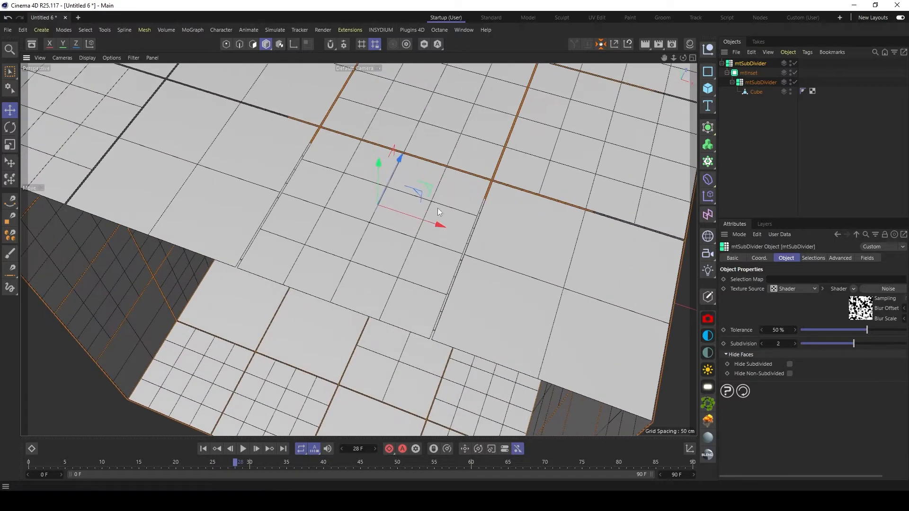
pyautogui.click(386, 29)
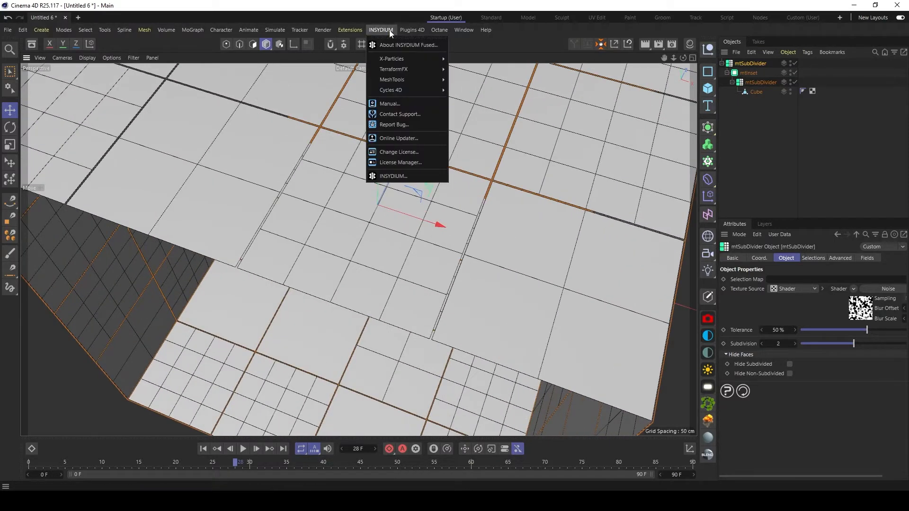
pyautogui.moveTo(410, 80)
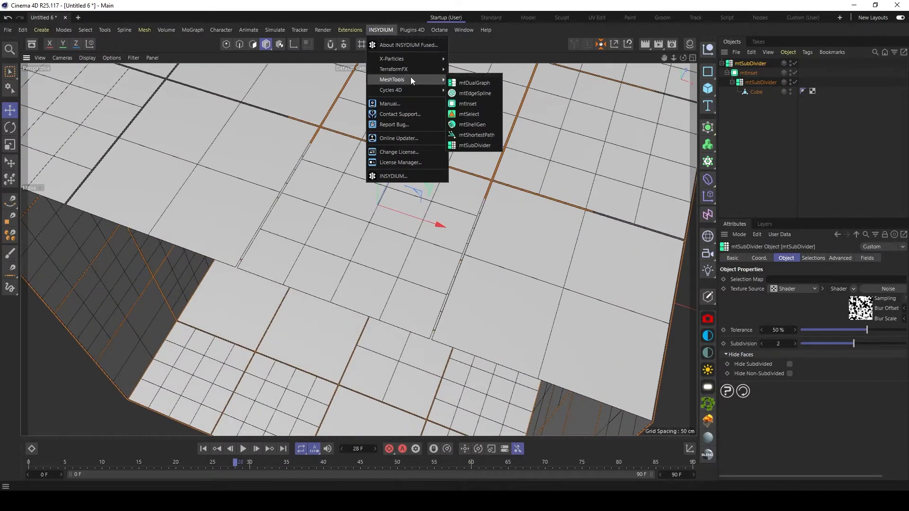
pyautogui.click(482, 104)
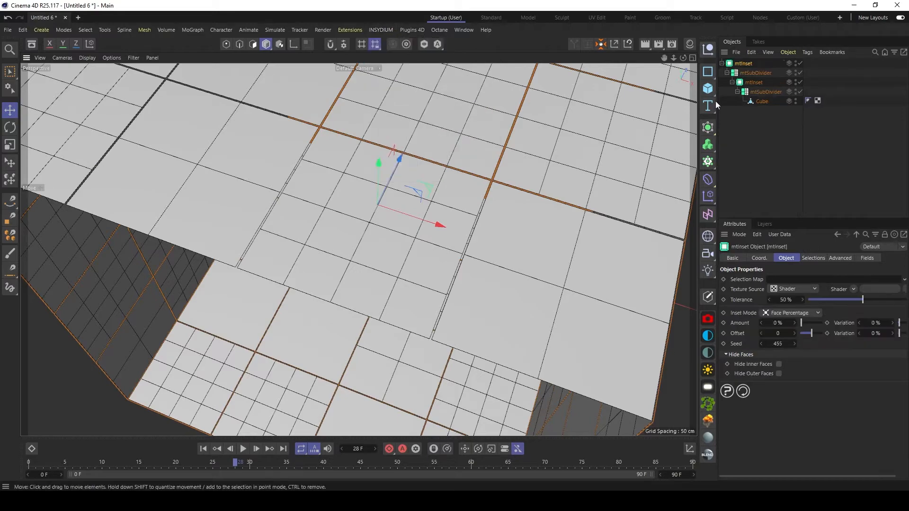
# - Set the topmost mtInset's Amount to 4% and hide its outer faces so gaps separate the panels
pyautogui.moveTo(788, 323); pyautogui.dragTo(801, 323)
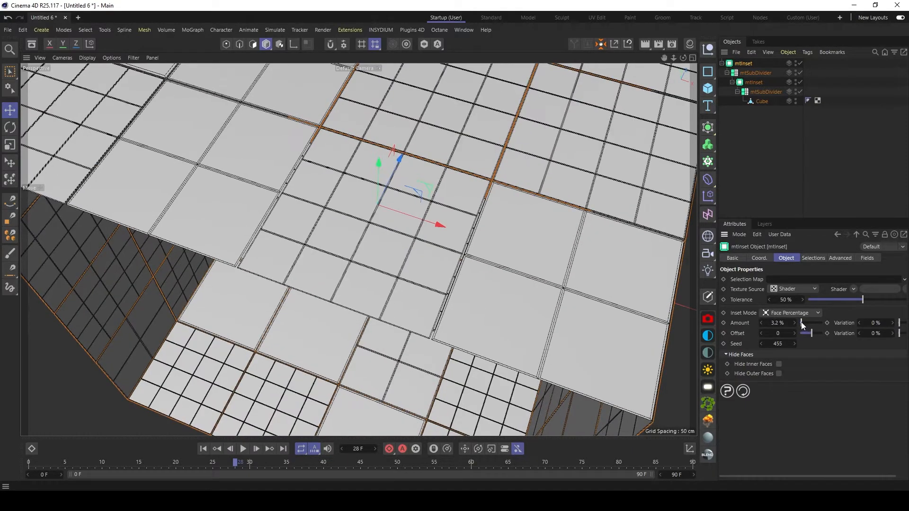
pyautogui.doubleClick(784, 322)
pyautogui.write('4')
pyautogui.press('Return')
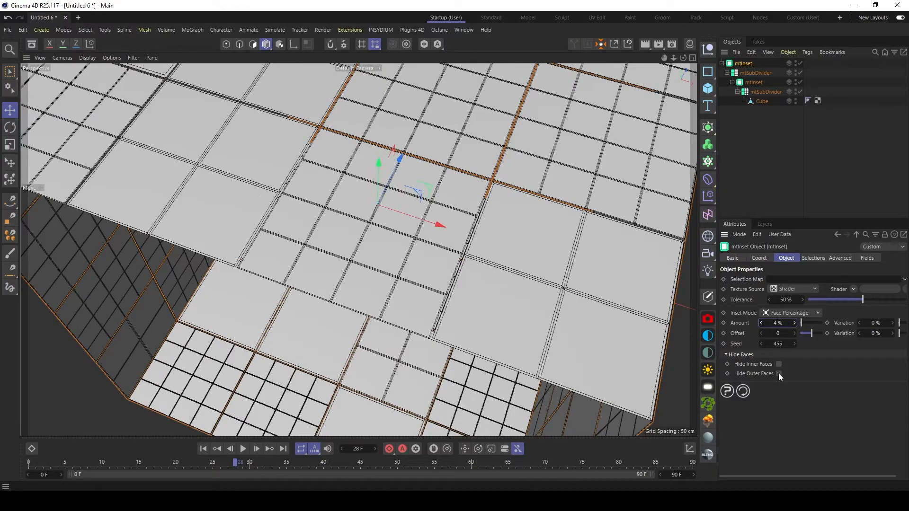
pyautogui.click(779, 373)
pyautogui.keyDown('alt'); pyautogui.moveTo(473, 240); pyautogui.dragTo(450, 189); pyautogui.keyUp('alt')
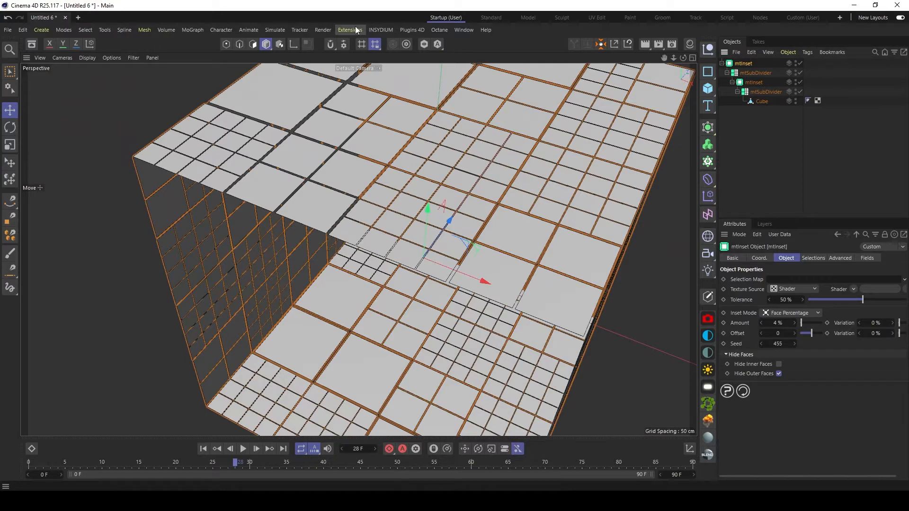
# - Add an mtShellGen object as the parent of the topmost mtInset and set its Thickness to 26 cm
pyautogui.click(380, 29)
pyautogui.moveTo(418, 80)
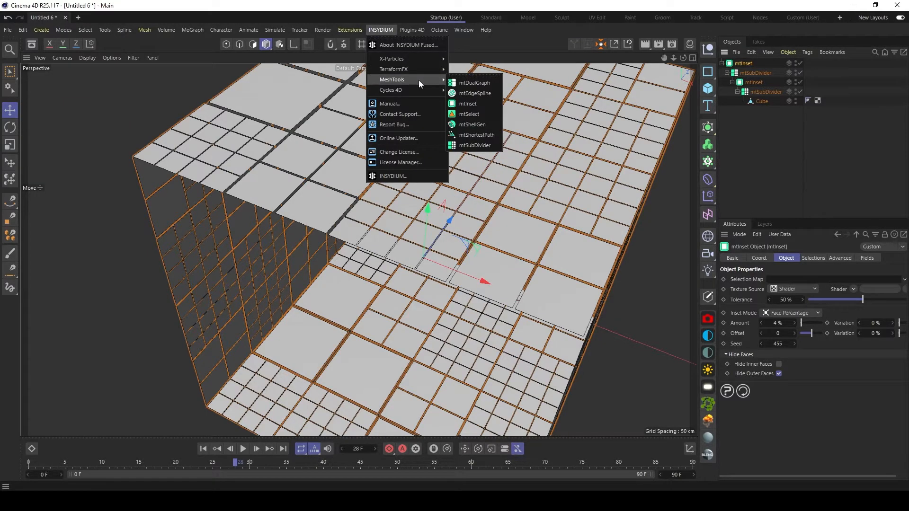
pyautogui.click(468, 124)
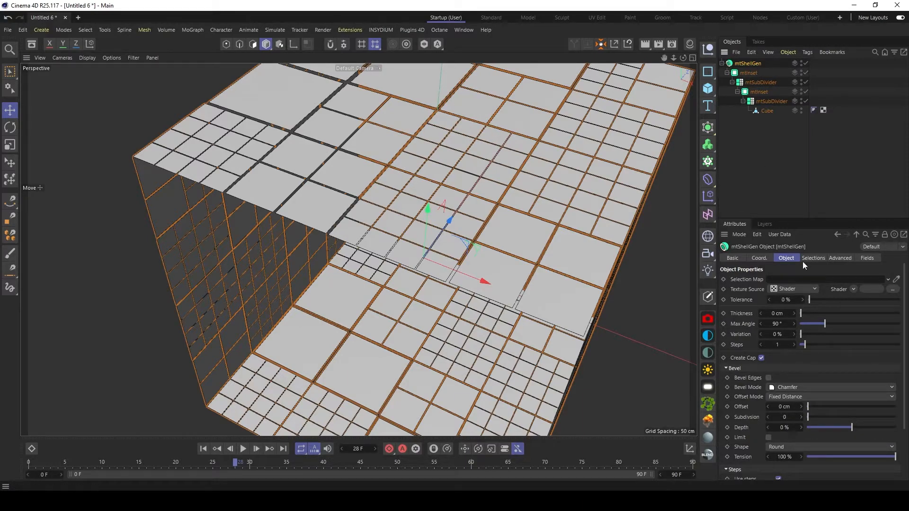
pyautogui.moveTo(801, 316); pyautogui.dragTo(826, 314)
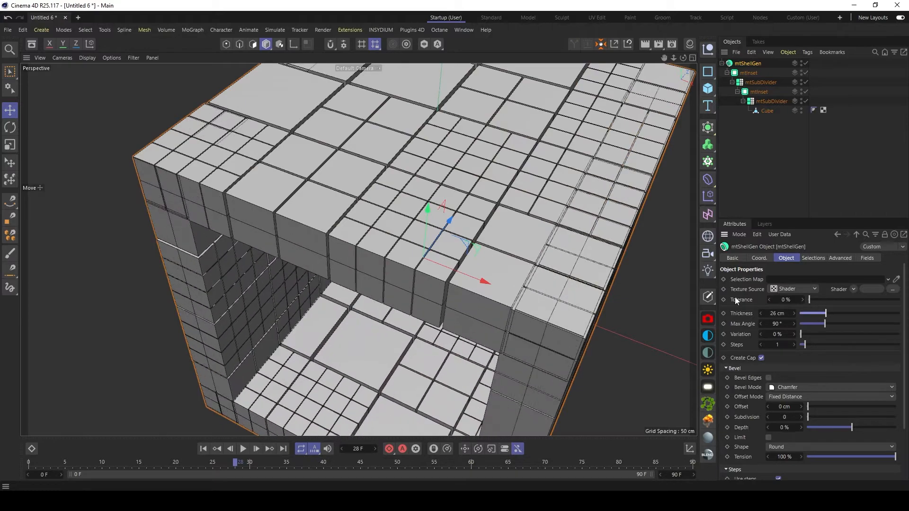
pyautogui.scroll(-2, 512, 257)
pyautogui.keyDown('alt'); pyautogui.moveTo(466, 223); pyautogui.dragTo(547, 193); pyautogui.keyUp('alt')
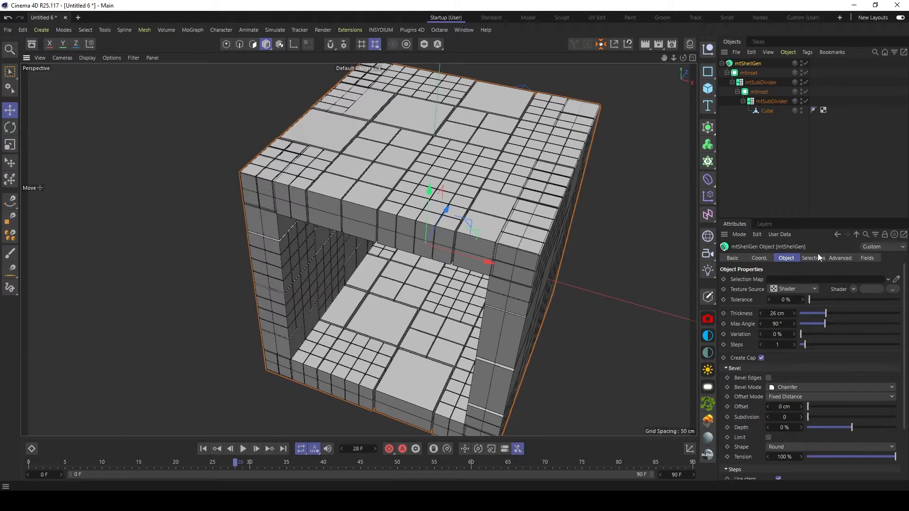
# - Set the mtShellGen's Thickness to 90 cm and its Variation to 150% for blocks of uneven height
pyautogui.moveTo(834, 316); pyautogui.dragTo(891, 311)
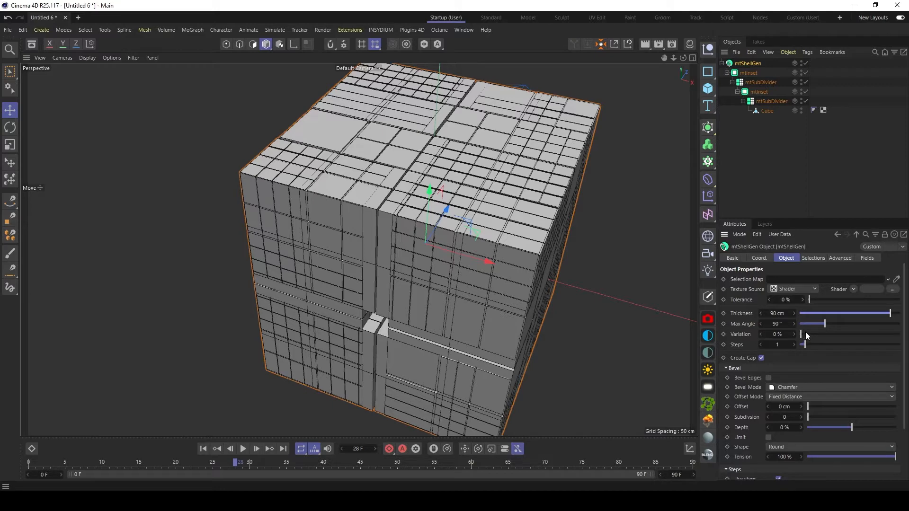
pyautogui.moveTo(807, 335); pyautogui.dragTo(876, 329)
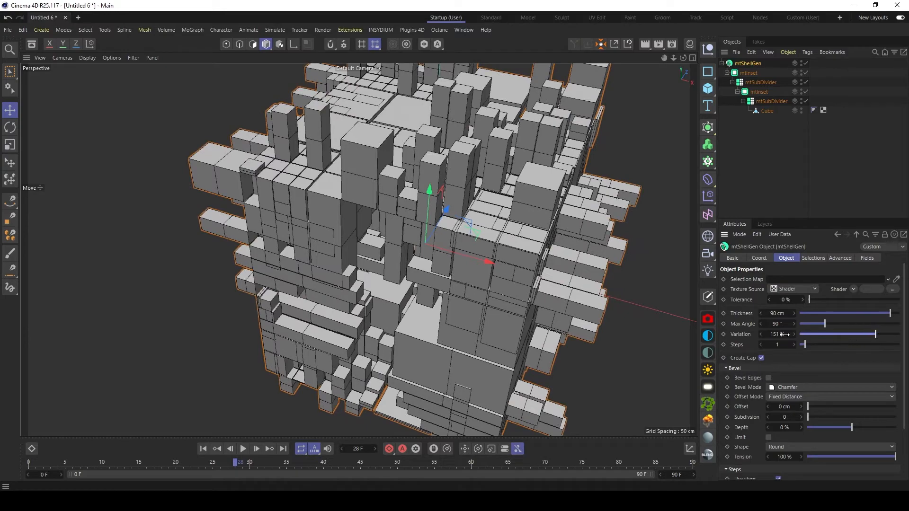
pyautogui.click(786, 335)
pyautogui.write('15')
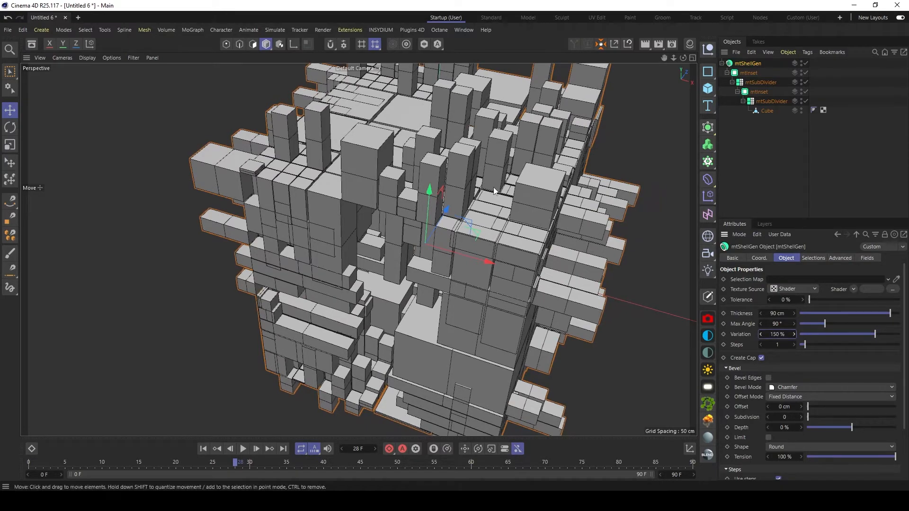
pyautogui.keyDown('alt'); pyautogui.moveTo(493, 186); pyautogui.dragTo(562, 183); pyautogui.keyUp('alt')
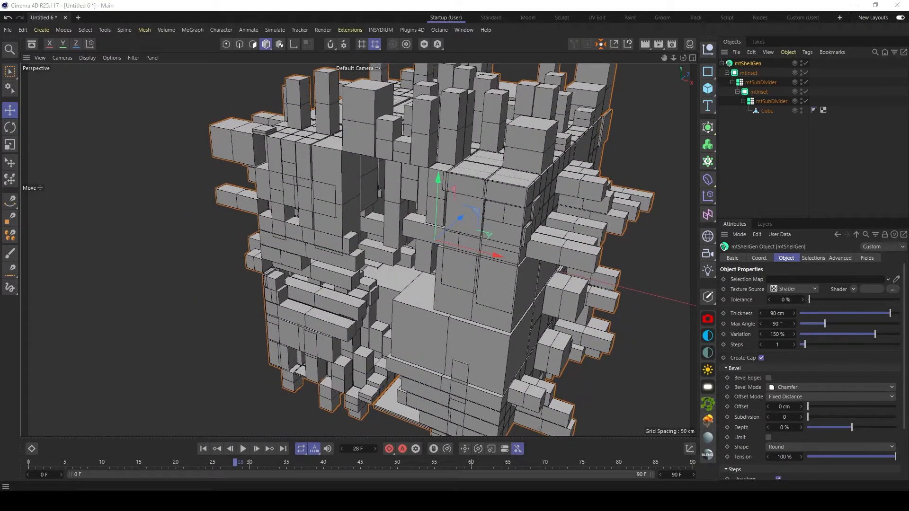
# - Enable Bevel Edges on the mtShellGen and set the bevel Offset to 0.2 cm
pyautogui.click(755, 65)
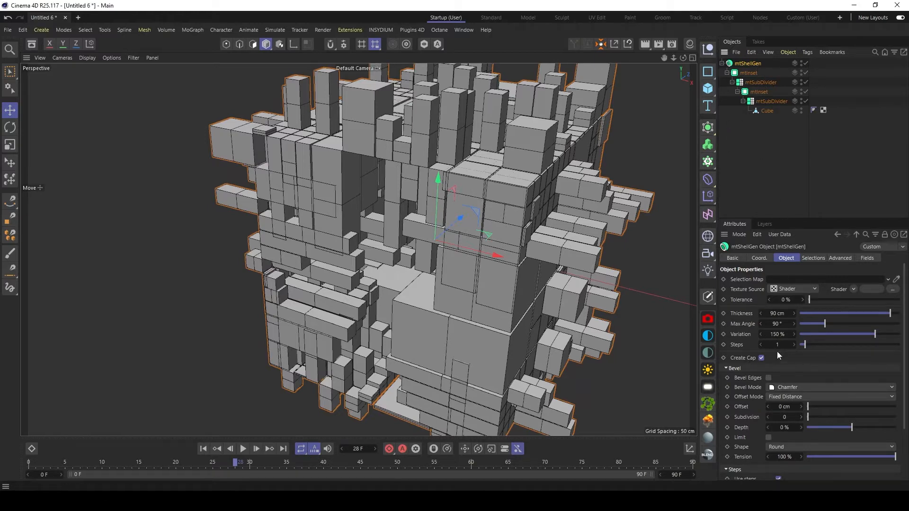
pyautogui.click(769, 378)
pyautogui.scroll(6, 401, 266)
pyautogui.scroll(8, 430, 266)
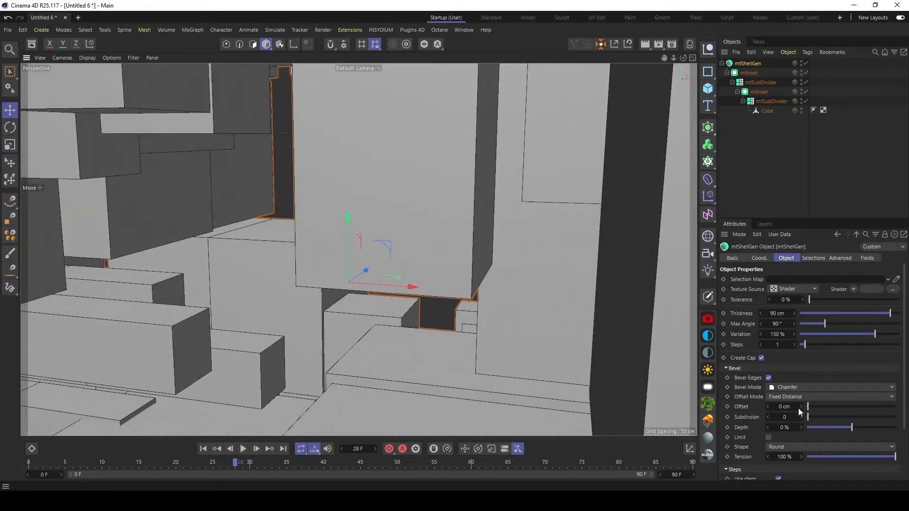
pyautogui.moveTo(802, 409); pyautogui.dragTo(808, 410)
pyautogui.click(793, 407)
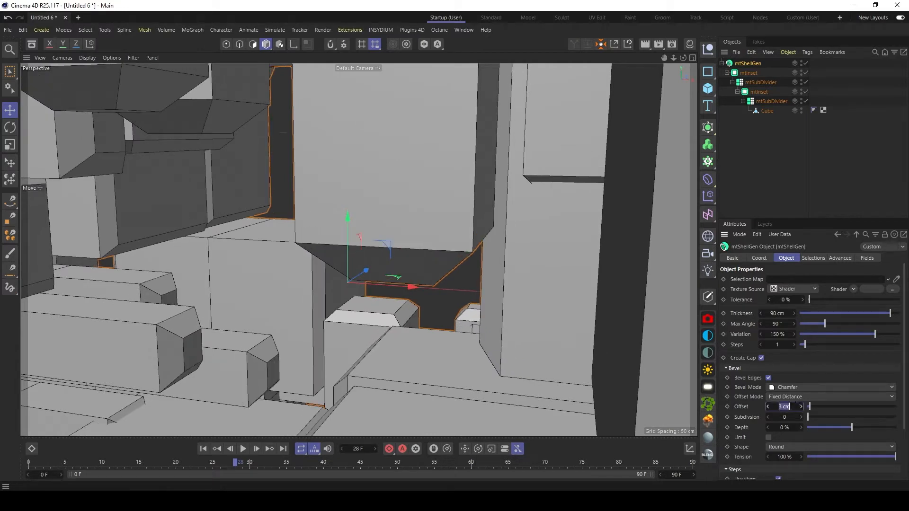
pyautogui.click(794, 406)
pyautogui.write('1')
pyautogui.press('Return')
pyautogui.keyDown('alt'); pyautogui.moveTo(520, 323); pyautogui.dragTo(504, 287); pyautogui.keyUp('alt')
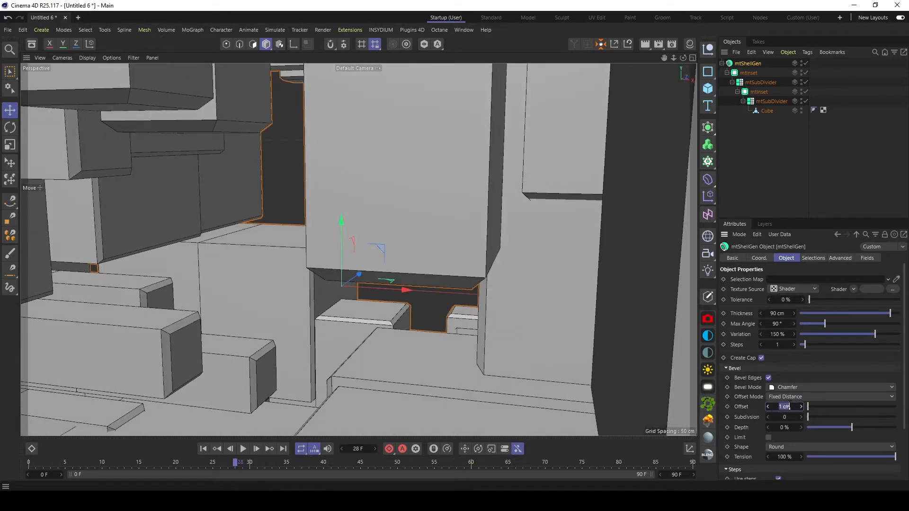
pyautogui.press('Return')
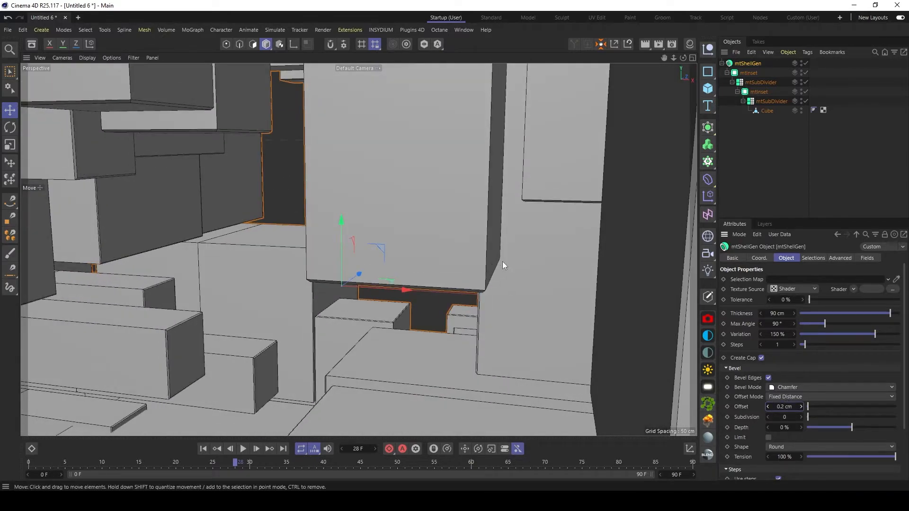
pyautogui.moveTo(502, 262)
pyautogui.keyDown('alt'); pyautogui.mouseDown()
pyautogui.moveTo(507, 243)
pyautogui.moveTo(498, 246)
pyautogui.moveTo(507, 248)
pyautogui.mouseUp(); pyautogui.keyUp('alt')
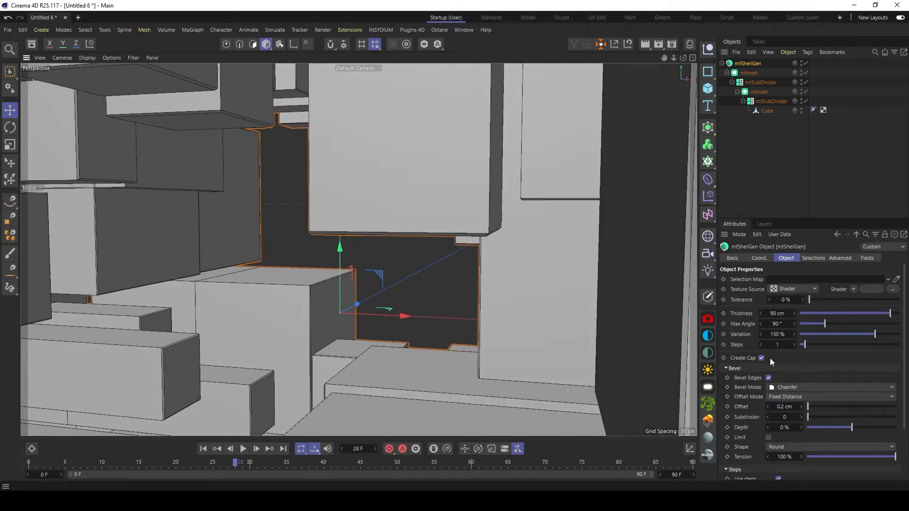
# - Change the mtShellGen's bevel Offset to 0.3 cm and its bevel Subdivision to 1
pyautogui.click(801, 407)
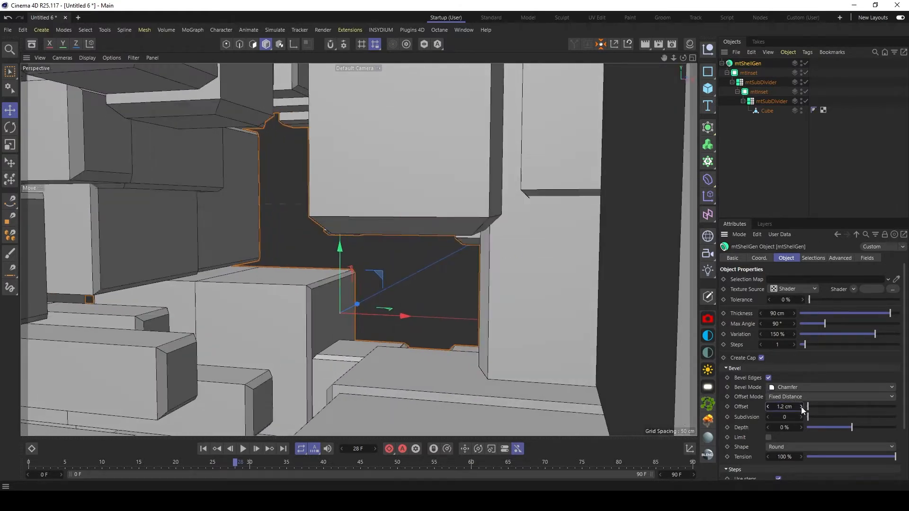
pyautogui.click(792, 407)
pyautogui.write('.3')
pyautogui.press('Return')
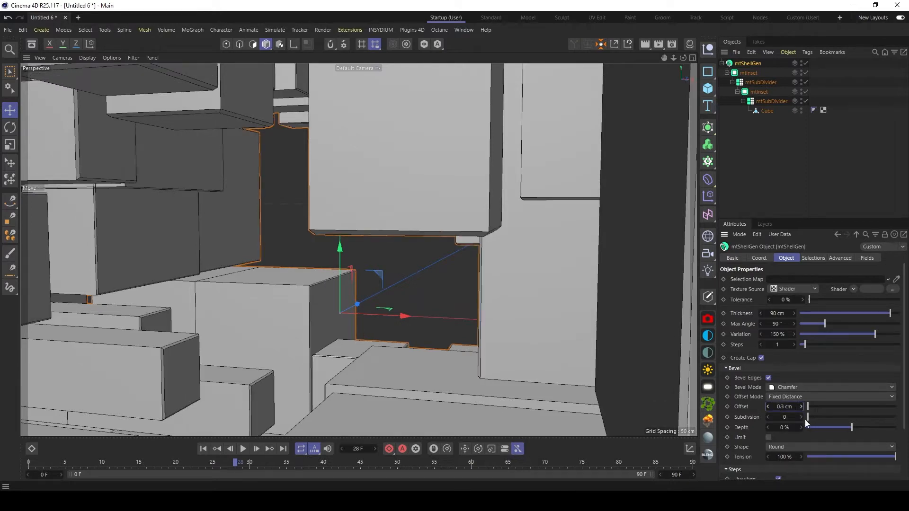
pyautogui.click(802, 416)
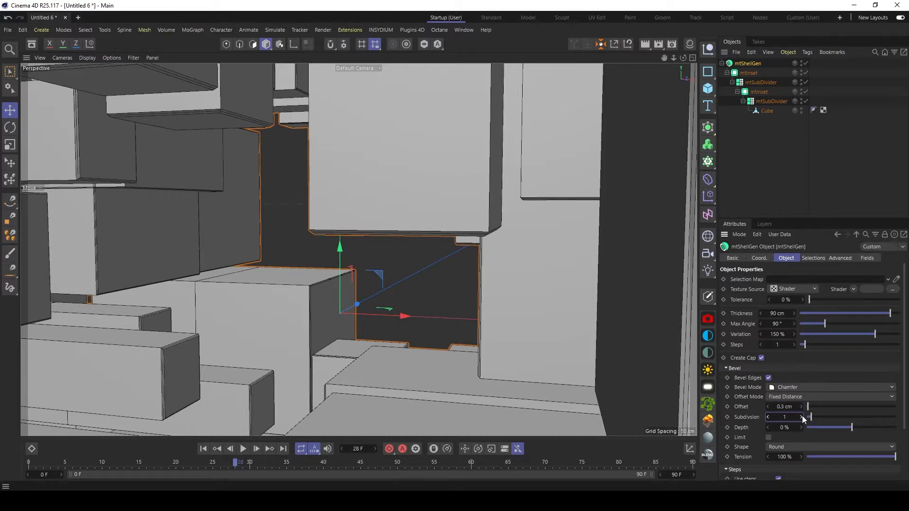
pyautogui.click(803, 416)
pyautogui.keyDown('alt'); pyautogui.moveTo(547, 259); pyautogui.dragTo(561, 249); pyautogui.keyUp('alt')
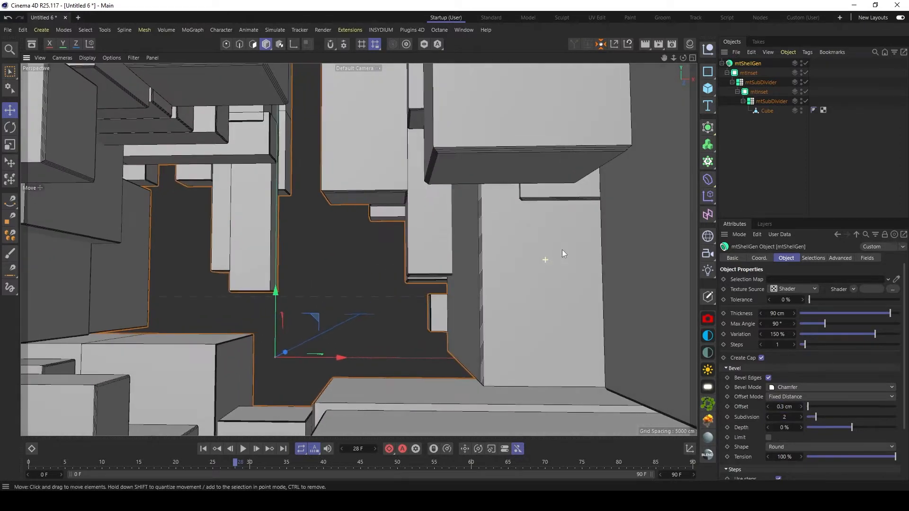
pyautogui.scroll(6, 561, 249)
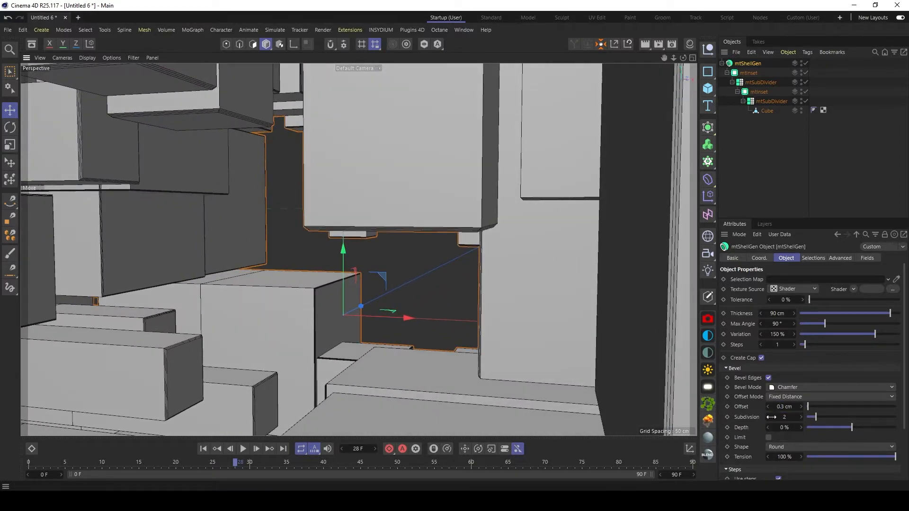
pyautogui.click(768, 417)
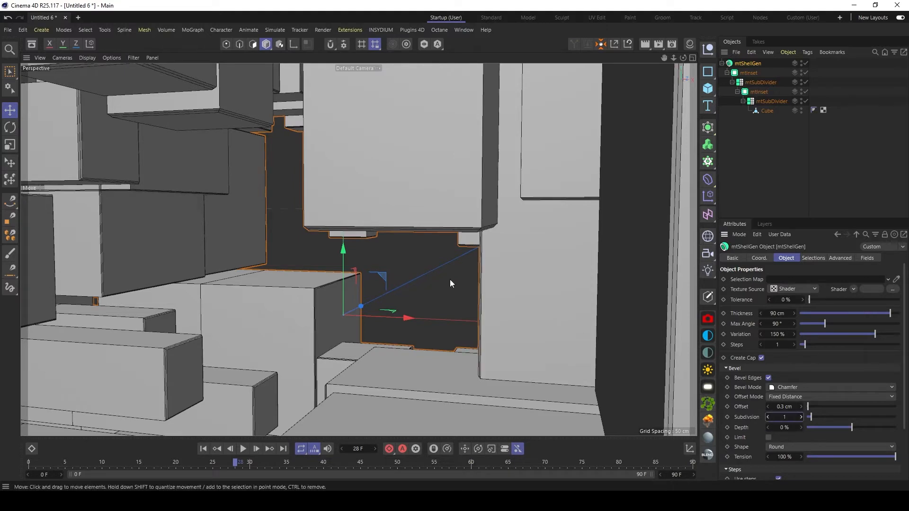
pyautogui.keyDown('alt'); pyautogui.moveTo(491, 265); pyautogui.dragTo(461, 241); pyautogui.keyUp('alt')
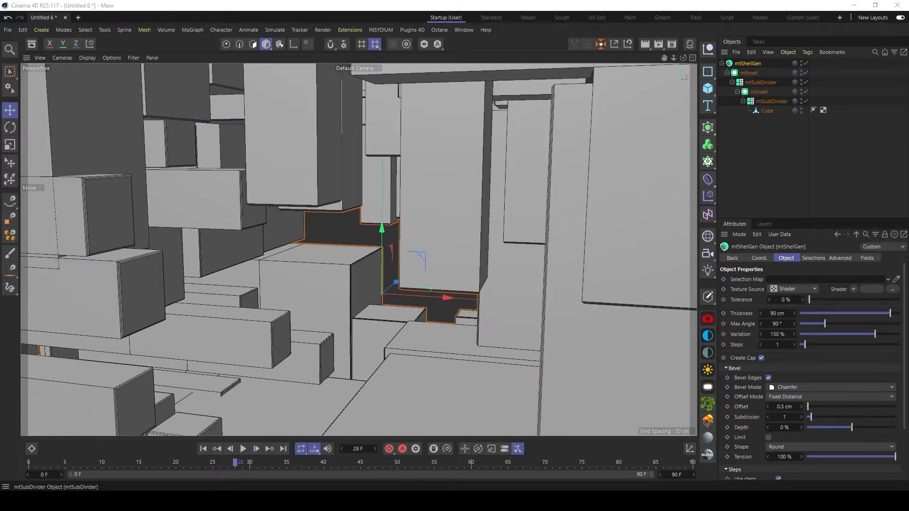
# - Add a Linear Field to the mtShellGen to control the block extrusion, and show it in the object's field settings
pyautogui.keyDown('alt'); pyautogui.moveTo(530, 237); pyautogui.dragTo(372, 199, button='right'); pyautogui.keyUp('alt')
pyautogui.keyDown('alt'); pyautogui.moveTo(490, 185); pyautogui.dragTo(479, 201); pyautogui.keyUp('alt')
pyautogui.keyDown('alt'); pyautogui.moveTo(540, 167); pyautogui.dragTo(507, 175, button='right'); pyautogui.keyUp('alt')
pyautogui.click(672, 110)
pyautogui.click(756, 64)
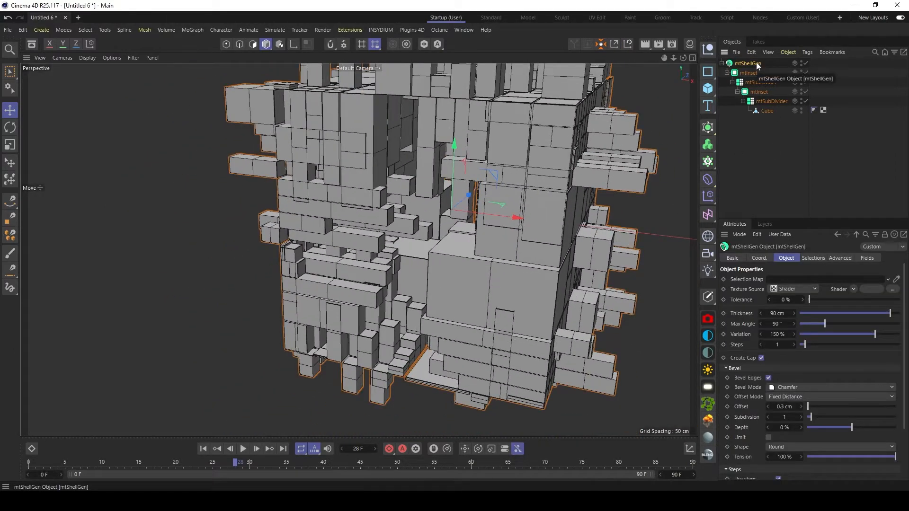
pyautogui.click(707, 211)
pyautogui.click(748, 63)
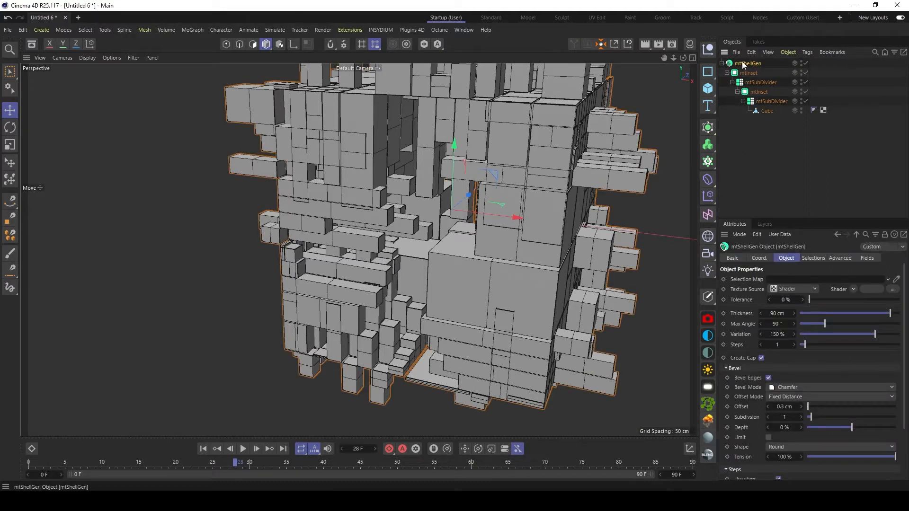
pyautogui.click(708, 215)
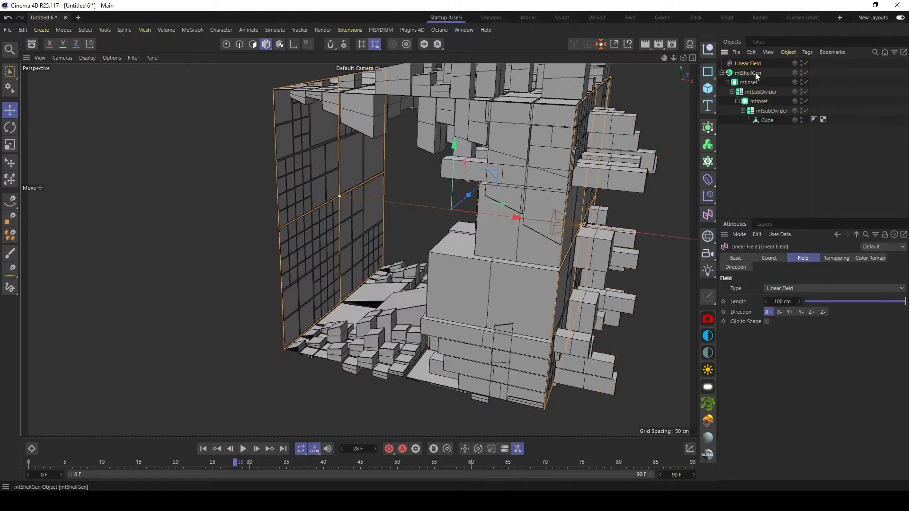
pyautogui.click(867, 258)
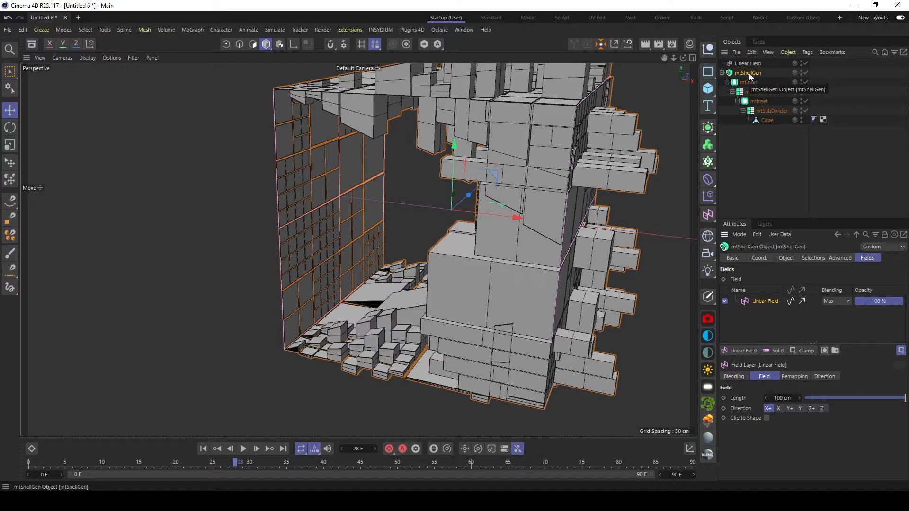
pyautogui.keyDown('alt'); pyautogui.moveTo(578, 232); pyautogui.dragTo(587, 223, button='middle'); pyautogui.keyUp('alt')
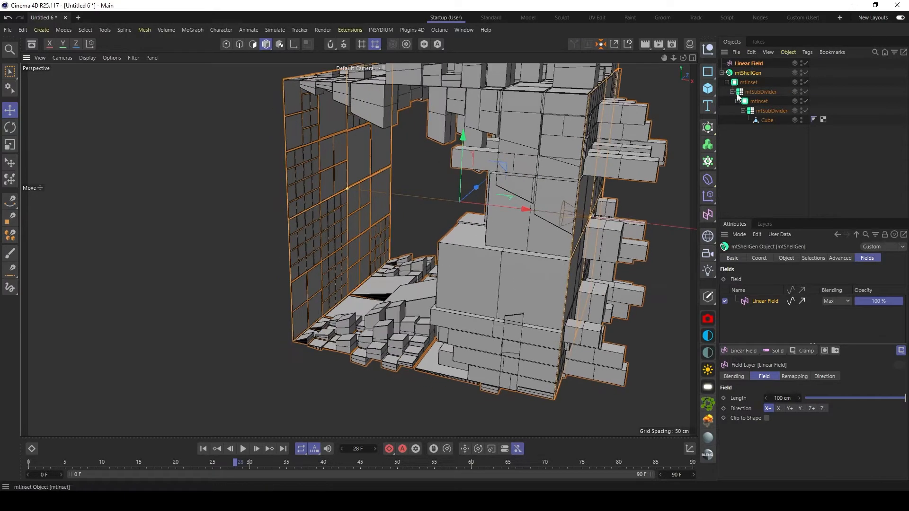
# - Rotate the Linear Field about its vertical axis so the extrusion fades diagonally across the cube
pyautogui.click(749, 63)
pyautogui.keyDown('alt'); pyautogui.moveTo(541, 139); pyautogui.dragTo(492, 218); pyautogui.keyUp('alt')
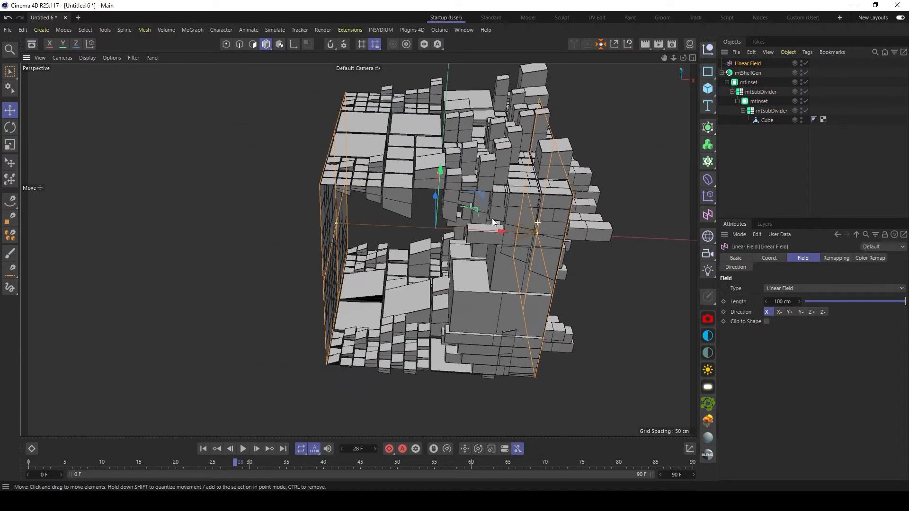
pyautogui.moveTo(370, 221); pyautogui.dragTo(504, 181)
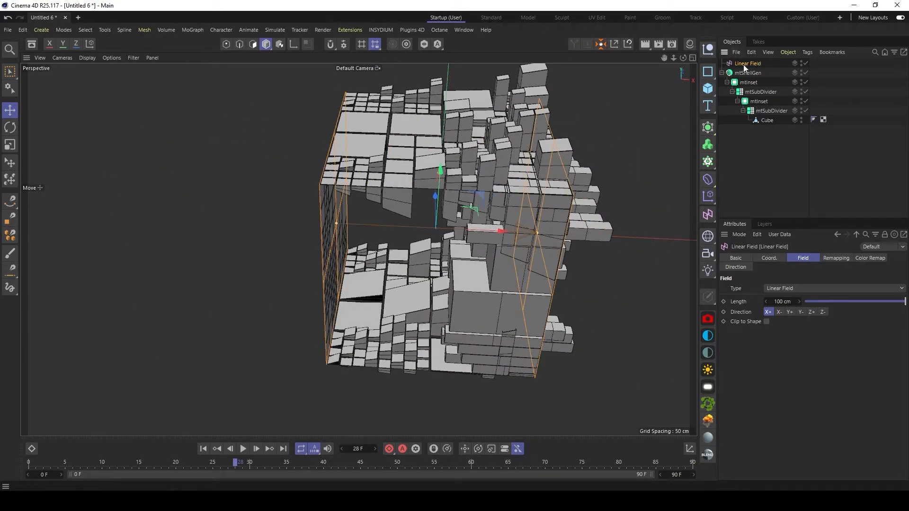
pyautogui.press('r')
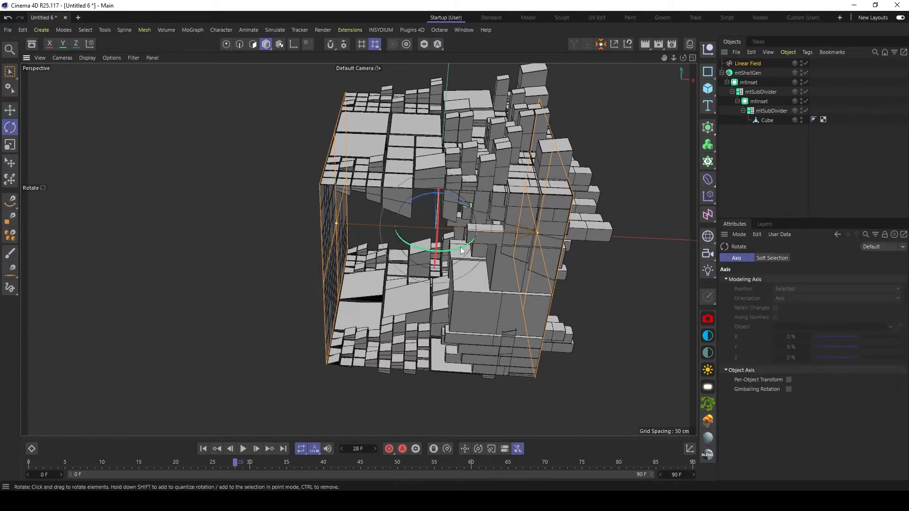
pyautogui.moveTo(461, 251); pyautogui.dragTo(557, 213)
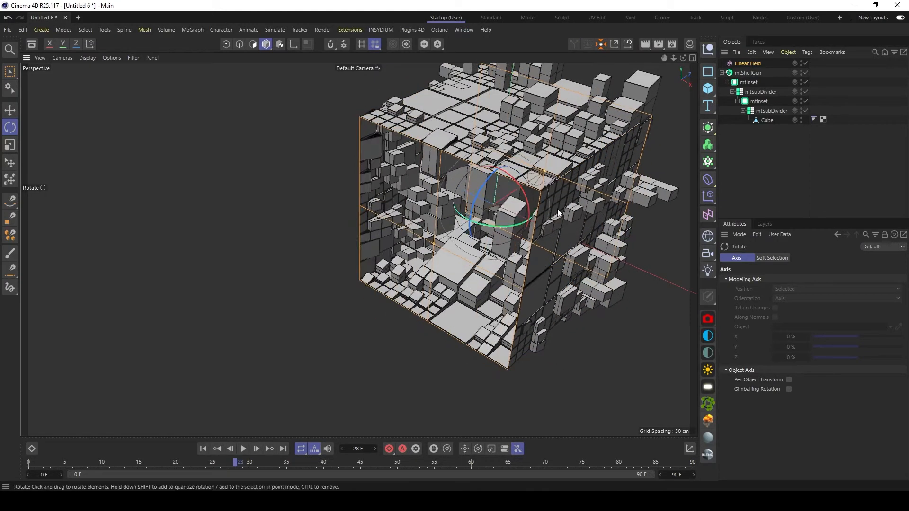
# - Try moving the Linear Field along its axis to test the falloff, undo the move, and reselect the field
pyautogui.press('e')
pyautogui.moveTo(495, 209); pyautogui.dragTo(669, 130)
pyautogui.hotkey('ctrl', 'z')
pyautogui.keyDown('alt'); pyautogui.moveTo(585, 185); pyautogui.dragTo(540, 227, button='middle'); pyautogui.keyUp('alt')
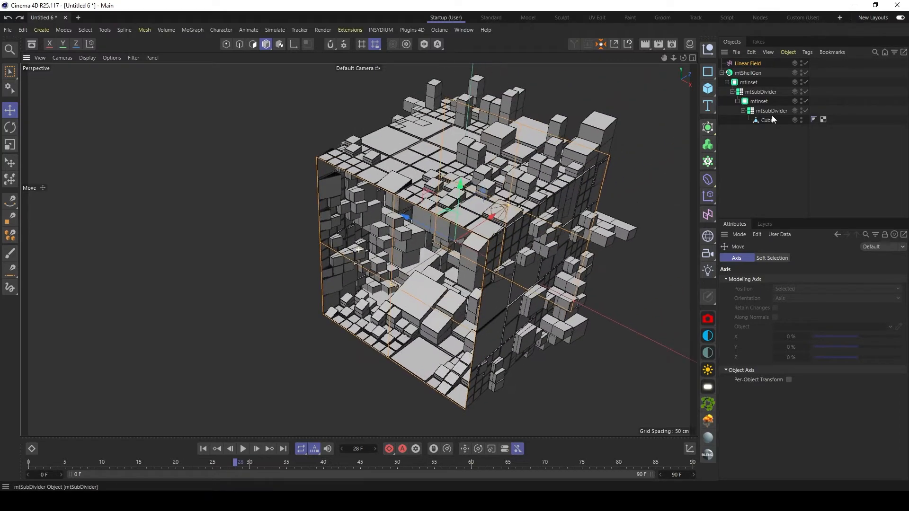
pyautogui.click(753, 63)
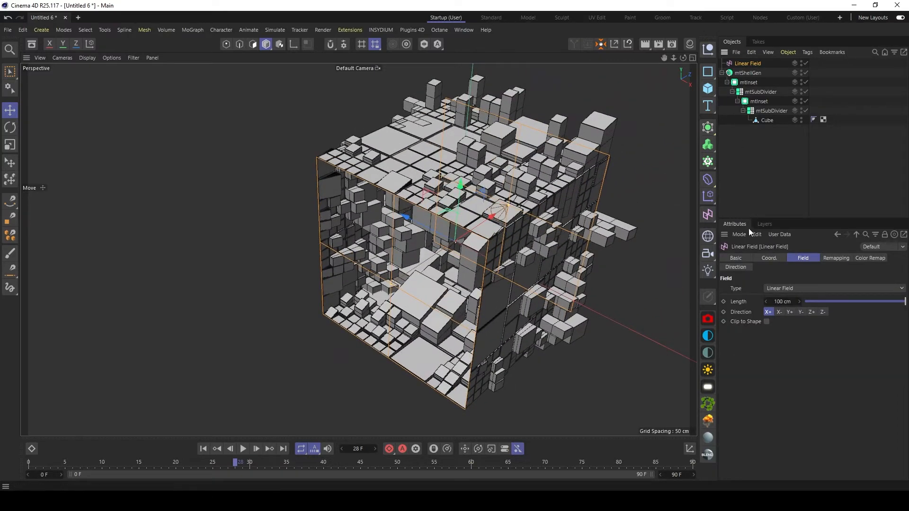
# - Test the falloff with a trial move of the Linear Field, undo it, and set the field's remapping Contour Mode to Curve
pyautogui.click(832, 259)
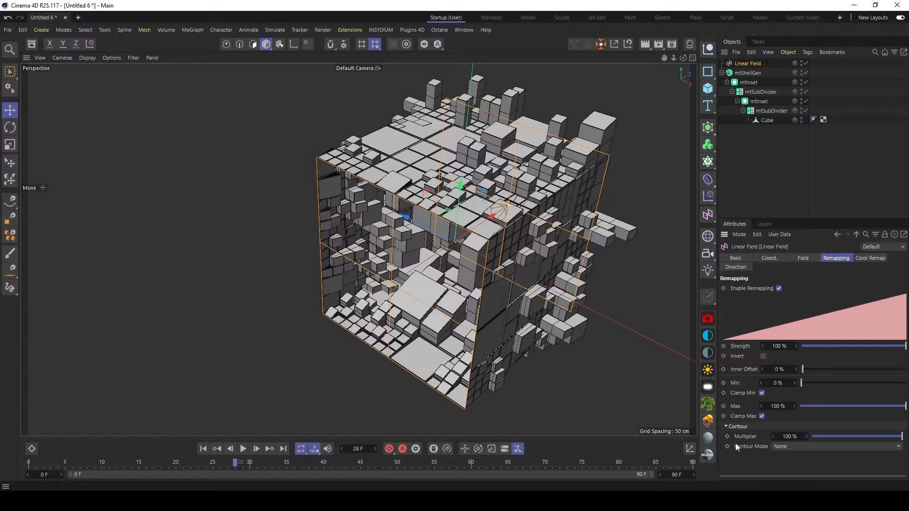
pyautogui.moveTo(485, 226); pyautogui.dragTo(393, 265)
pyautogui.hotkey('ctrl', 'z')
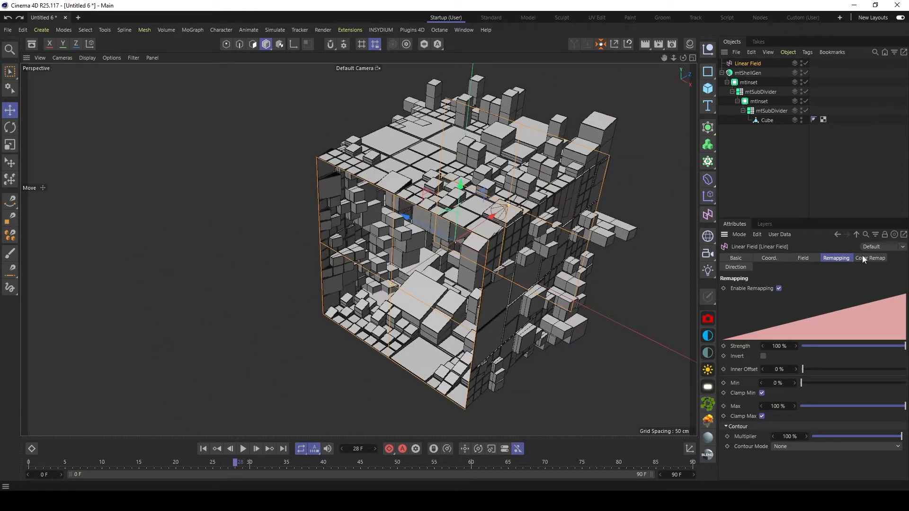
pyautogui.click(789, 447)
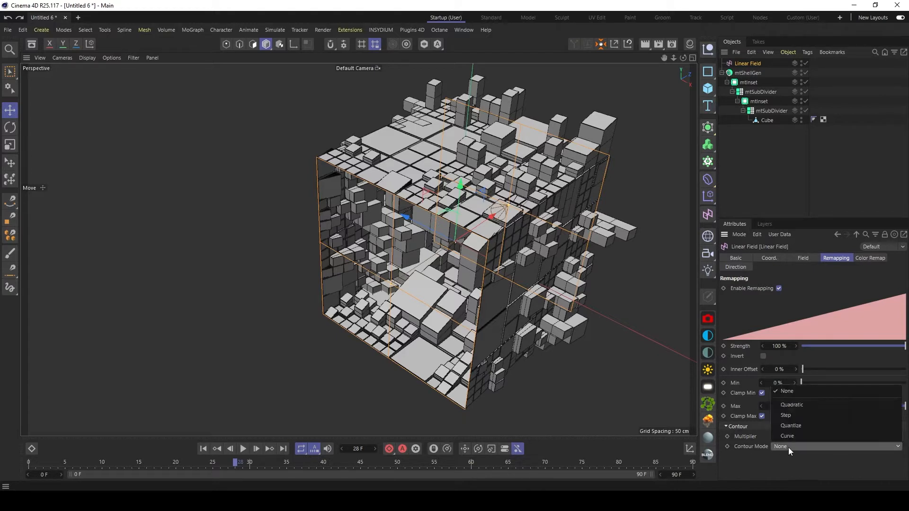
pyautogui.click(797, 434)
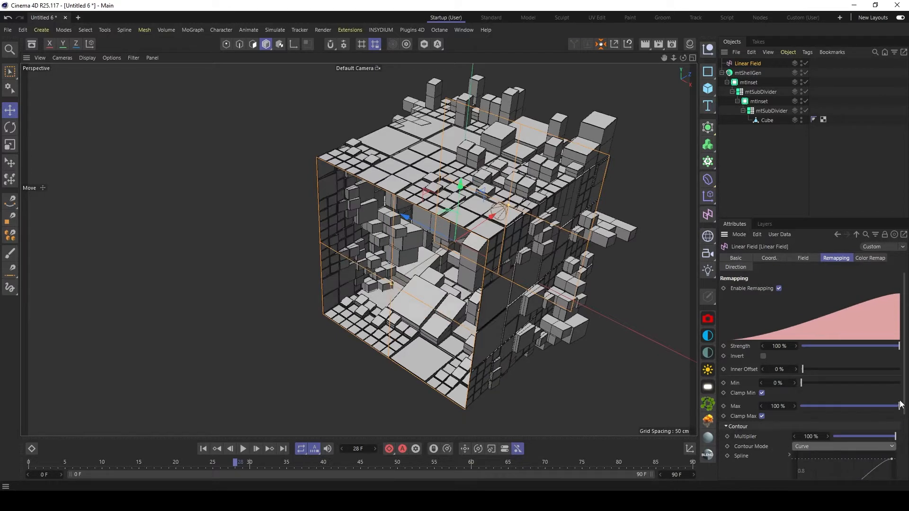
# - Shape the contour spline into a hump by adding a point raised to the upper limit and lowering the end point to zero
pyautogui.scroll(-5, 851, 411)
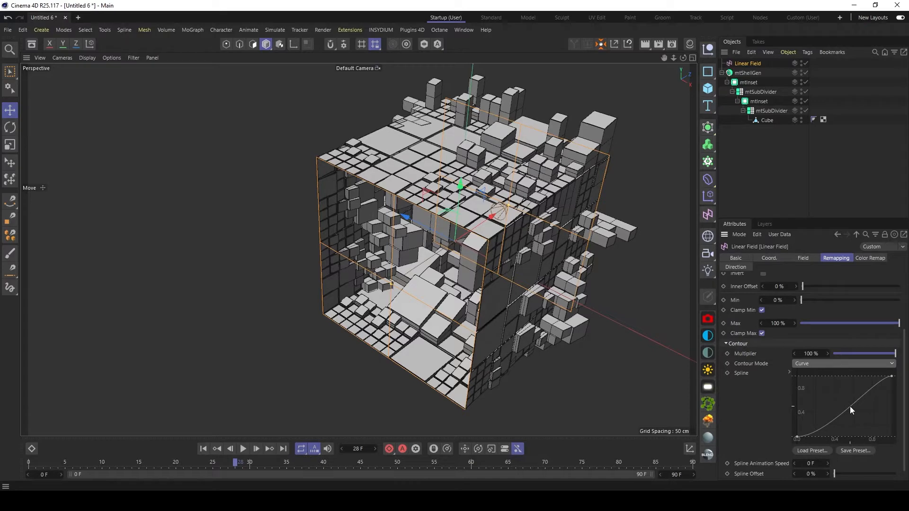
pyautogui.keyDown('ctrl'); pyautogui.click(850, 406); pyautogui.keyUp('ctrl')
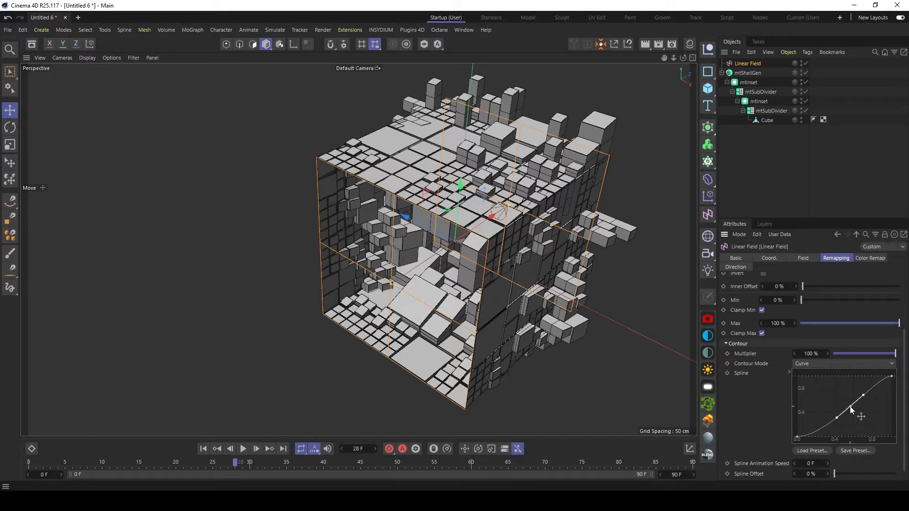
pyautogui.moveTo(850, 407); pyautogui.dragTo(837, 376)
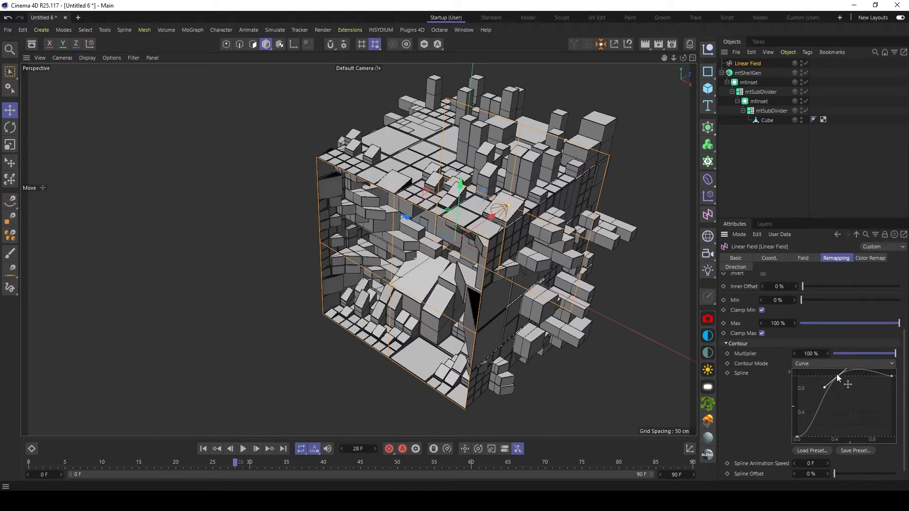
pyautogui.moveTo(892, 379); pyautogui.dragTo(902, 452)
pyautogui.moveTo(837, 376); pyautogui.dragTo(825, 376)
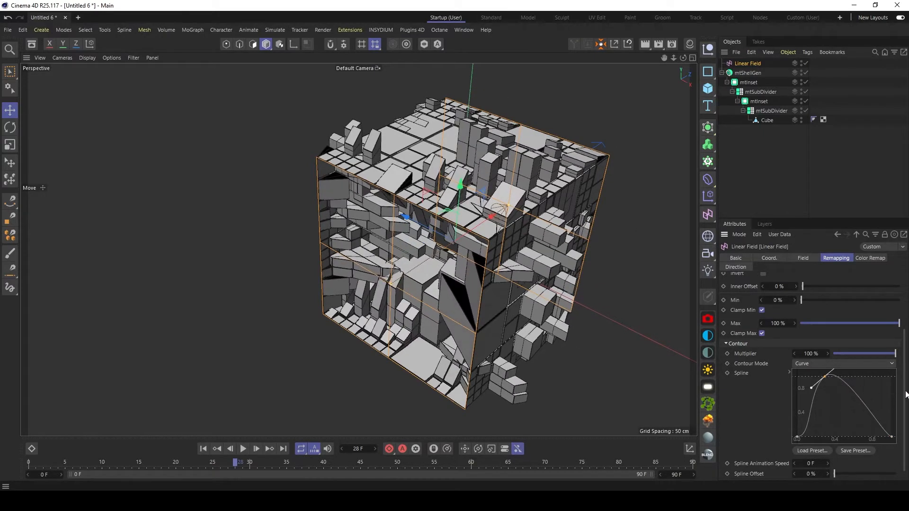
# - Invert the Linear Field's remapping and set the field's Length to 200 cm
pyautogui.moveTo(904, 402); pyautogui.dragTo(902, 337)
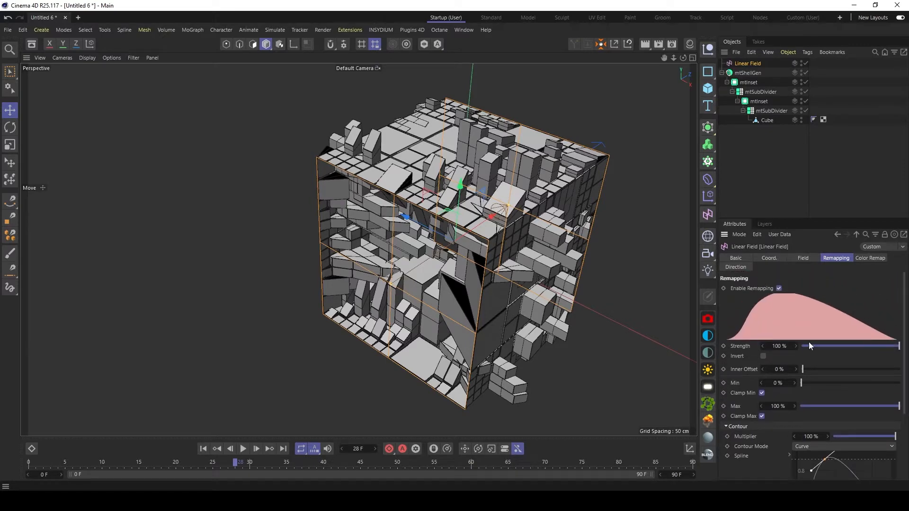
pyautogui.click(763, 356)
pyautogui.moveTo(469, 221); pyautogui.dragTo(535, 232)
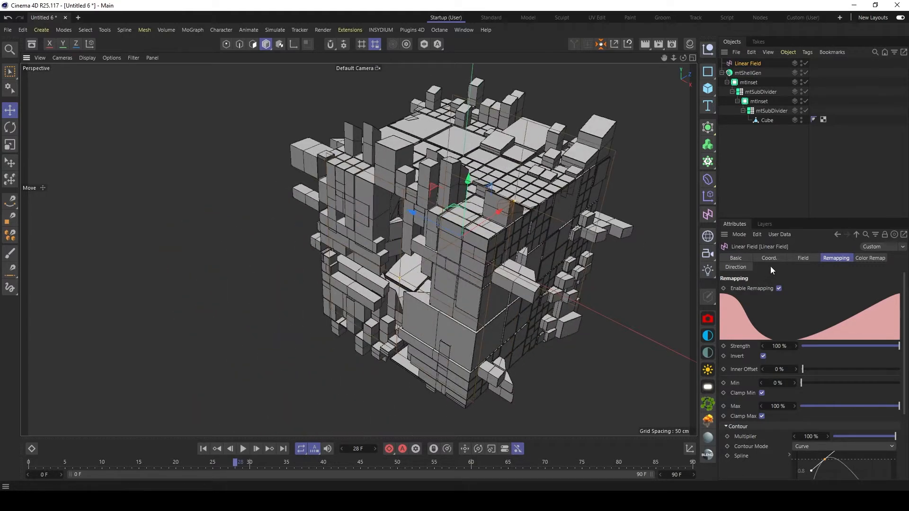
pyautogui.click(810, 259)
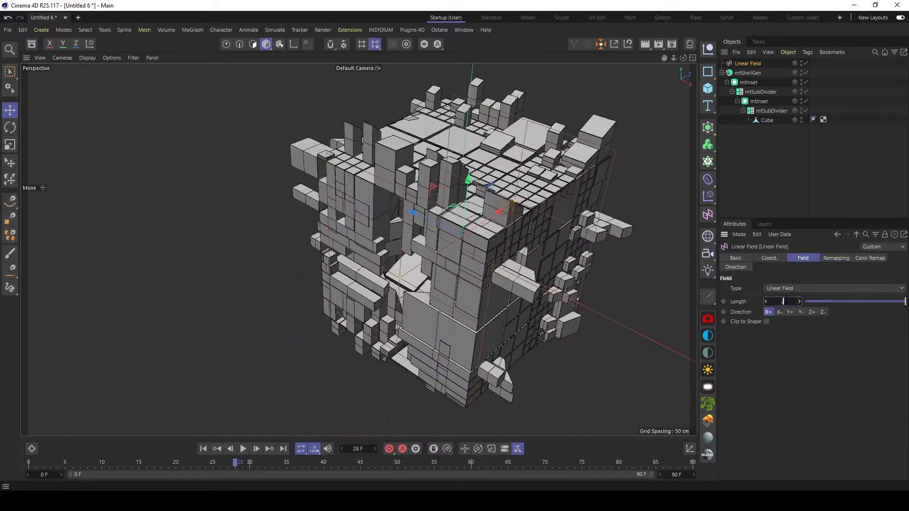
pyautogui.write('200')
pyautogui.press('Return')
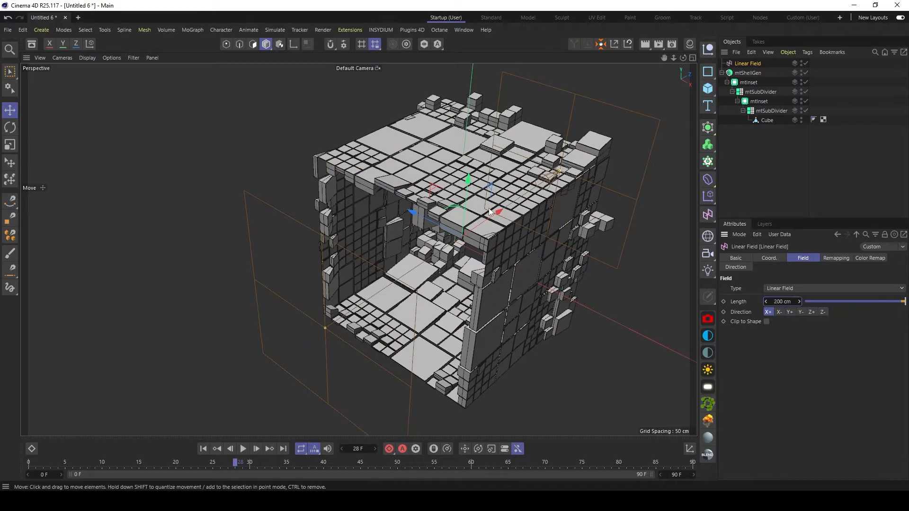
# - Slide the Linear Field through the cube to test the falloff, and set its Z position to 0 cm
pyautogui.keyDown('alt'); pyautogui.moveTo(524, 234); pyautogui.dragTo(590, 153); pyautogui.keyUp('alt')
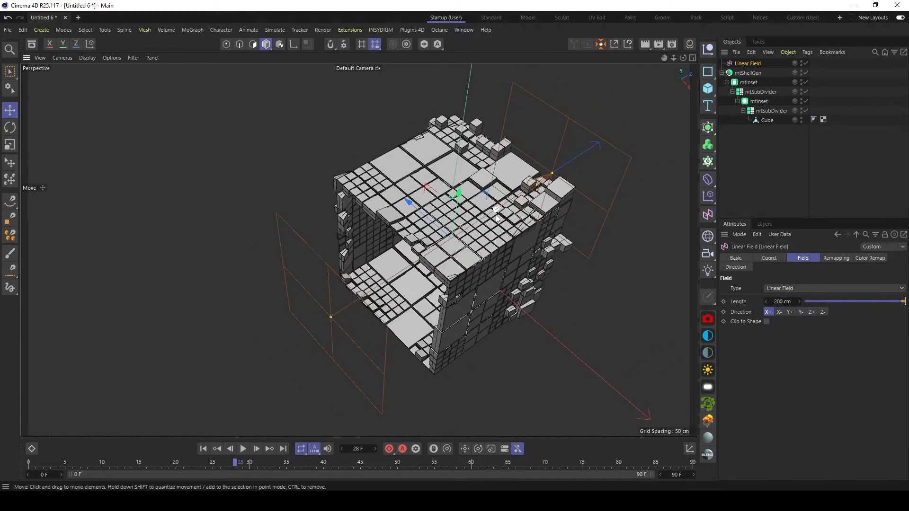
pyautogui.moveTo(497, 218); pyautogui.dragTo(568, 170)
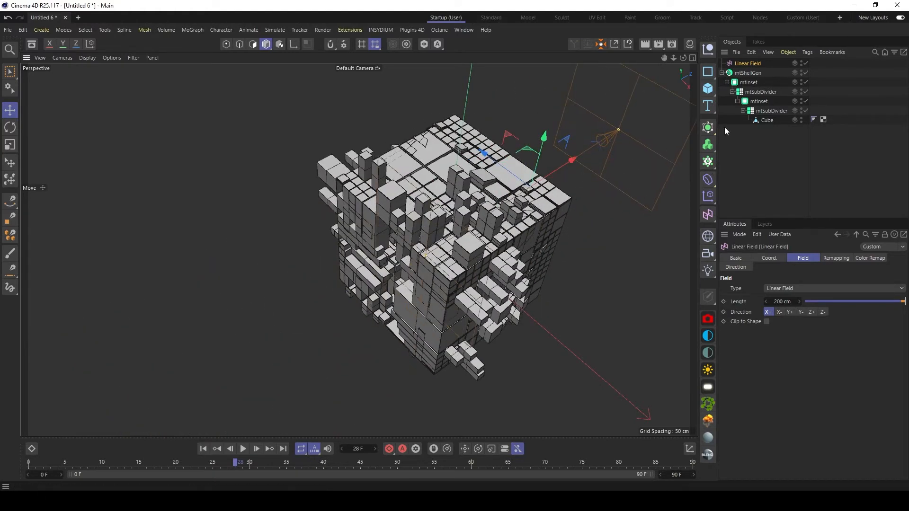
pyautogui.click(769, 258)
pyautogui.doubleClick(762, 309)
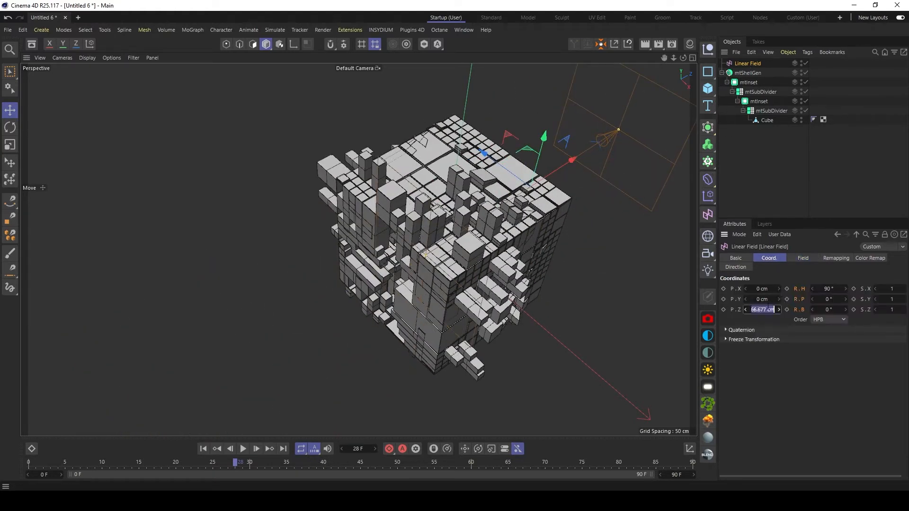
pyautogui.write('0')
pyautogui.press('Return')
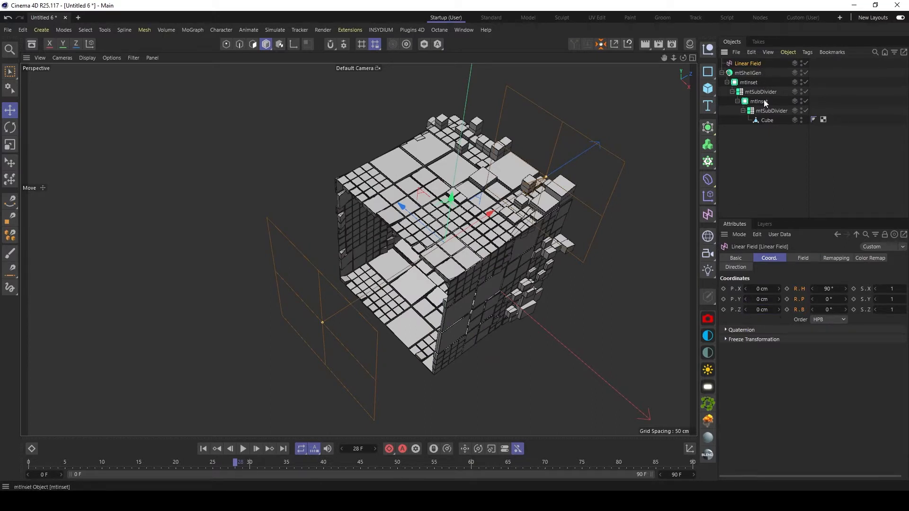
# - Place the mtShellGen inside a new Cloner and set the Cloner's mode to Linear
pyautogui.click(748, 73)
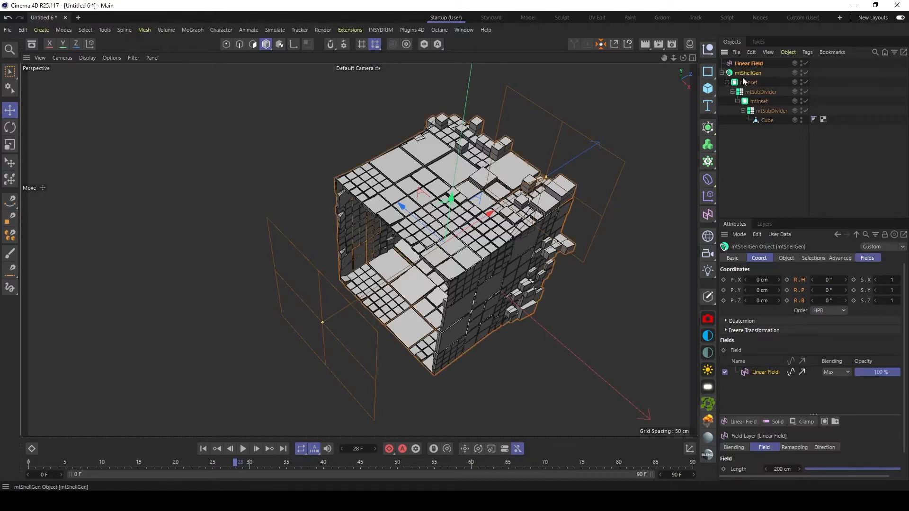
pyautogui.keyDown('alt'); pyautogui.click(707, 162); pyautogui.keyUp('alt')
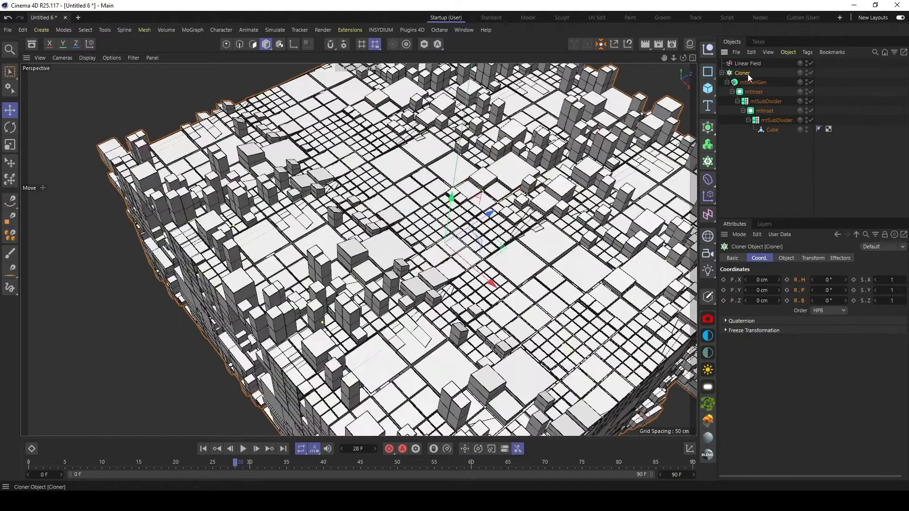
pyautogui.click(787, 258)
pyautogui.click(791, 279)
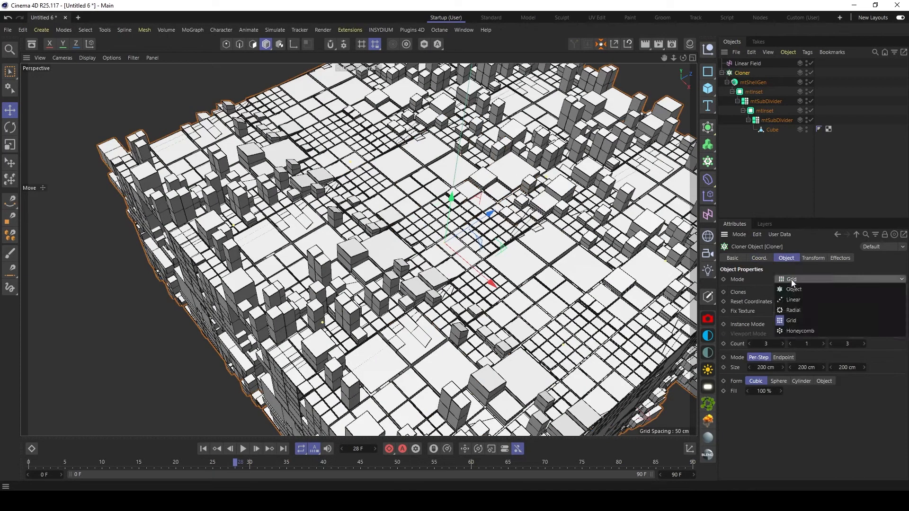
pyautogui.click(792, 302)
# - Set the Cloner's per-step offset to 0 cm in Y and 200 cm in Z to line the blocks up end to end
pyautogui.doubleClick(762, 398)
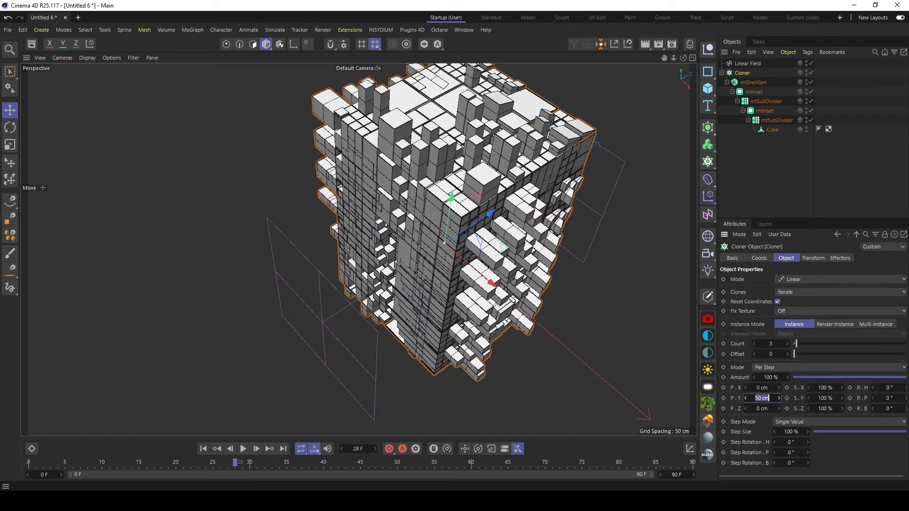
pyautogui.write('0')
pyautogui.press('Return')
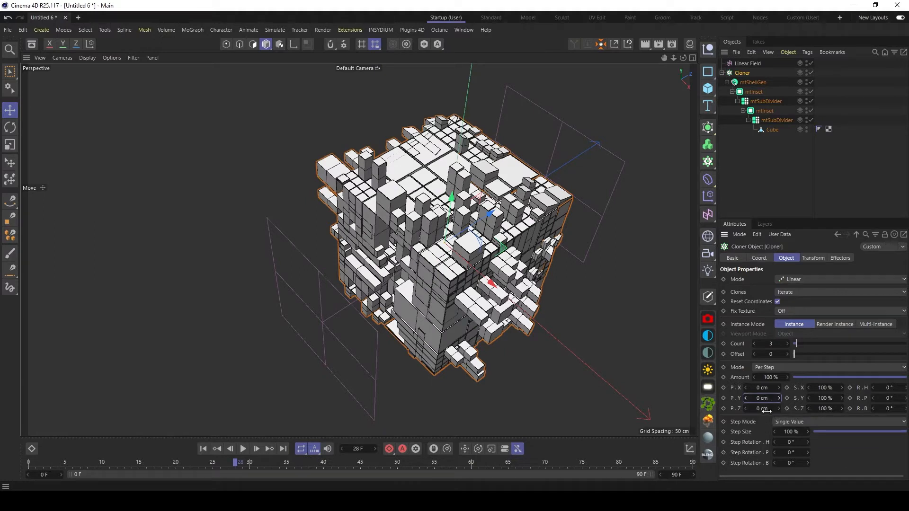
pyautogui.doubleClick(763, 408)
pyautogui.press('Return')
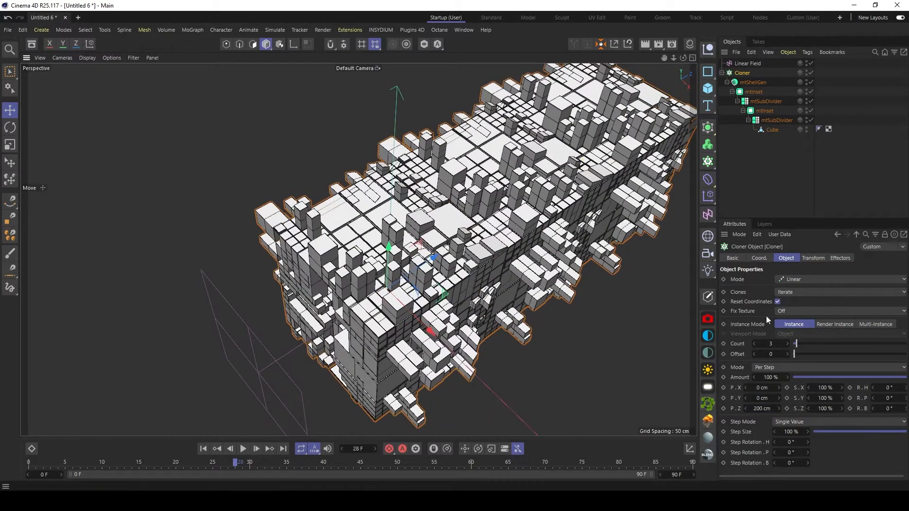
# - Increase the Cloner's Count to 7 to lengthen the row of blocks
pyautogui.click(787, 345)
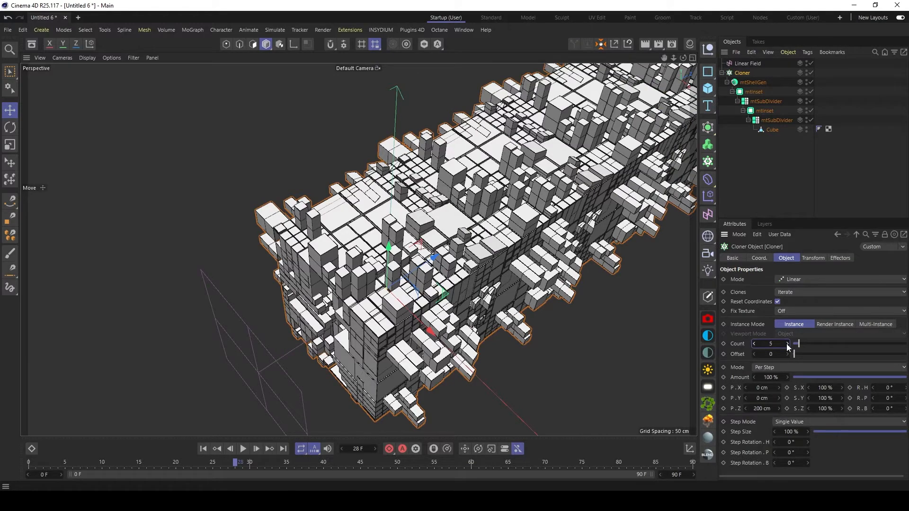
pyautogui.click(788, 344)
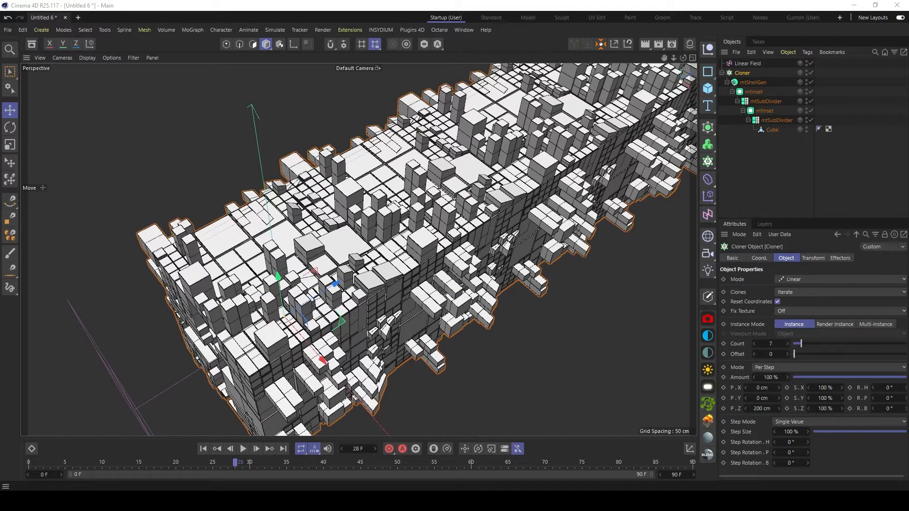
pyautogui.scroll(-4, 545, 179)
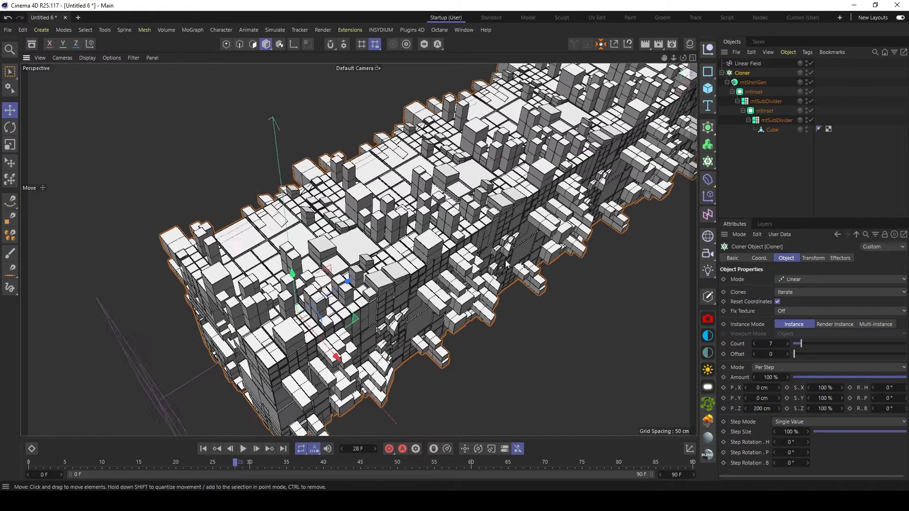
pyautogui.keyDown('alt'); pyautogui.moveTo(548, 178); pyautogui.dragTo(555, 156); pyautogui.keyUp('alt')
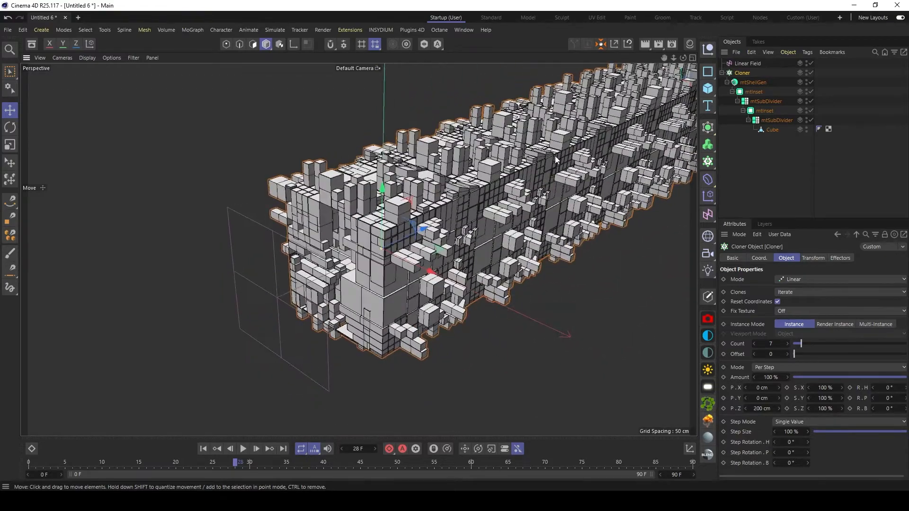
# - Slide the Linear Field along the row of clones to test its effect, and set its Z position to 400 cm
pyautogui.click(748, 63)
pyautogui.click(769, 258)
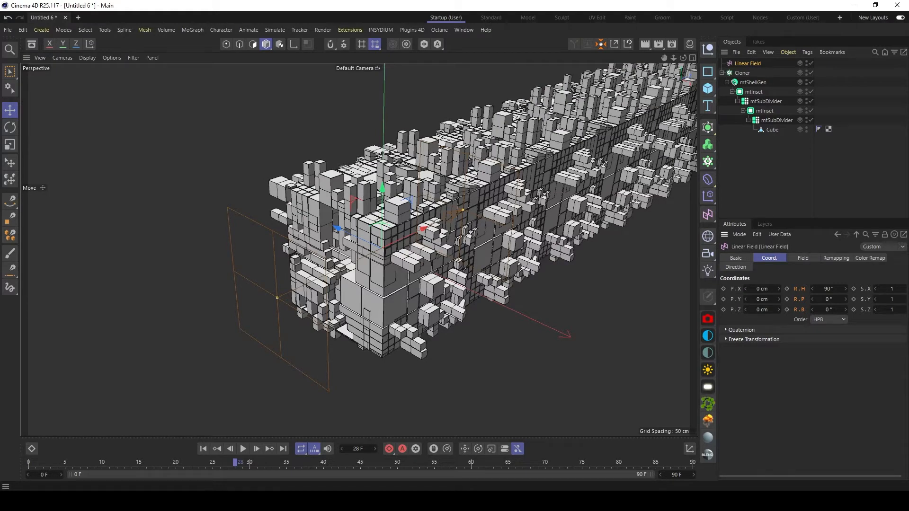
pyautogui.moveTo(603, 194)
pyautogui.keyDown('alt'); pyautogui.mouseDown()
pyautogui.moveTo(569, 223)
pyautogui.moveTo(581, 214)
pyautogui.moveTo(579, 229)
pyautogui.mouseUp(); pyautogui.keyUp('alt')
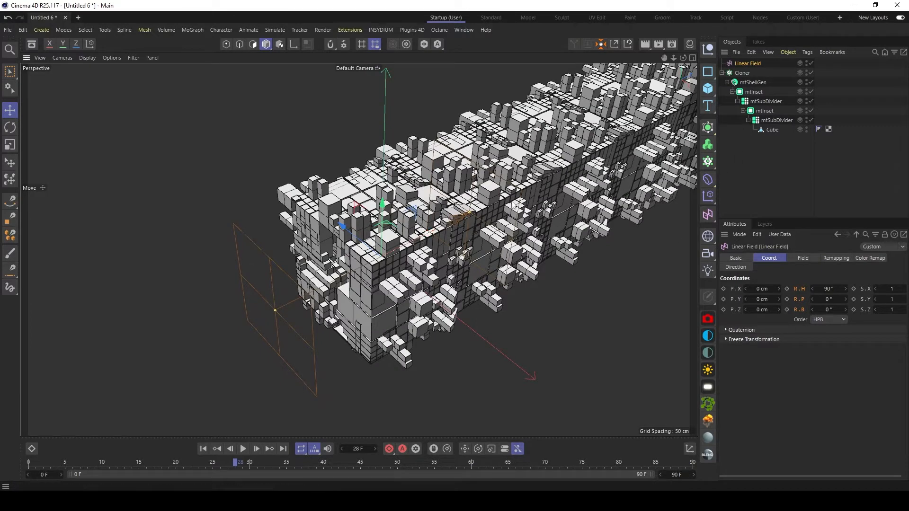
pyautogui.moveTo(514, 205)
pyautogui.mouseDown()
pyautogui.moveTo(575, 170)
pyautogui.moveTo(630, 164)
pyautogui.mouseUp()
pyautogui.moveTo(687, 160); pyautogui.dragTo(692, 161)
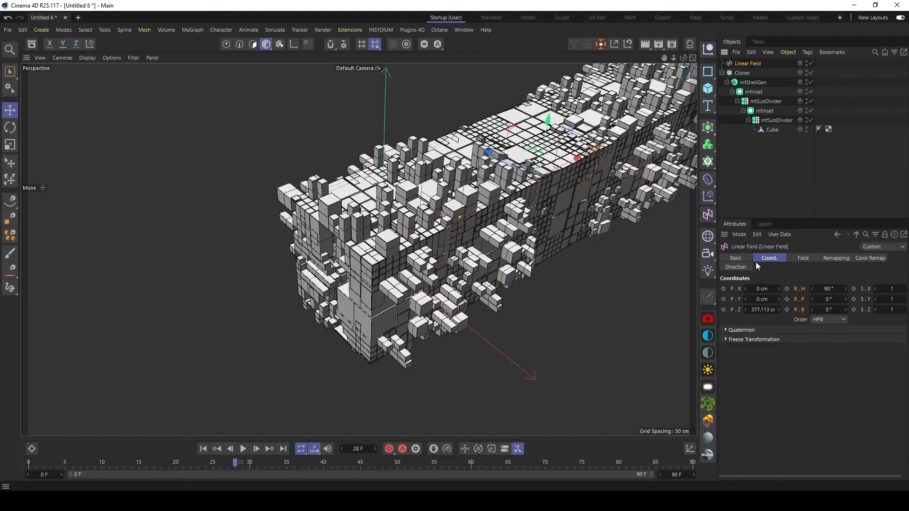
pyautogui.click(763, 312)
pyautogui.write('400')
pyautogui.press('Return')
# - Return to frame 0 and set the default keyframe interpolation in the project's animation settings to Linear
pyautogui.click(204, 449)
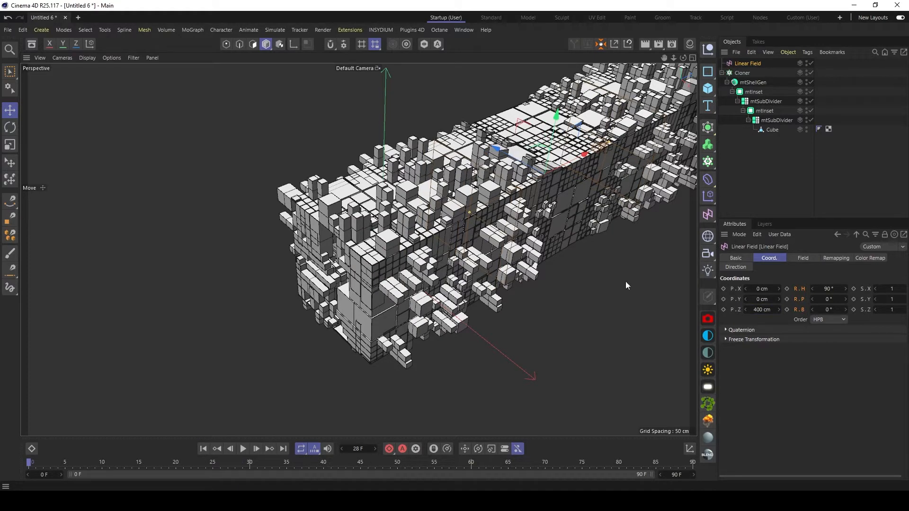
pyautogui.click(22, 30)
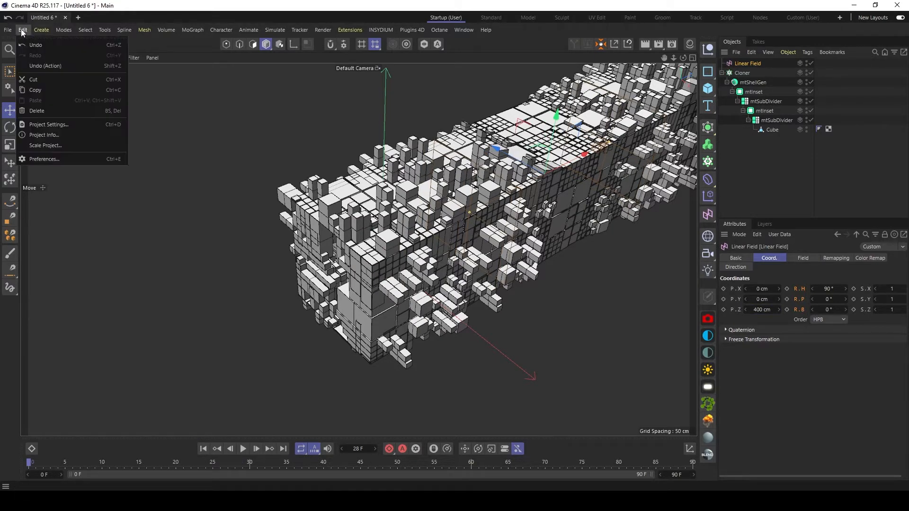
pyautogui.click(71, 126)
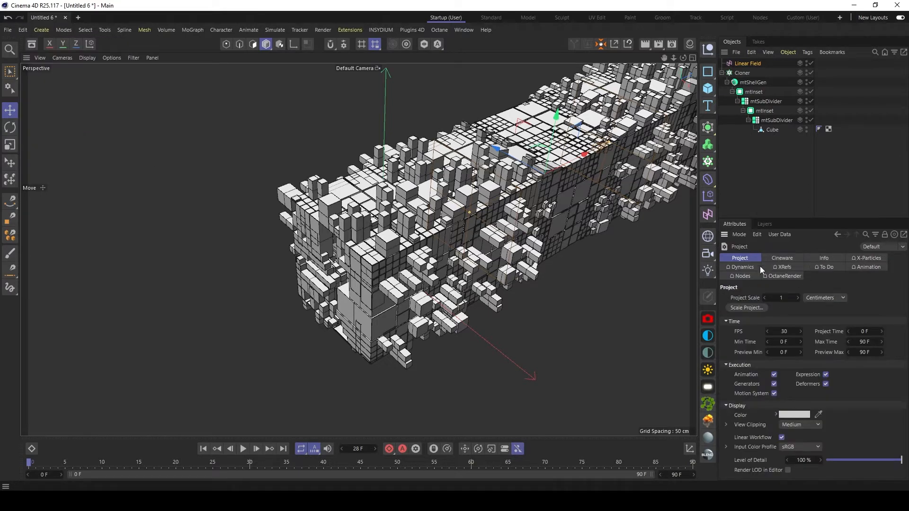
pyautogui.click(874, 268)
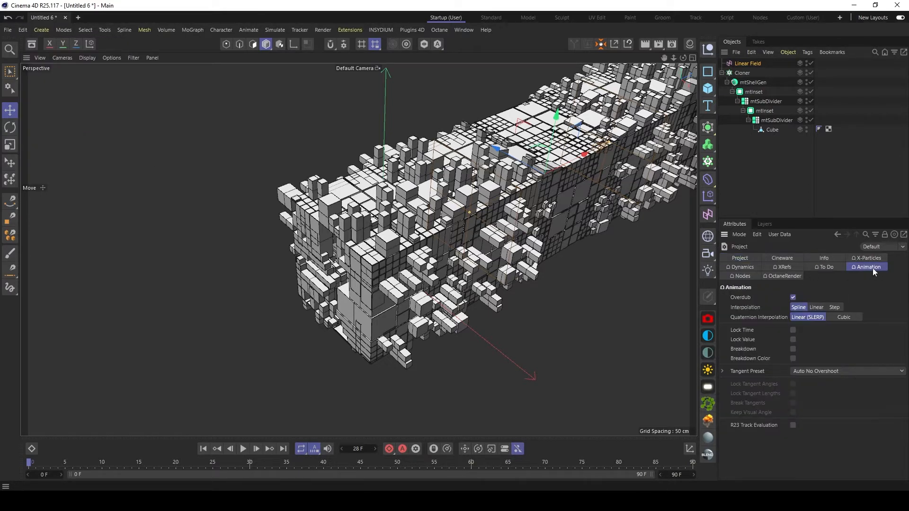
pyautogui.click(817, 307)
# - Keyframe the Linear Field's Z position at frame 0 and set the timeline's end to 60 F
pyautogui.click(746, 62)
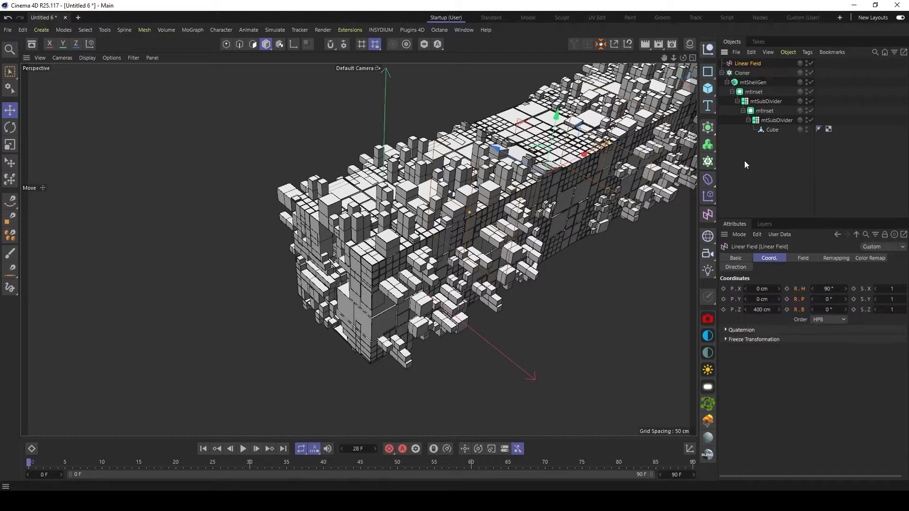
pyautogui.click(724, 309)
pyautogui.doubleClick(676, 475)
pyautogui.write('60')
pyautogui.press('Return')
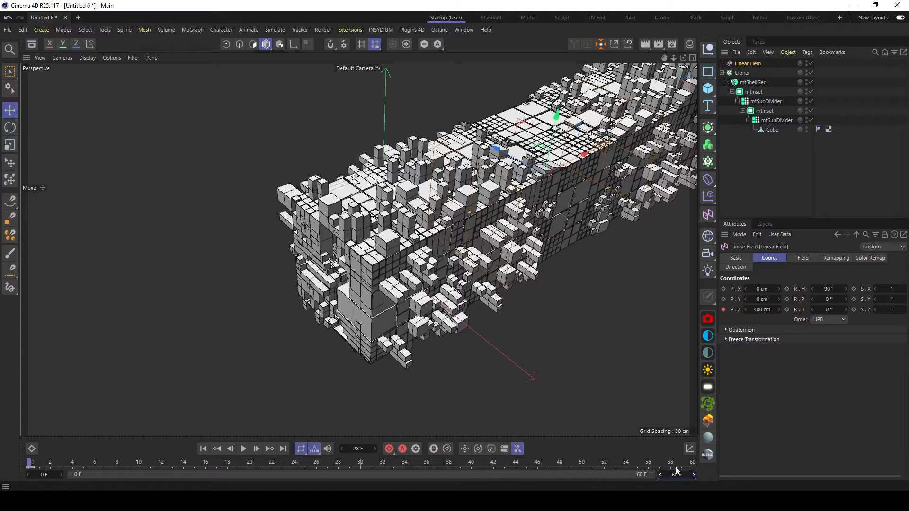
# - At the timeline's last frame, set the Linear Field's Z position to 600 cm
pyautogui.click(283, 449)
pyautogui.doubleClick(762, 310)
pyautogui.write('600')
pyautogui.press('Return')
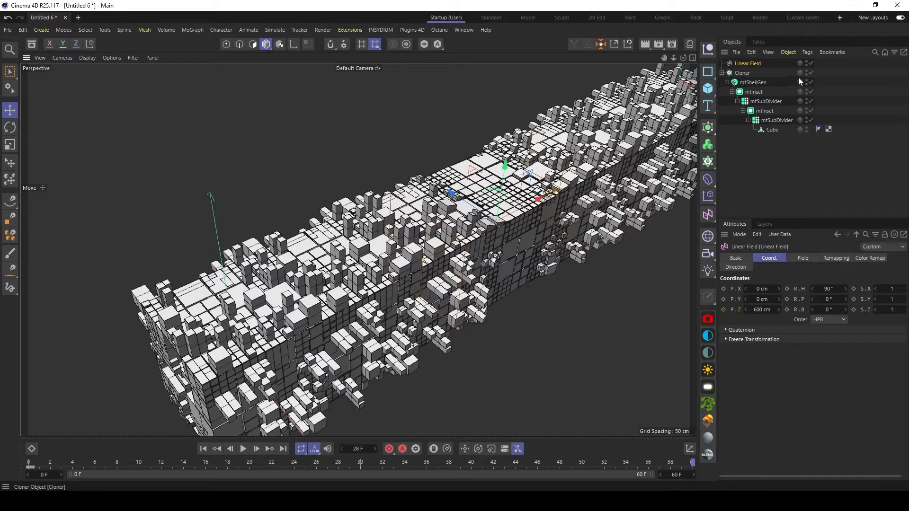
pyautogui.click(752, 73)
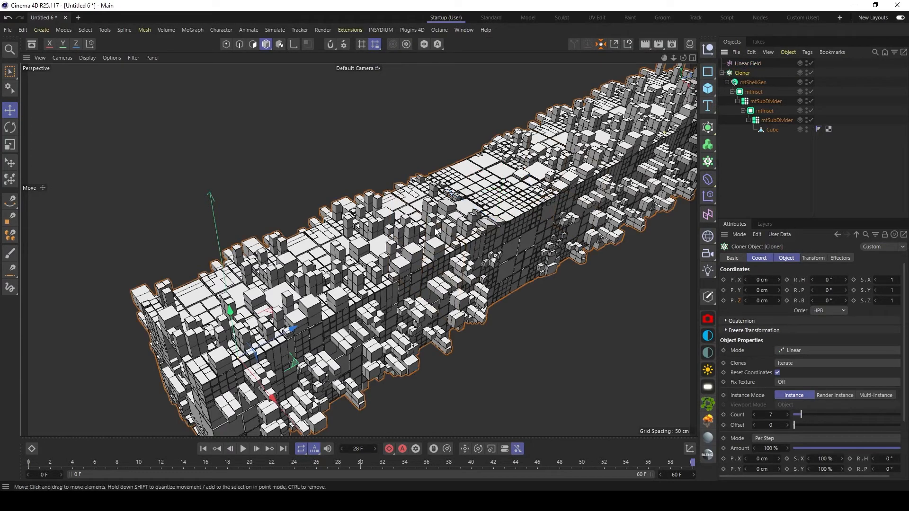
pyautogui.click(763, 163)
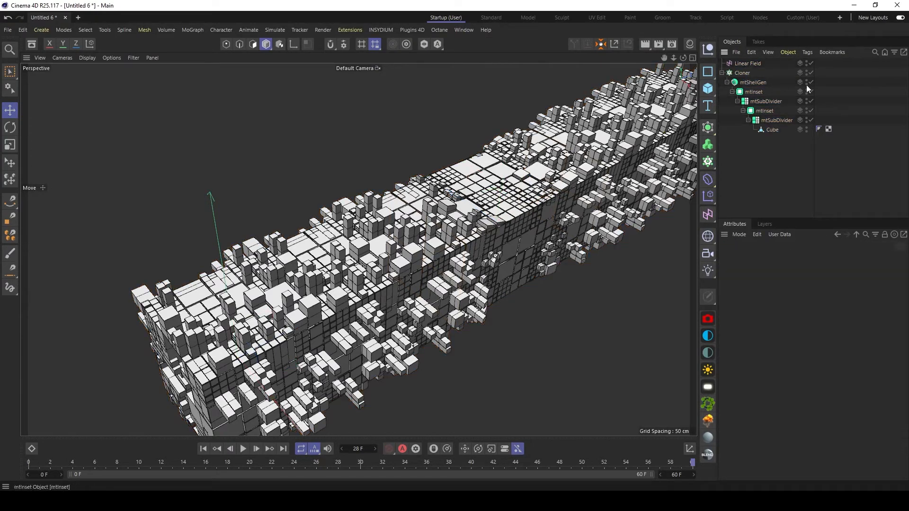
pyautogui.click(752, 63)
pyautogui.keyDown('alt'); pyautogui.moveTo(462, 253); pyautogui.dragTo(460, 237, button='middle'); pyautogui.keyUp('alt')
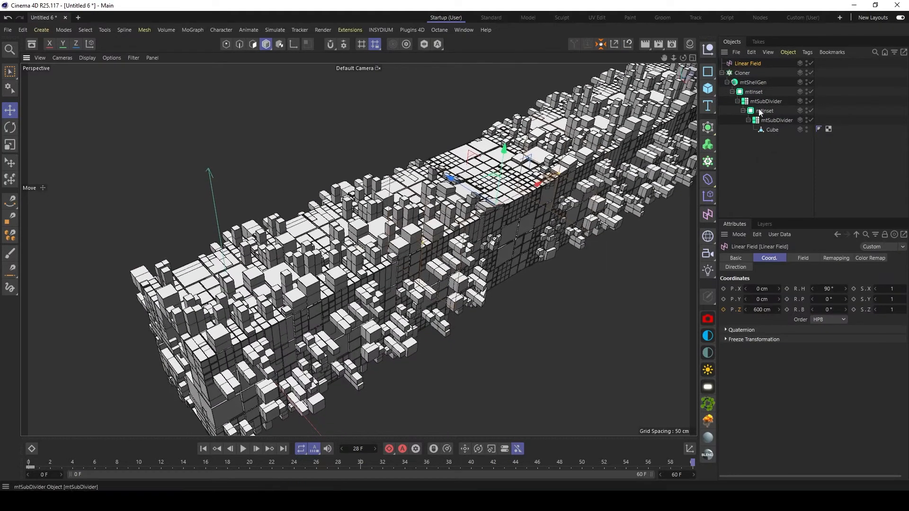
# - Return to frame 0, create an Octane camera and parent it under the Linear Field
pyautogui.click(203, 448)
pyautogui.click(768, 174)
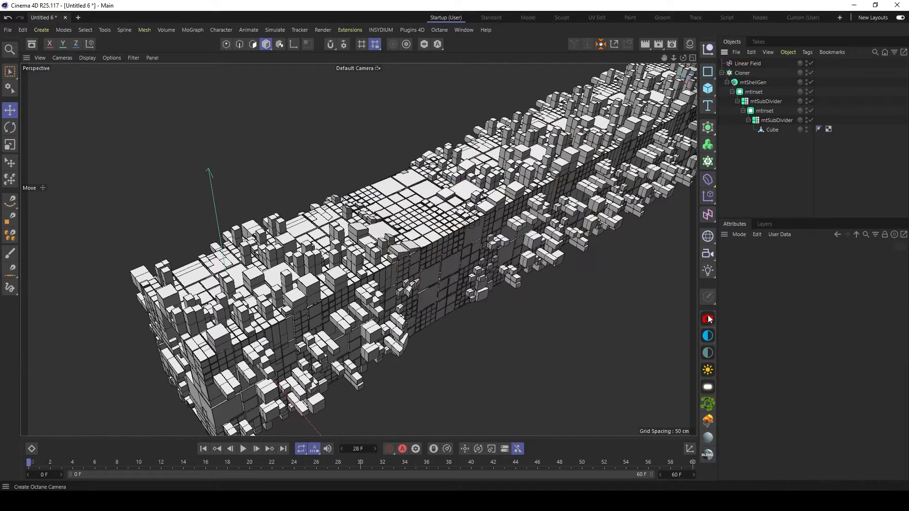
pyautogui.click(708, 319)
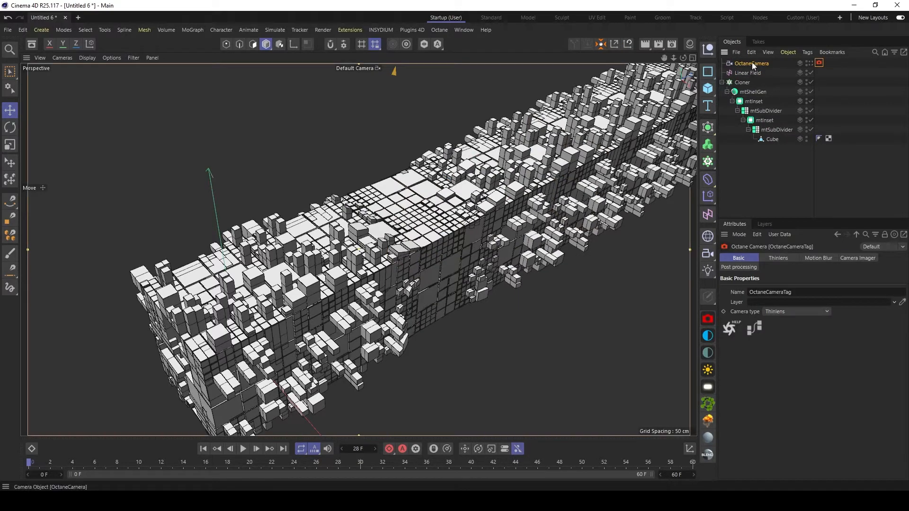
pyautogui.moveTo(752, 63); pyautogui.dragTo(752, 72)
pyautogui.click(754, 64)
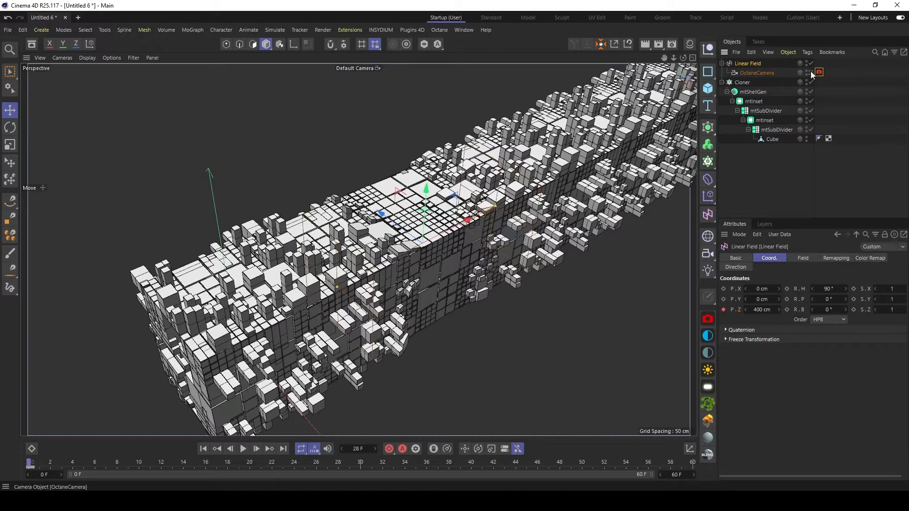
# - Apply Reset Transform to the OctaneCamera to zero its position and rotation relative to the Linear Field
pyautogui.click(759, 72)
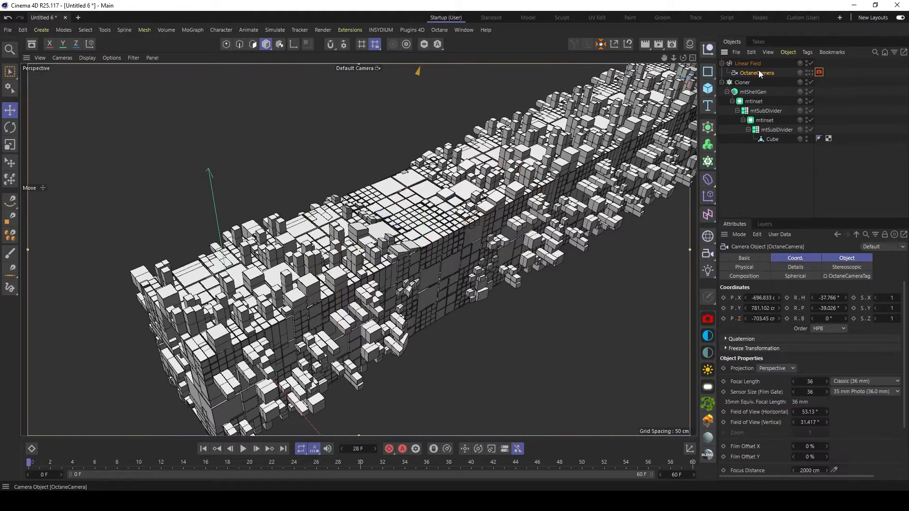
pyautogui.keyDown('alt'); pyautogui.moveTo(482, 294); pyautogui.dragTo(506, 265); pyautogui.keyUp('alt')
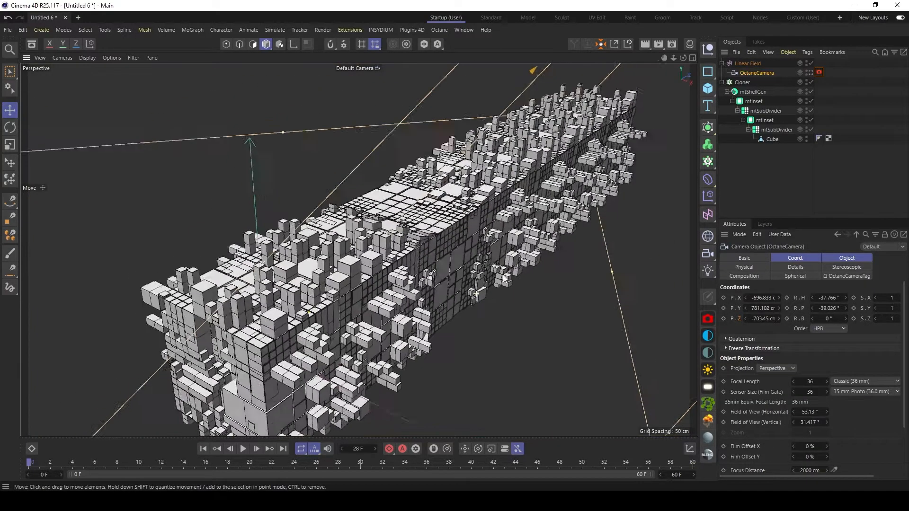
pyautogui.keyDown('alt'); pyautogui.moveTo(505, 265); pyautogui.dragTo(411, 254, button='right'); pyautogui.keyUp('alt')
pyautogui.keyDown('alt'); pyautogui.moveTo(498, 247); pyautogui.dragTo(524, 260, button='middle'); pyautogui.keyUp('alt')
pyautogui.scroll(-3, 508, 271)
pyautogui.scroll(3, 518, 266)
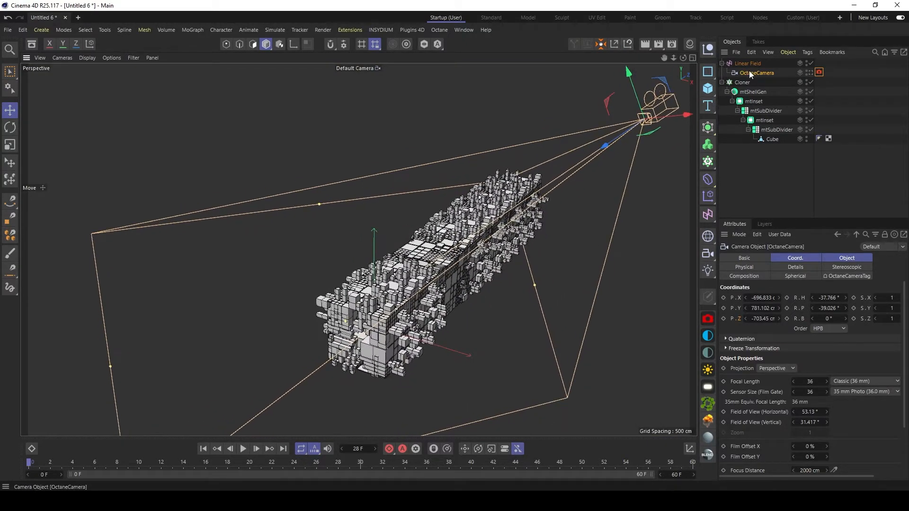
pyautogui.hotkey('shift', 'c')
pyautogui.write('re')
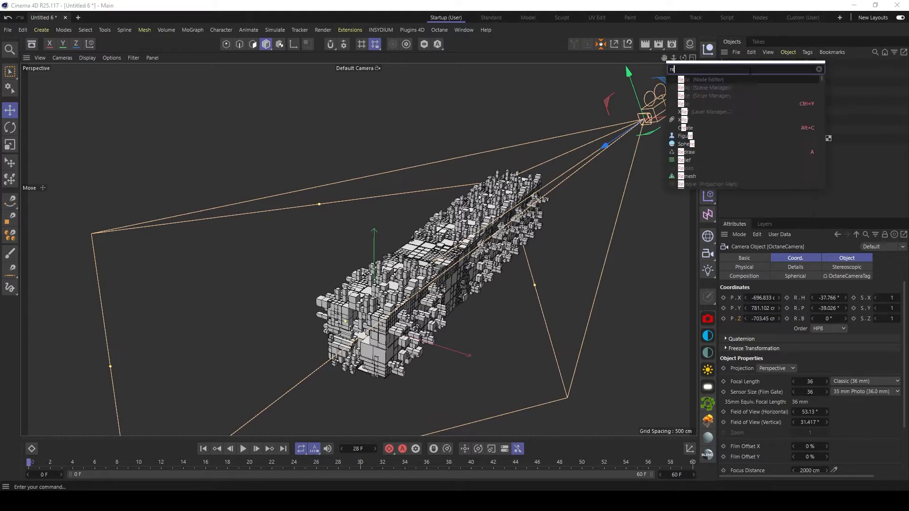
pyautogui.write('set tra')
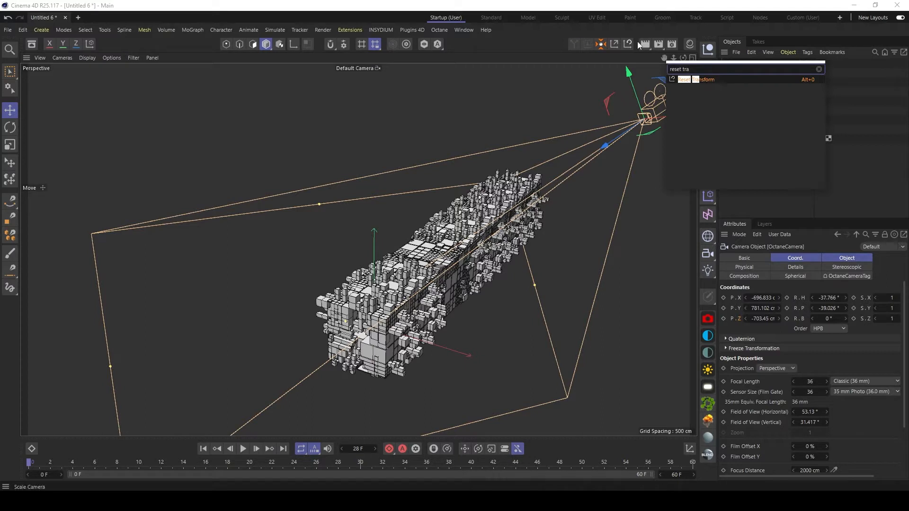
pyautogui.click(713, 78)
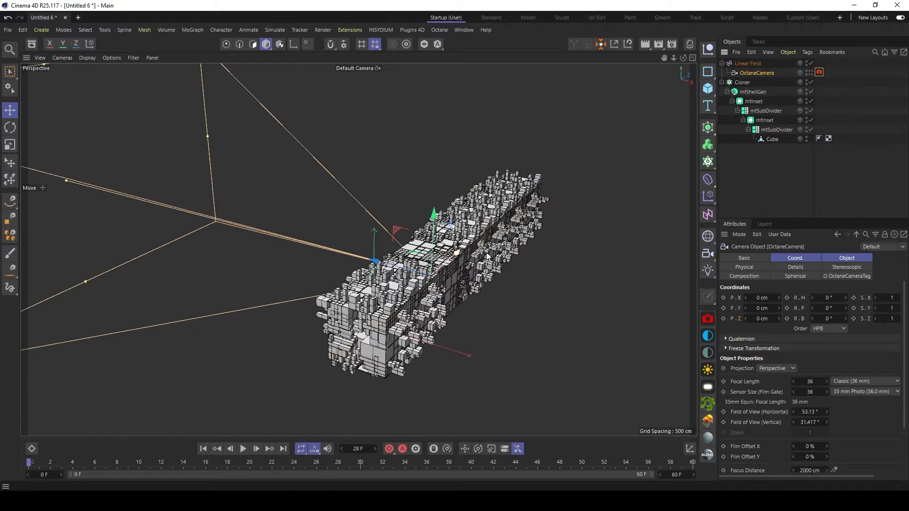
# - Rotate the OctaneCamera's heading to -90° so that it points along the row of blocks
pyautogui.press('r')
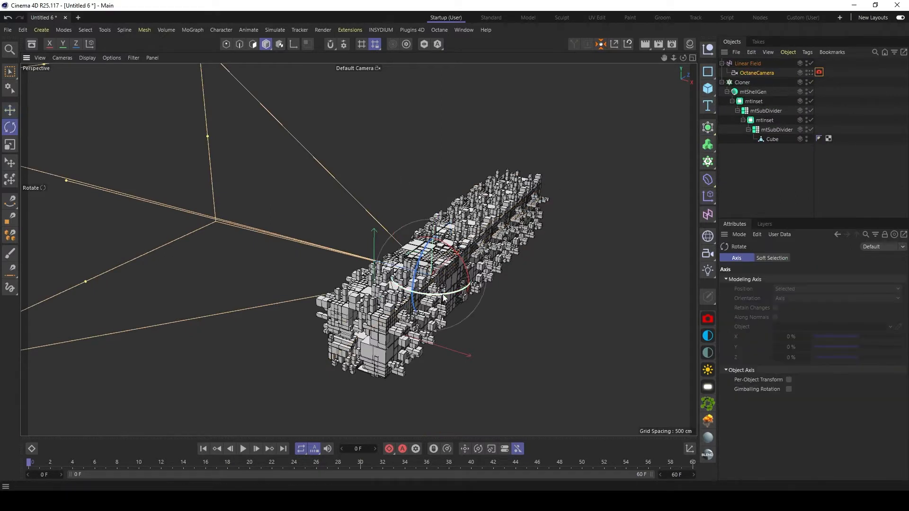
pyautogui.moveTo(444, 297); pyautogui.dragTo(334, 287)
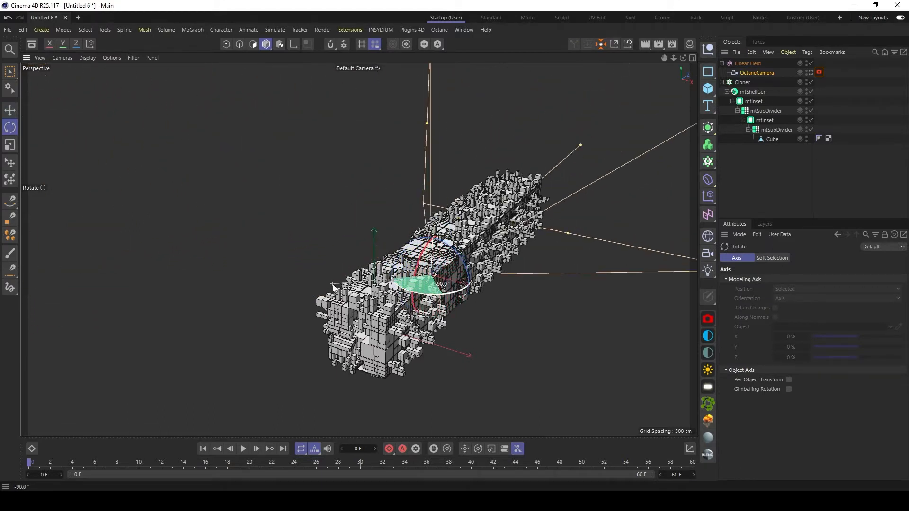
pyautogui.keyDown('alt'); pyautogui.moveTo(563, 251); pyautogui.dragTo(540, 266, button='middle'); pyautogui.keyUp('alt')
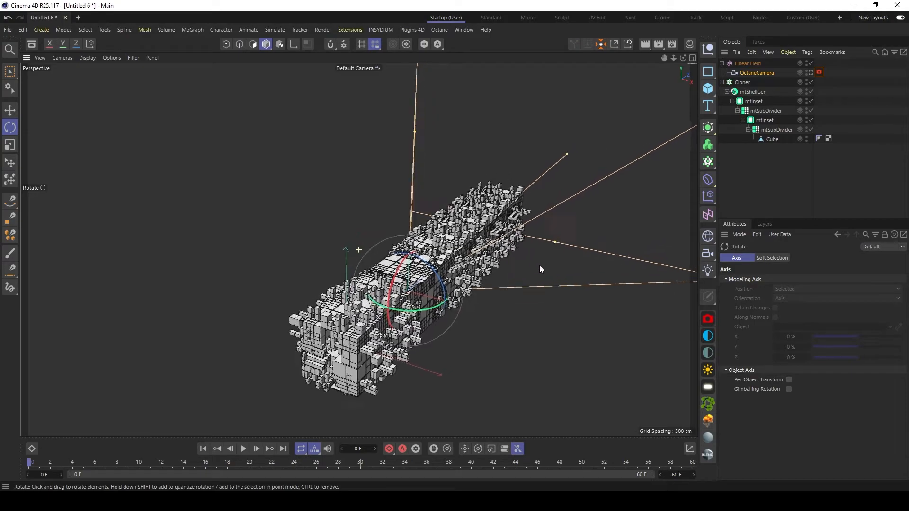
pyautogui.keyDown('alt'); pyautogui.moveTo(539, 266); pyautogui.dragTo(594, 217); pyautogui.keyUp('alt')
pyautogui.press('e')
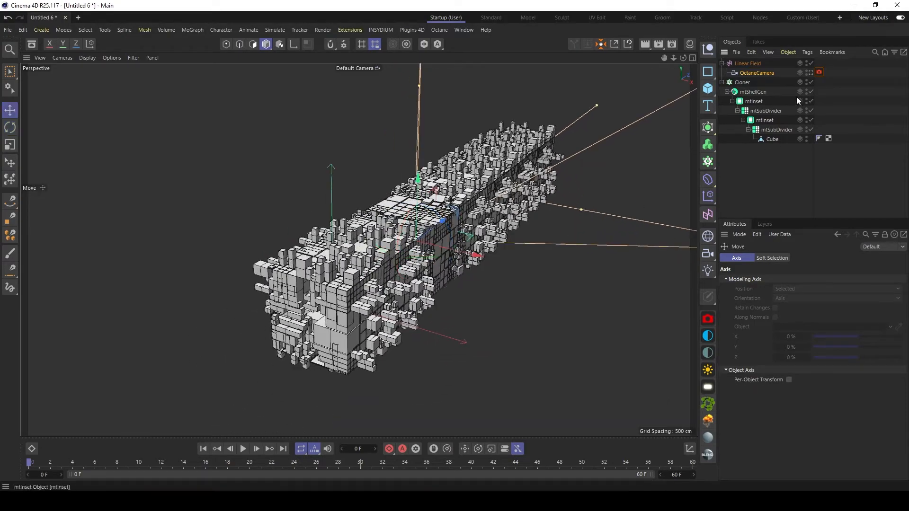
# - Make the OctaneCamera the active view to look through it inside the blocks
pyautogui.click(811, 73)
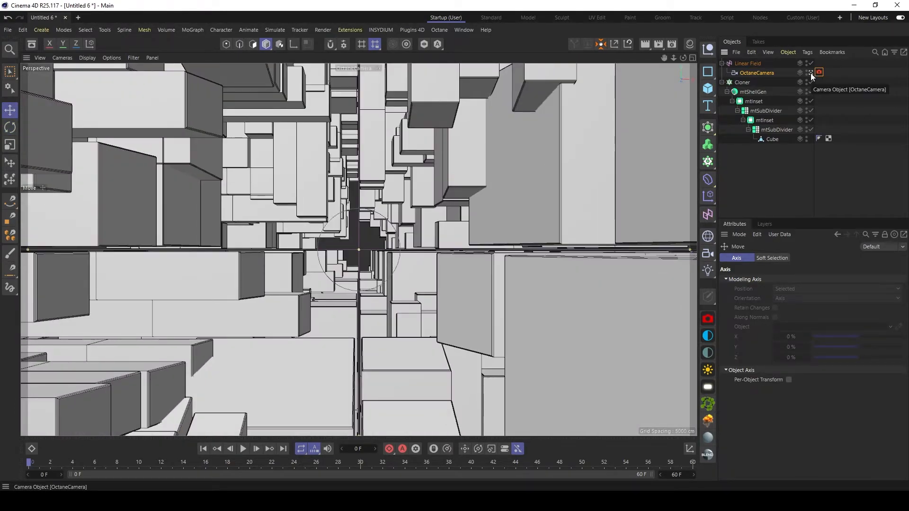
pyautogui.click(811, 73)
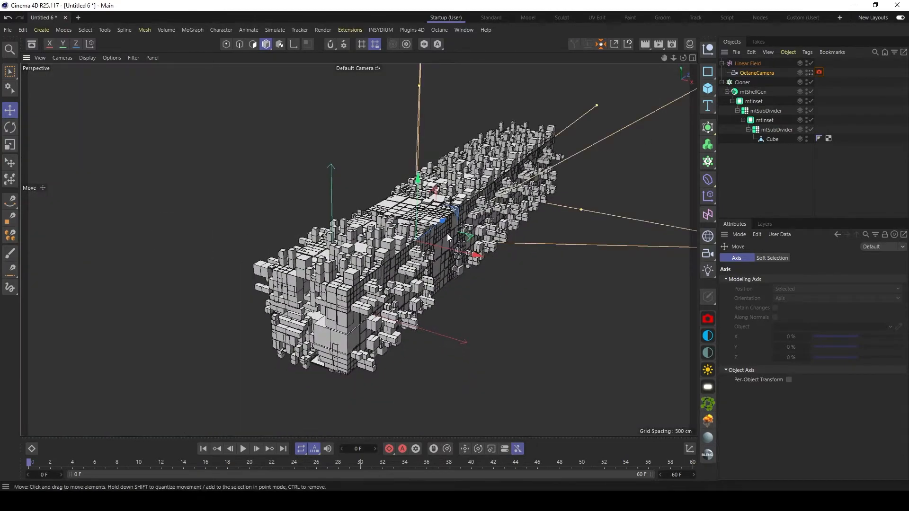
pyautogui.click(810, 73)
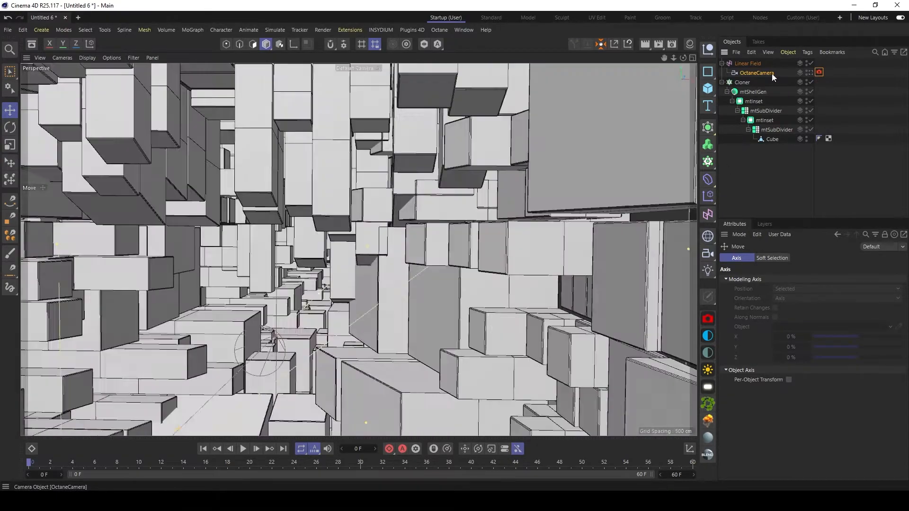
pyautogui.click(767, 72)
# - Test moving the OctaneCamera back along its X position, and reset that position to 0 cm
pyautogui.moveTo(762, 318); pyautogui.dragTo(732, 301)
pyautogui.hotkey('ctrl', 'z')
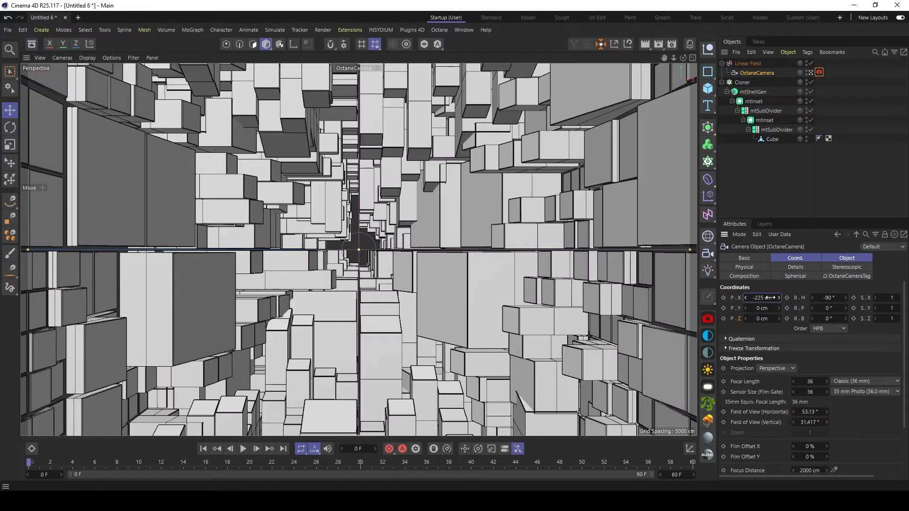
pyautogui.click(762, 297)
pyautogui.write('0')
pyautogui.press('Return')
# - Set the OctaneCamera's focal length to 15 for a super-wide view
pyautogui.keyDown('shift'); pyautogui.click(787, 260); pyautogui.keyUp('shift')
pyautogui.click(751, 265)
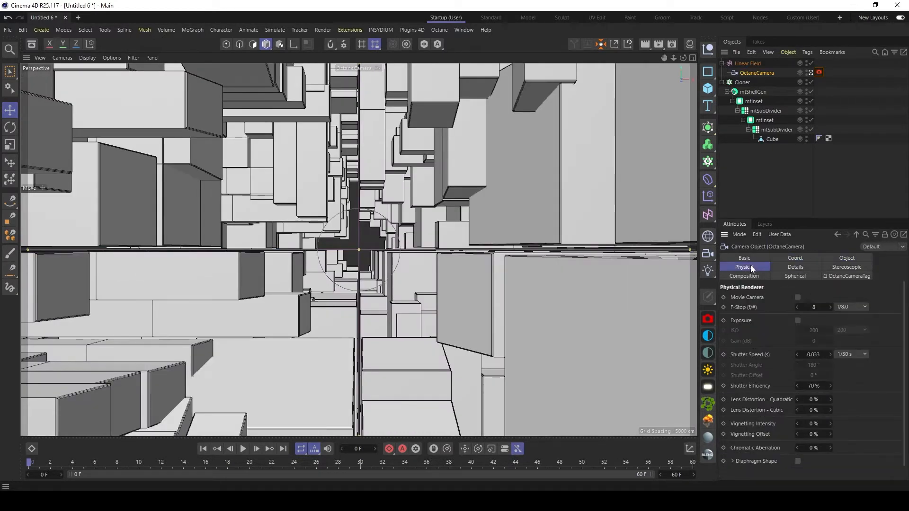
pyautogui.click(792, 265)
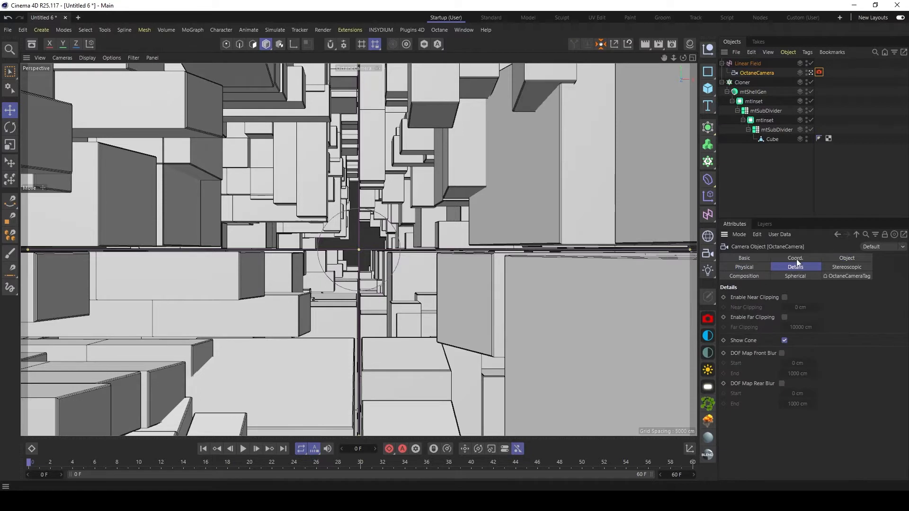
pyautogui.click(795, 258)
pyautogui.click(850, 258)
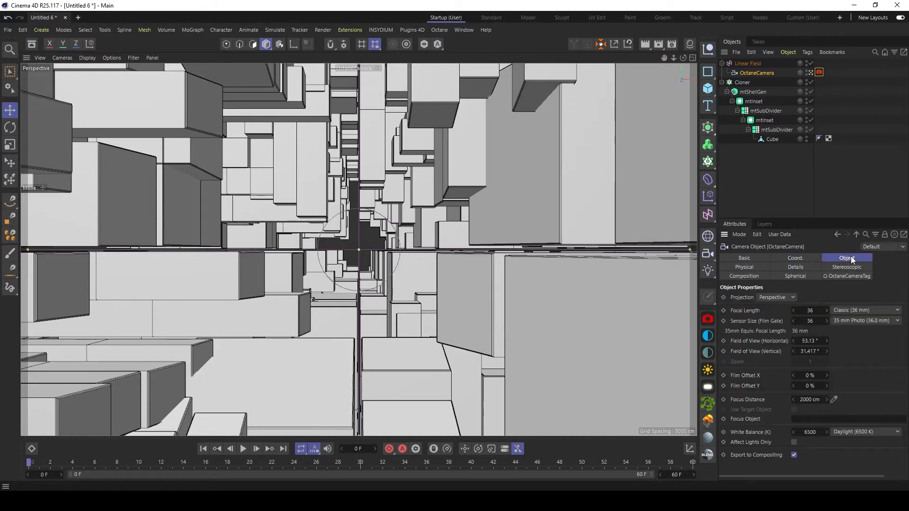
pyautogui.click(811, 310)
pyautogui.write('15')
pyautogui.press('Return')
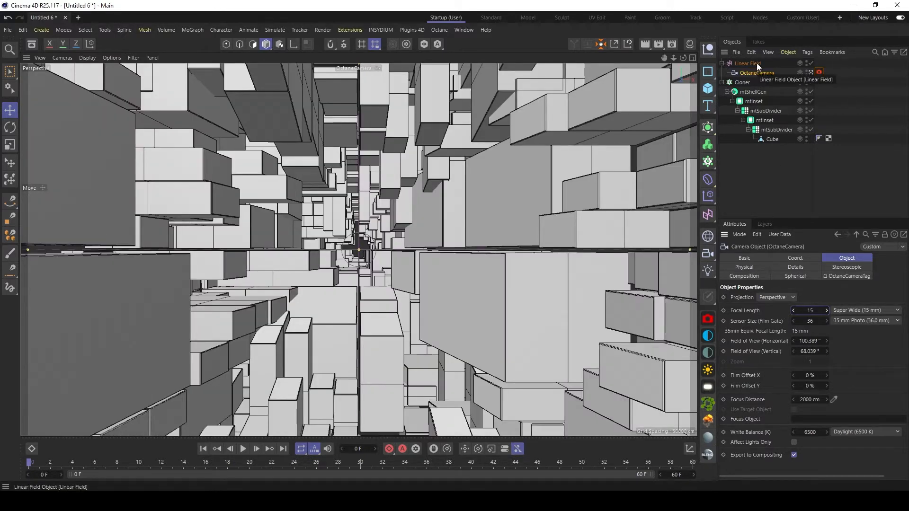
# - Move the OctaneCamera back by setting its X position to -200 cm
pyautogui.click(742, 64)
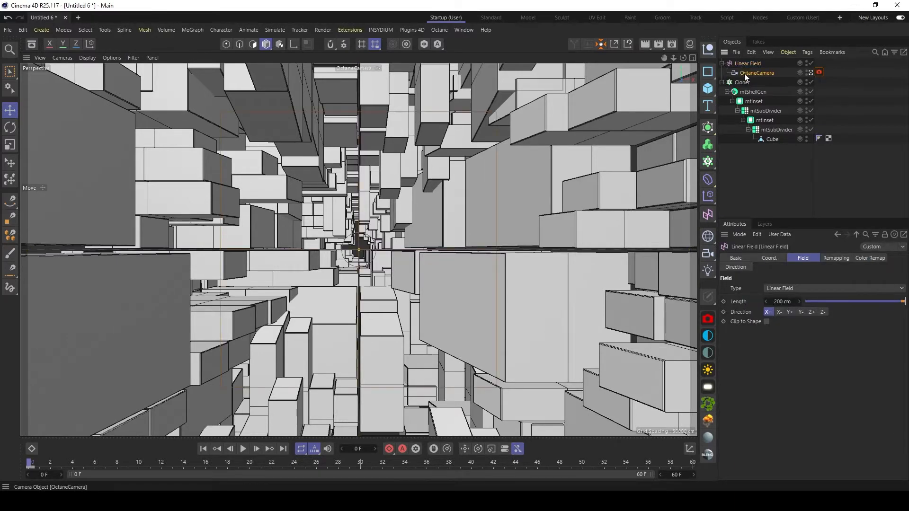
pyautogui.click(745, 73)
pyautogui.click(804, 257)
pyautogui.moveTo(761, 298); pyautogui.dragTo(666, 297)
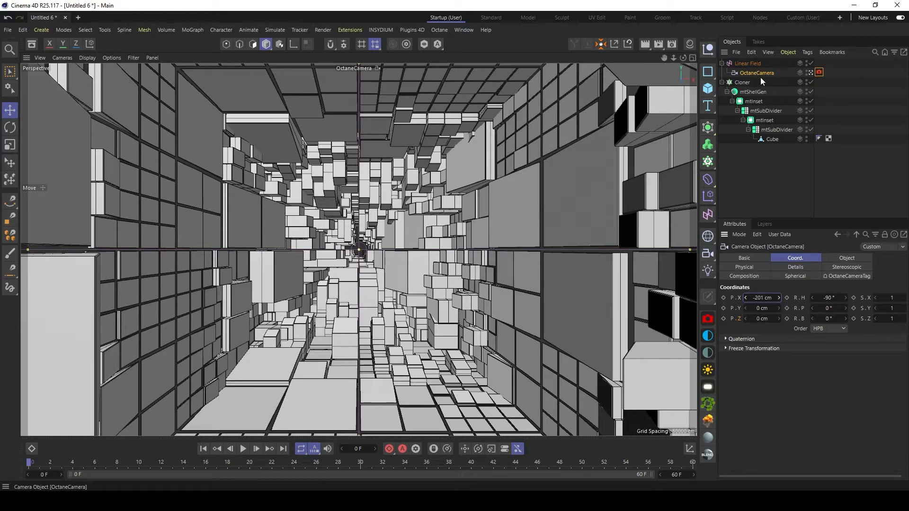
pyautogui.click(761, 298)
pyautogui.write('-200')
pyautogui.press('Return')
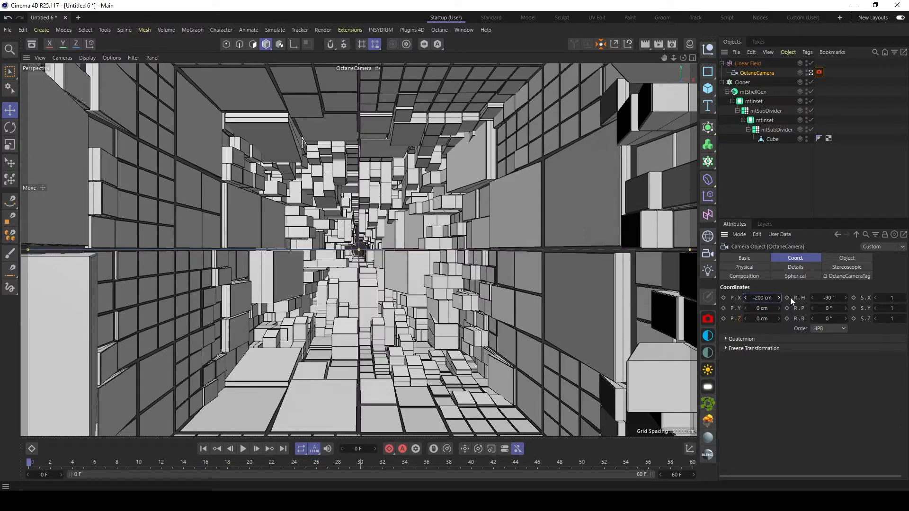
# - Keyframe the Linear Field's Z position at 600 cm on frame 60 and return to frame 0
pyautogui.click(771, 188)
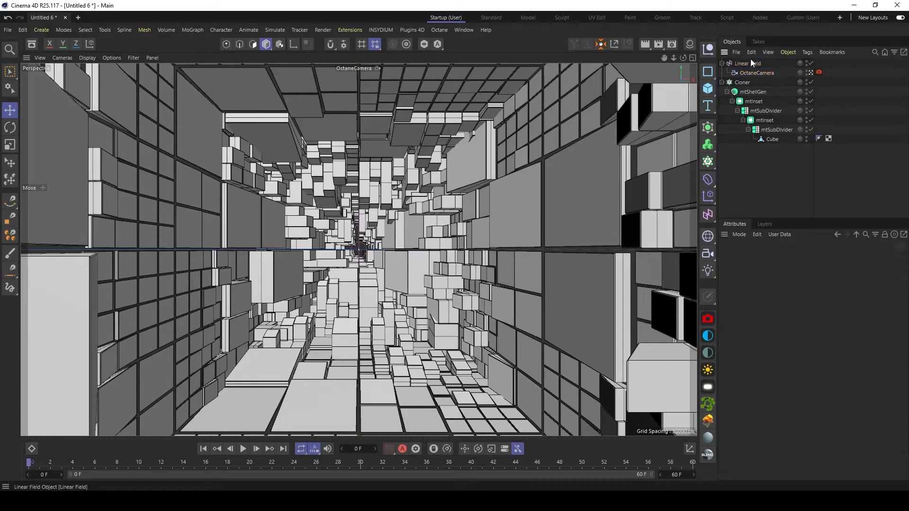
pyautogui.click(749, 63)
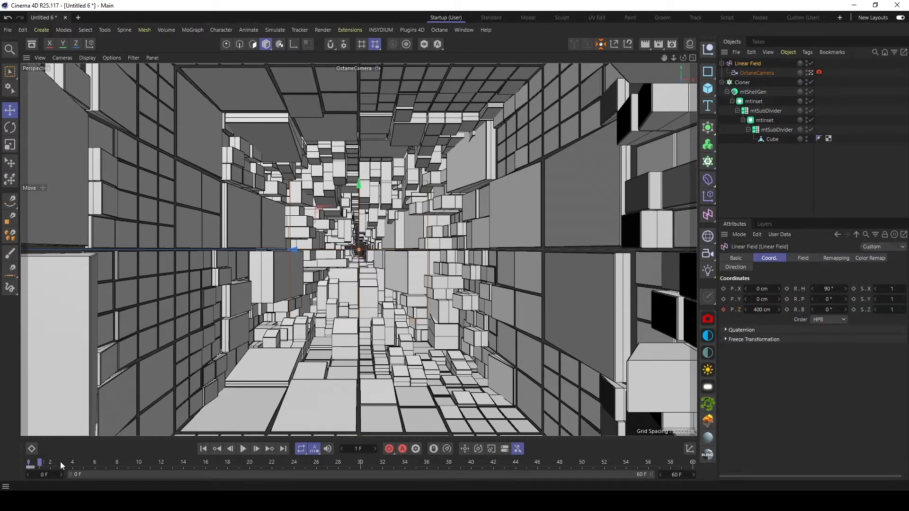
pyautogui.moveTo(108, 463); pyautogui.dragTo(243, 465)
pyautogui.click(283, 448)
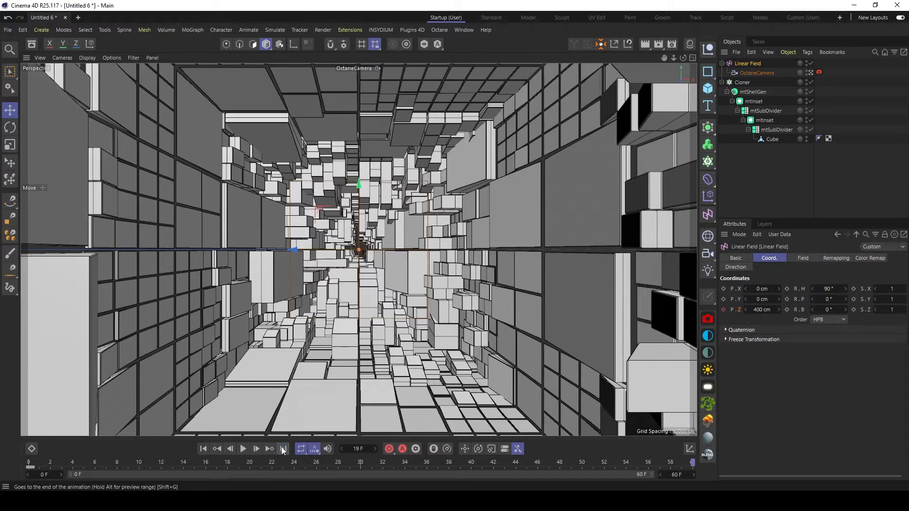
pyautogui.doubleClick(760, 307)
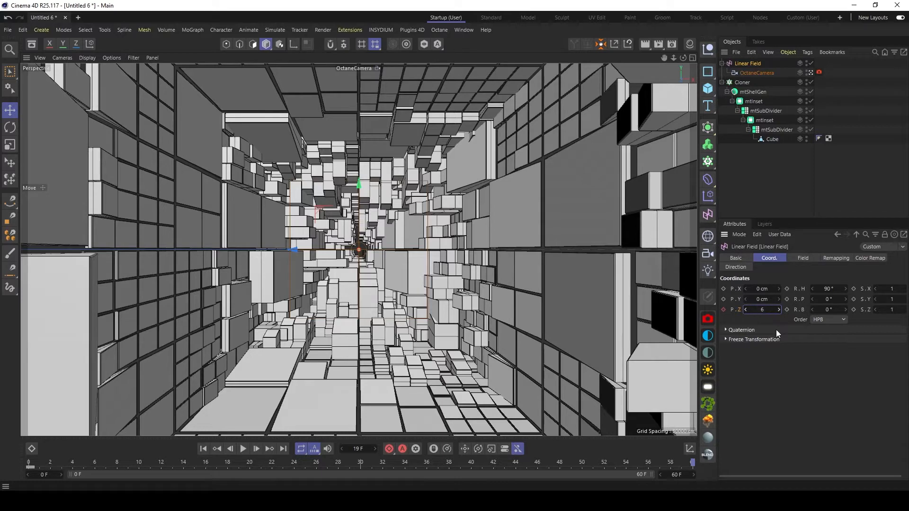
pyautogui.click(722, 309)
pyautogui.click(203, 449)
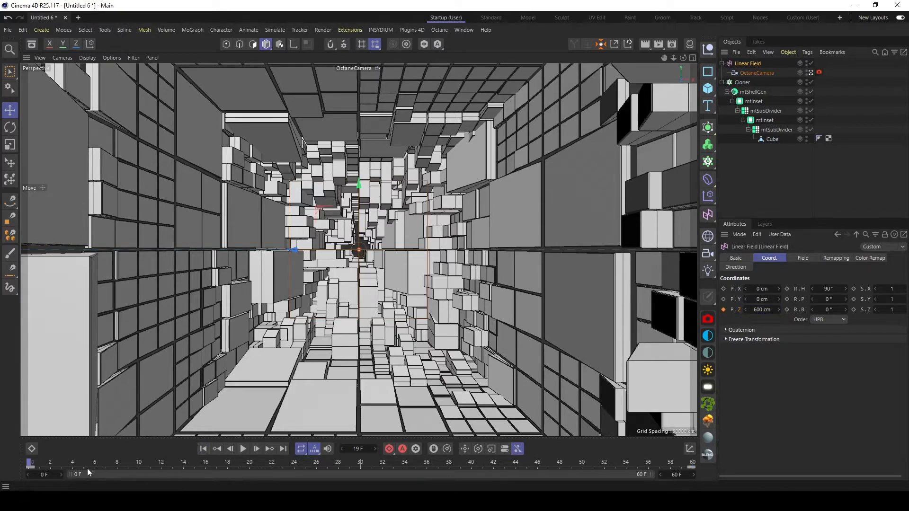
pyautogui.click(284, 448)
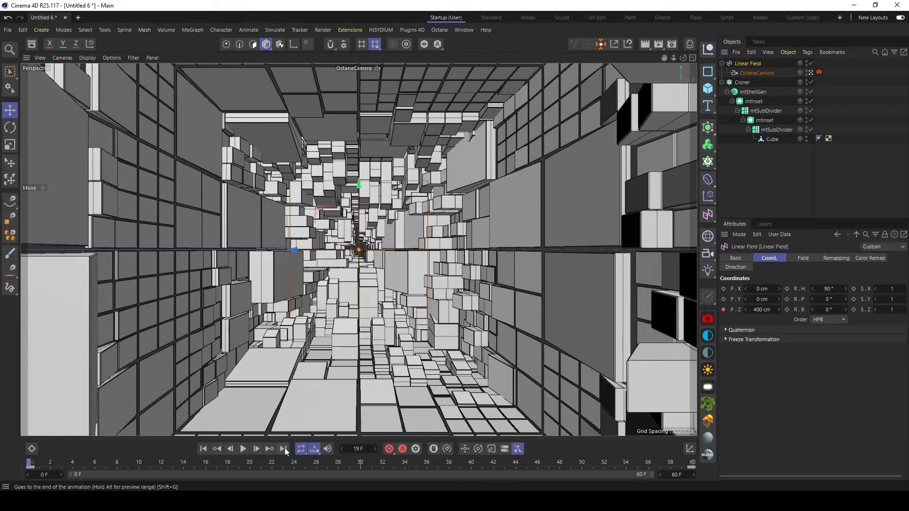
pyautogui.click(204, 449)
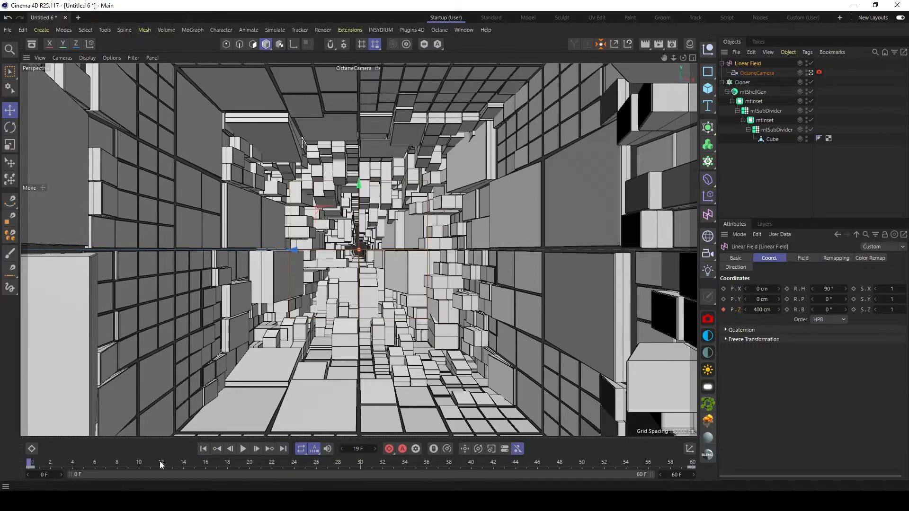
# - Preview the camera's travel through the tunnel across the timeline and return to frame 0
pyautogui.moveTo(131, 460); pyautogui.dragTo(462, 438)
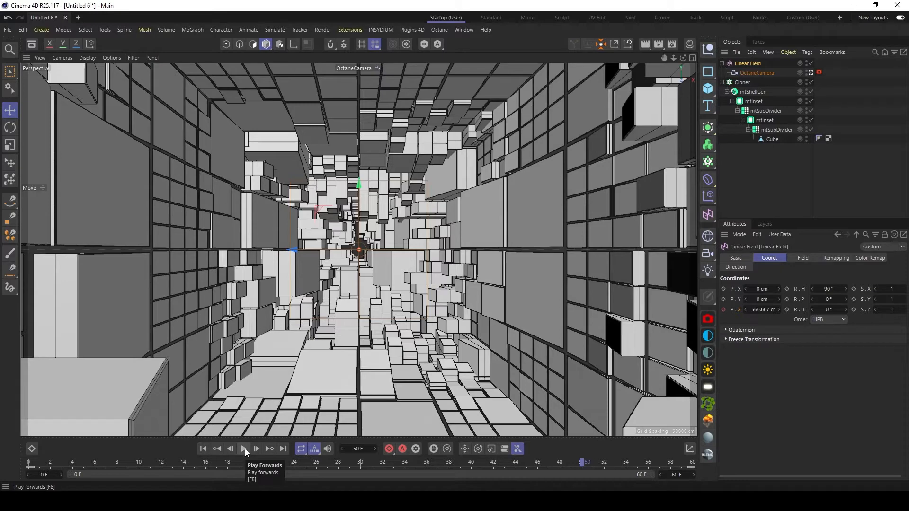
pyautogui.click(204, 449)
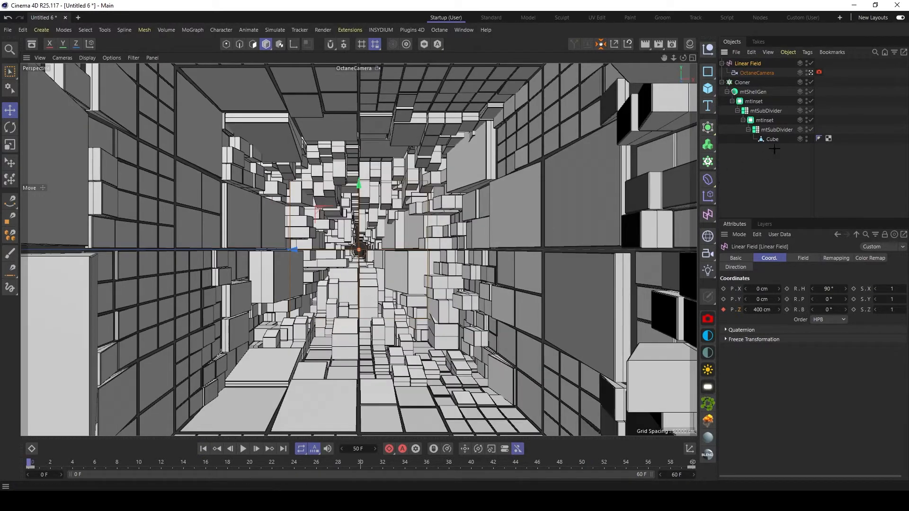
pyautogui.click(776, 150)
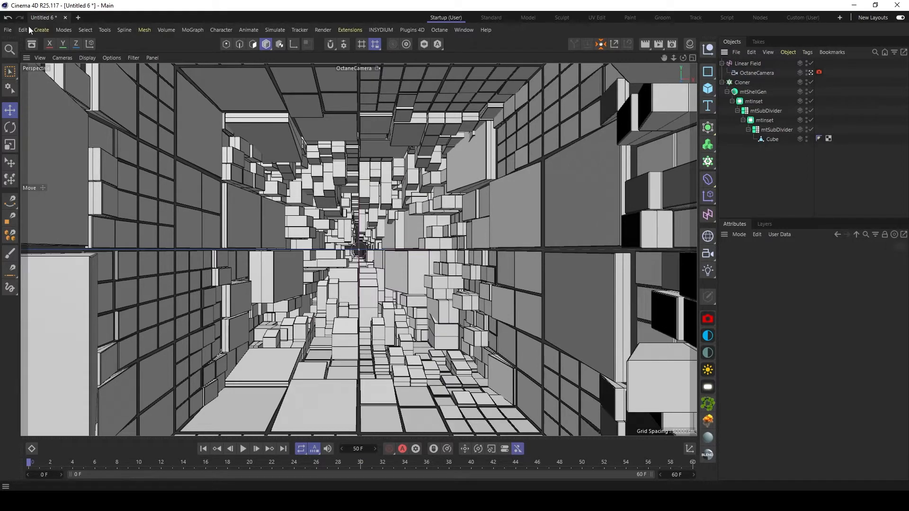
# - Save the project as Tut1 in the C4D folder of 220224 Cubed Tunnel Tutorial on the Desktop
pyautogui.click(8, 29)
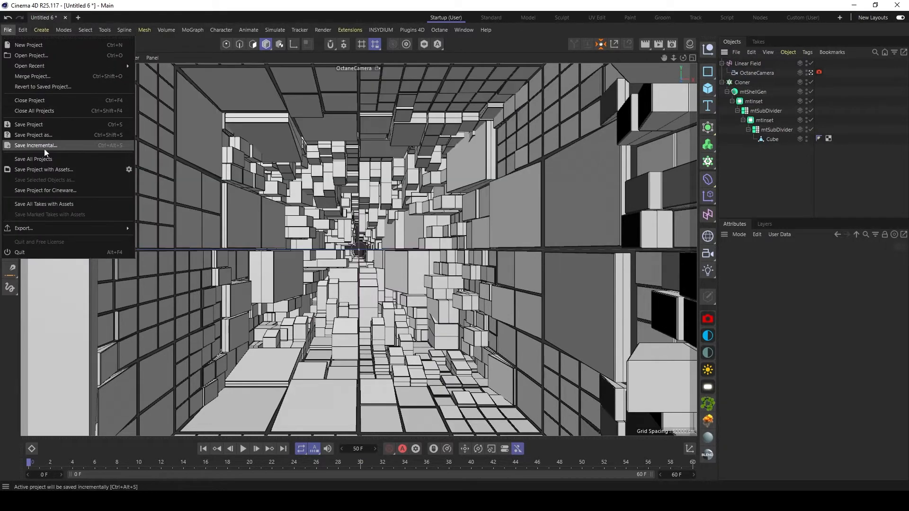
pyautogui.click(49, 135)
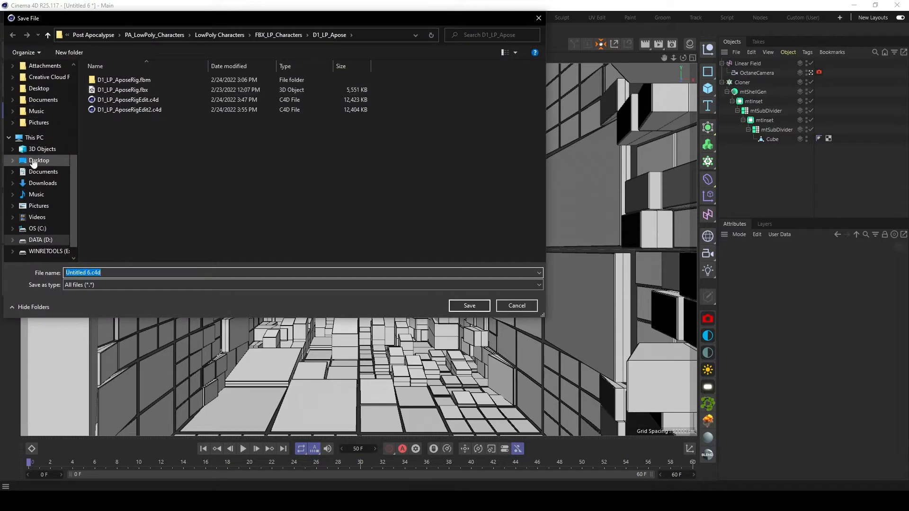
pyautogui.click(34, 161)
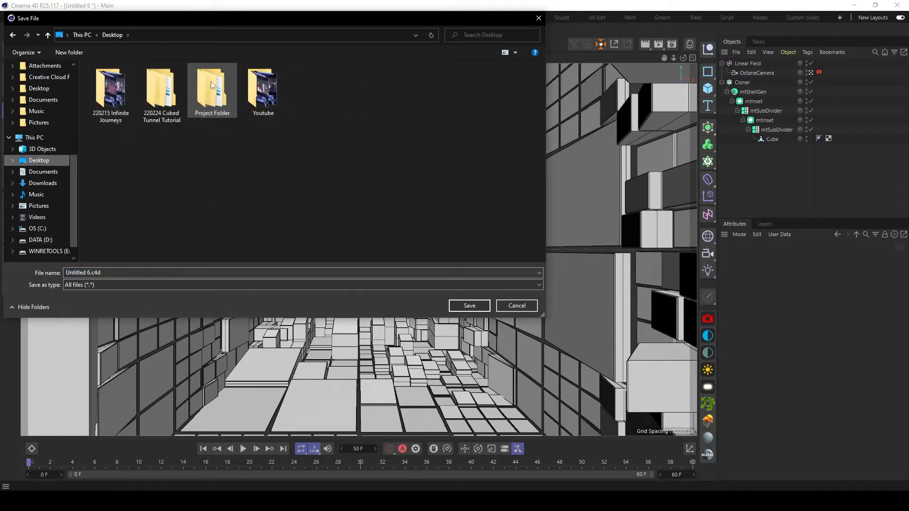
pyautogui.doubleClick(161, 95)
pyautogui.doubleClick(111, 91)
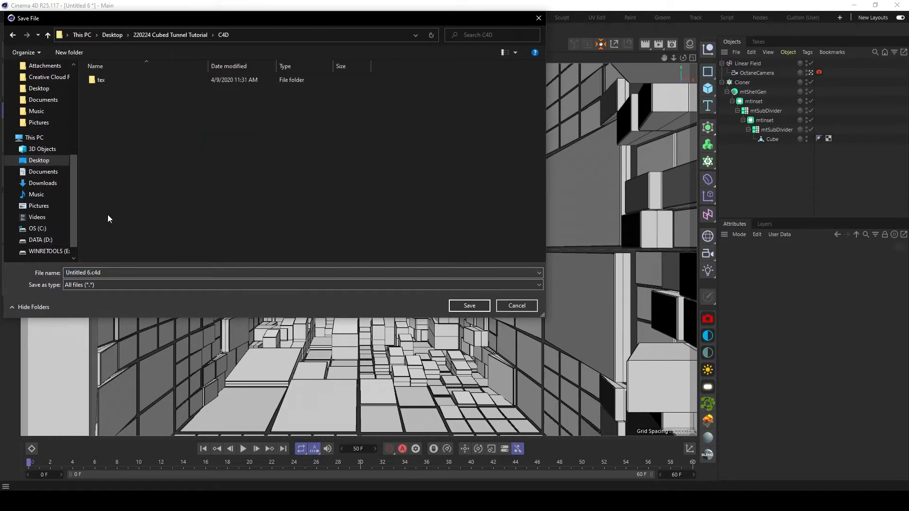
pyautogui.click(92, 273)
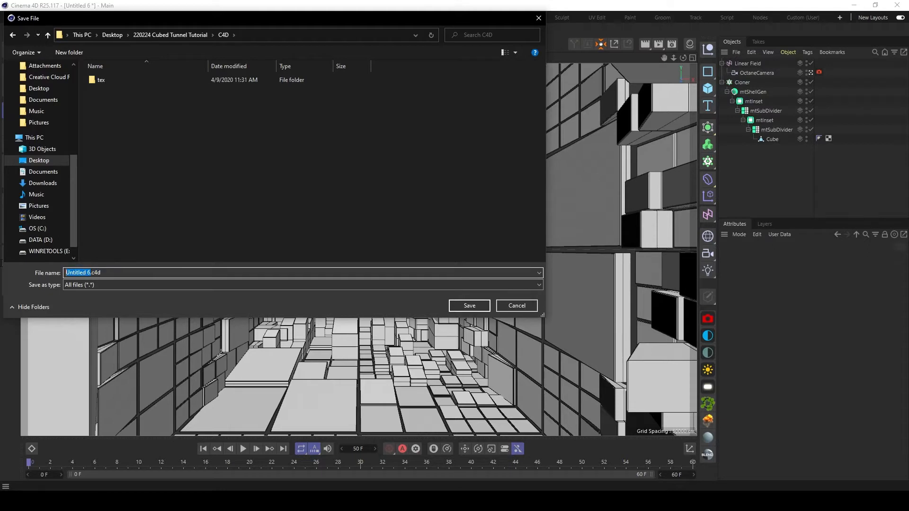
pyautogui.write('Tut1')
pyautogui.click(481, 305)
# - Add a Protection tag to the OctaneCamera
pyautogui.click(759, 71)
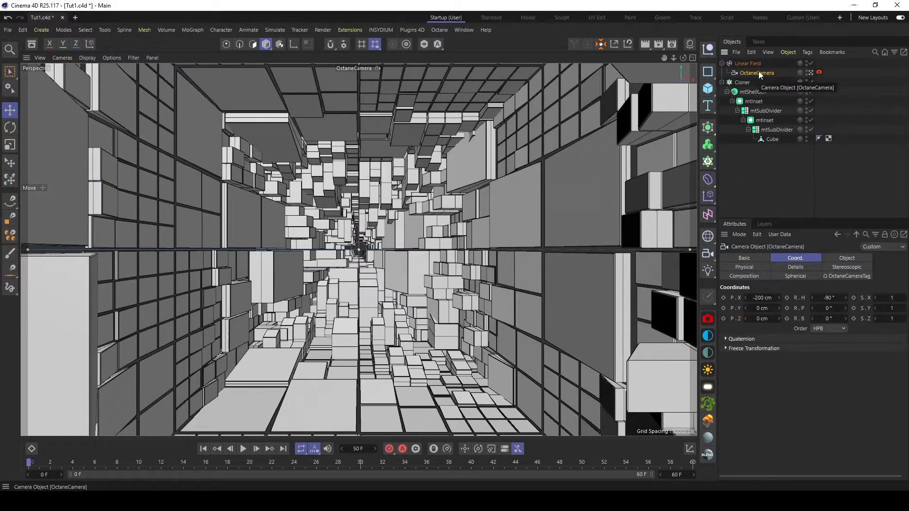
pyautogui.rightClick(760, 72)
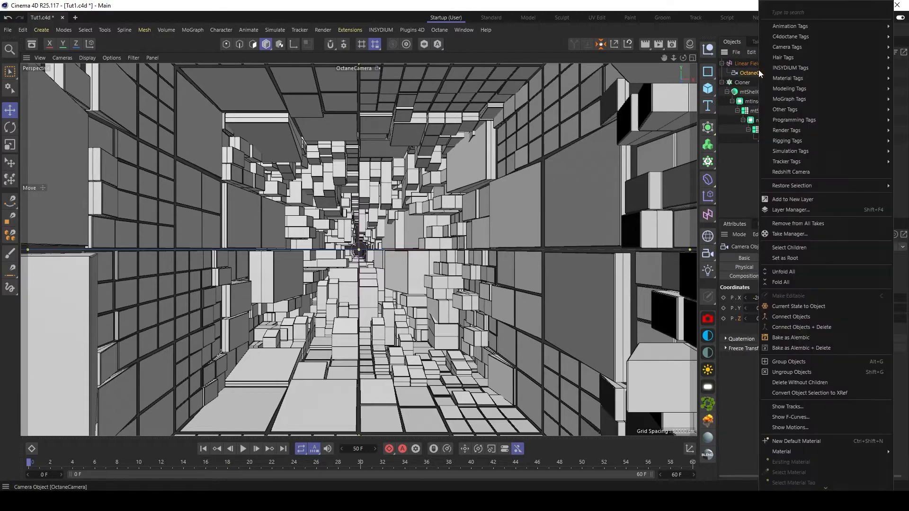
pyautogui.moveTo(789, 161)
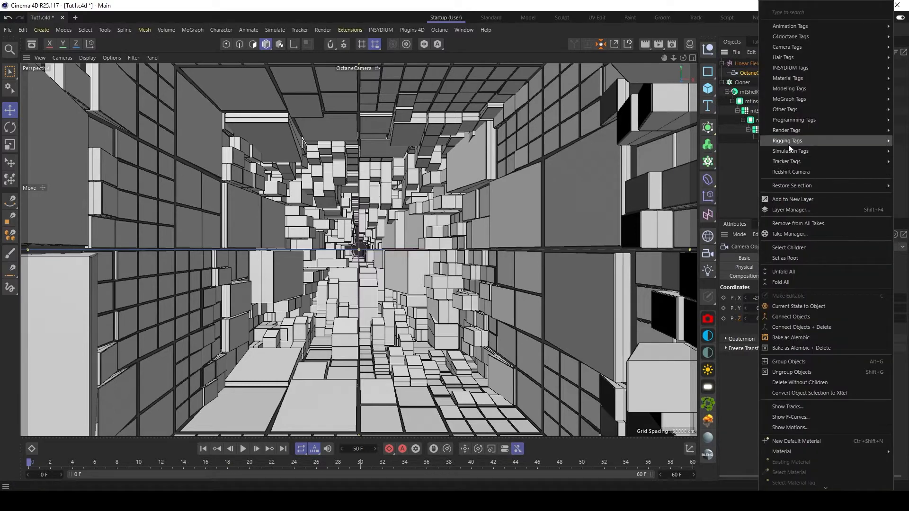
pyautogui.moveTo(789, 144)
pyautogui.click(716, 255)
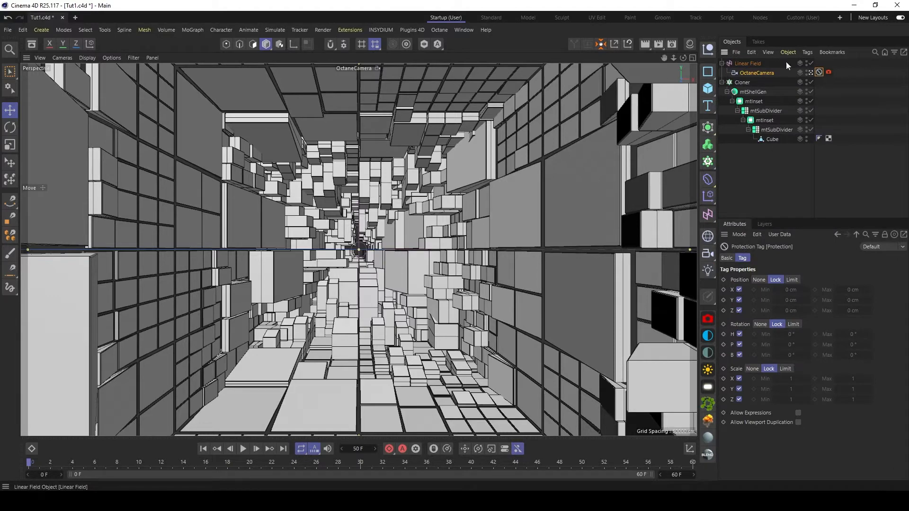
# - Try unlocking the Z position in the camera's Protection tag, test moving the camera at frame 26, and return to frame 0
pyautogui.click(758, 64)
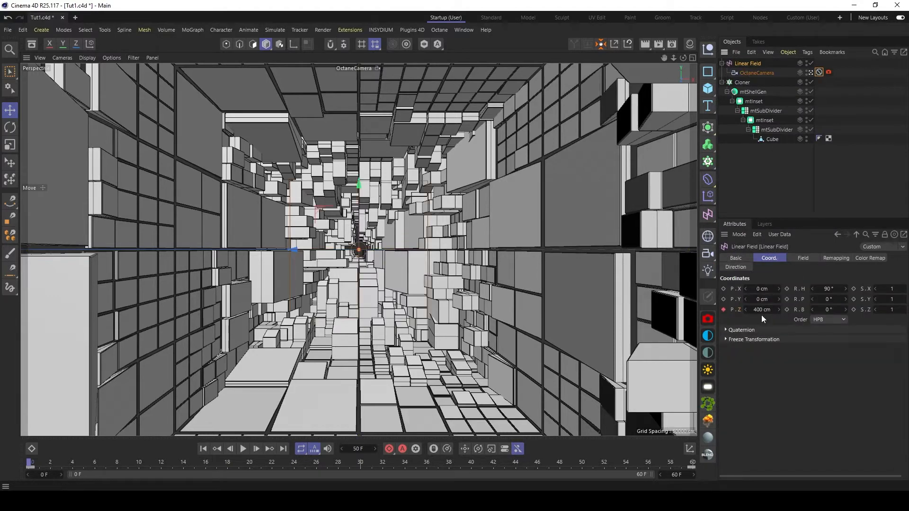
pyautogui.click(818, 72)
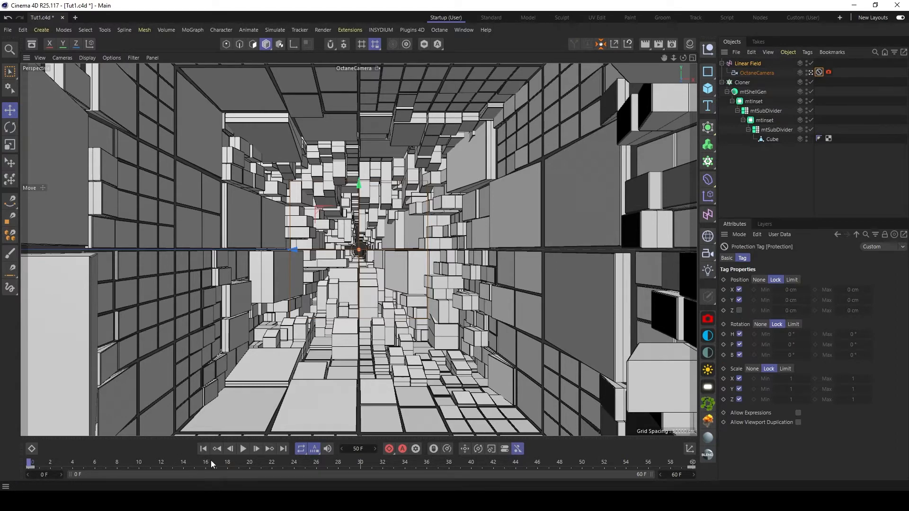
pyautogui.moveTo(211, 461); pyautogui.dragTo(311, 456)
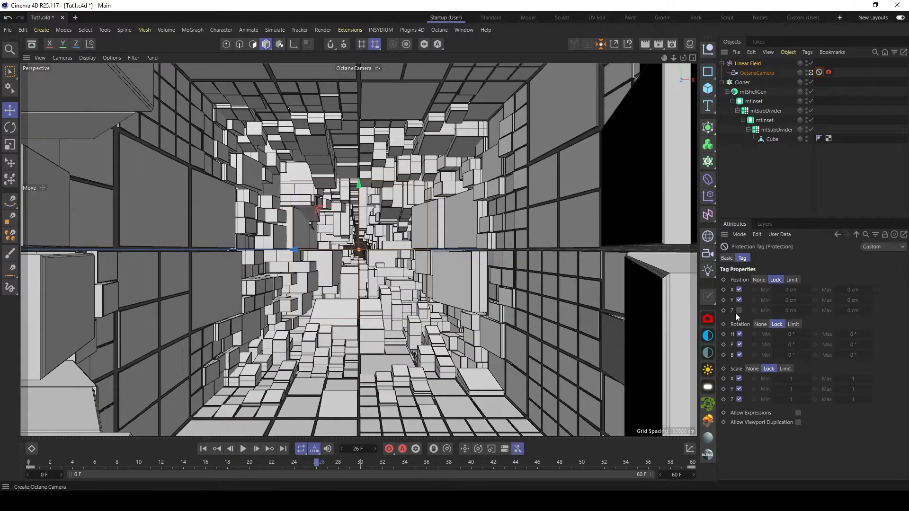
pyautogui.keyDown('alt'); pyautogui.moveTo(365, 342); pyautogui.dragTo(592, 274); pyautogui.keyUp('alt')
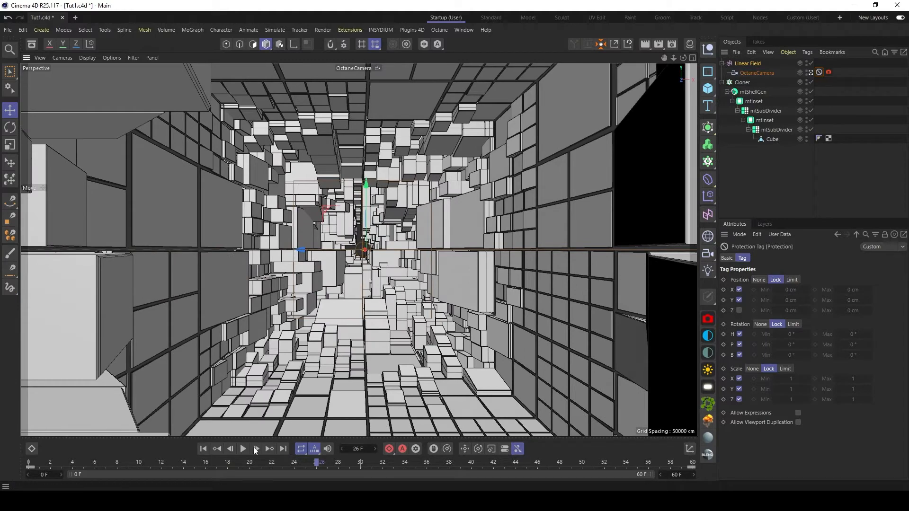
pyautogui.click(203, 449)
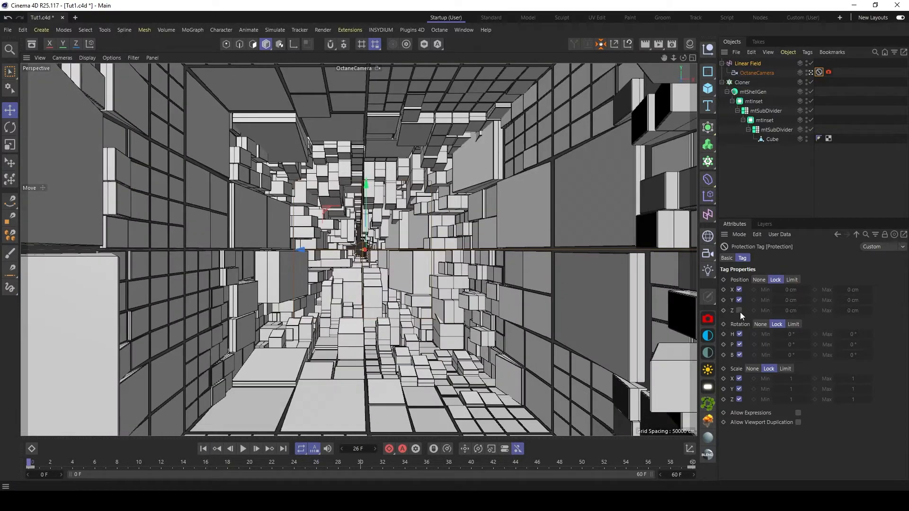
# - Reset the OctaneCamera's Z position to 0 cm and have its Protection tag leave X position unlocked with Z locked
pyautogui.click(762, 73)
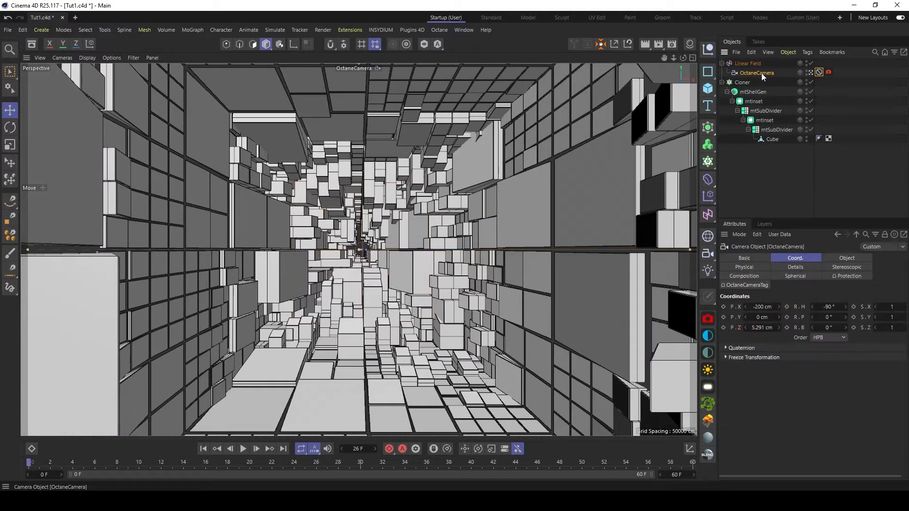
pyautogui.click(819, 72)
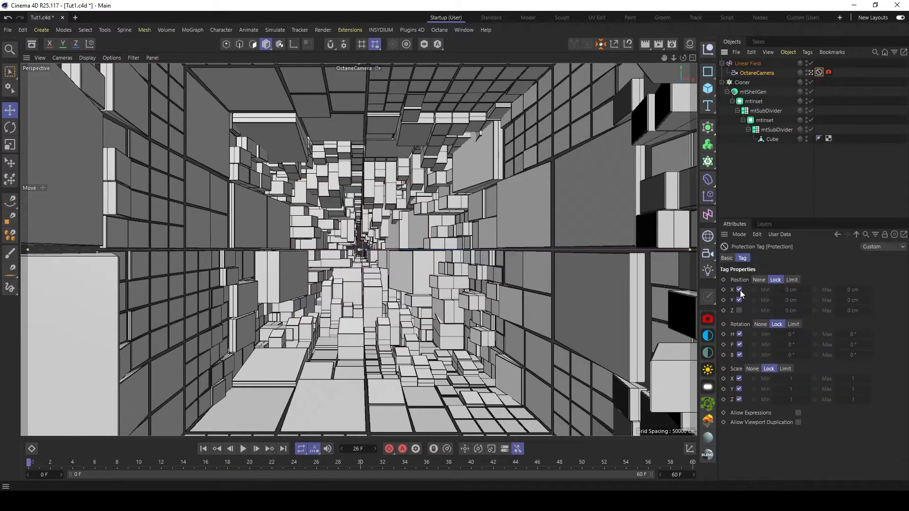
pyautogui.click(739, 290)
pyautogui.click(740, 310)
pyautogui.click(766, 73)
pyautogui.doubleClick(763, 327)
pyautogui.write('0')
pyautogui.press('Return')
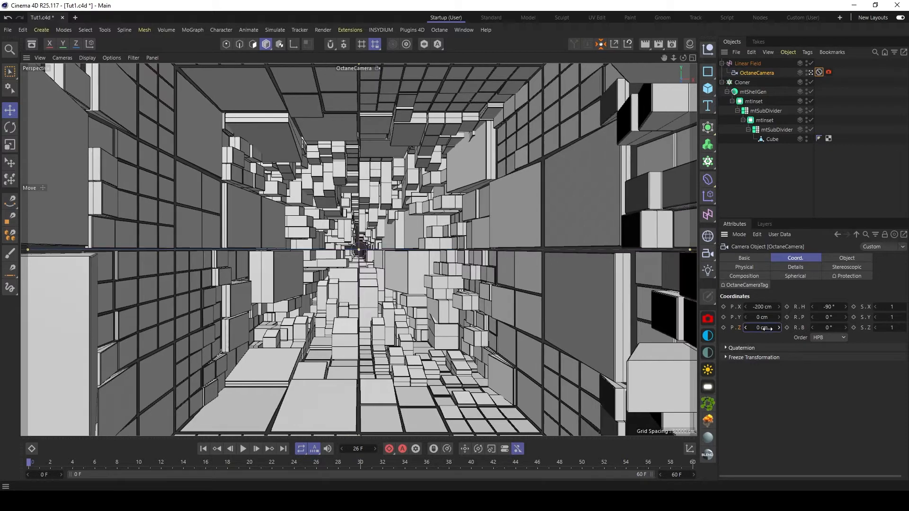
pyautogui.click(819, 72)
pyautogui.click(740, 310)
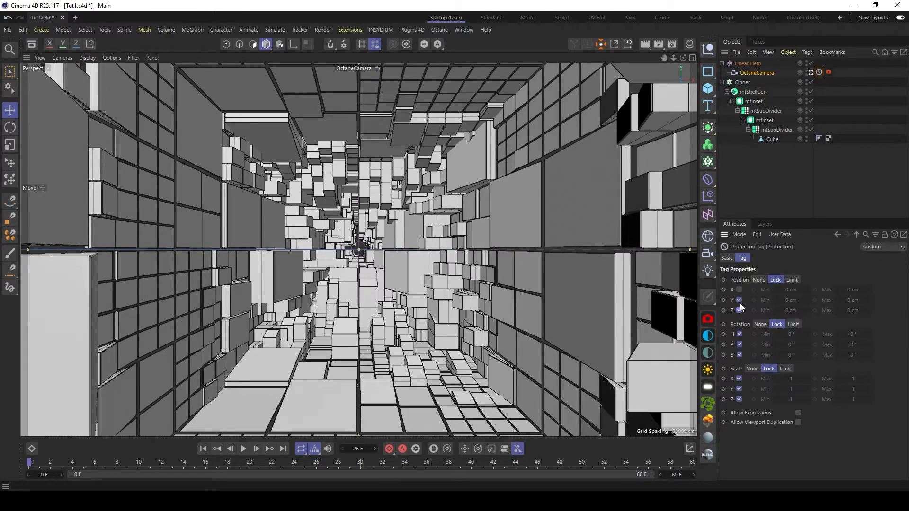
# - Pull the OctaneCamera slightly back along the tunnel, preview the animation up to about frame 34, and return to frame 0
pyautogui.moveTo(349, 344)
pyautogui.keyDown('alt'); pyautogui.mouseDown(button='right')
pyautogui.moveTo(366, 344)
pyautogui.moveTo(325, 345)
pyautogui.moveTo(359, 344)
pyautogui.mouseUp(button='right'); pyautogui.keyUp('alt')
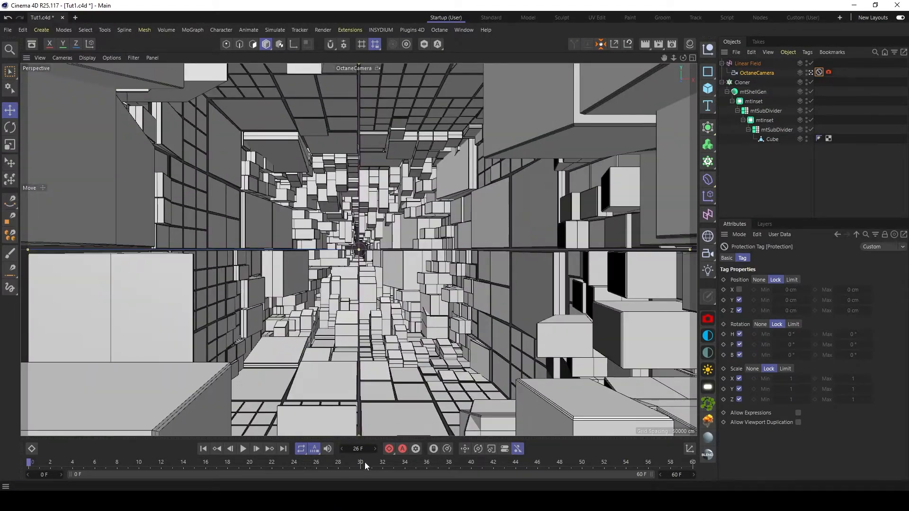
pyautogui.moveTo(365, 462); pyautogui.dragTo(386, 463)
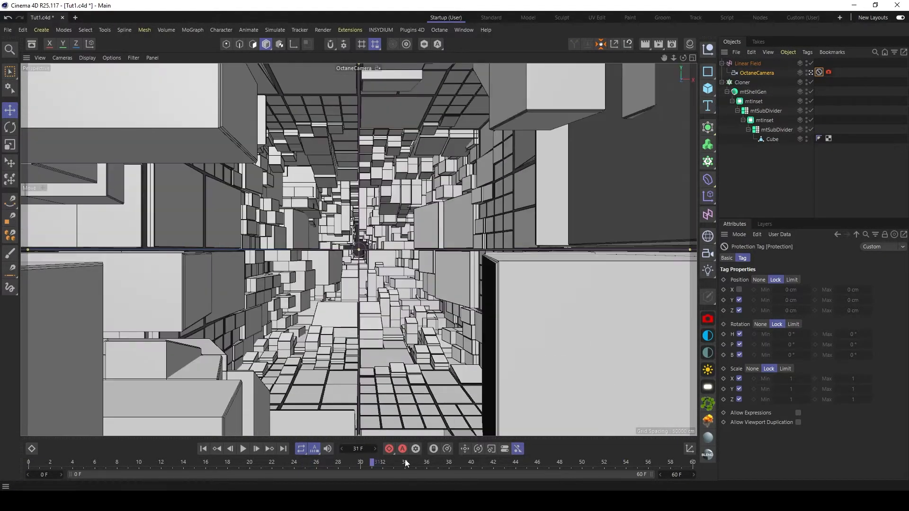
pyautogui.click(406, 461)
pyautogui.click(205, 449)
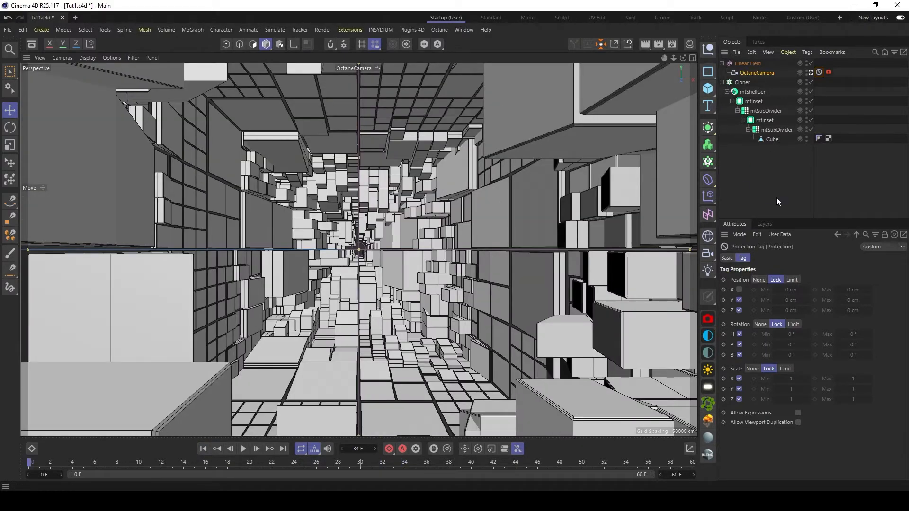
pyautogui.click(777, 197)
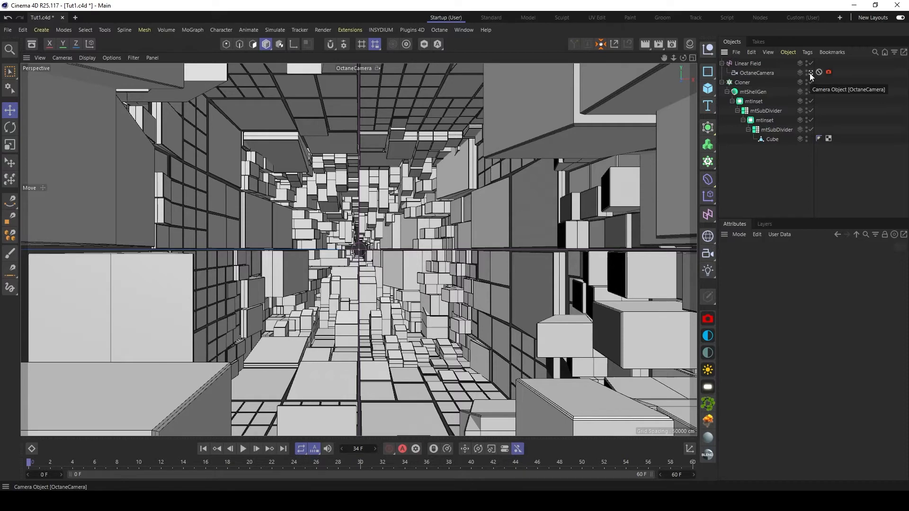
# - Add an Octane light, leave the OctaneCamera view, and parent the light under the OctaneCamera
pyautogui.click(709, 387)
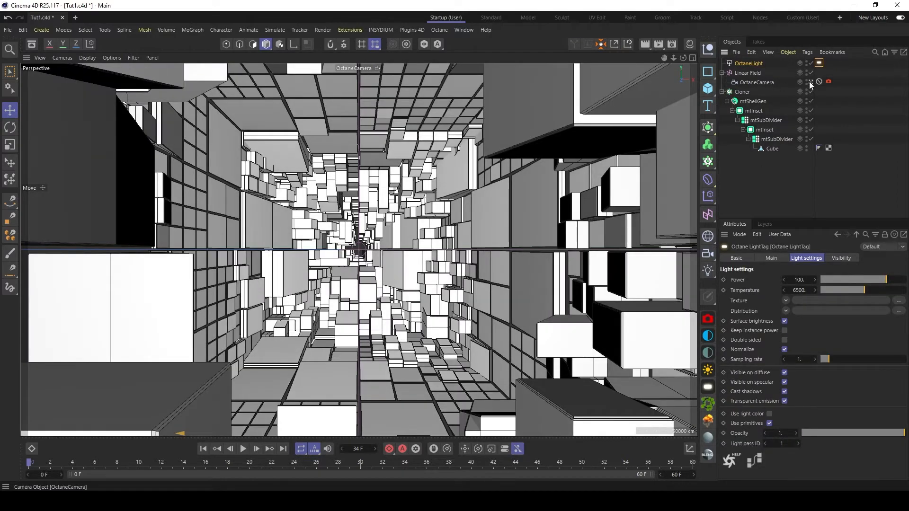
pyautogui.click(809, 82)
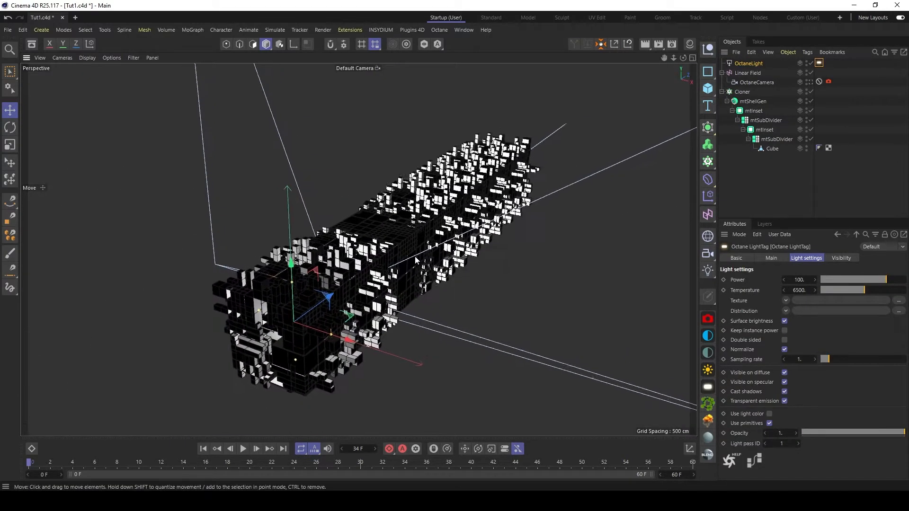
pyautogui.click(755, 64)
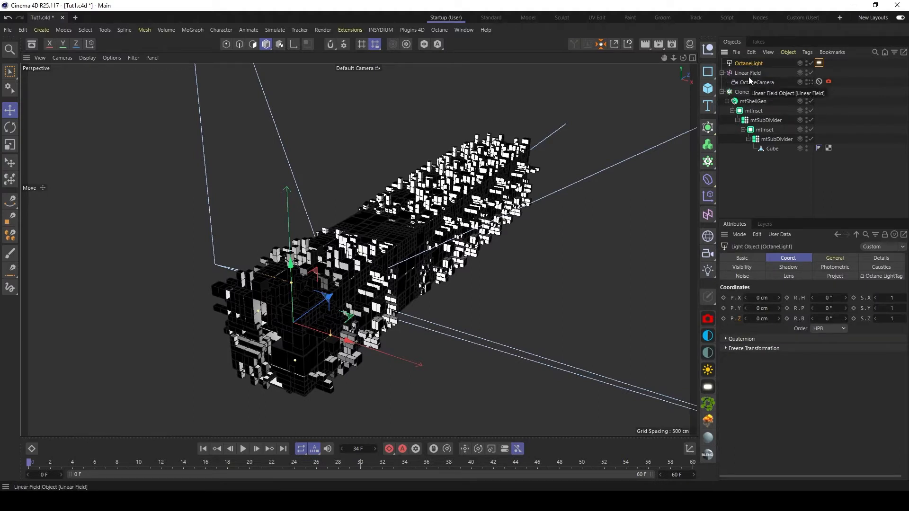
pyautogui.moveTo(753, 63); pyautogui.dragTo(755, 82)
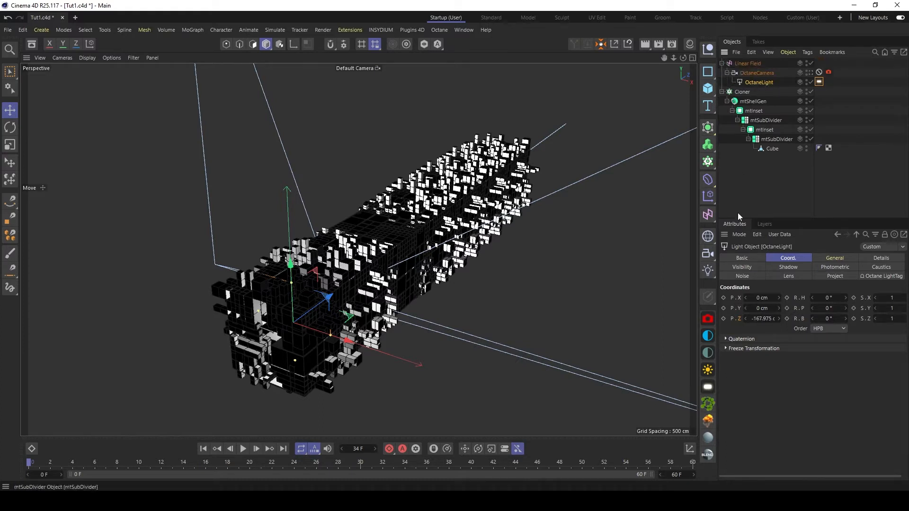
# - Reset the OctaneLight's position and rotation to zero relative to the OctaneCamera
pyautogui.click(762, 319)
pyautogui.click(759, 83)
pyautogui.click(624, 43)
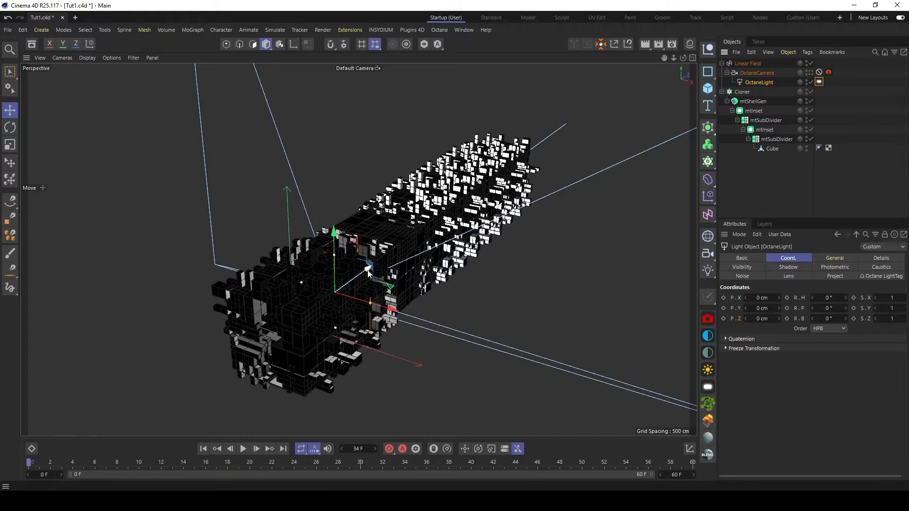
# - Move the OctaneLight ahead of the camera by setting its Z position to 300 cm
pyautogui.keyDown('alt'); pyautogui.moveTo(369, 272); pyautogui.dragTo(456, 233); pyautogui.keyUp('alt')
pyautogui.click(762, 319)
pyautogui.write('3')
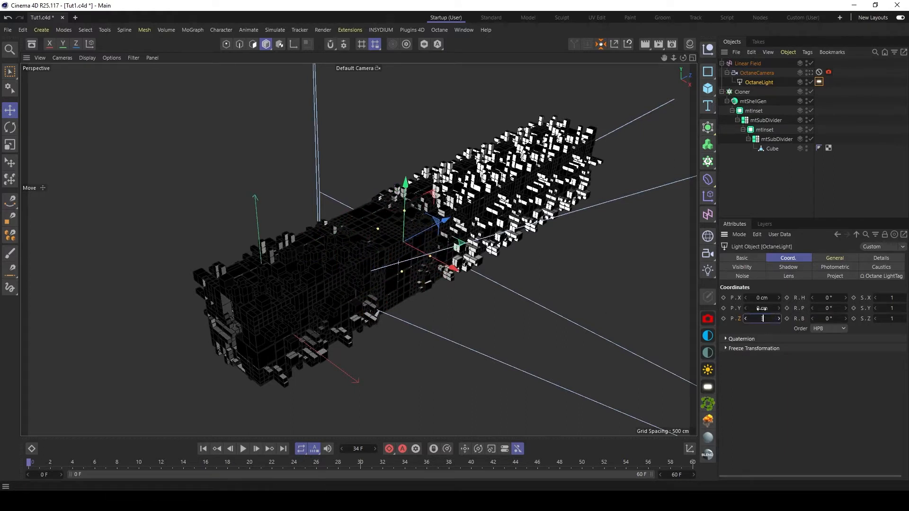
pyautogui.write('00')
pyautogui.press('Return')
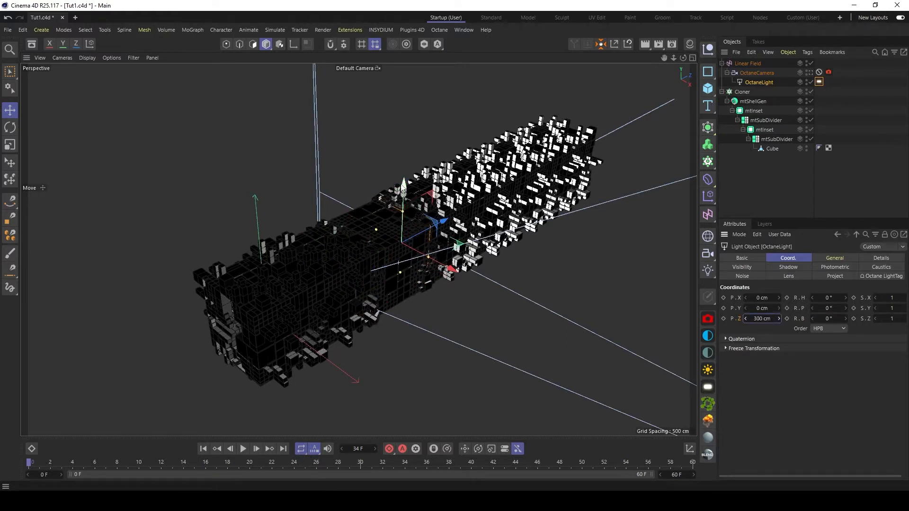
# - Raise the OctaneLight above the tunnel, undo the extra sideways move, and rotate the light flat, parallel to the tunnel's top
pyautogui.moveTo(403, 182); pyautogui.dragTo(406, 131)
pyautogui.moveTo(448, 179); pyautogui.dragTo(478, 190)
pyautogui.press('r')
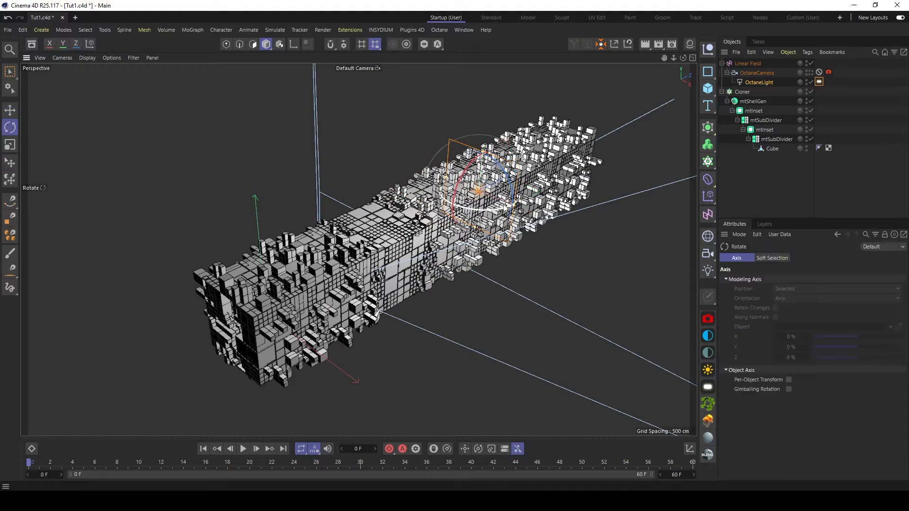
pyautogui.hotkey('ctrl', 'z')
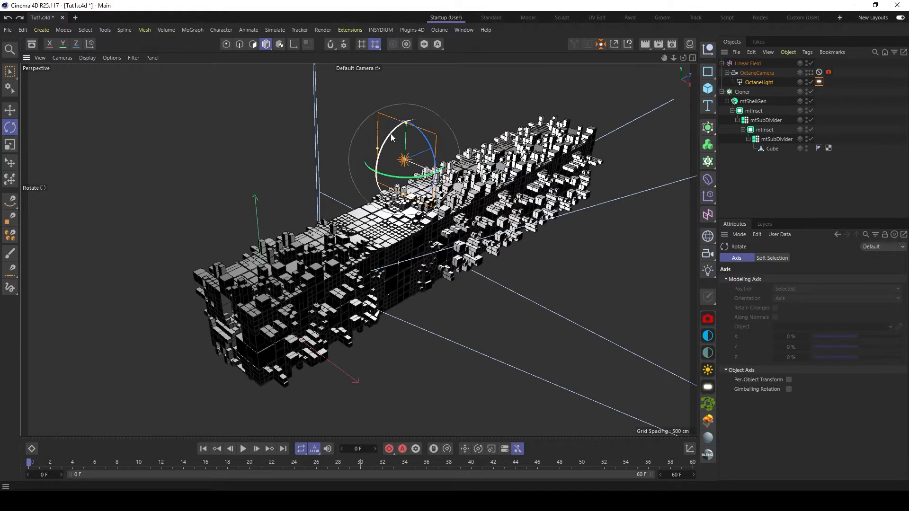
pyautogui.moveTo(390, 133); pyautogui.dragTo(448, 106)
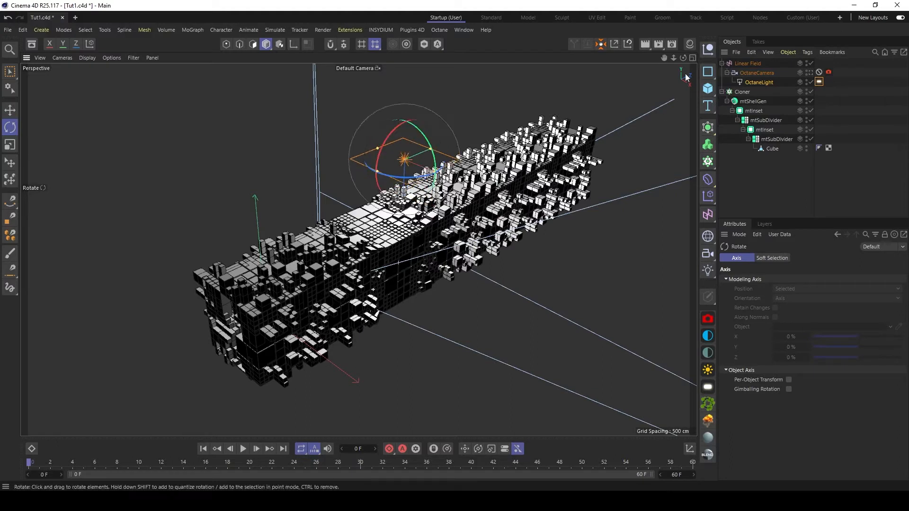
# - Set the OctaneLight's Y position to 300 cm above the tunnel
pyautogui.click(769, 81)
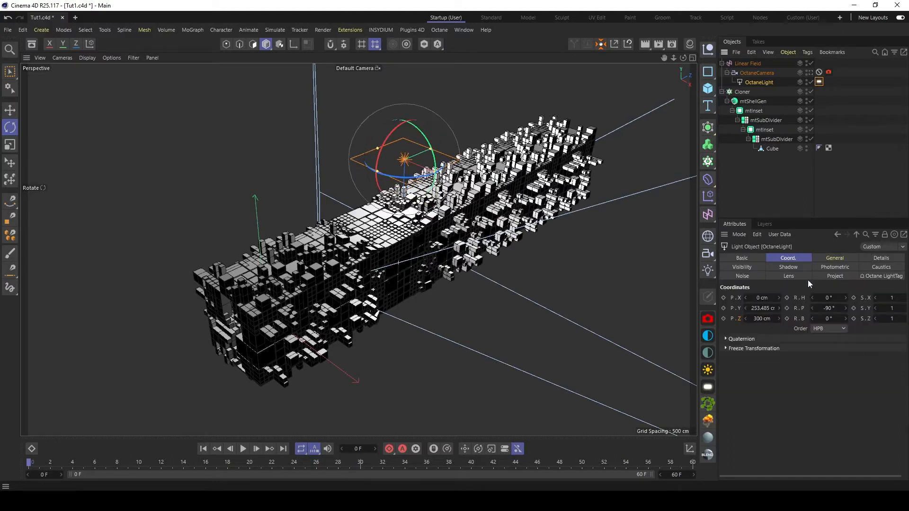
pyautogui.click(772, 308)
pyautogui.press('BackSpace')
pyautogui.press('Return')
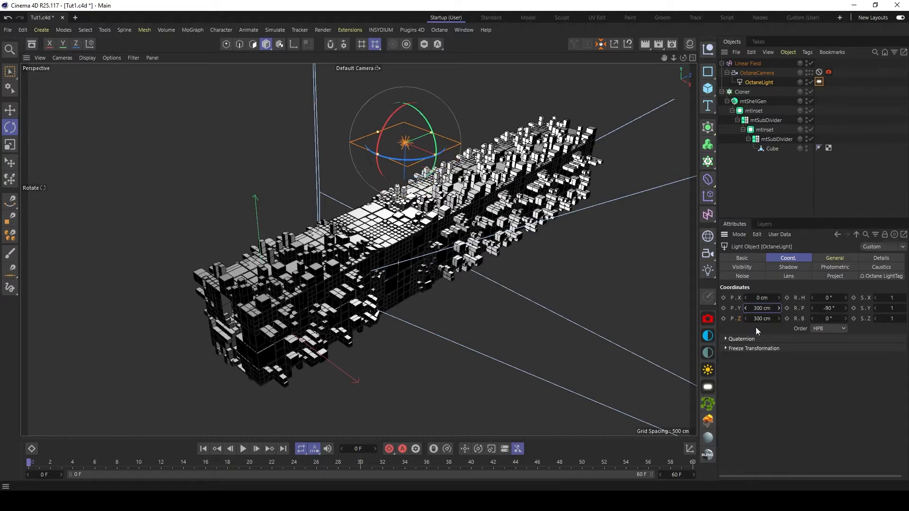
pyautogui.click(761, 188)
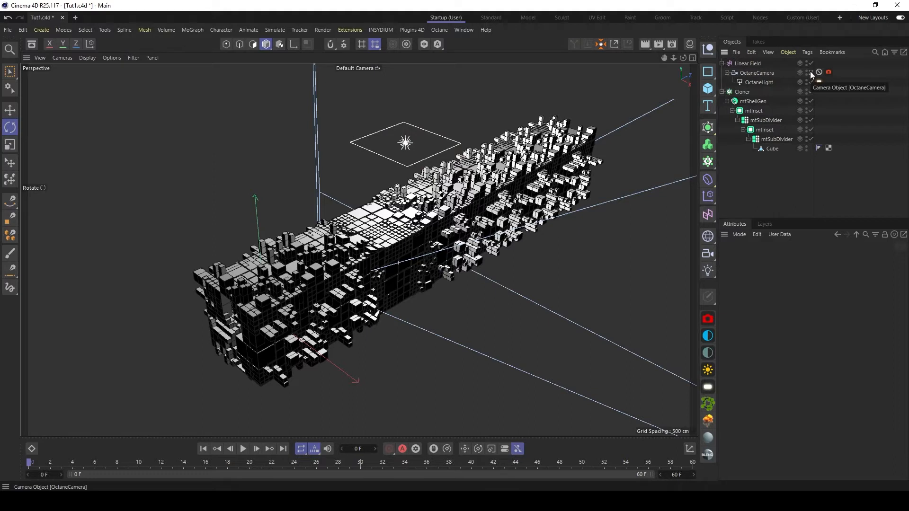
# - Duplicate the OctaneLight under the OctaneCamera
pyautogui.doubleClick(754, 82)
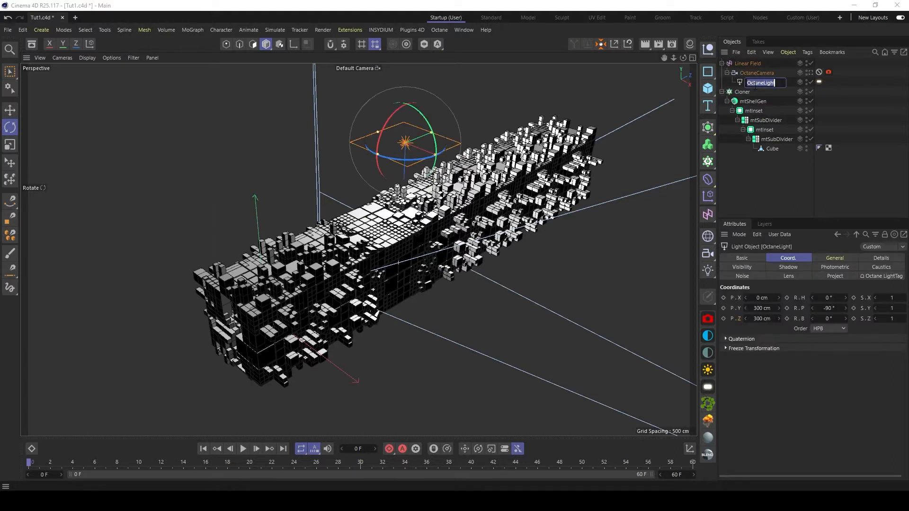
pyautogui.keyDown('ctrl'); pyautogui.moveTo(738, 82); pyautogui.dragTo(750, 91); pyautogui.keyUp('ctrl')
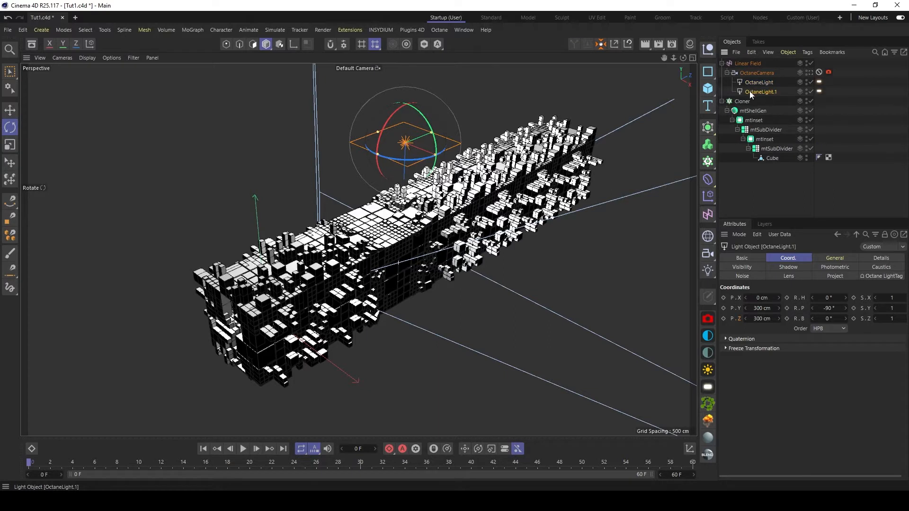
pyautogui.press('r')
pyautogui.click(756, 92)
pyautogui.press('e')
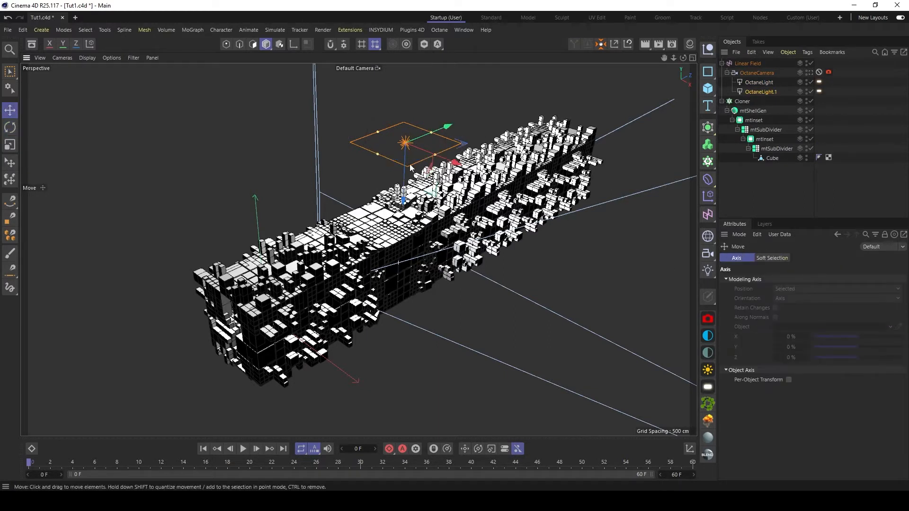
# - Place the duplicate light below the tunnel at Y -300 cm and face it upward with a 90° pitch
pyautogui.click(759, 92)
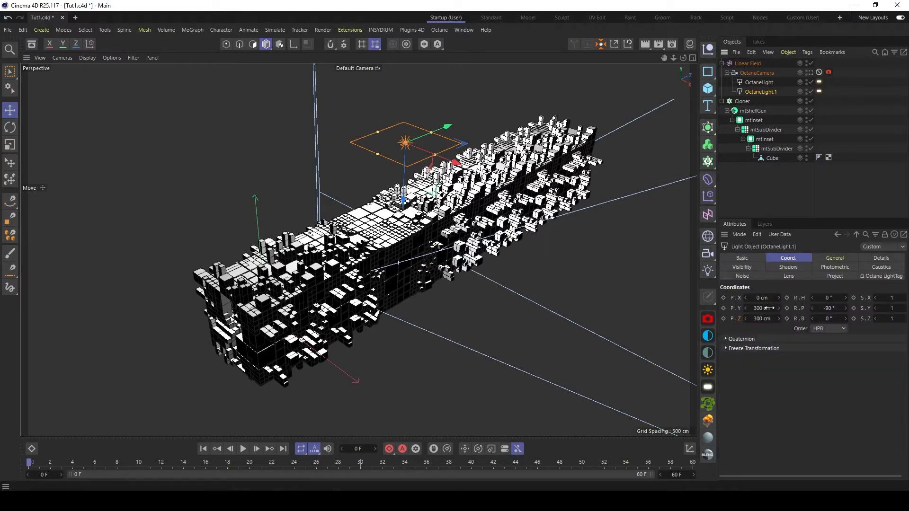
pyautogui.moveTo(780, 308); pyautogui.dragTo(777, 313)
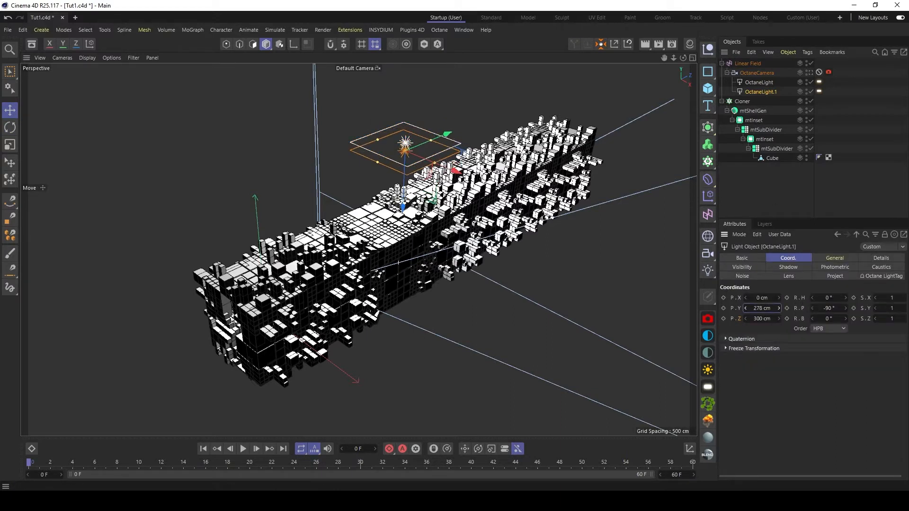
pyautogui.click(771, 309)
pyautogui.press('BackSpace')
pyautogui.write('-300')
pyautogui.press('Return')
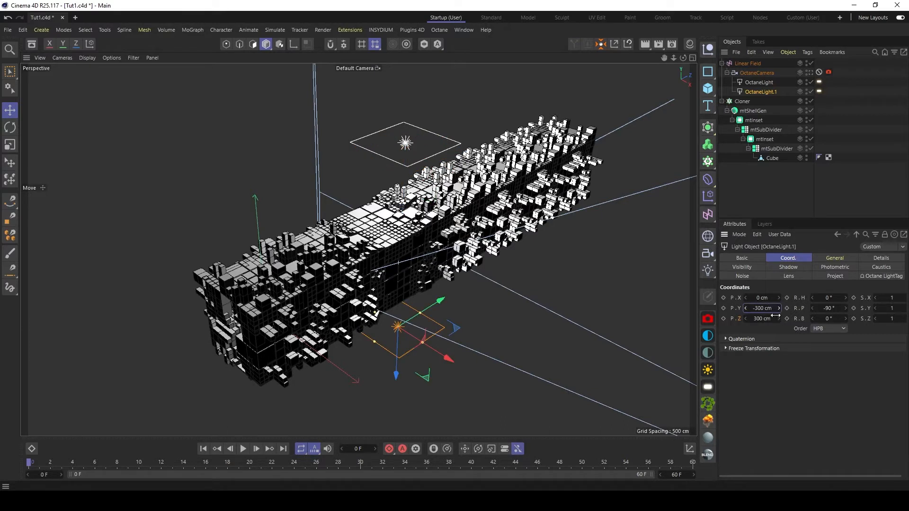
pyautogui.click(829, 309)
pyautogui.write('90')
pyautogui.press('Return')
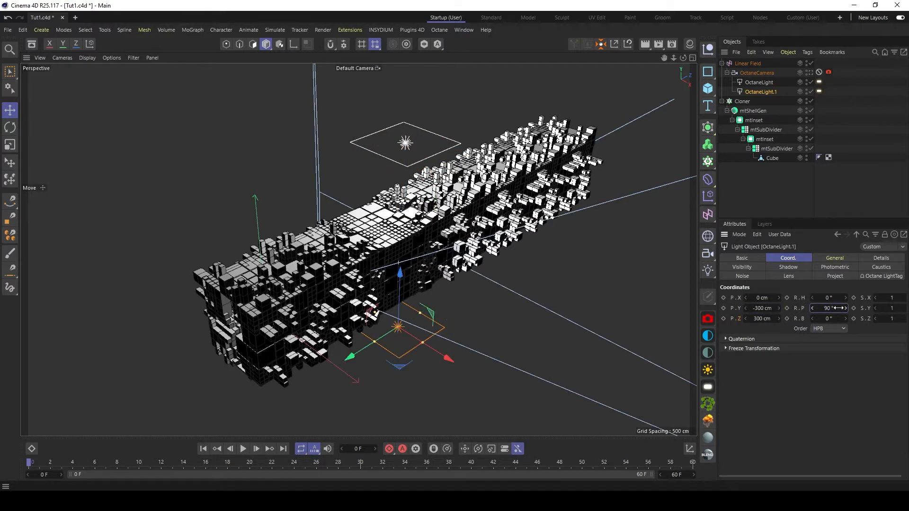
# - Look through the OctaneCamera, open the Octane Live Viewer, dock it beside the viewport, and start the live render
pyautogui.click(811, 73)
pyautogui.click(783, 183)
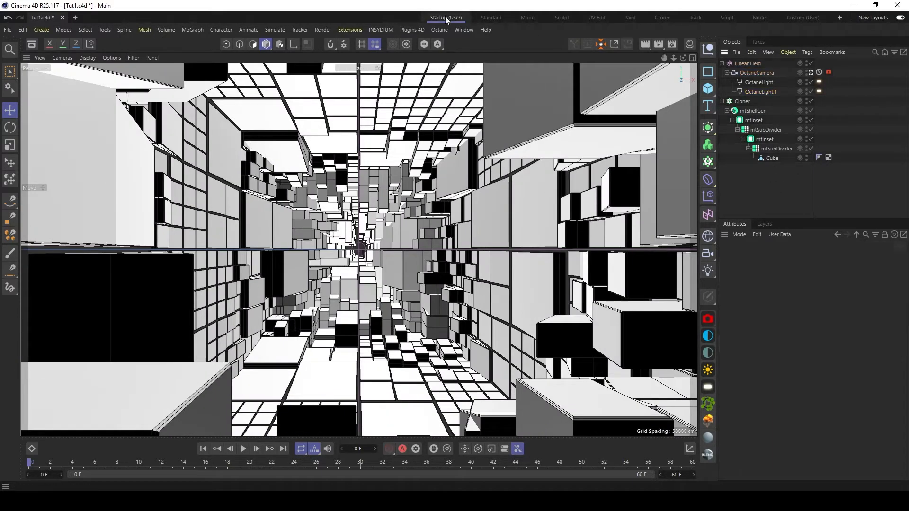
pyautogui.click(439, 30)
pyautogui.click(471, 57)
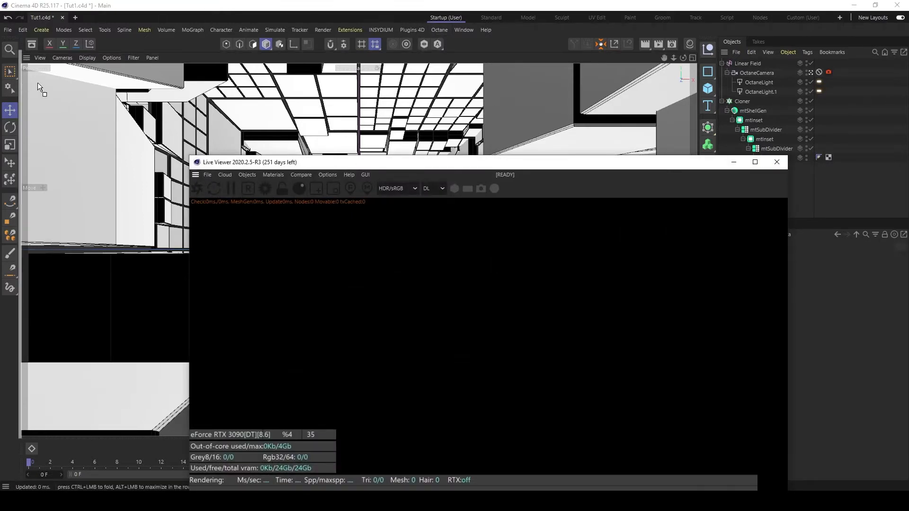
pyautogui.moveTo(38, 82); pyautogui.dragTo(38, 84)
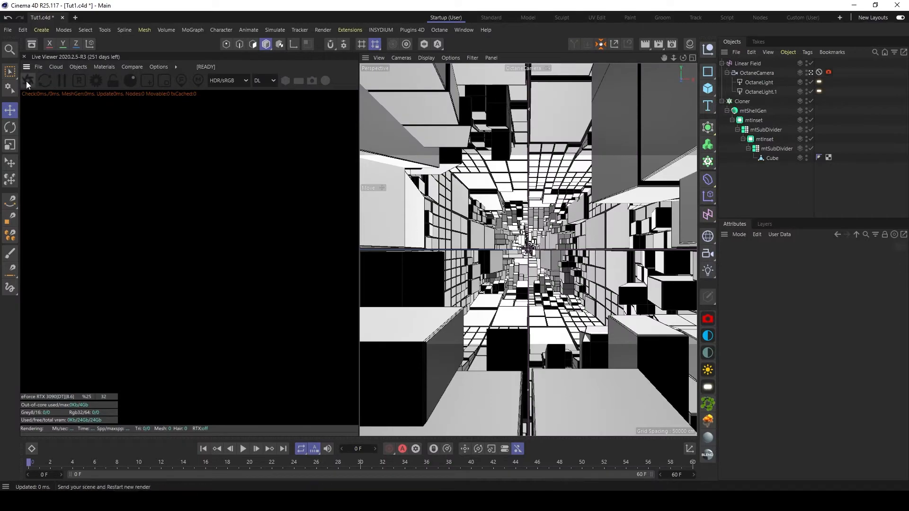
pyautogui.click(27, 83)
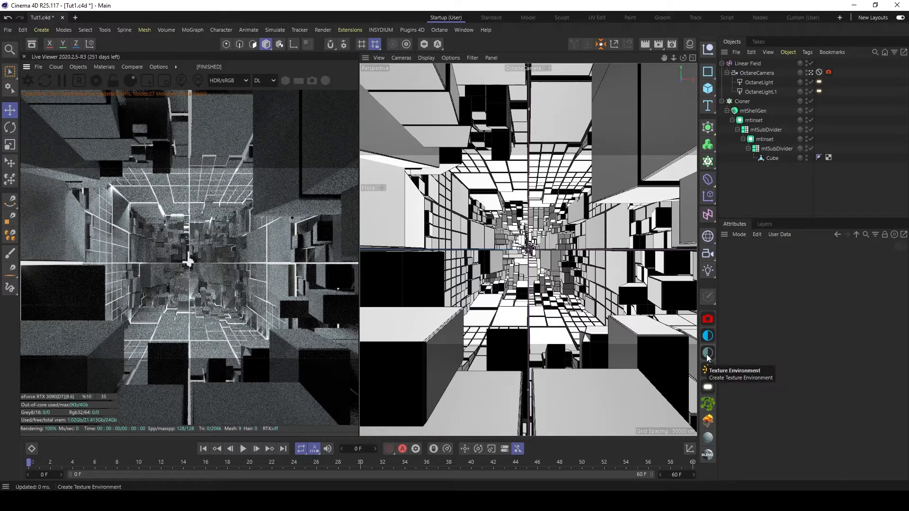
# - Add an Octane texture environment and set its power to 0
pyautogui.click(104, 67)
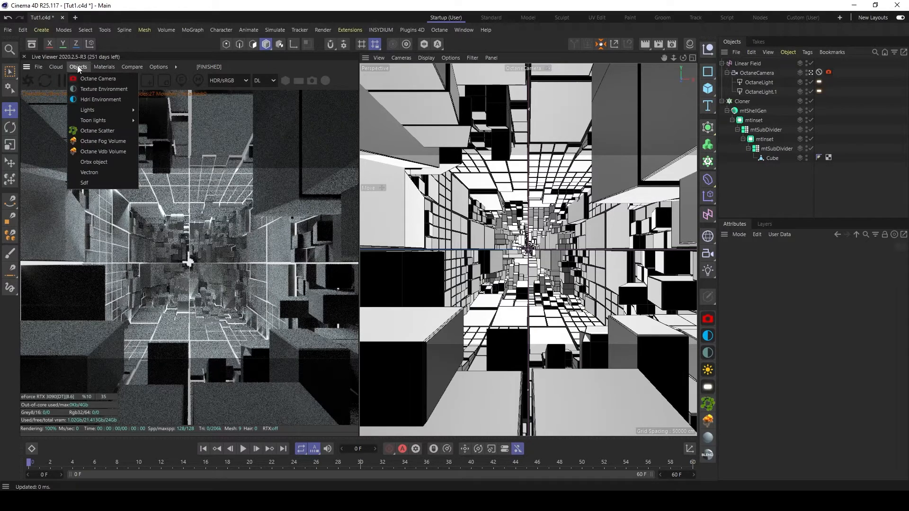
pyautogui.click(88, 90)
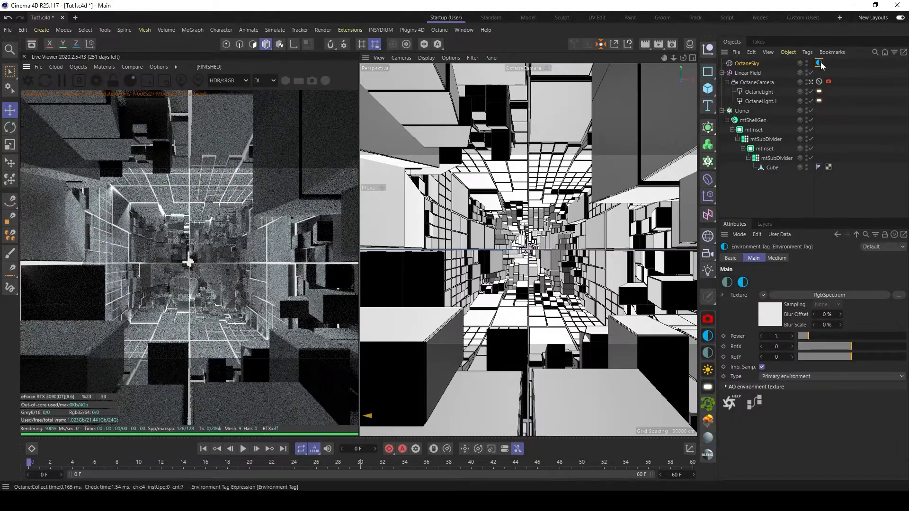
pyautogui.moveTo(806, 336); pyautogui.dragTo(797, 336)
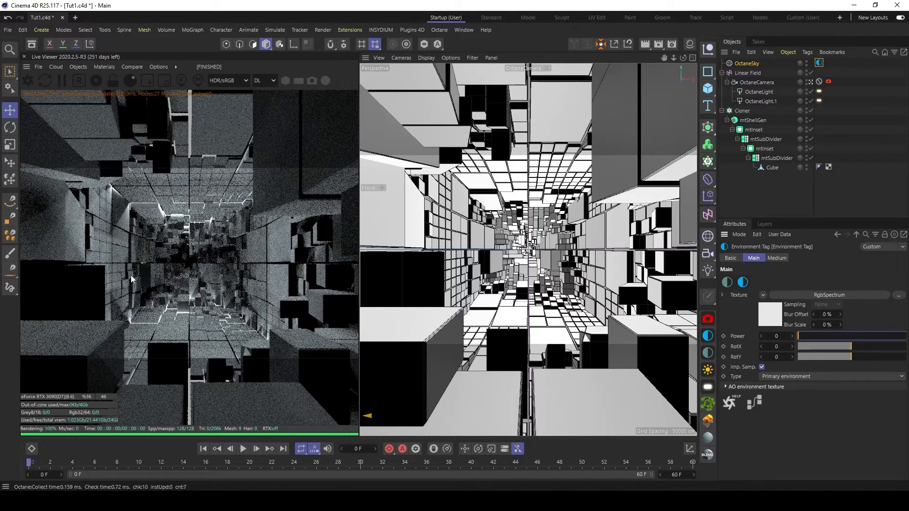
# - Unlock the H, P and B rotation in the OctaneCamera's Protection tag
pyautogui.click(820, 92)
pyautogui.click(758, 82)
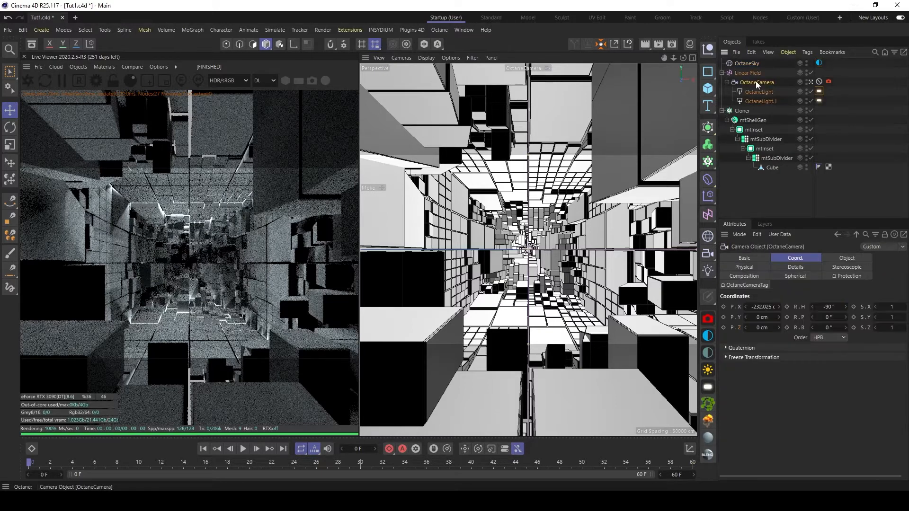
pyautogui.click(818, 82)
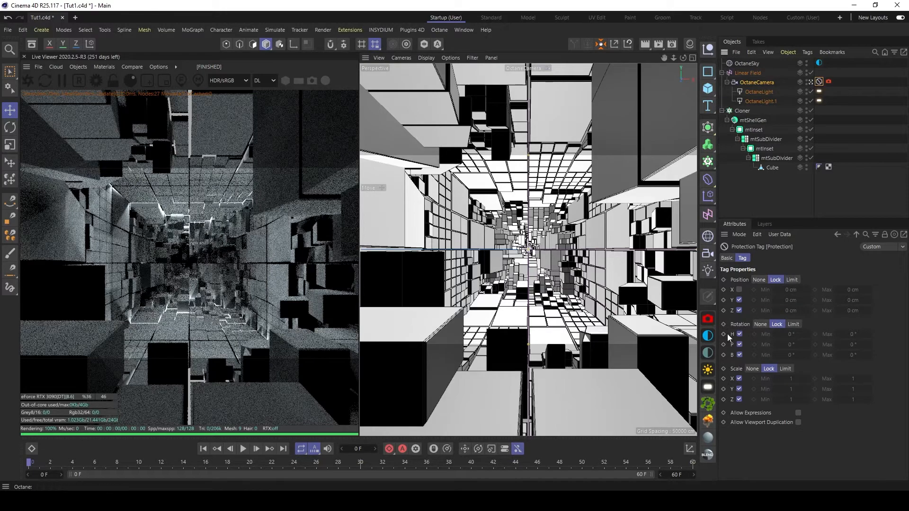
pyautogui.moveTo(739, 334); pyautogui.dragTo(740, 353)
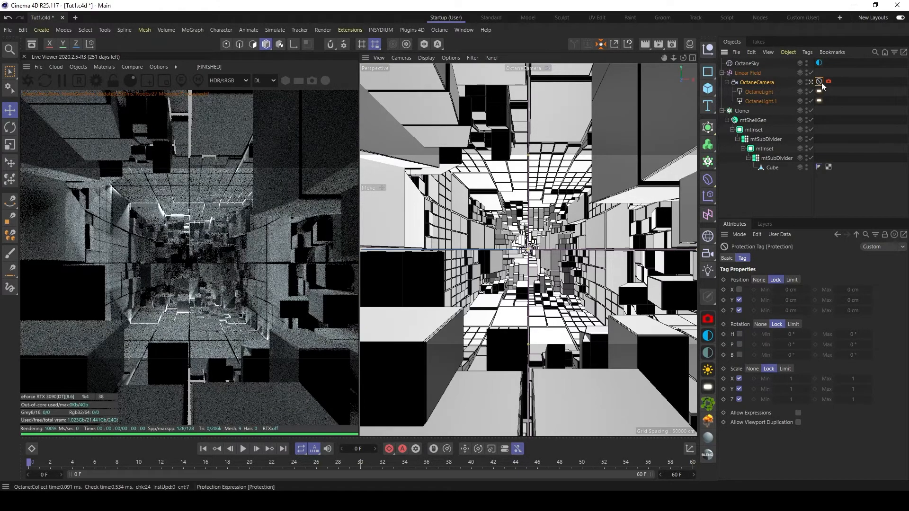
# - Roll the OctaneCamera by setting its bank rotation to 45°
pyautogui.click(760, 82)
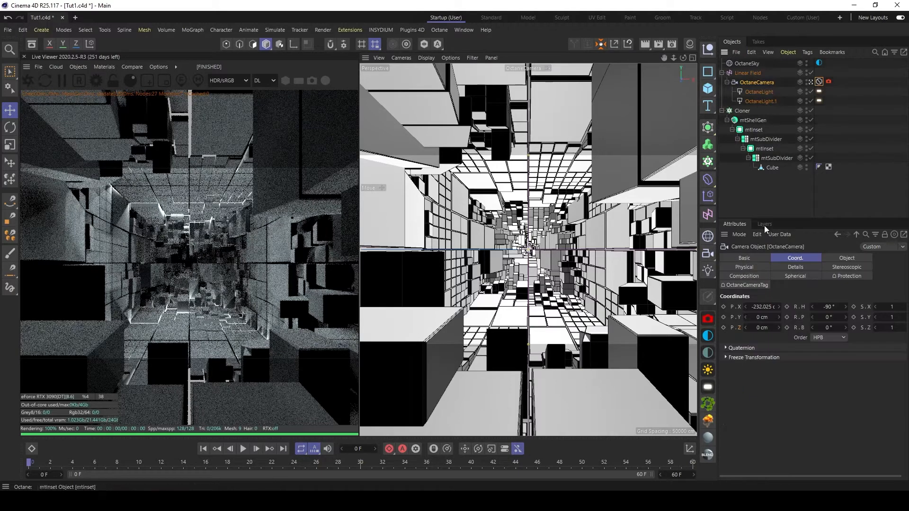
pyautogui.click(831, 328)
pyautogui.moveTo(831, 327); pyautogui.dragTo(825, 328)
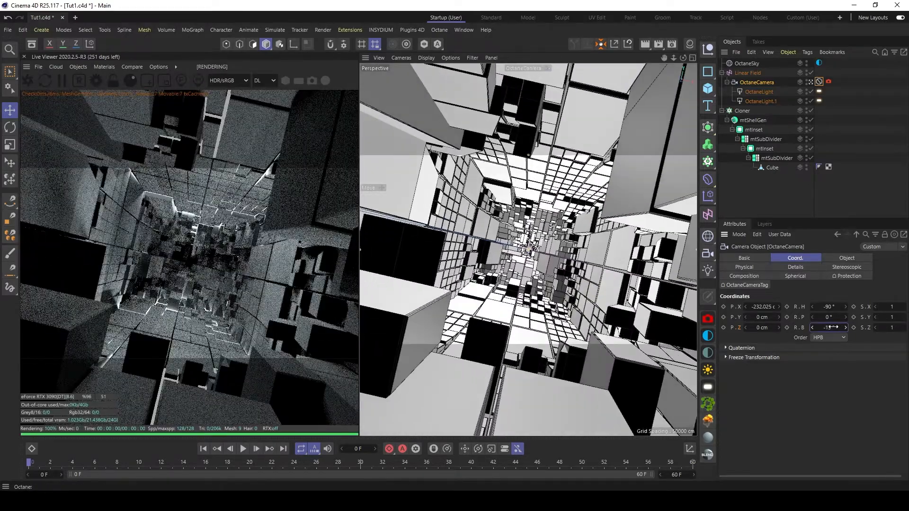
pyautogui.click(834, 327)
pyautogui.write('45')
pyautogui.press('Return')
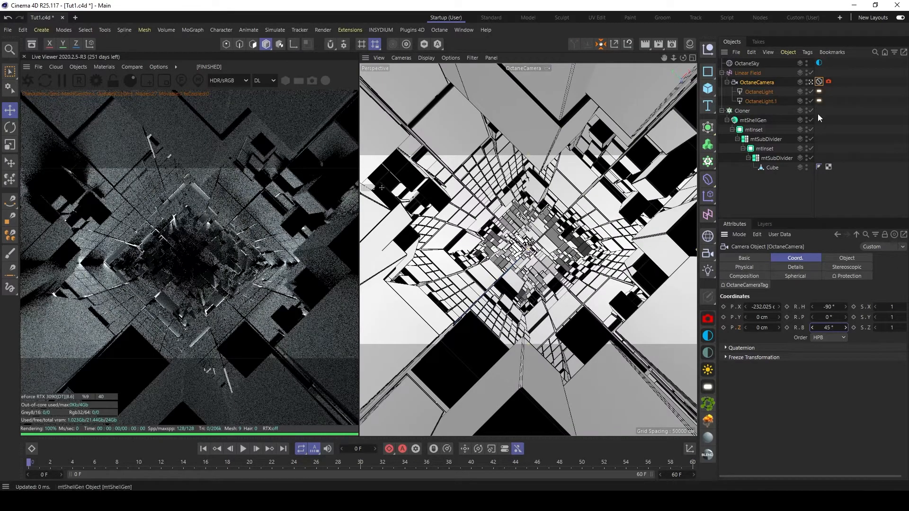
# - Check the rolled camera from outside the tunnel, return to its view, and relock H, P and B rotation in its Protection tag
pyautogui.click(809, 83)
pyautogui.click(809, 83)
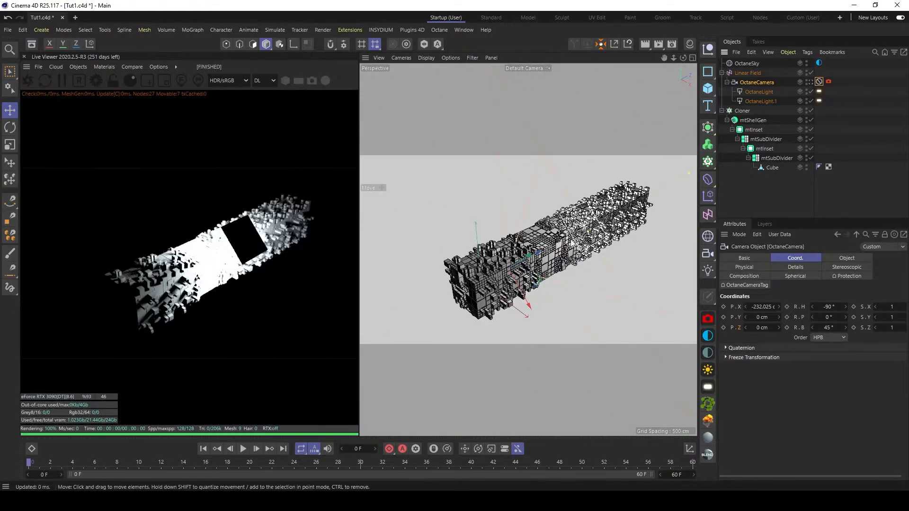
pyautogui.click(811, 80)
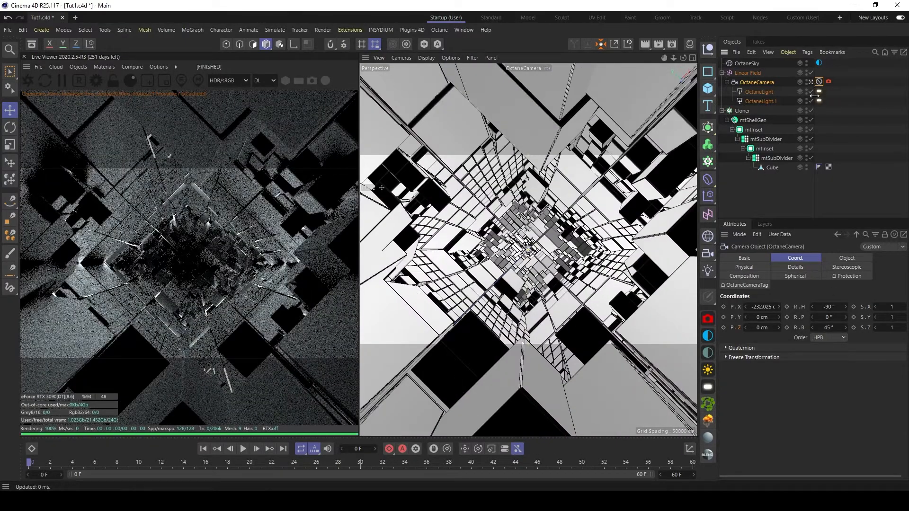
pyautogui.click(819, 82)
pyautogui.click(740, 334)
pyautogui.click(740, 344)
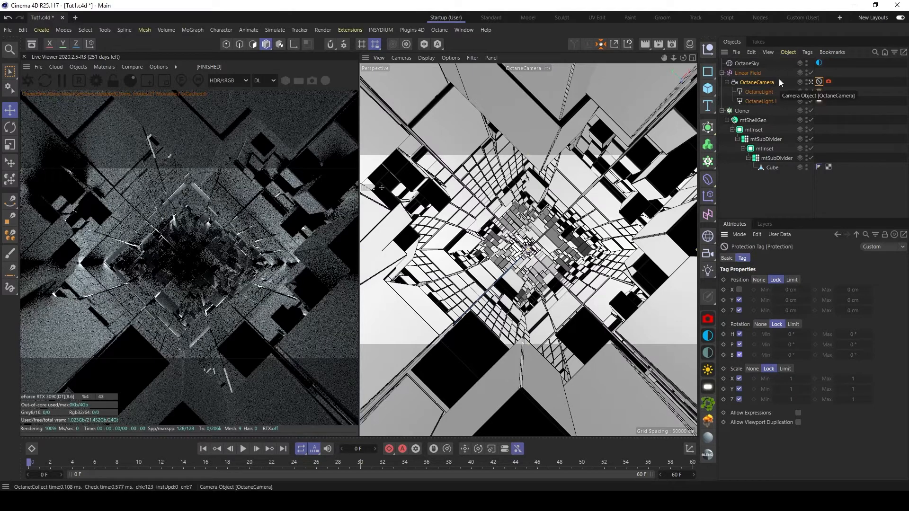
# - Warm the first OctaneLight's color by lowering its temperature to about 3097
pyautogui.click(819, 91)
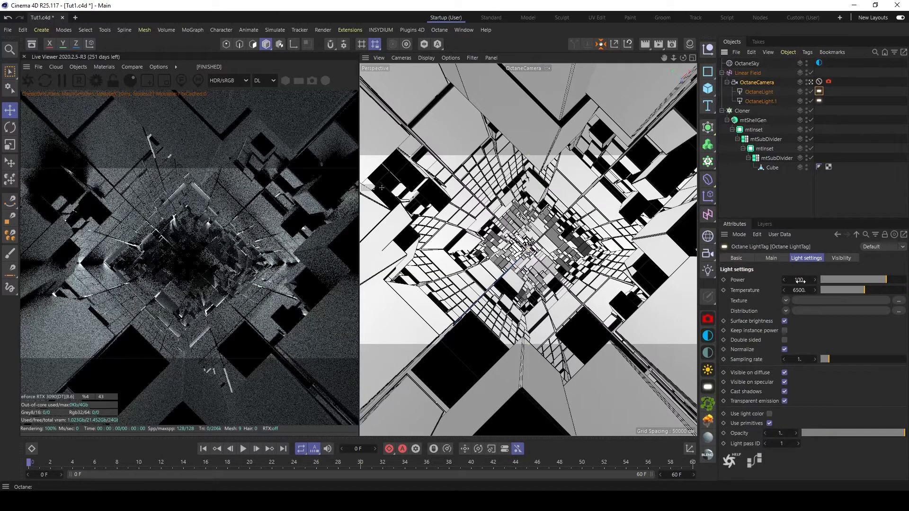
pyautogui.click(838, 291)
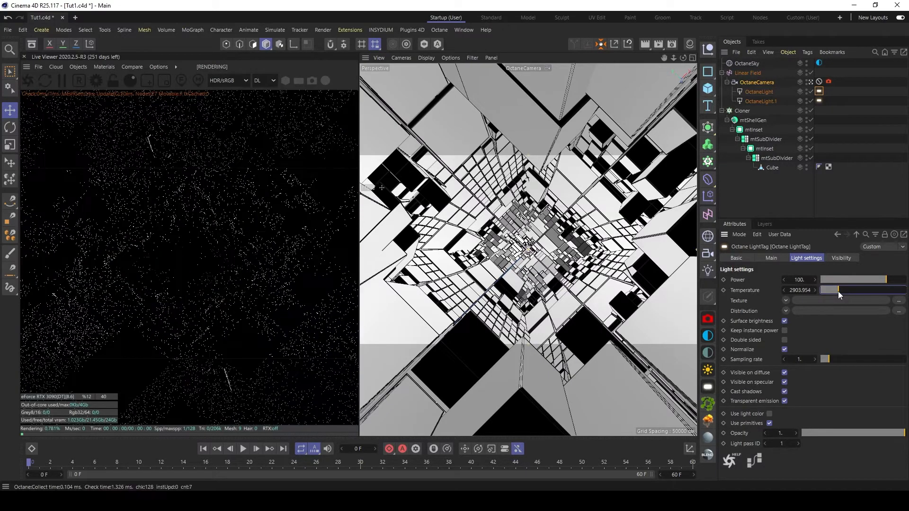
pyautogui.moveTo(836, 291); pyautogui.dragTo(839, 291)
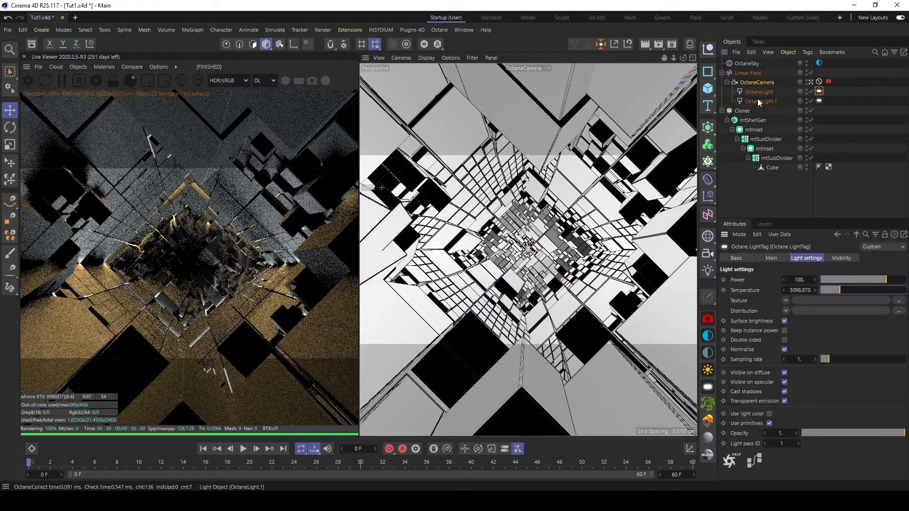
# - Cool the duplicate OctaneLight.1's color by raising its temperature to about 9856
pyautogui.click(819, 101)
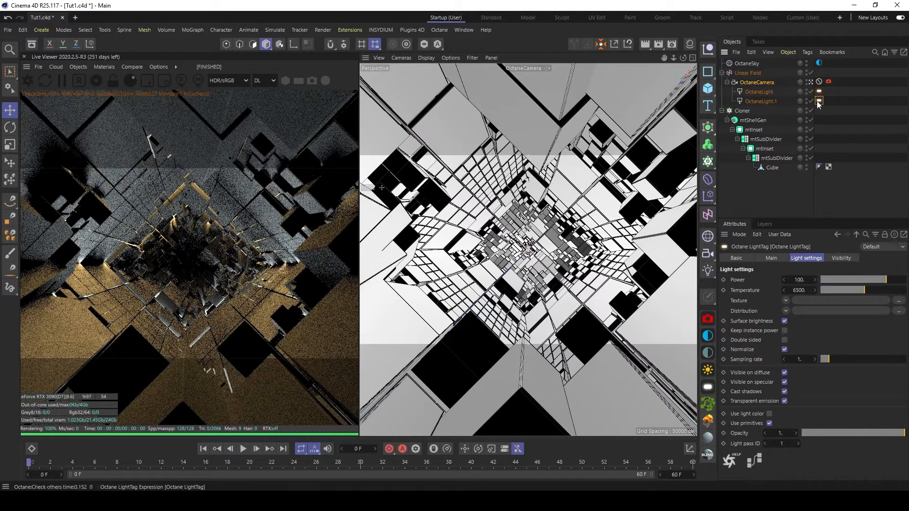
pyautogui.click(889, 291)
pyautogui.moveTo(889, 291); pyautogui.dragTo(889, 291)
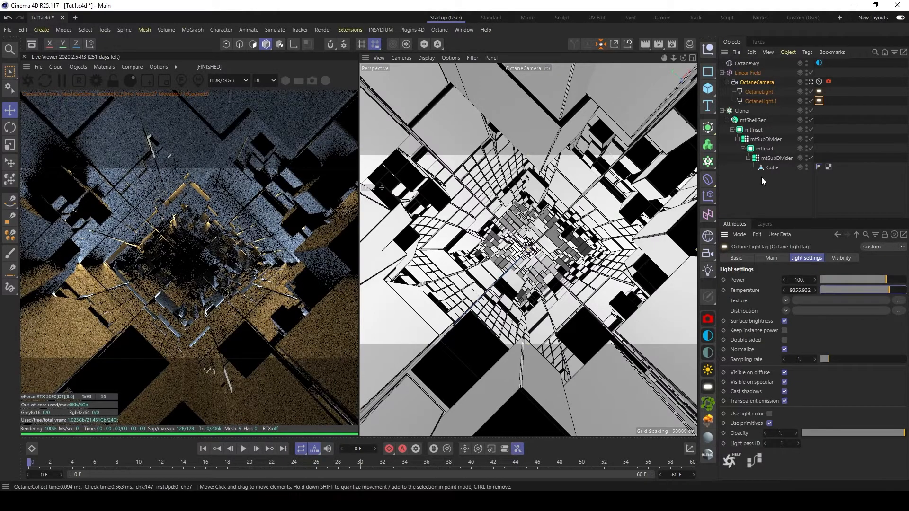
# - Inspect both lights from outside the tunnel, return to the OctaneCamera view, and open the first OctaneLight's light settings
pyautogui.click(810, 82)
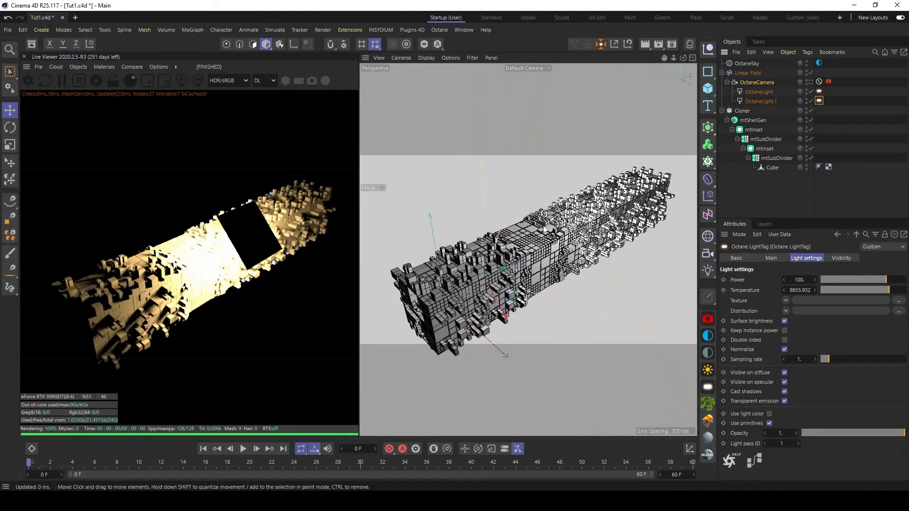
pyautogui.keyDown('alt'); pyautogui.moveTo(543, 227); pyautogui.dragTo(630, 214); pyautogui.keyUp('alt')
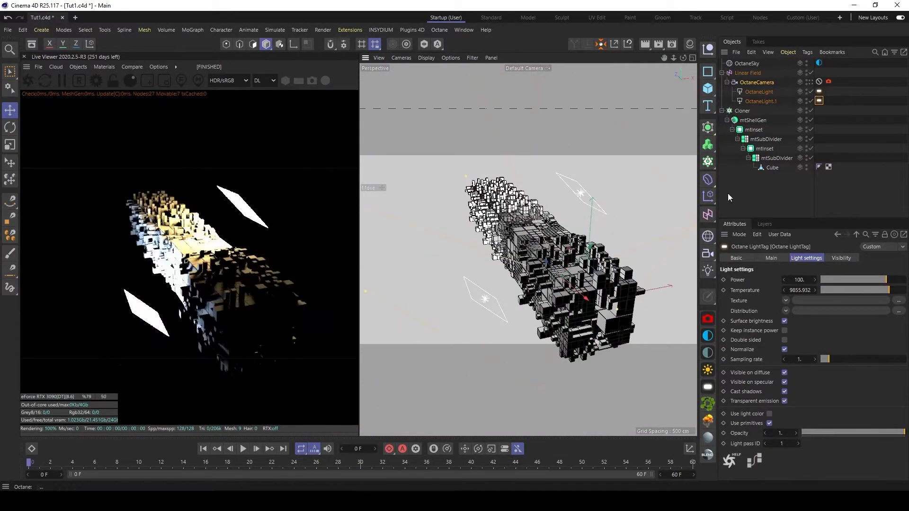
pyautogui.click(810, 81)
pyautogui.click(811, 81)
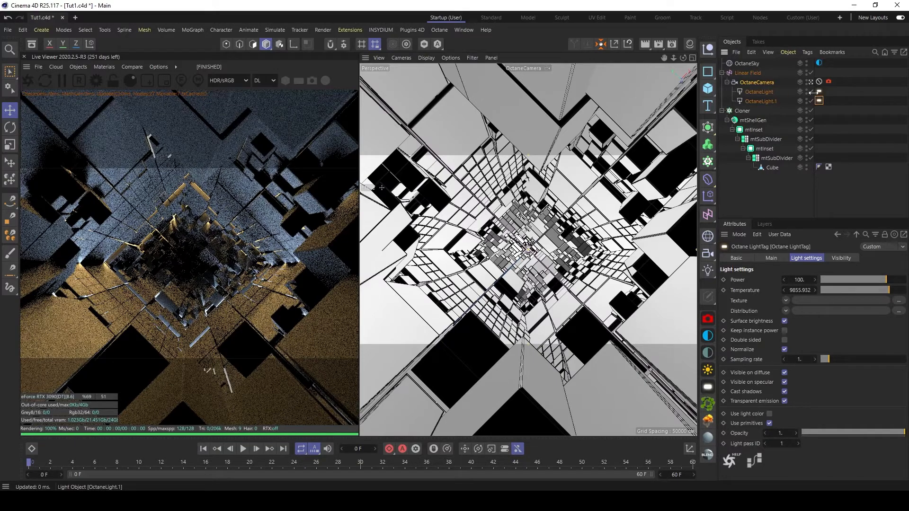
pyautogui.click(819, 91)
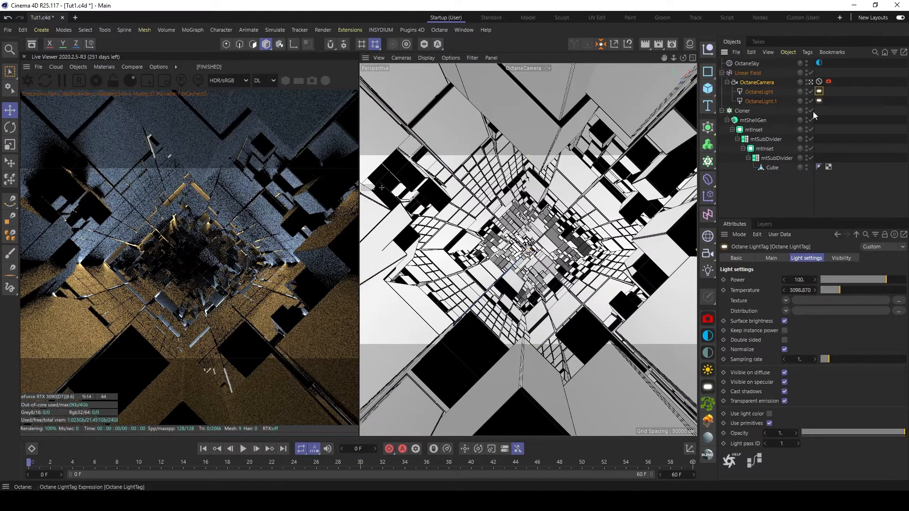
# - Set the power of both Octane lights to 50, and scrub through the animation to check the lighting before returning to the start
pyautogui.click(803, 279)
pyautogui.write('5')
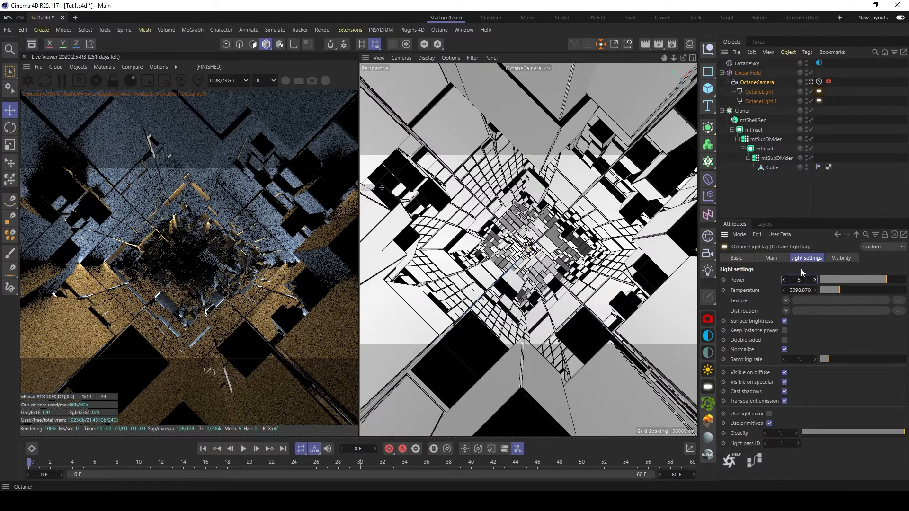
pyautogui.press('Return')
pyautogui.click(818, 101)
pyautogui.click(803, 280)
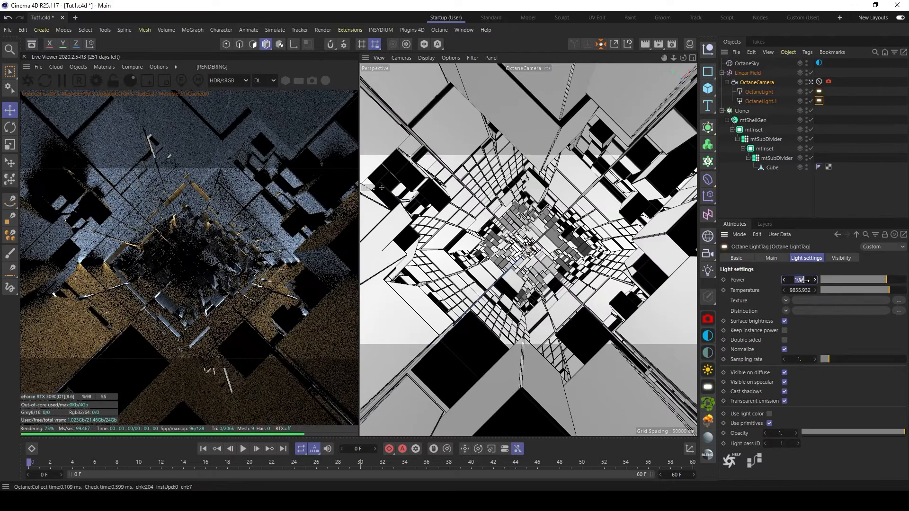
pyautogui.write('50')
pyautogui.press('Return')
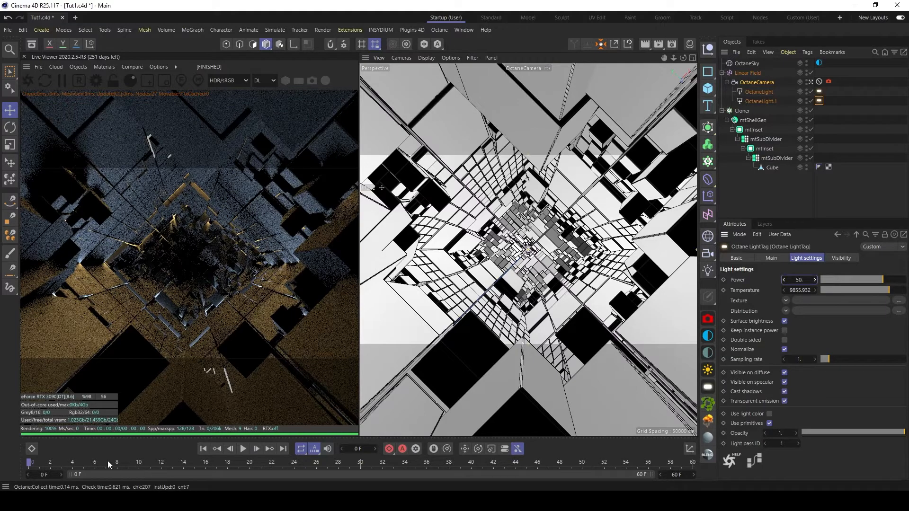
pyautogui.moveTo(112, 461); pyautogui.dragTo(438, 466)
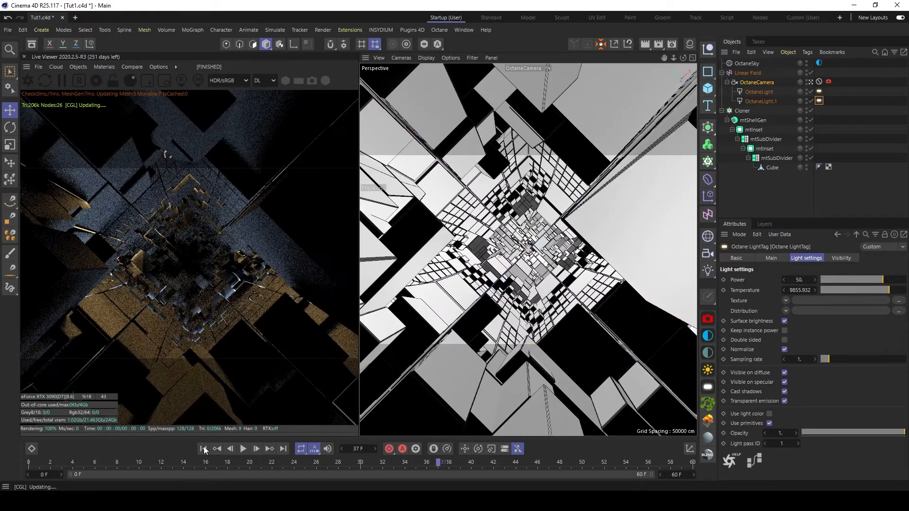
pyautogui.click(204, 449)
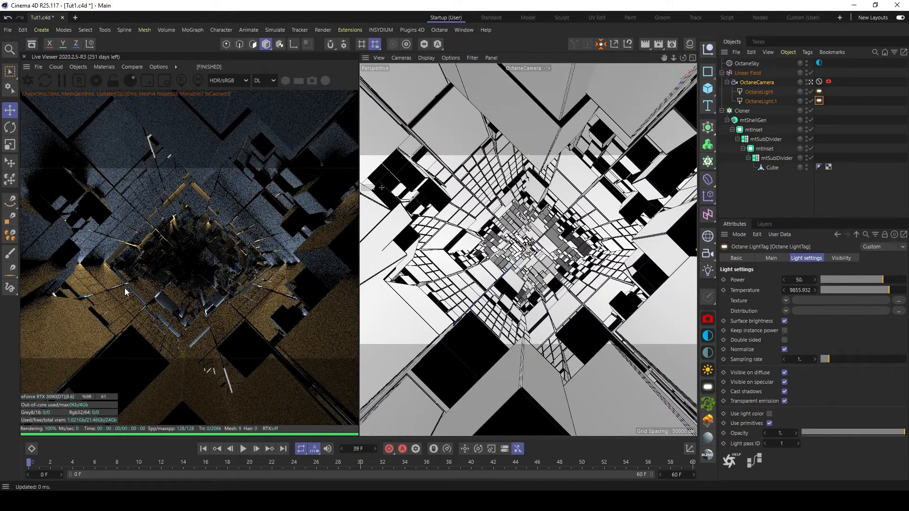
# - Reshape the Linear Field's remapping contour spline by moving its peak point to about 0.4 along the curve and adjusting its tangents
pyautogui.click(768, 139)
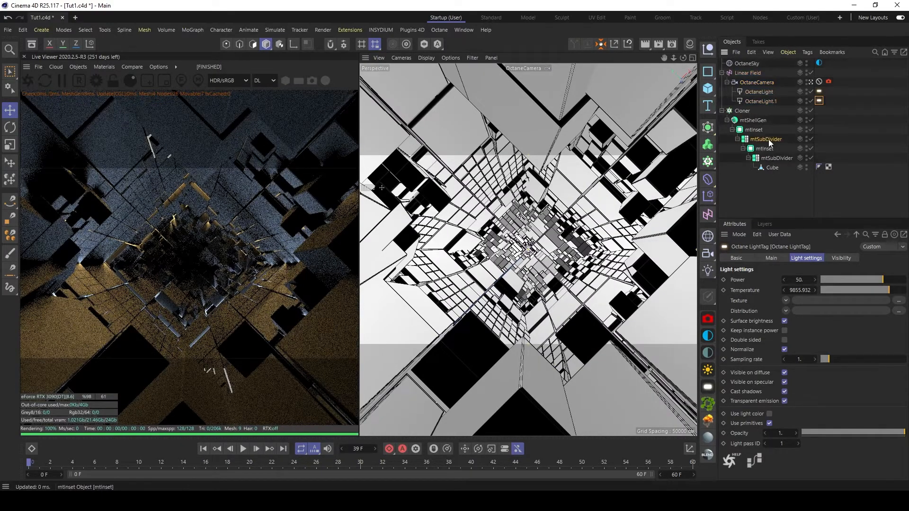
pyautogui.click(770, 149)
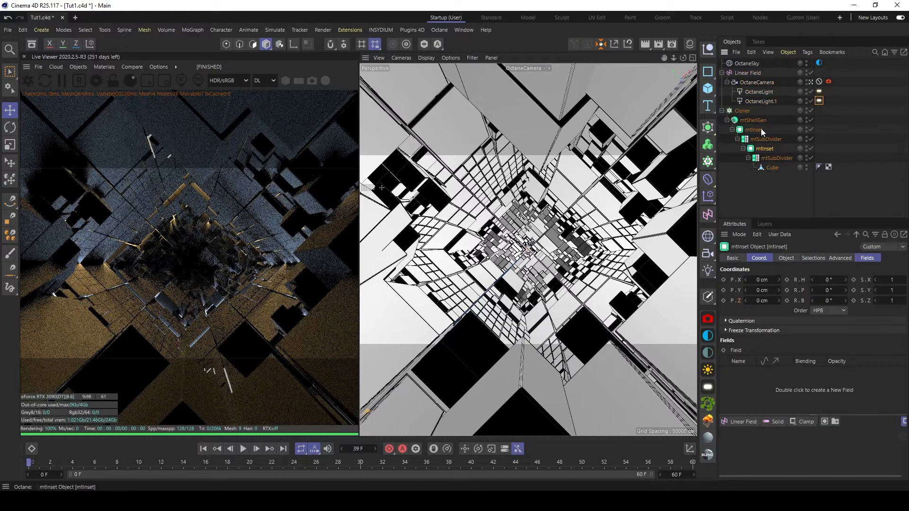
pyautogui.click(751, 72)
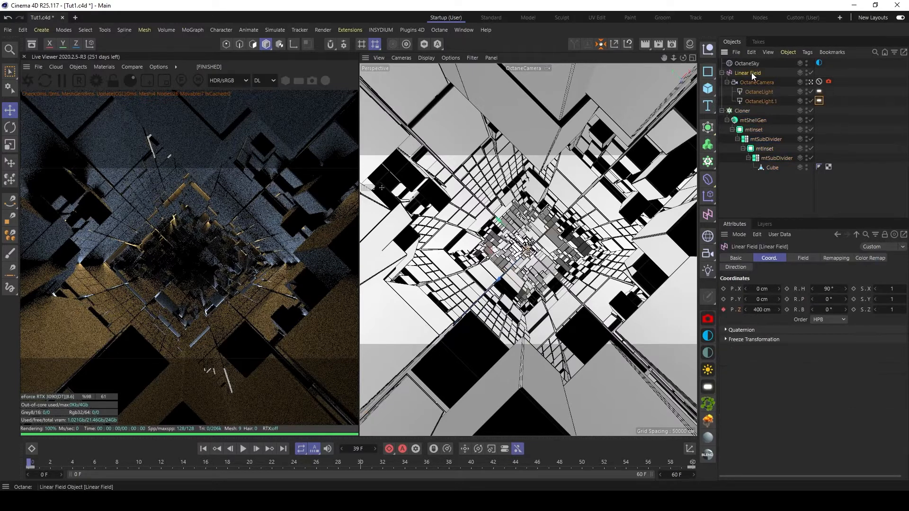
pyautogui.click(805, 258)
pyautogui.click(843, 258)
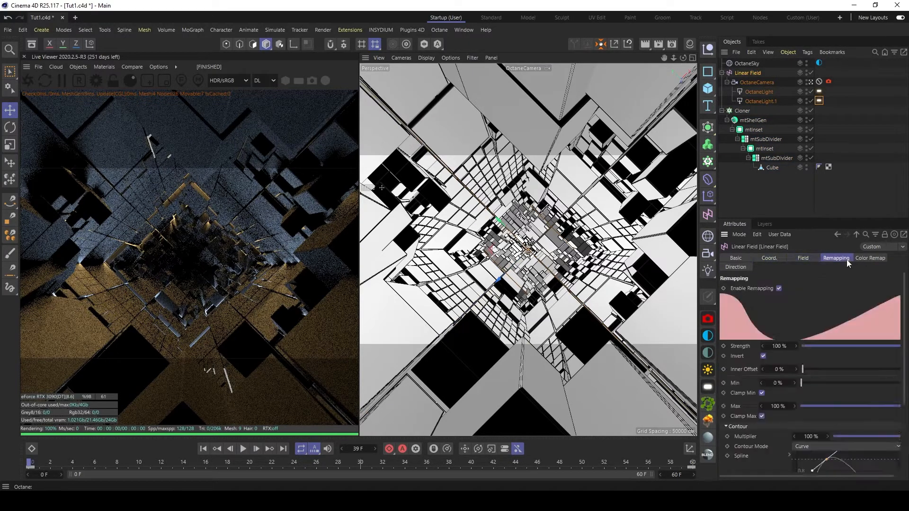
pyautogui.scroll(-5, 870, 376)
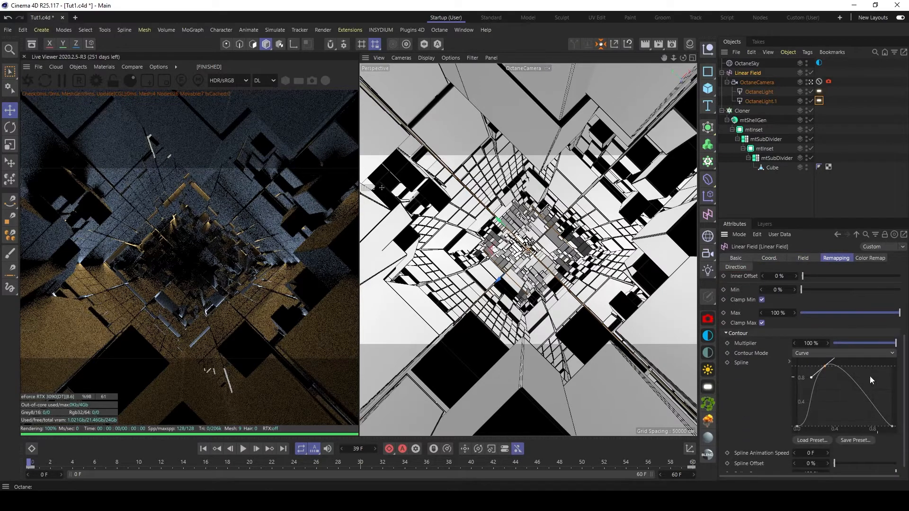
pyautogui.moveTo(809, 377); pyautogui.dragTo(816, 366)
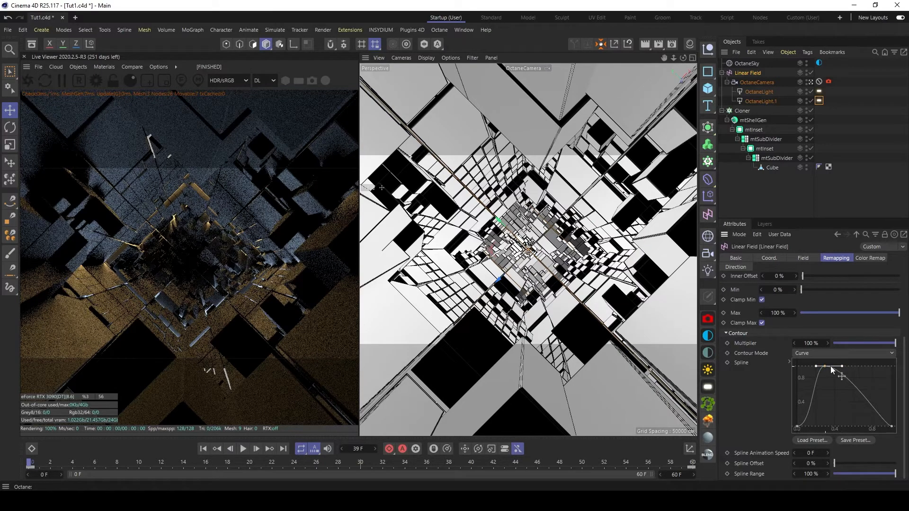
pyautogui.moveTo(831, 366); pyautogui.dragTo(839, 365)
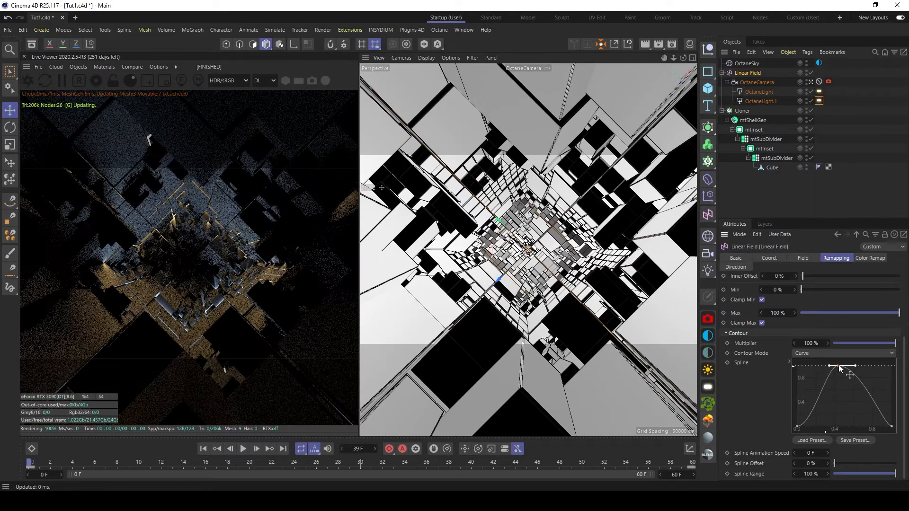
pyautogui.moveTo(839, 366); pyautogui.dragTo(837, 365)
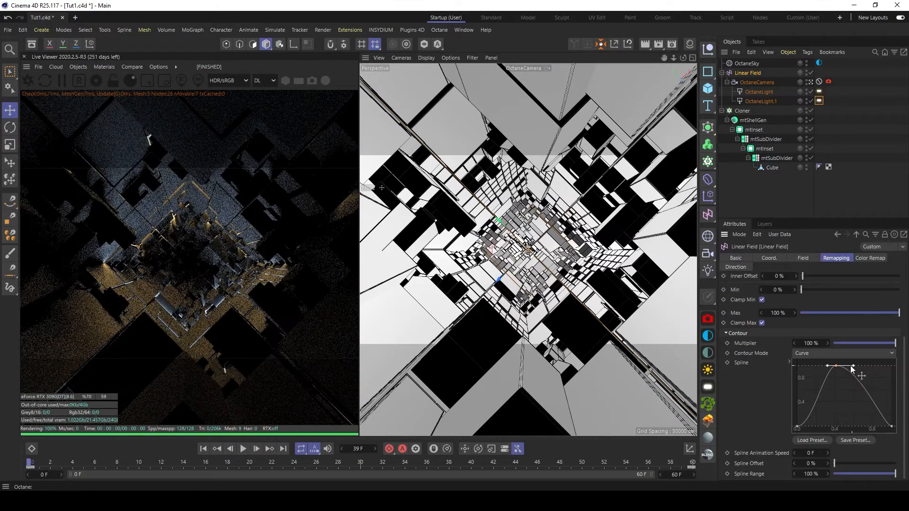
pyautogui.moveTo(850, 369); pyautogui.dragTo(849, 369)
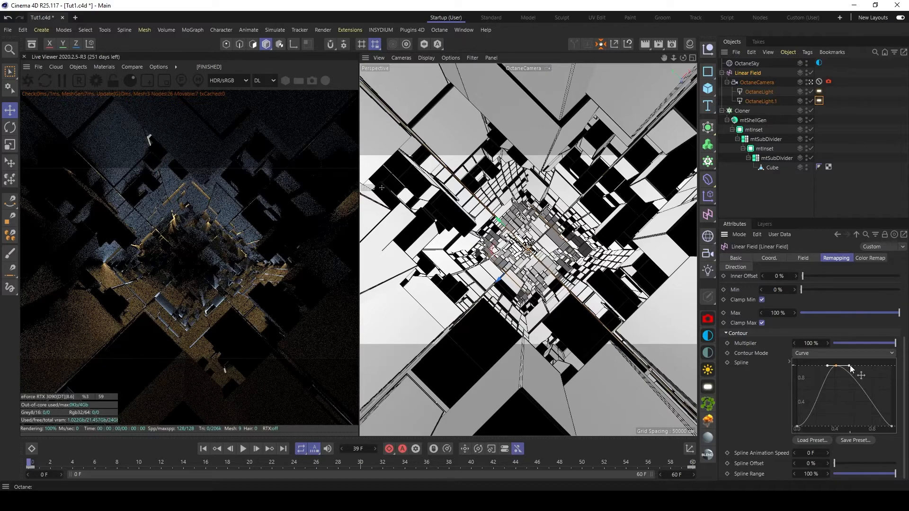
pyautogui.moveTo(849, 366); pyautogui.dragTo(848, 367)
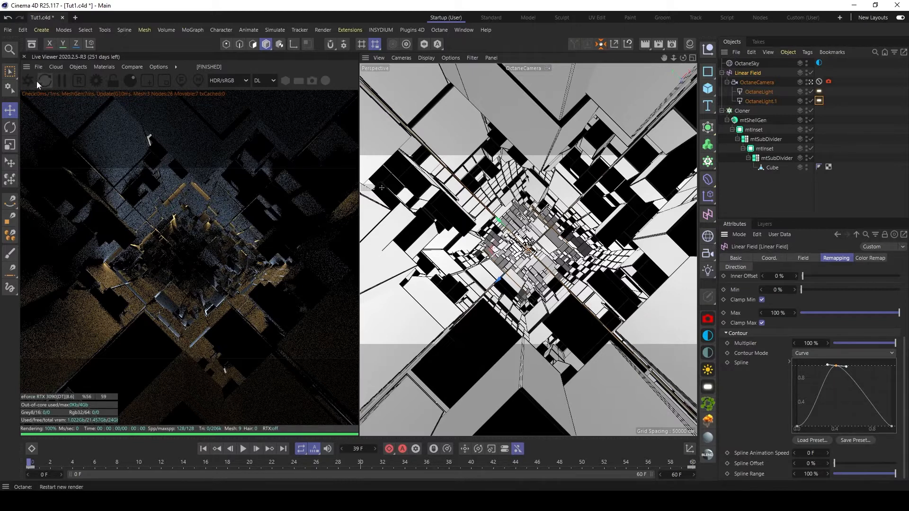
# - Open the Octane render settings and switch the kernel to Pathtracing
pyautogui.click(96, 81)
pyautogui.moveTo(73, 9); pyautogui.dragTo(420, 129)
pyautogui.click(379, 163)
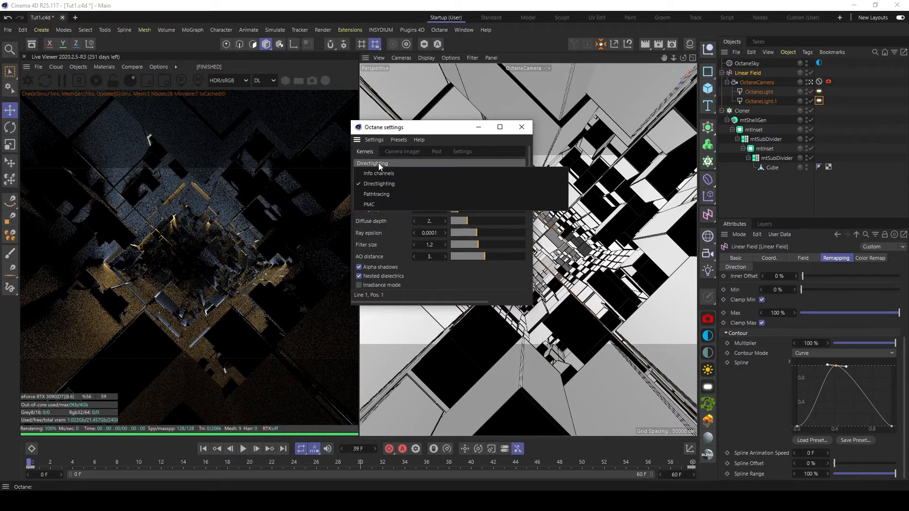
pyautogui.click(388, 192)
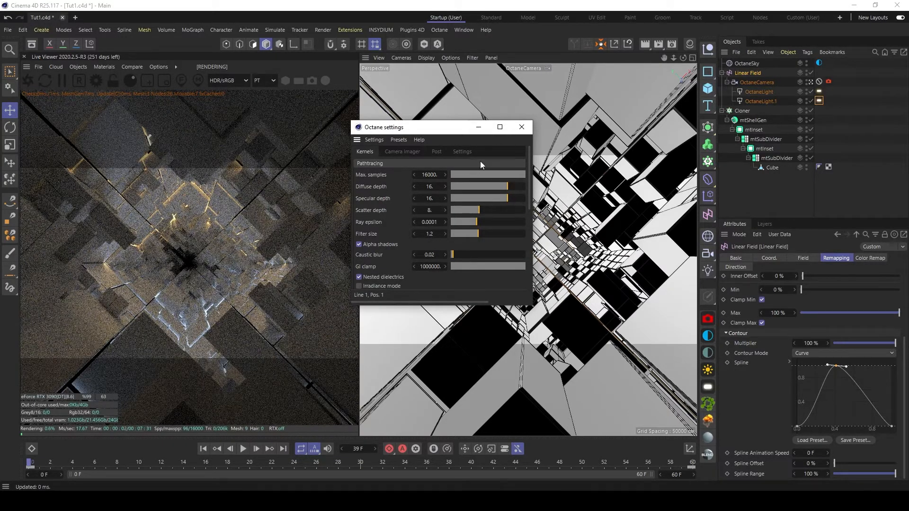
# - Set the Pathtracing kernel to 128 max samples, with diffuse depth and specular depth both at 4
pyautogui.moveTo(532, 305); pyautogui.dragTo(662, 346)
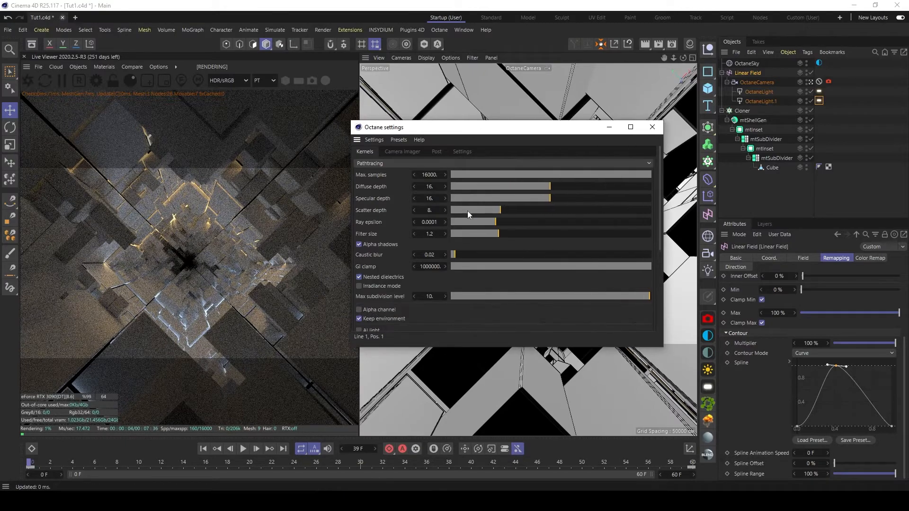
pyautogui.click(429, 175)
pyautogui.write('128')
pyautogui.press('Return')
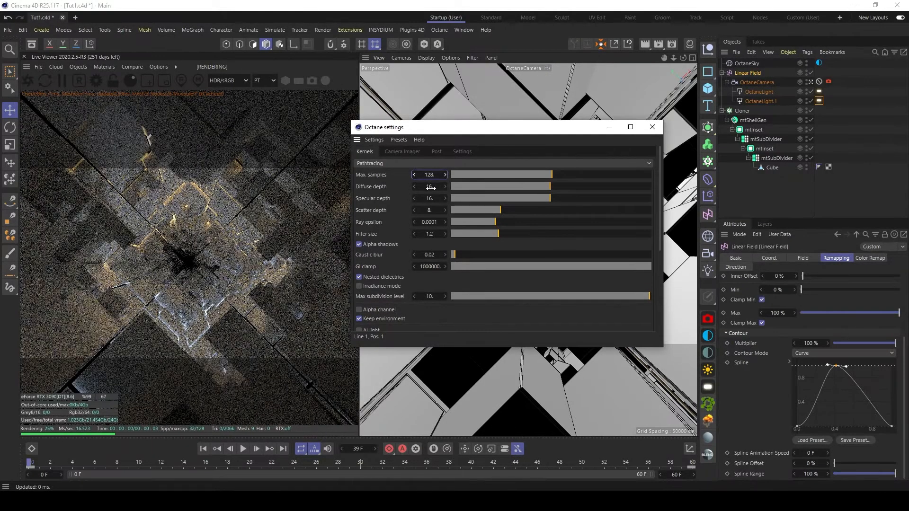
pyautogui.click(430, 187)
pyautogui.write('4')
pyautogui.click(431, 199)
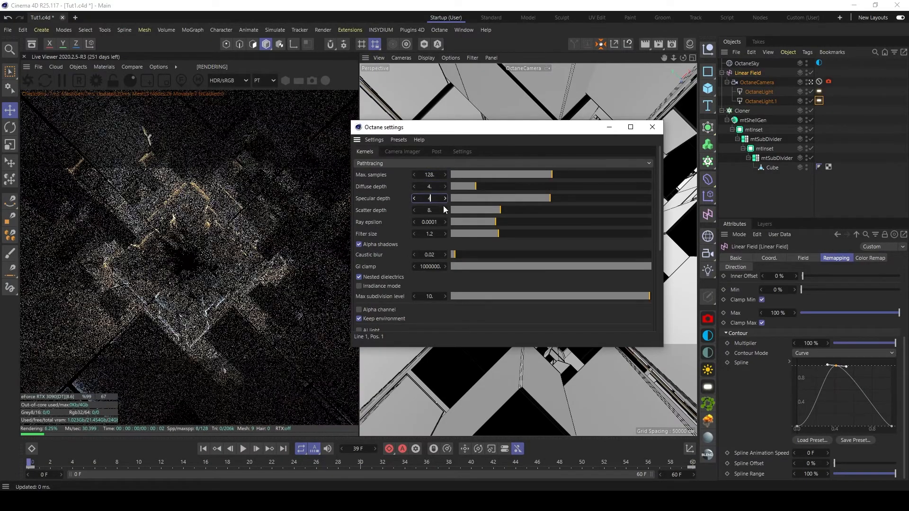
pyautogui.write('4')
pyautogui.press('Return')
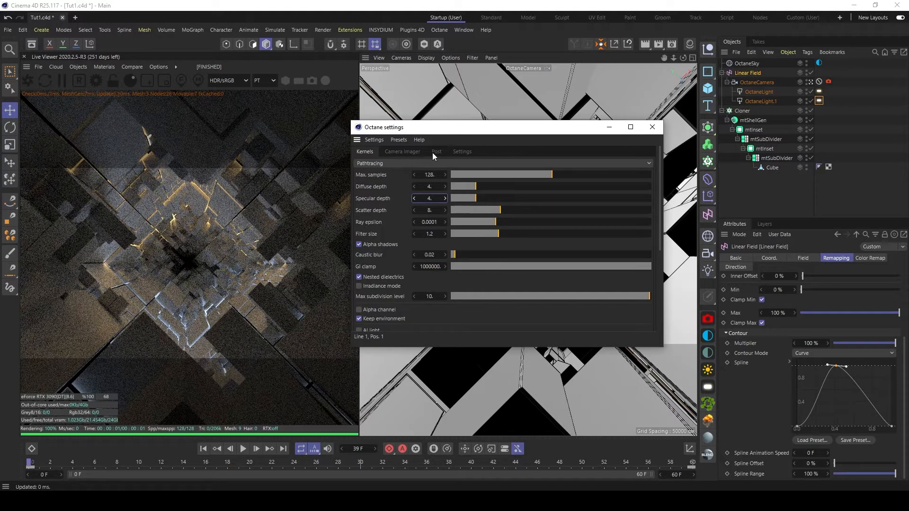
# - Enable denoising in the Octane camera imager settings, review the imager and kernel options, and close the settings
pyautogui.click(409, 149)
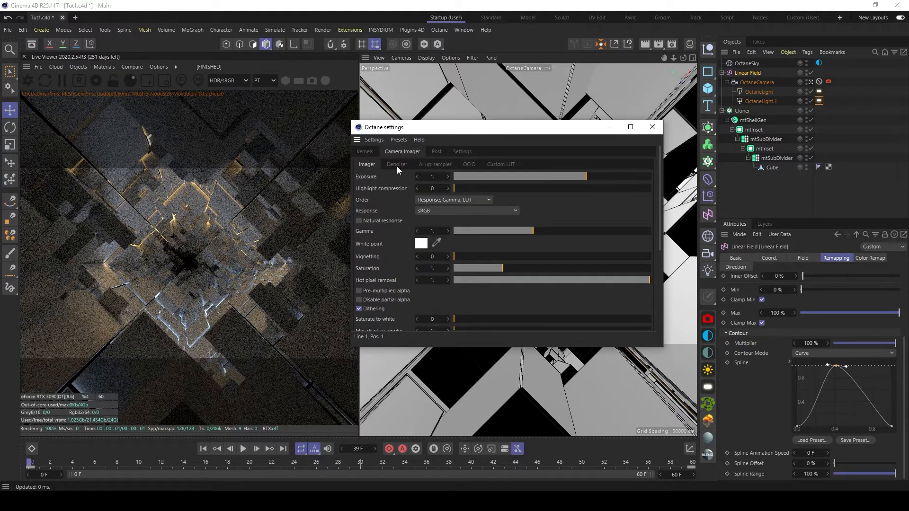
pyautogui.click(397, 164)
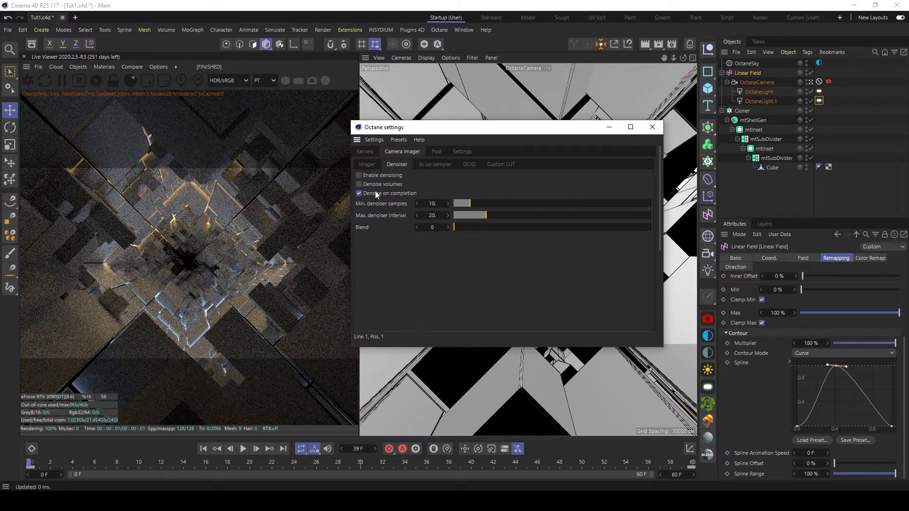
pyautogui.click(359, 175)
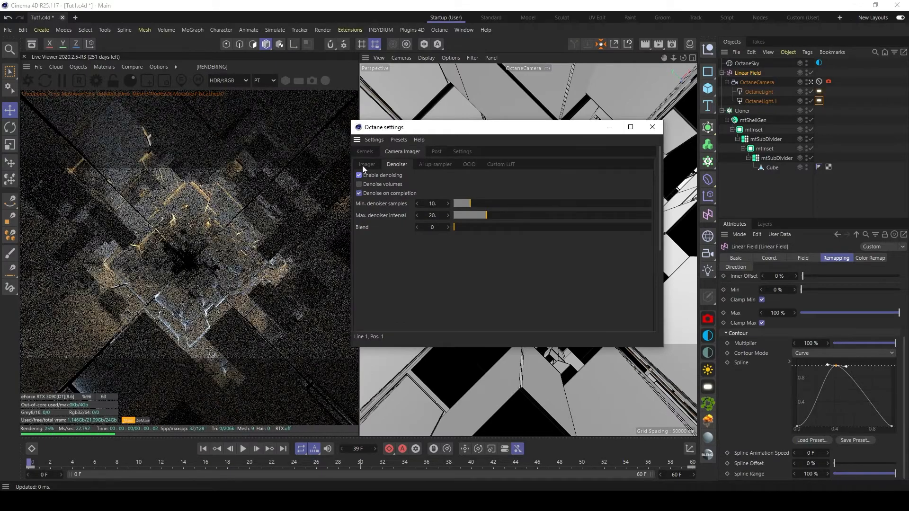
pyautogui.click(363, 164)
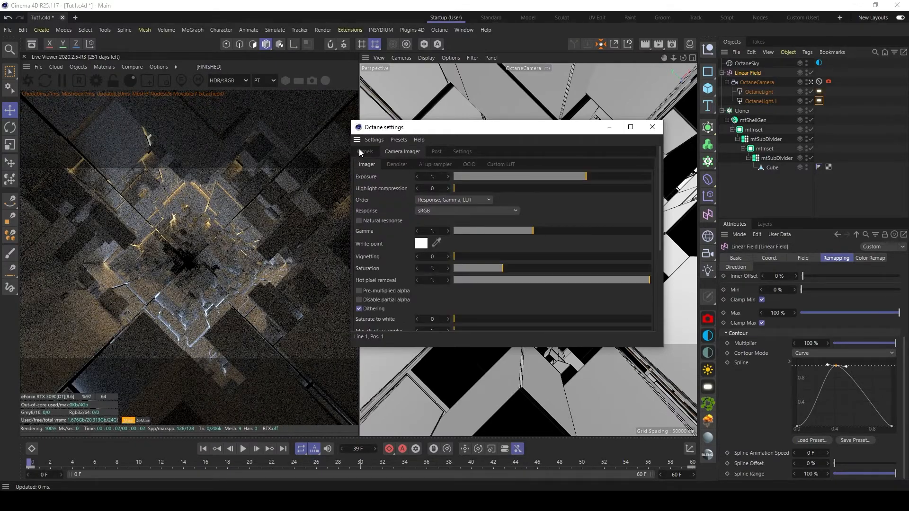
pyautogui.click(362, 151)
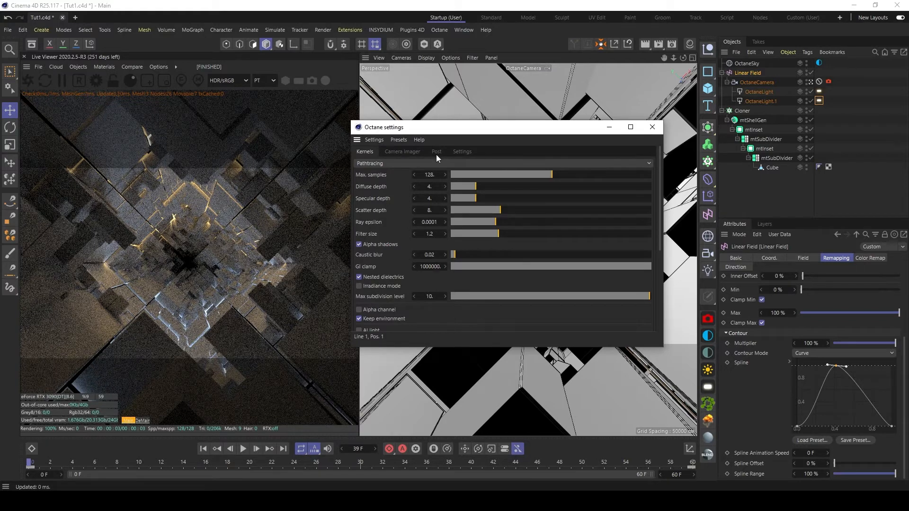
pyautogui.moveTo(458, 128); pyautogui.dragTo(507, 125)
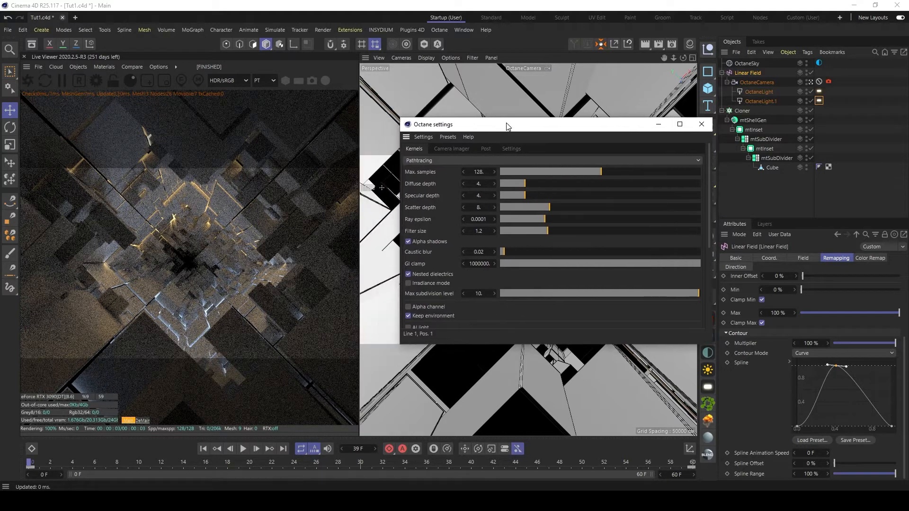
pyautogui.click(695, 126)
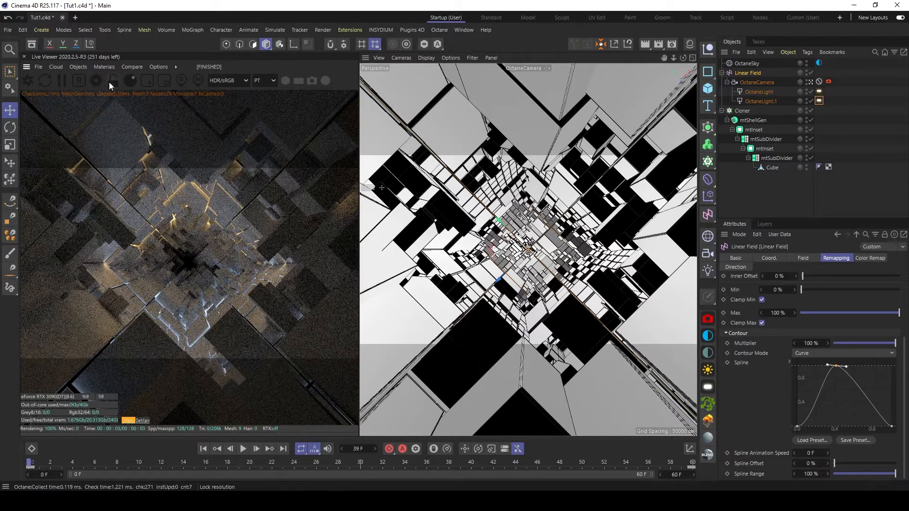
# - Open the post-processing section of the Octane render settings and set the bloom power to 250
pyautogui.click(95, 80)
pyautogui.moveTo(192, 14); pyautogui.dragTo(516, 96)
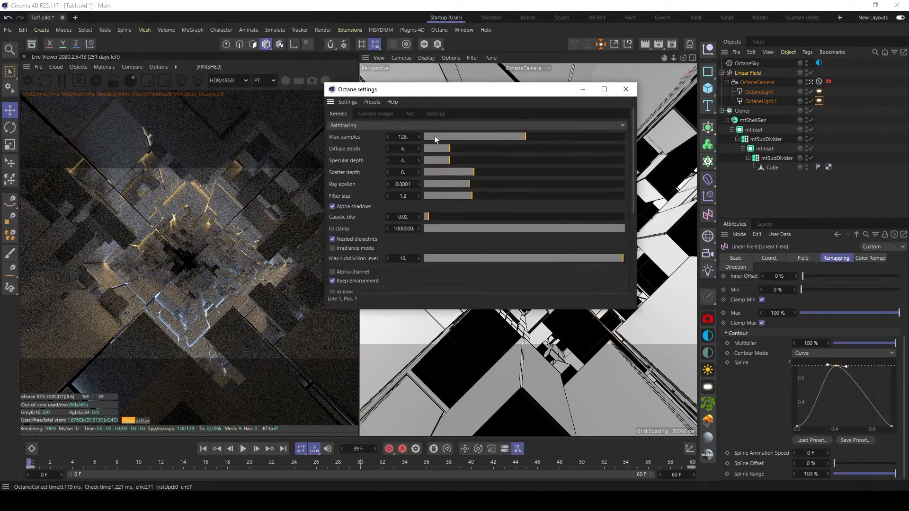
pyautogui.click(410, 113)
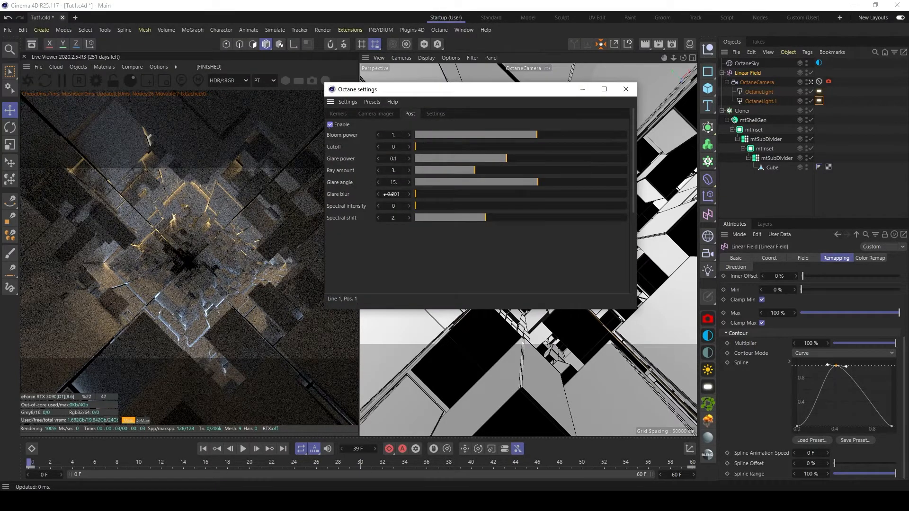
pyautogui.moveTo(542, 138); pyautogui.dragTo(568, 137)
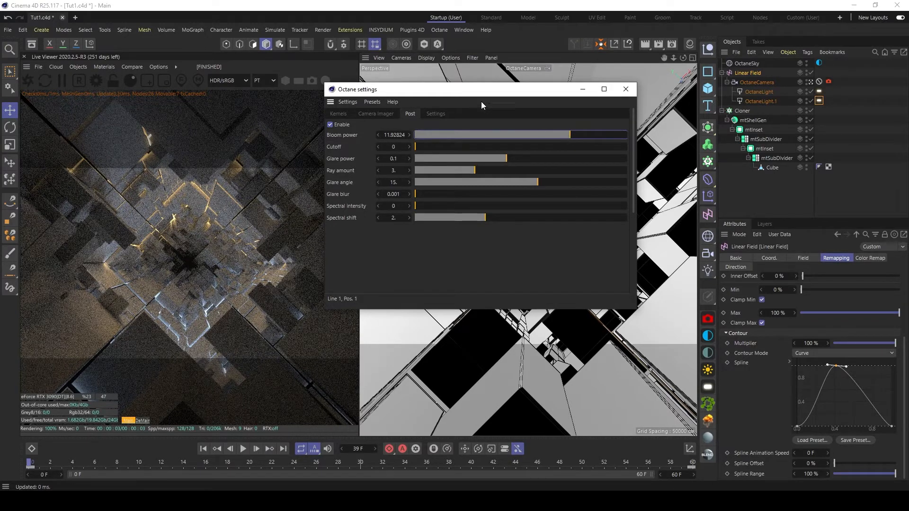
pyautogui.moveTo(481, 90); pyautogui.dragTo(579, 112)
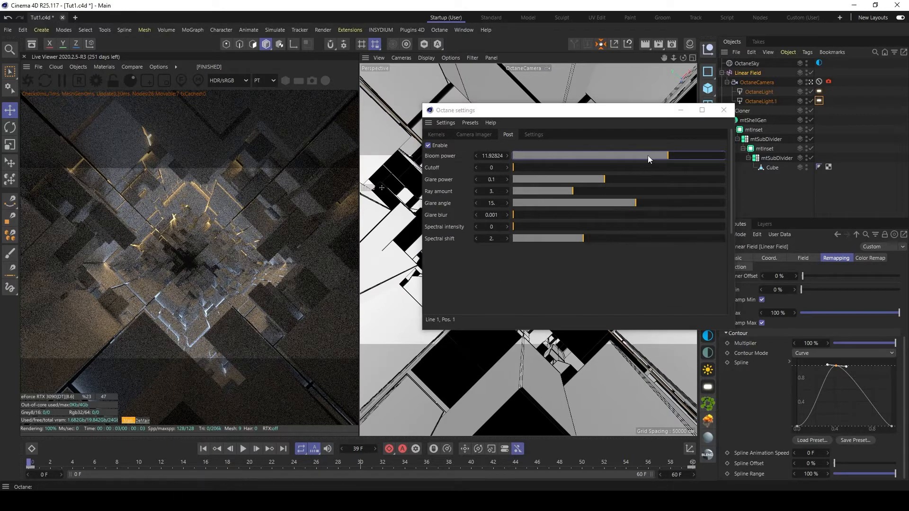
pyautogui.moveTo(648, 155); pyautogui.dragTo(691, 160)
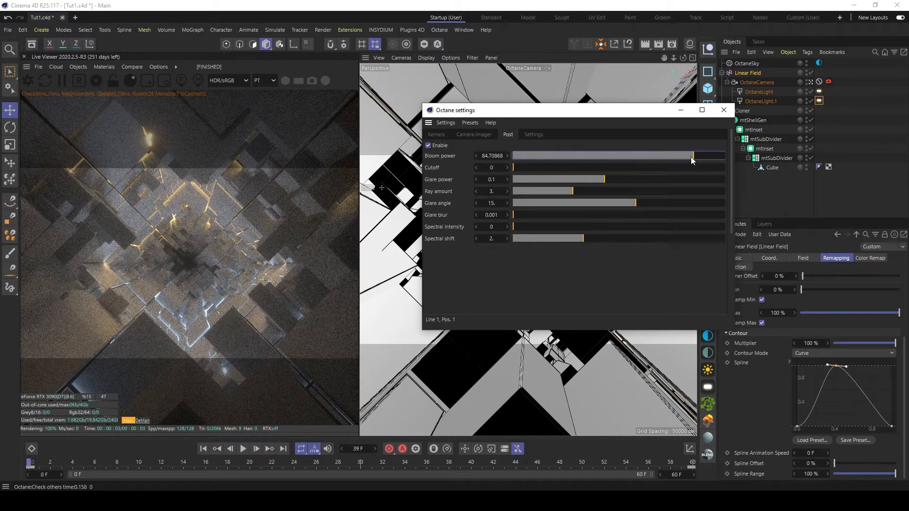
pyautogui.moveTo(692, 160); pyautogui.dragTo(706, 160)
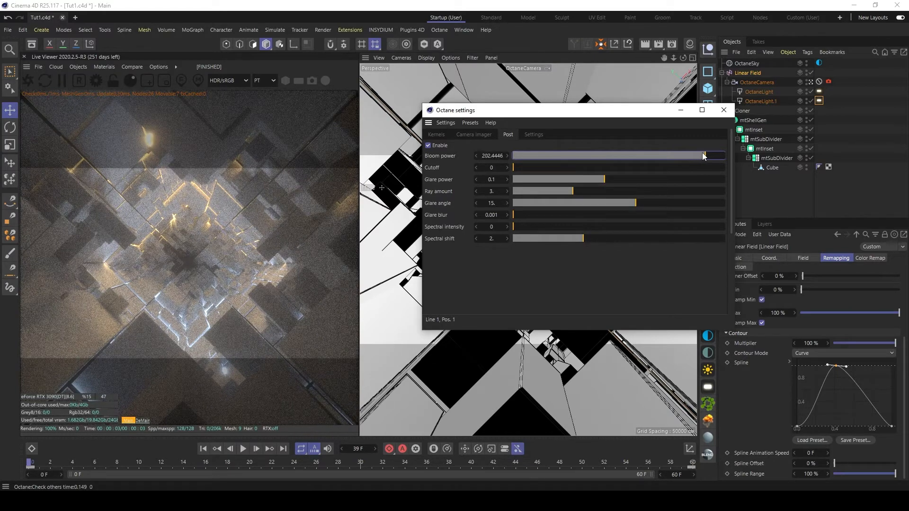
pyautogui.doubleClick(495, 157)
pyautogui.write('25')
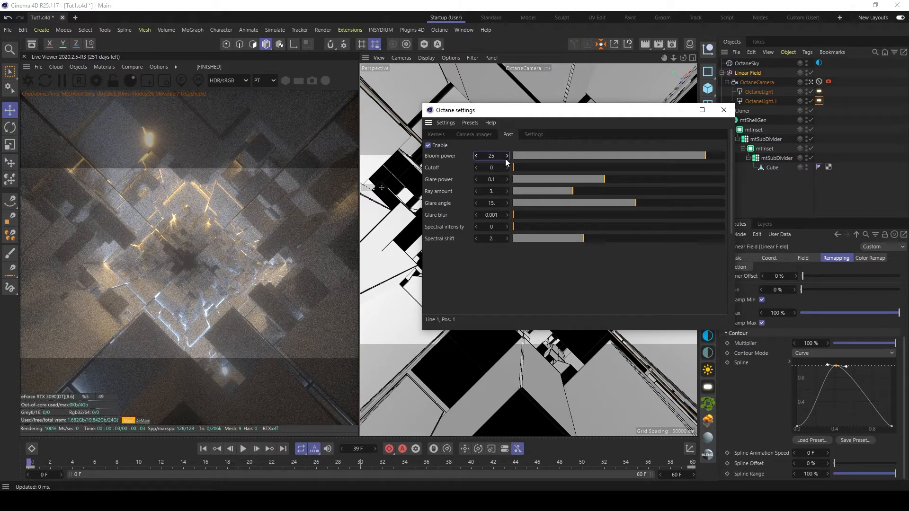
pyautogui.write('0')
pyautogui.press('Return')
# - Test higher bloom cutoff amounts, and set the cutoff to 0.2
pyautogui.moveTo(521, 166); pyautogui.dragTo(542, 167)
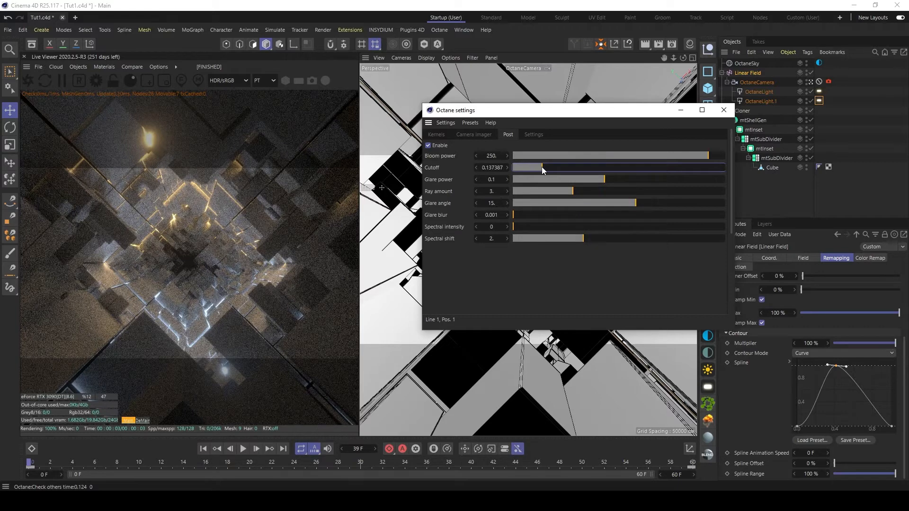
pyautogui.moveTo(542, 167); pyautogui.dragTo(556, 164)
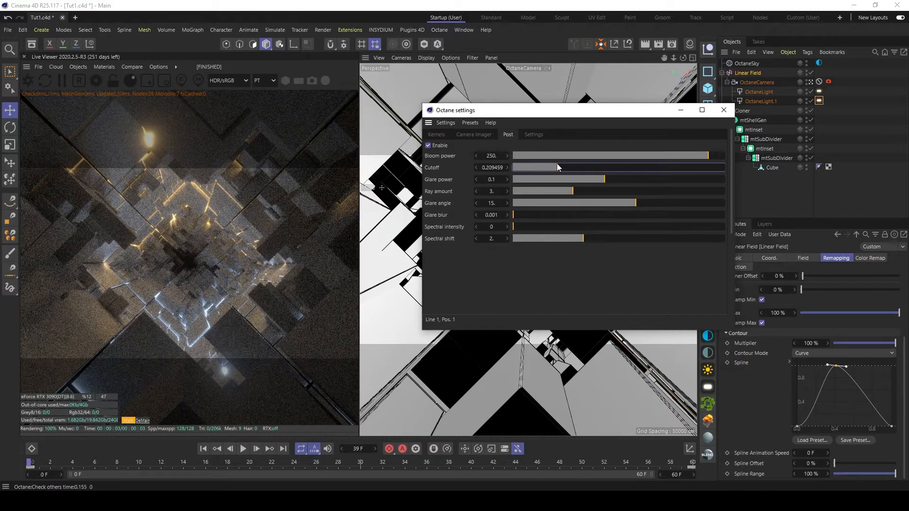
pyautogui.doubleClick(492, 167)
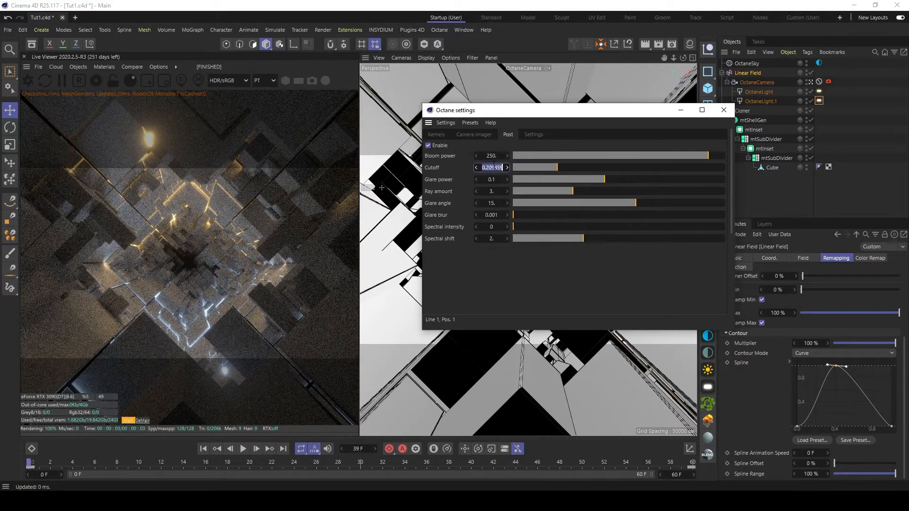
pyautogui.press('BackSpace')
pyautogui.write('.2')
pyautogui.press('Return')
# - Raise the glare power in the Octane post settings and set it to 7
pyautogui.moveTo(609, 180)
pyautogui.mouseDown()
pyautogui.moveTo(703, 188)
pyautogui.moveTo(659, 181)
pyautogui.mouseUp()
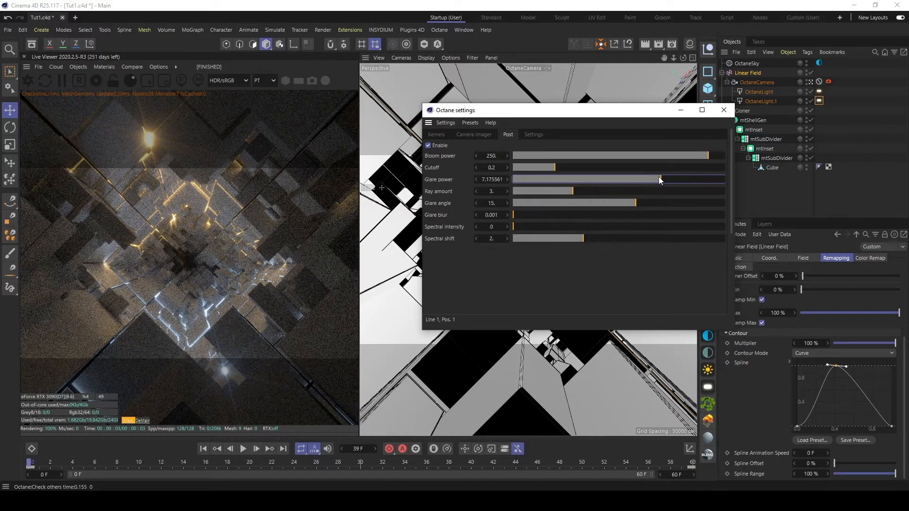
pyautogui.click(491, 180)
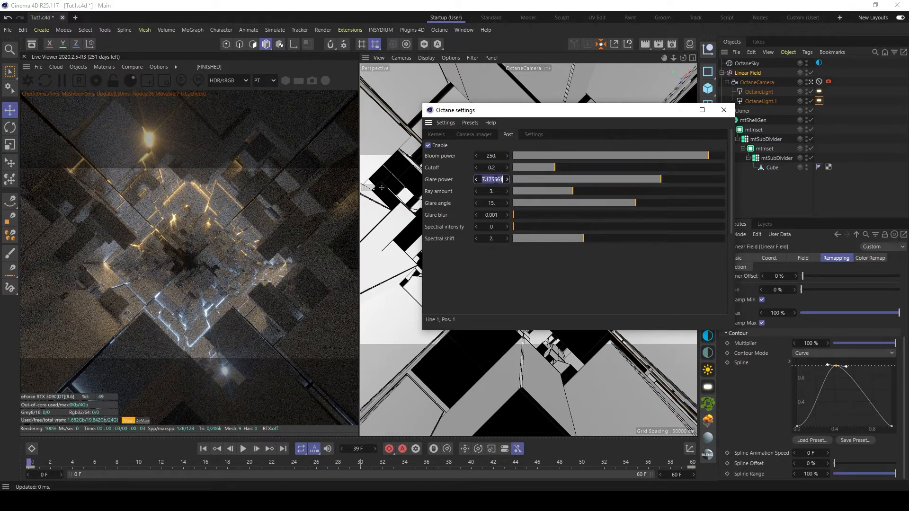
pyautogui.write('78')
pyautogui.press('Return')
# - Compare the render with post effects disabled and enabled, and review the kernel settings
pyautogui.click(428, 146)
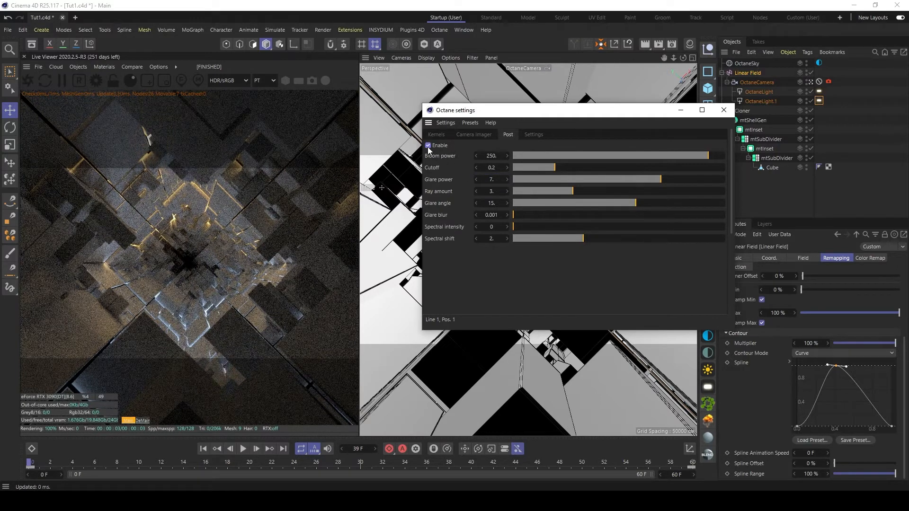
pyautogui.click(429, 146)
pyautogui.click(434, 135)
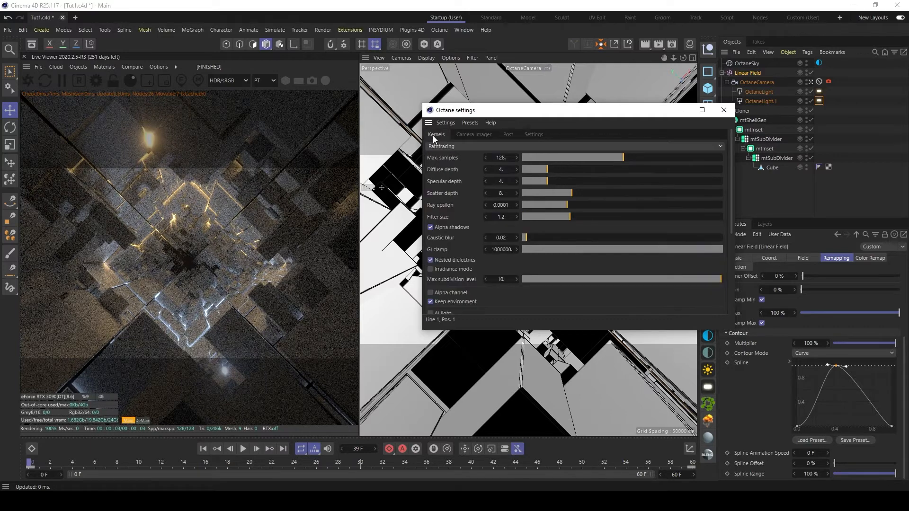
# - Close the Octane settings, deselect all objects and save the project
pyautogui.click(724, 110)
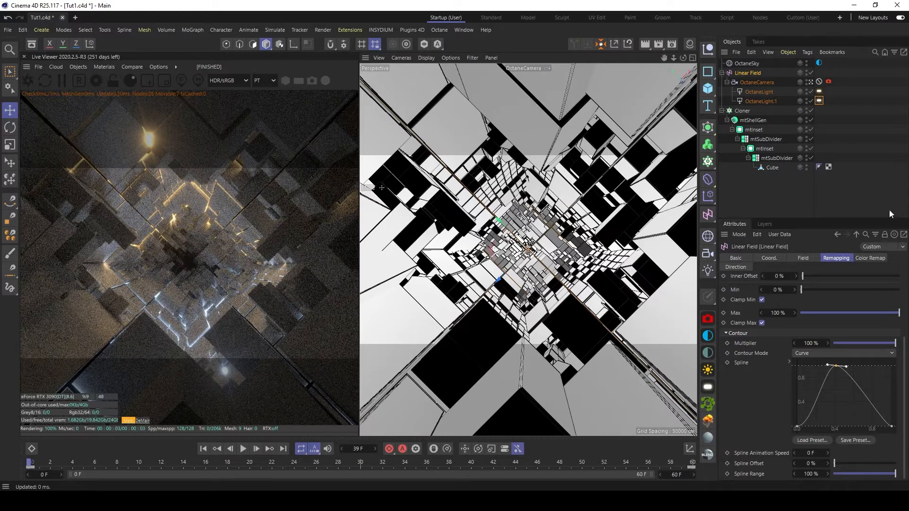
pyautogui.click(760, 189)
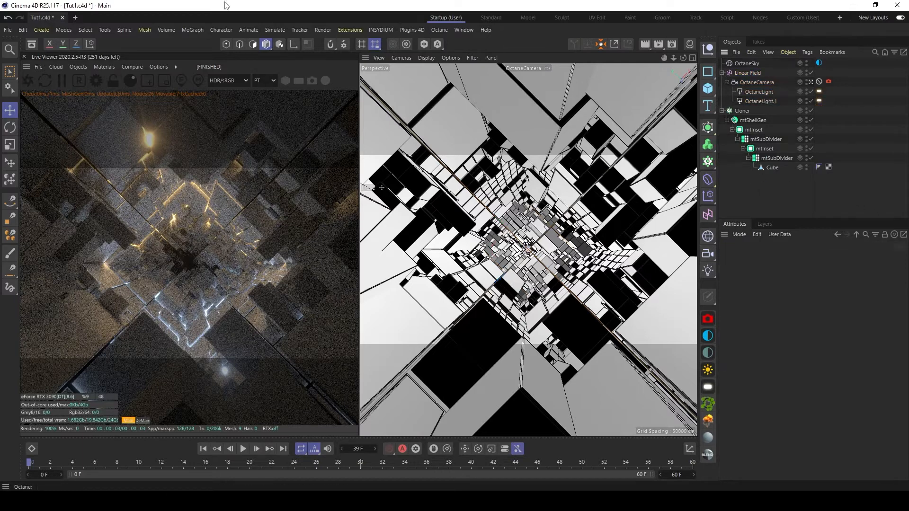
pyautogui.hotkey('ctrl', 's')
# - Open the Asset Browser, widen it and browse to the Octane Texture Pack 1 category
pyautogui.click(31, 45)
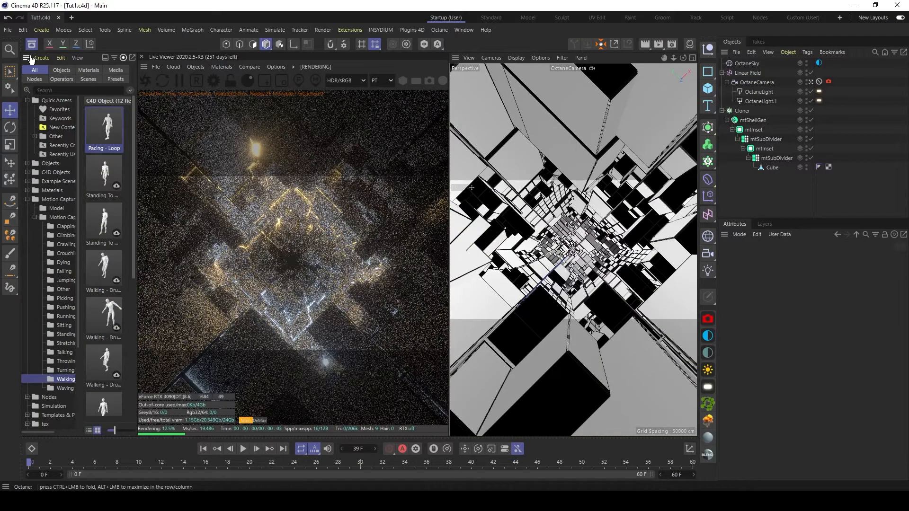
pyautogui.click(27, 199)
pyautogui.click(39, 190)
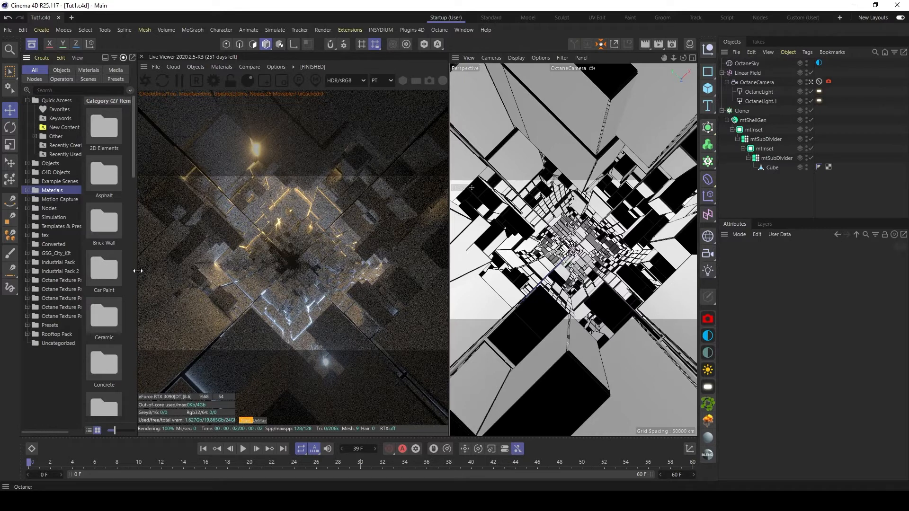
pyautogui.moveTo(136, 277); pyautogui.dragTo(166, 264)
pyautogui.click(67, 280)
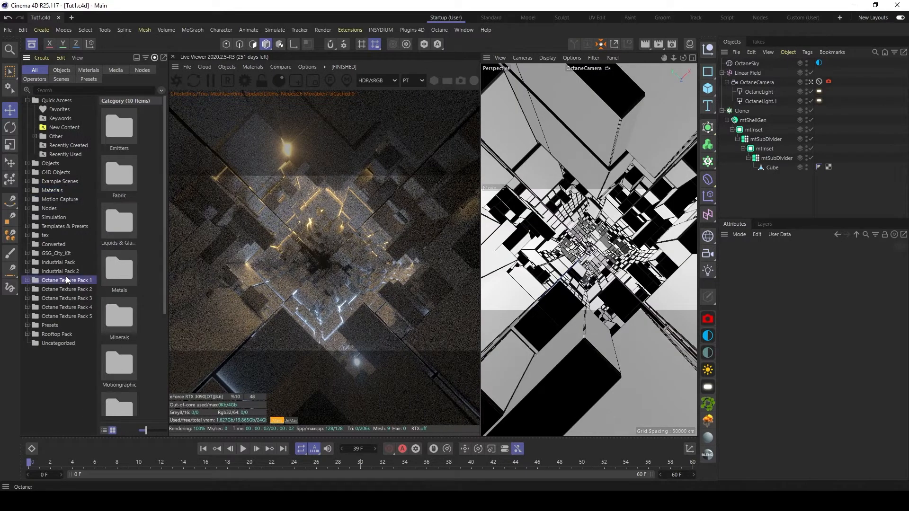
# - Apply the Marble material from the Minerals folder of Octane Texture Pack 1 to the Cube object
pyautogui.click(27, 280)
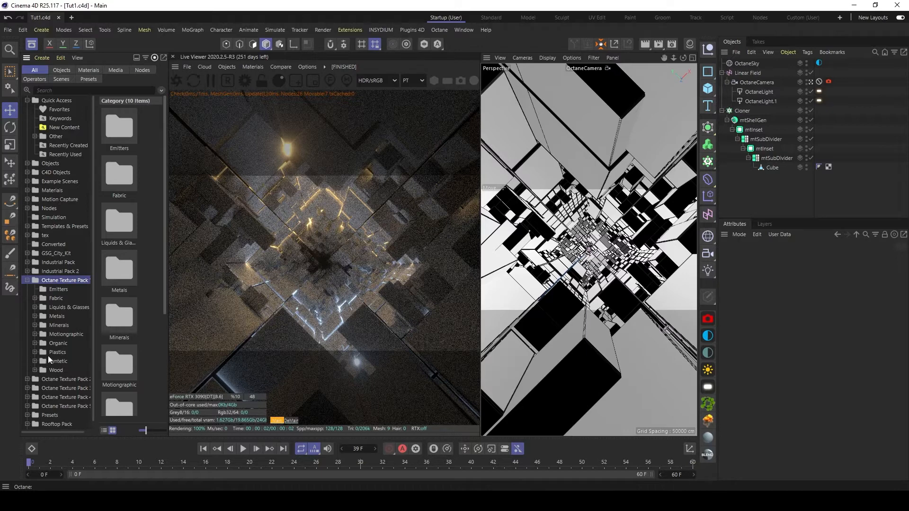
pyautogui.click(31, 325)
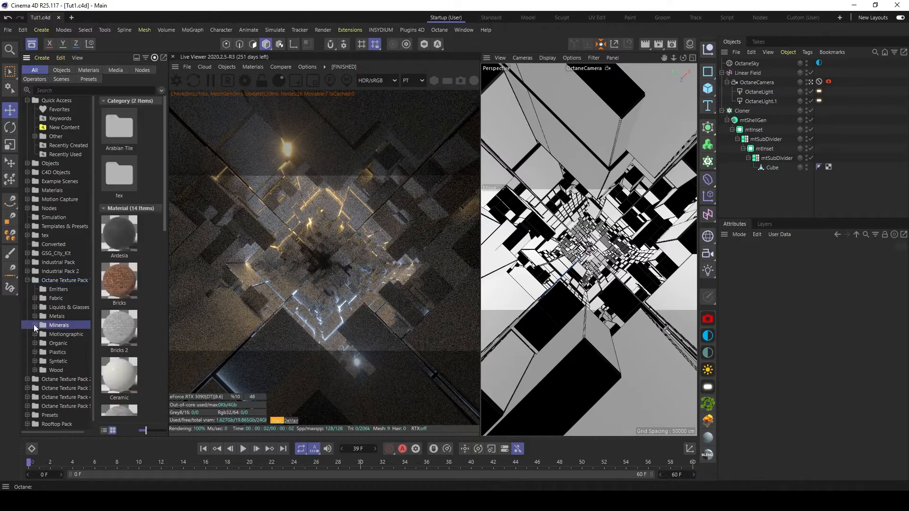
pyautogui.click(34, 325)
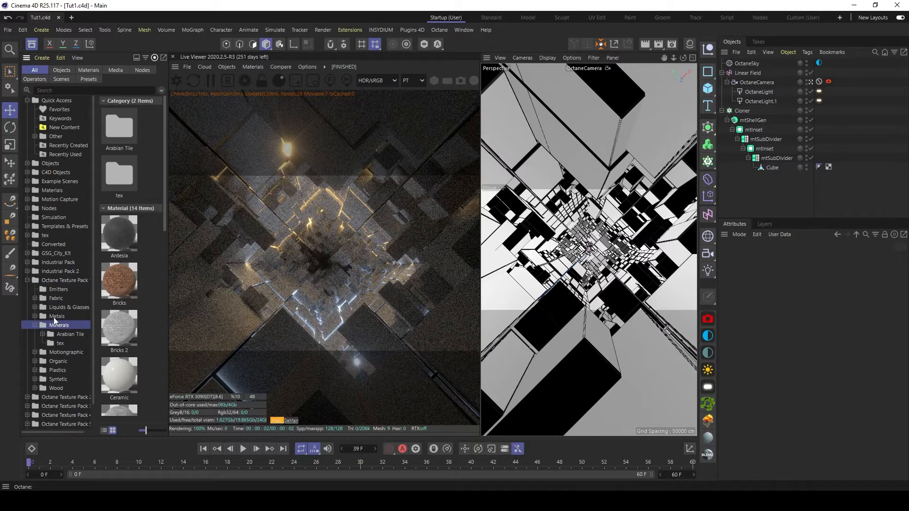
pyautogui.click(44, 317)
pyautogui.click(58, 326)
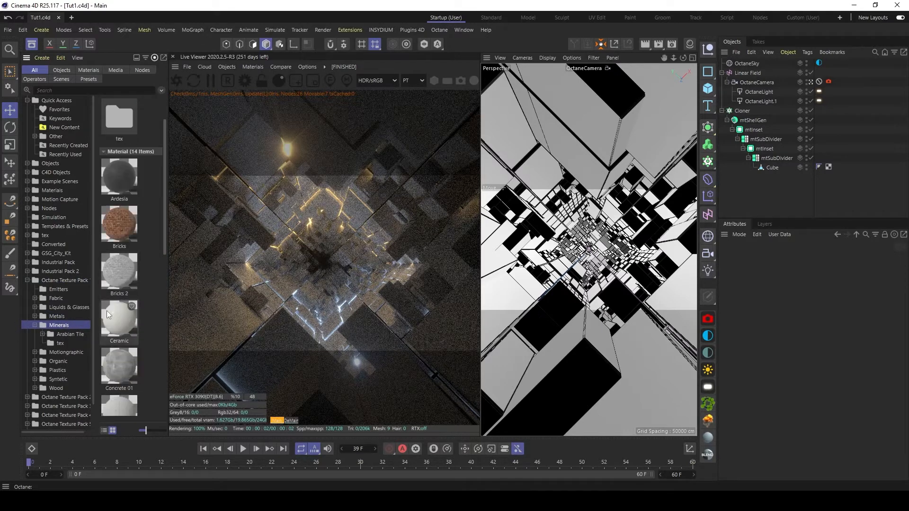
pyautogui.scroll(-3, 106, 310)
pyautogui.scroll(-6, 127, 316)
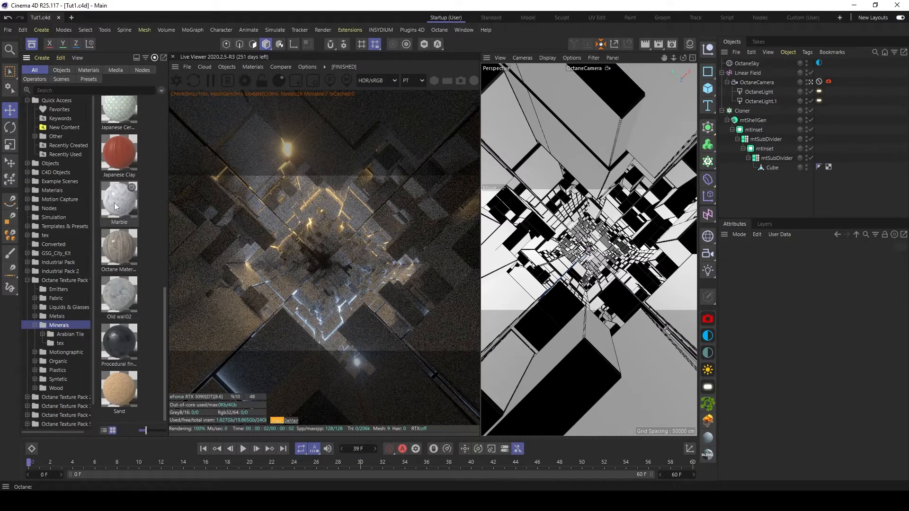
pyautogui.moveTo(115, 203); pyautogui.dragTo(780, 169)
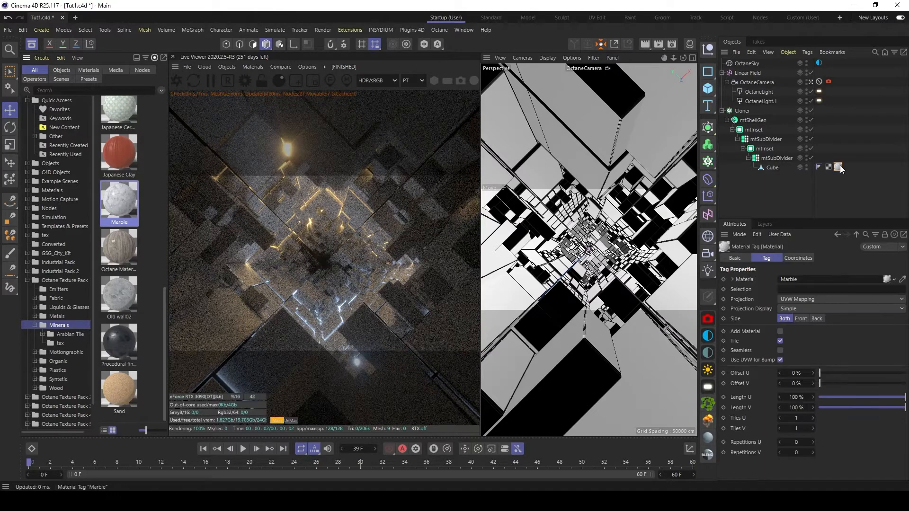
# - Set the projection of the Cube's Marble material tag to Cubic and deselect the tag
pyautogui.click(800, 299)
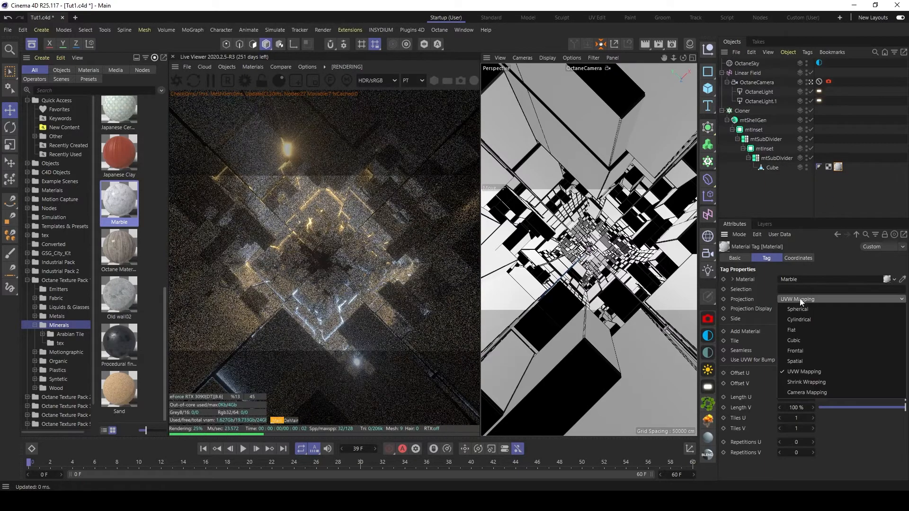
pyautogui.click(794, 341)
pyautogui.click(768, 191)
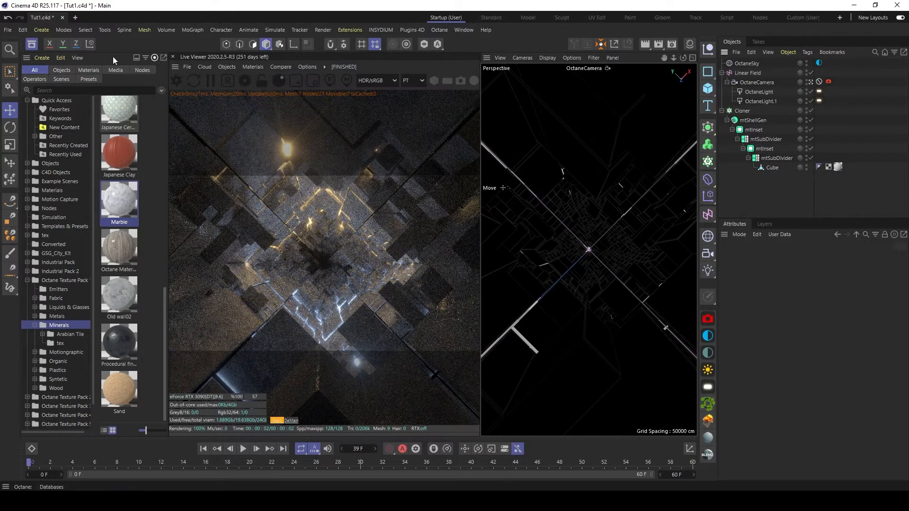
# - Close the asset browser and set Max. samples to 512 in the Octane pathtracing kernel settings
pyautogui.click(32, 46)
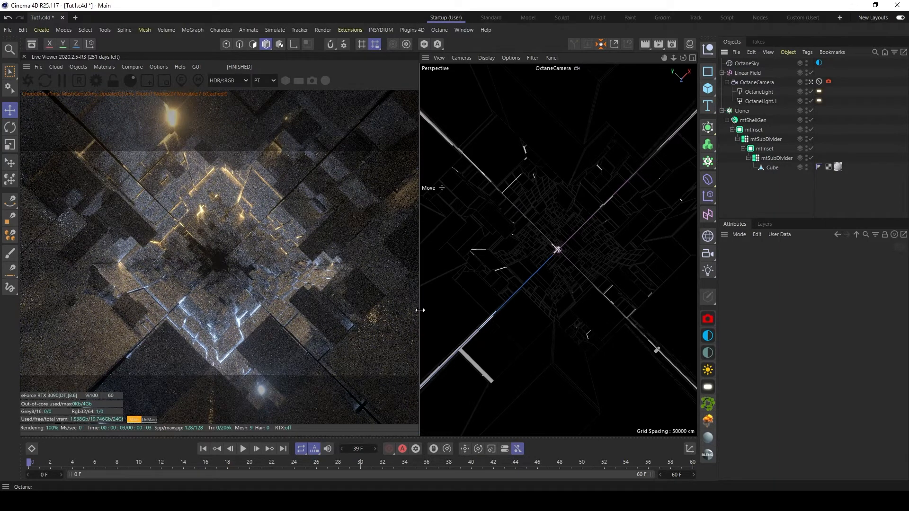
pyautogui.click(96, 81)
pyautogui.click(76, 54)
pyautogui.write('512')
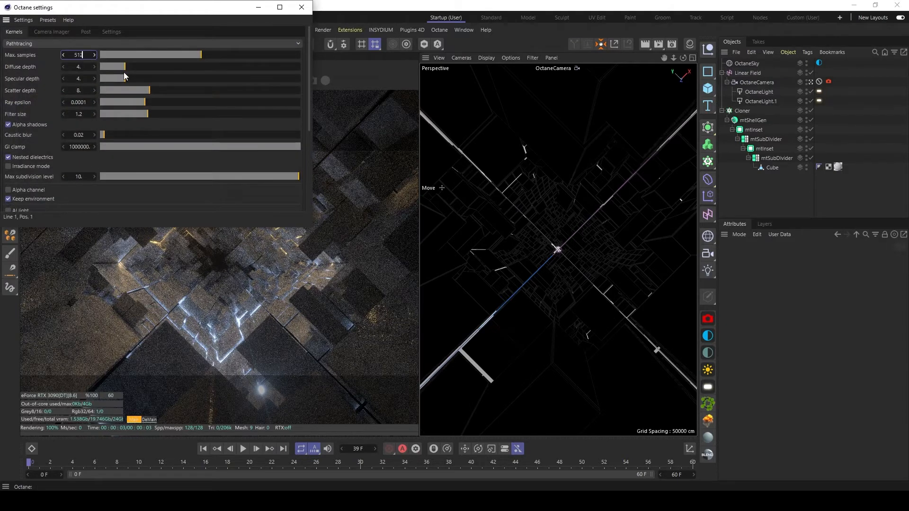
pyautogui.press('Return')
pyautogui.click(301, 7)
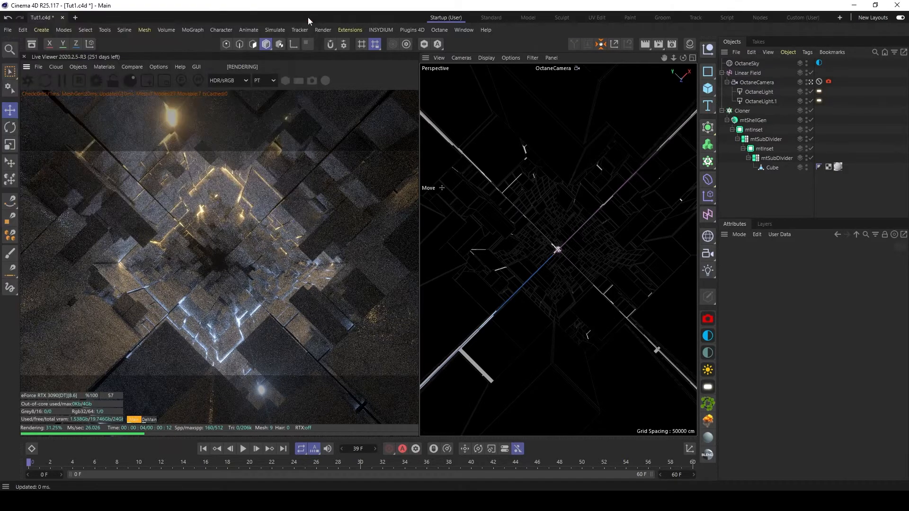
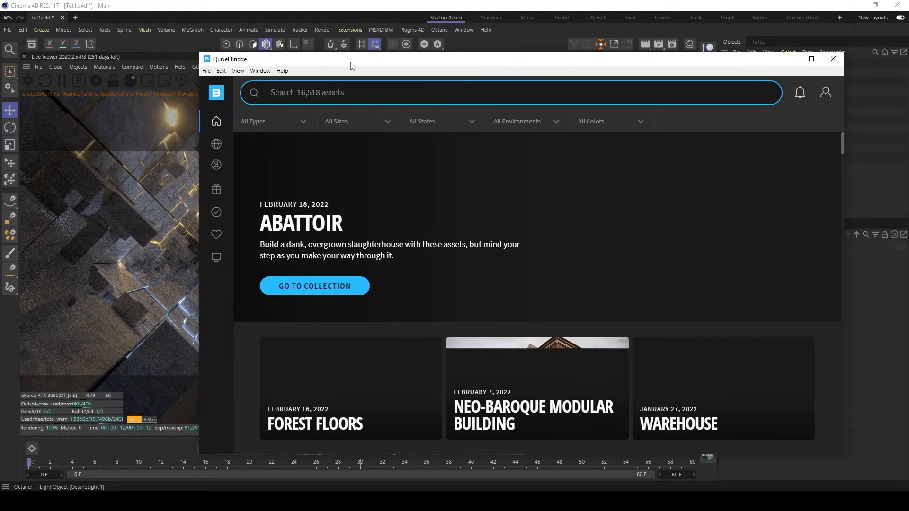
# - Search Quixel Bridge for marble and download the Ziarat White Marble surface at 2K resolution
pyautogui.write('marbl')
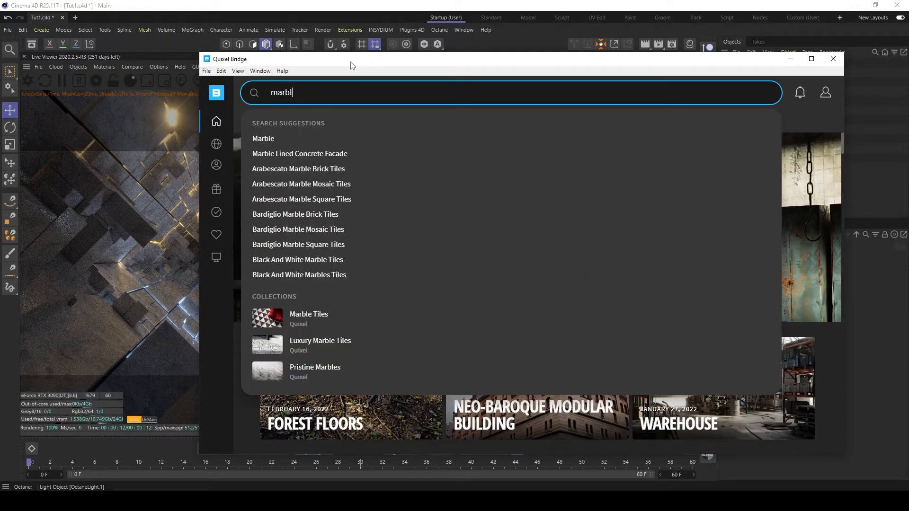
pyautogui.write('e')
pyautogui.press('Return')
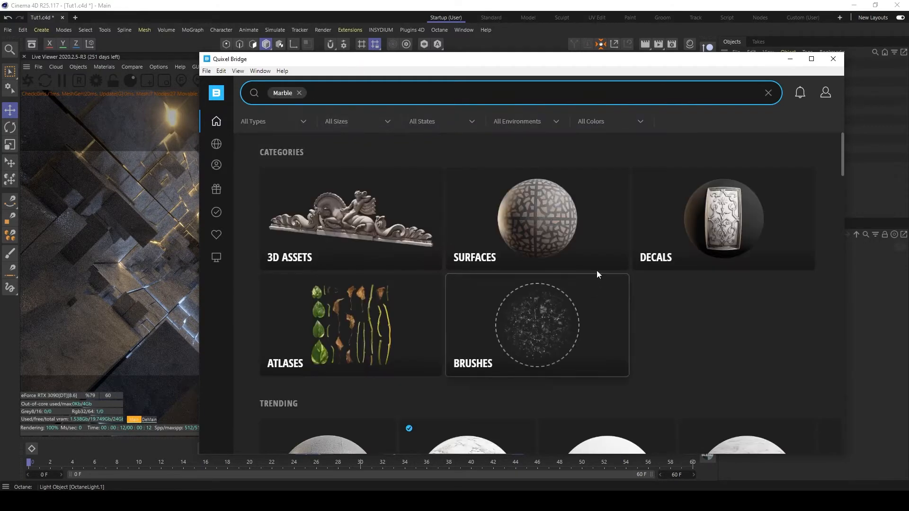
pyautogui.scroll(-3, 552, 235)
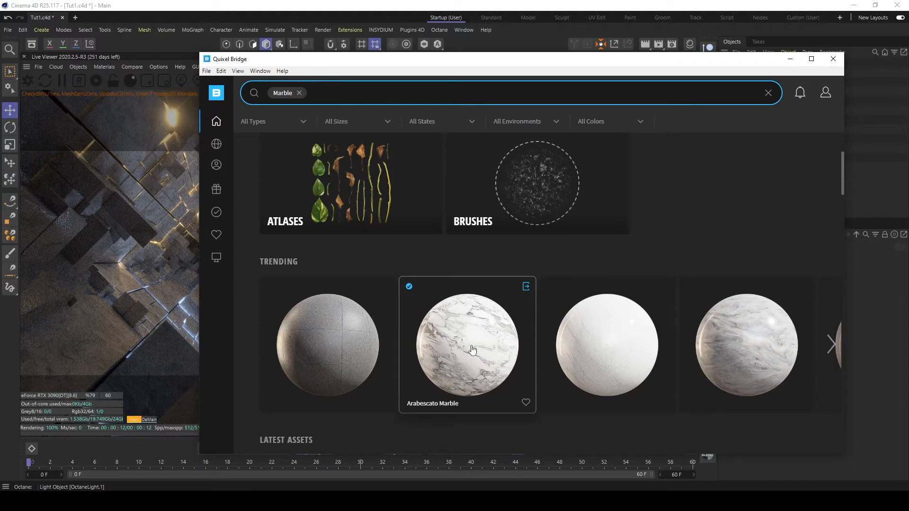
pyautogui.click(753, 341)
pyautogui.moveTo(621, 65); pyautogui.dragTo(566, 47)
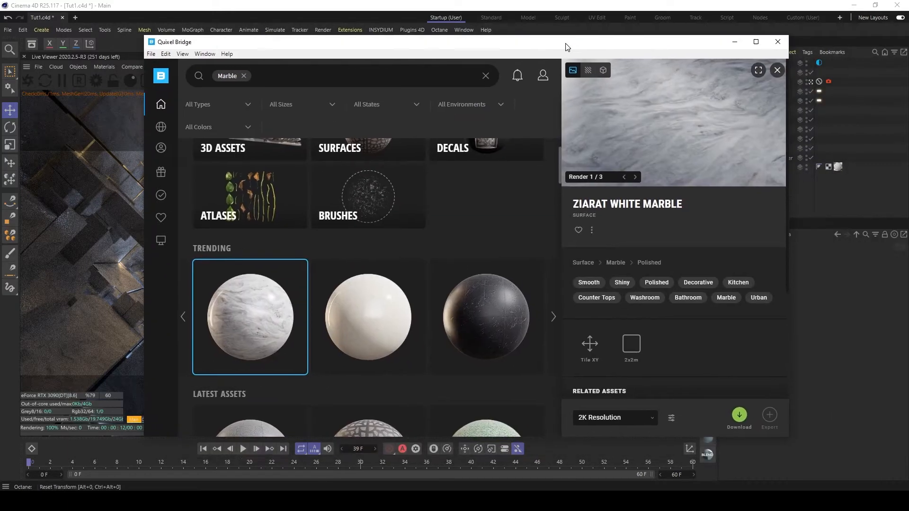
pyautogui.click(740, 416)
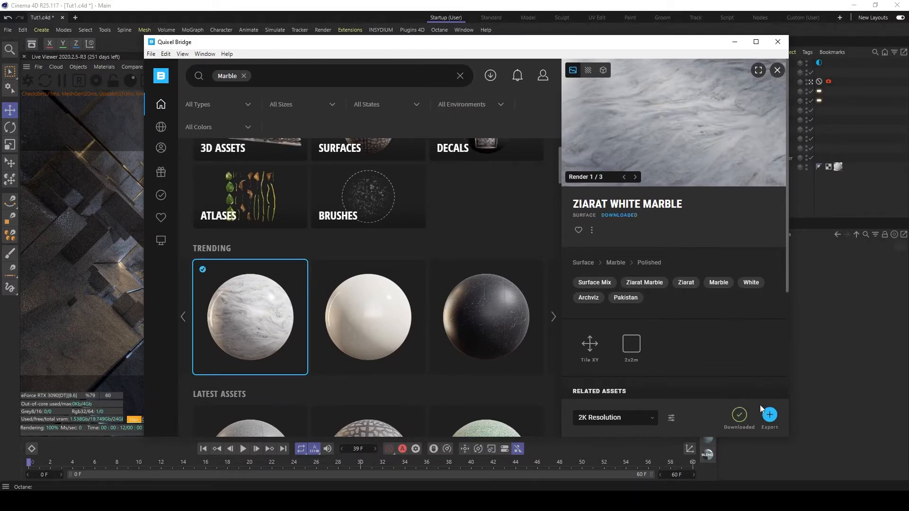
# - Switch the renderer from Standard to Octane Renderer in Cinema 4D's render settings and close them
pyautogui.moveTo(603, 45); pyautogui.dragTo(564, 143)
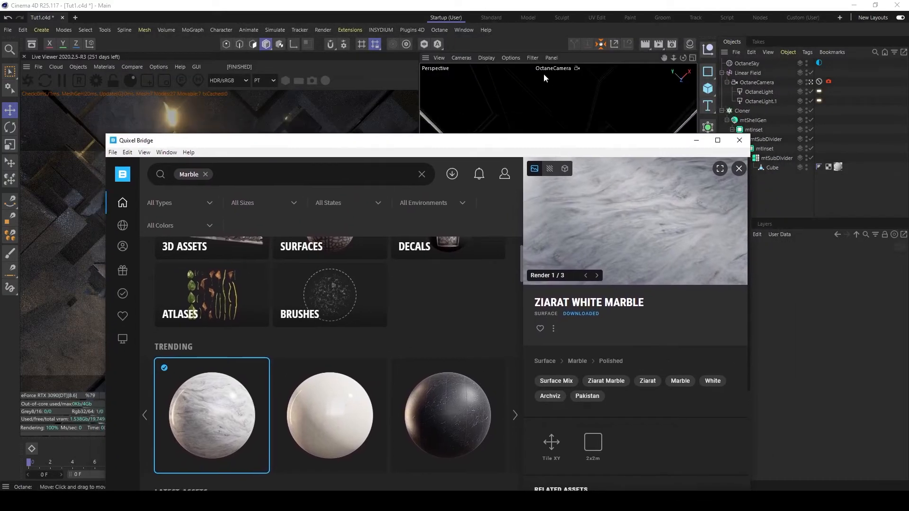
pyautogui.click(673, 44)
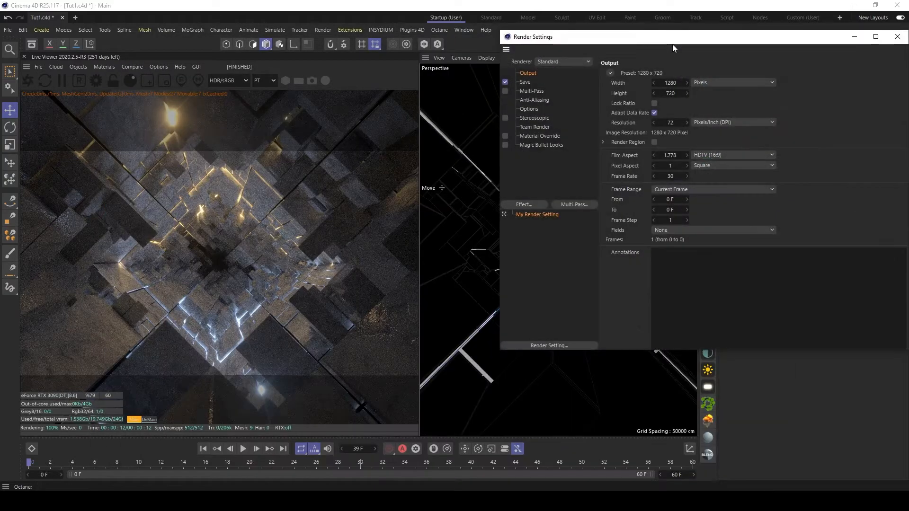
pyautogui.click(562, 62)
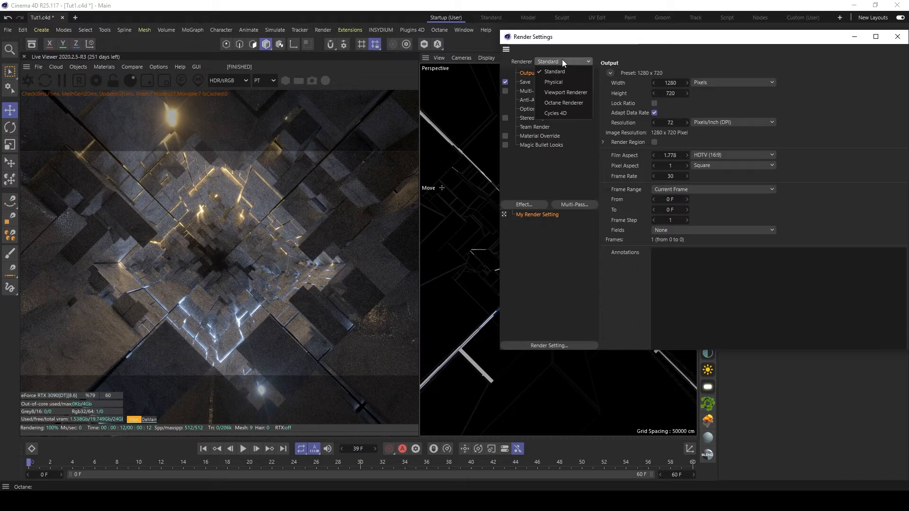
pyautogui.click(563, 102)
pyautogui.moveTo(639, 39); pyautogui.dragTo(524, 39)
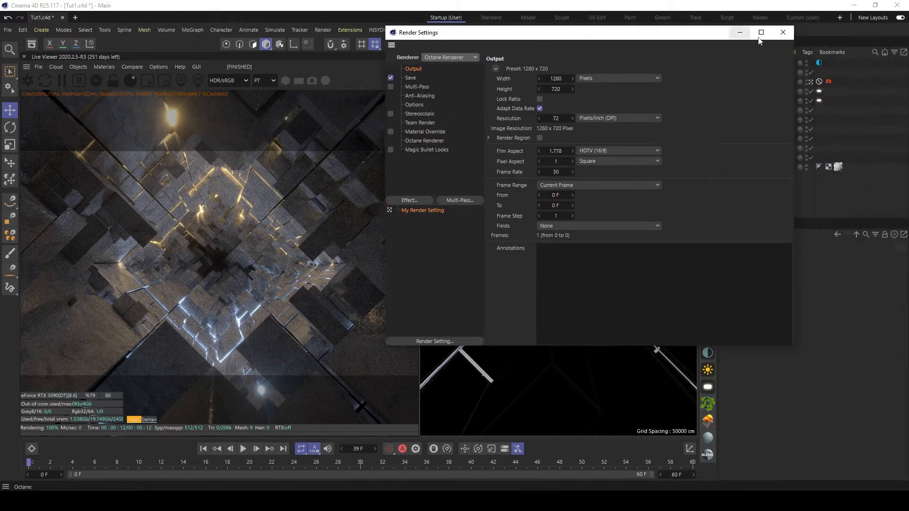
pyautogui.click(785, 38)
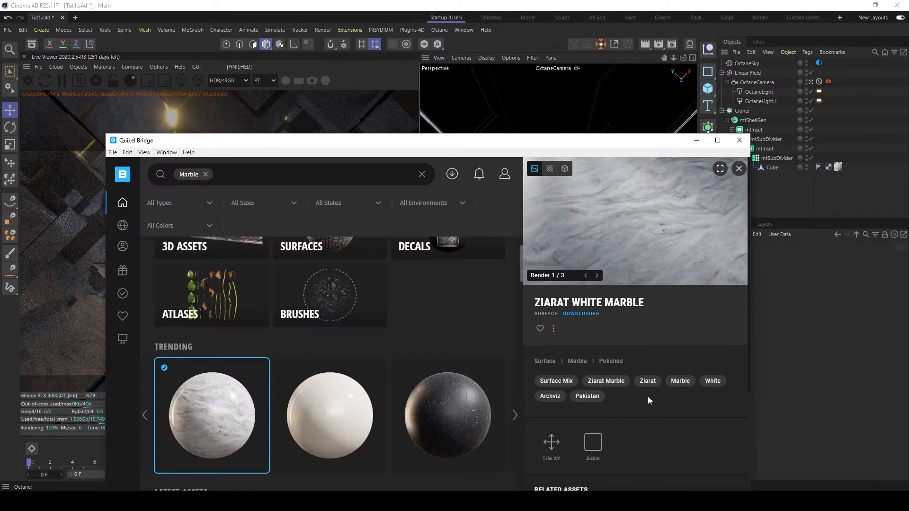
# - Export the downloaded Ziarat White Marble from Quixel Bridge to Cinema 4D and minimize Bridge
pyautogui.moveTo(647, 144); pyautogui.dragTo(591, 50)
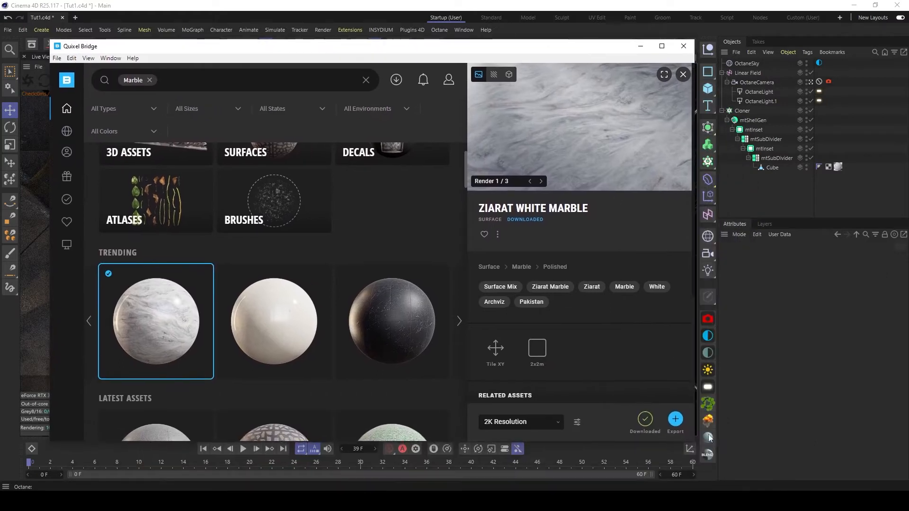
pyautogui.click(674, 419)
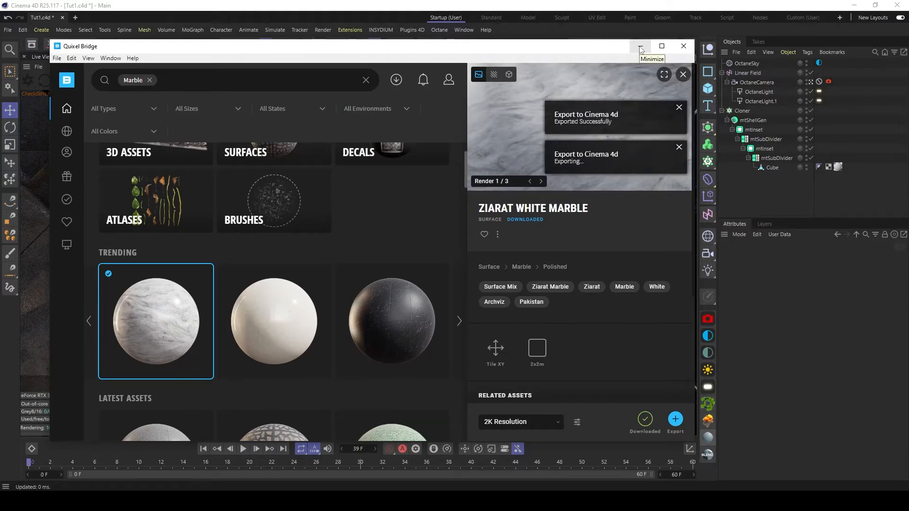
pyautogui.click(640, 48)
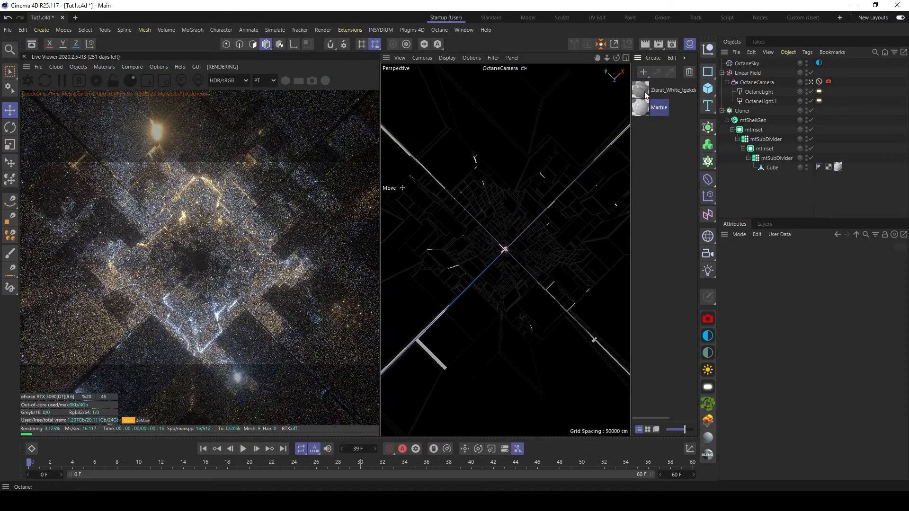
# - Try the Ziarat White material on the Cube's material tag and reassign the Marble material to it
pyautogui.click(837, 167)
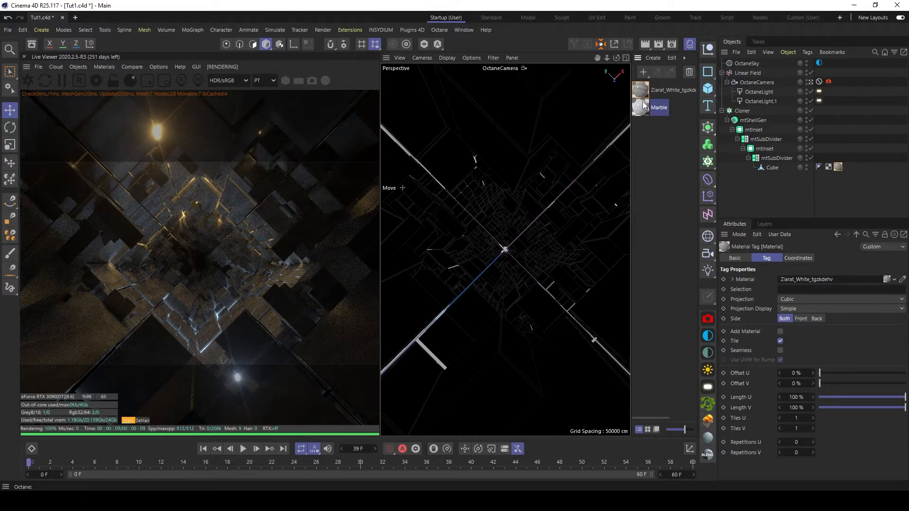
pyautogui.moveTo(643, 105); pyautogui.dragTo(842, 167)
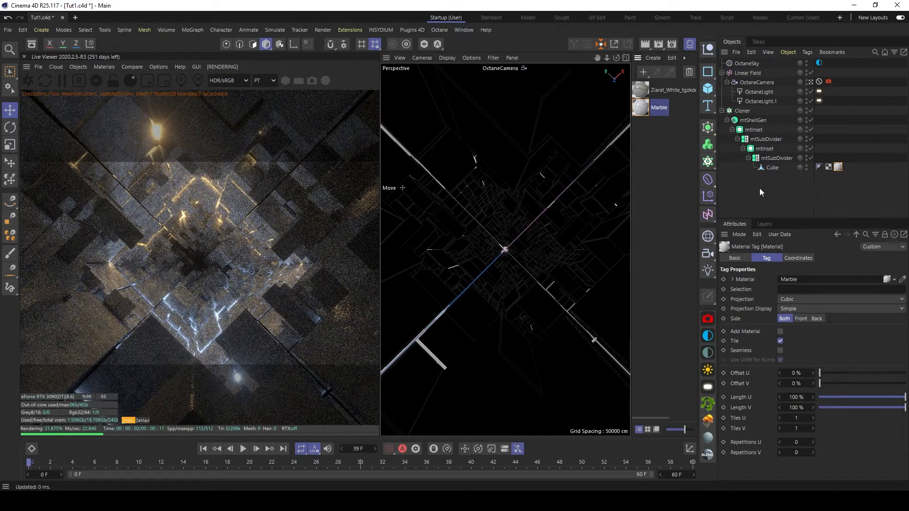
pyautogui.click(759, 188)
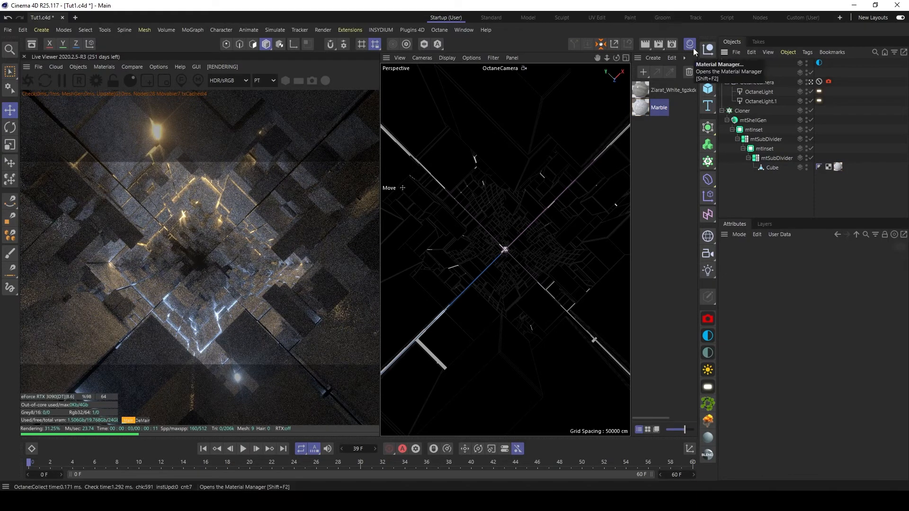
# - Delete the Ziarat White material from the scene and close the Material Manager
pyautogui.click(647, 89)
pyautogui.press('Delete')
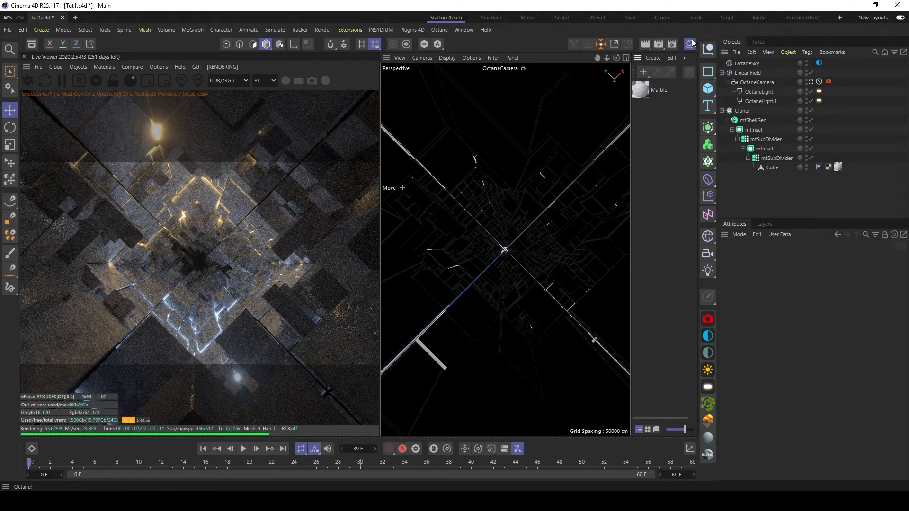
pyautogui.click(691, 44)
# - Disable auto focus in the Octane camera tag's thin lens depth of field and raise the aperture to about 1.394 cm
pyautogui.click(828, 81)
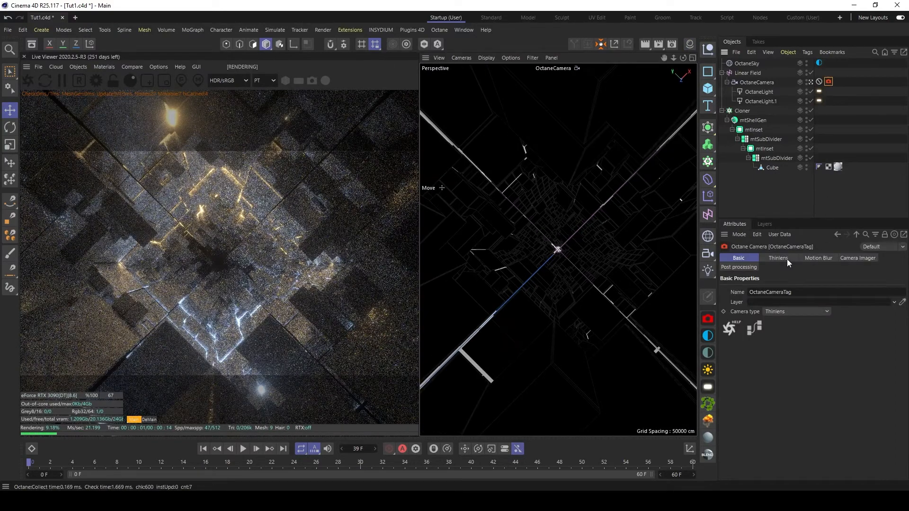
pyautogui.click(824, 260)
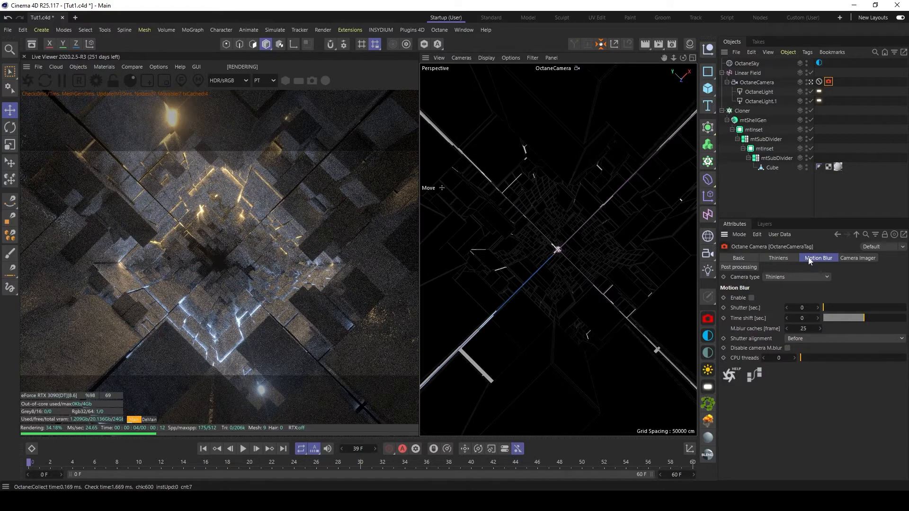
pyautogui.click(789, 257)
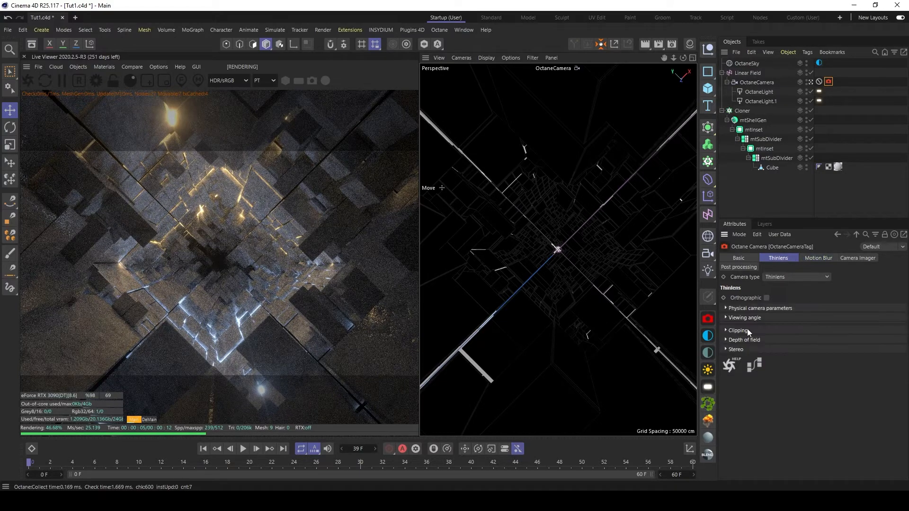
pyautogui.click(727, 340)
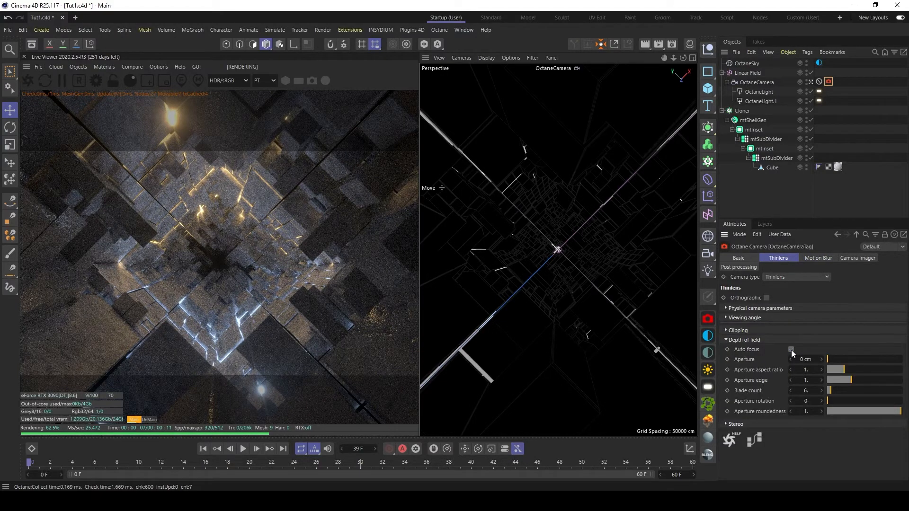
pyautogui.click(791, 350)
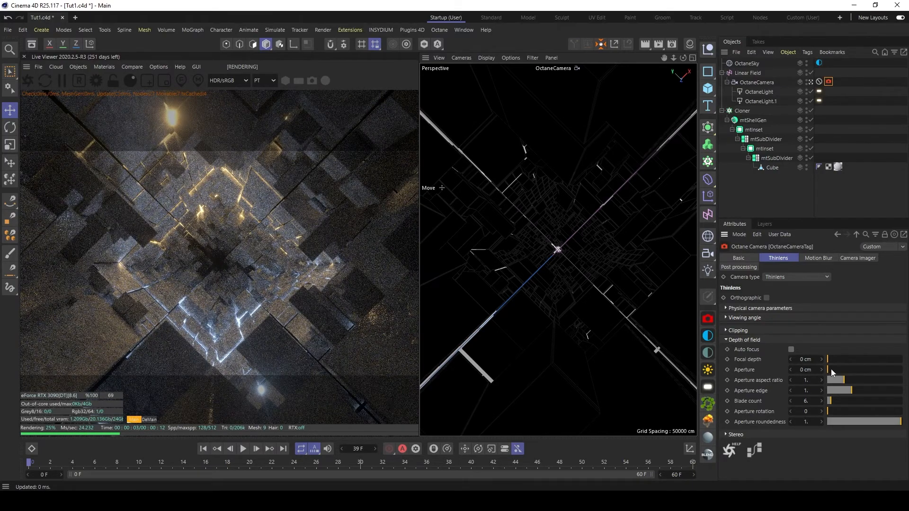
pyautogui.moveTo(831, 368); pyautogui.dragTo(851, 370)
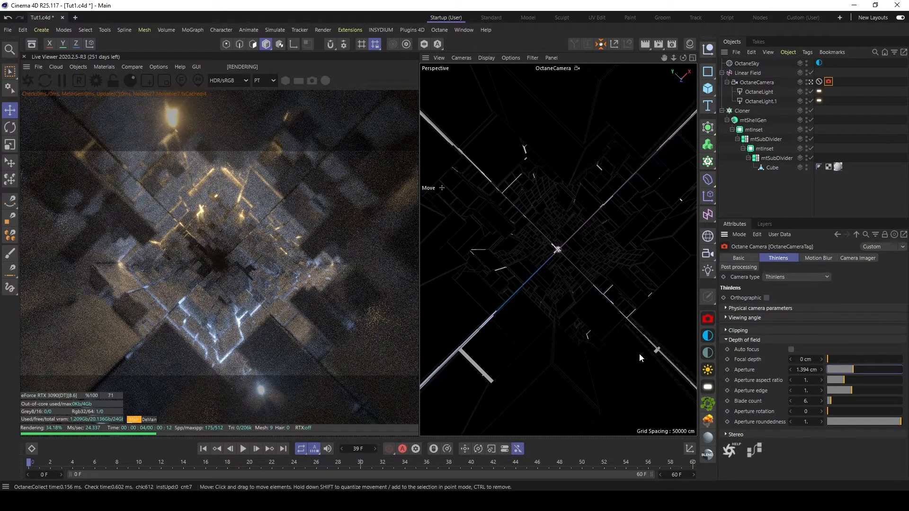
# - Set the Octane camera's focal depth to about 255.7 cm by picking focus on the rendered tunnel surface, and save the scene
pyautogui.moveTo(835, 359); pyautogui.dragTo(855, 359)
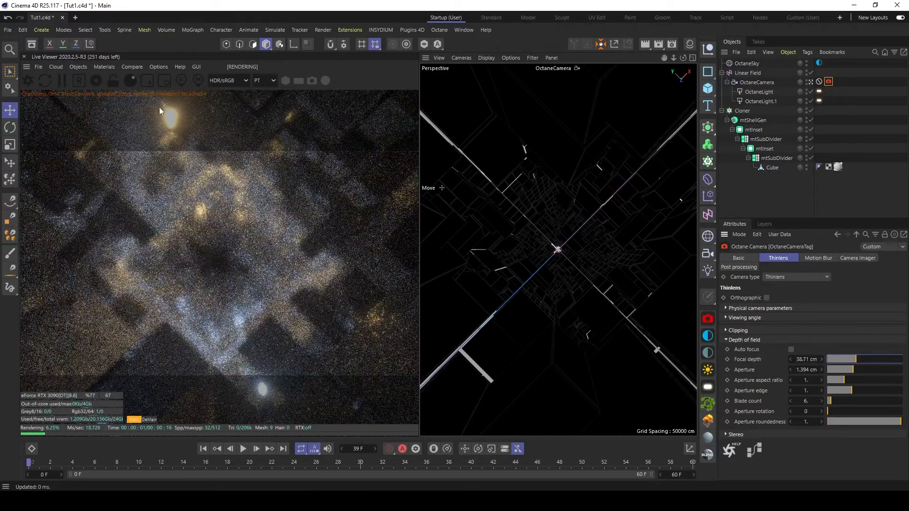
pyautogui.click(181, 81)
pyautogui.click(294, 275)
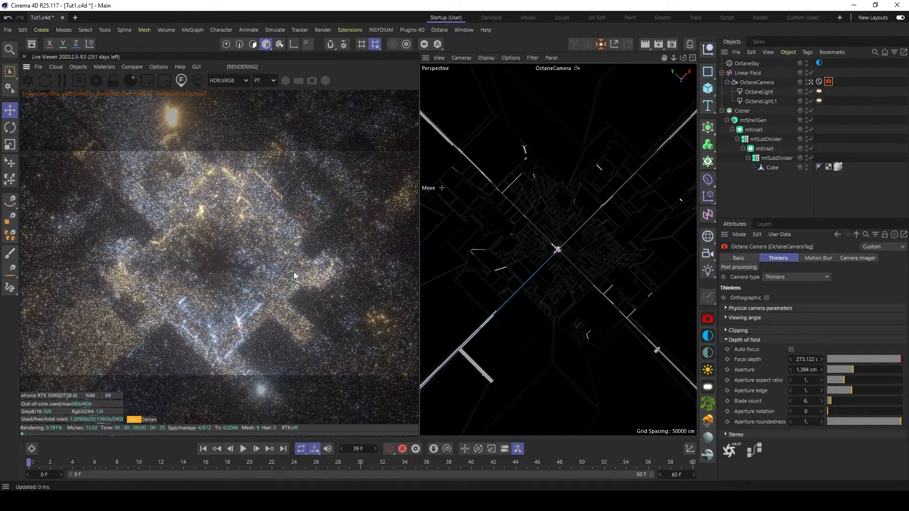
pyautogui.click(198, 311)
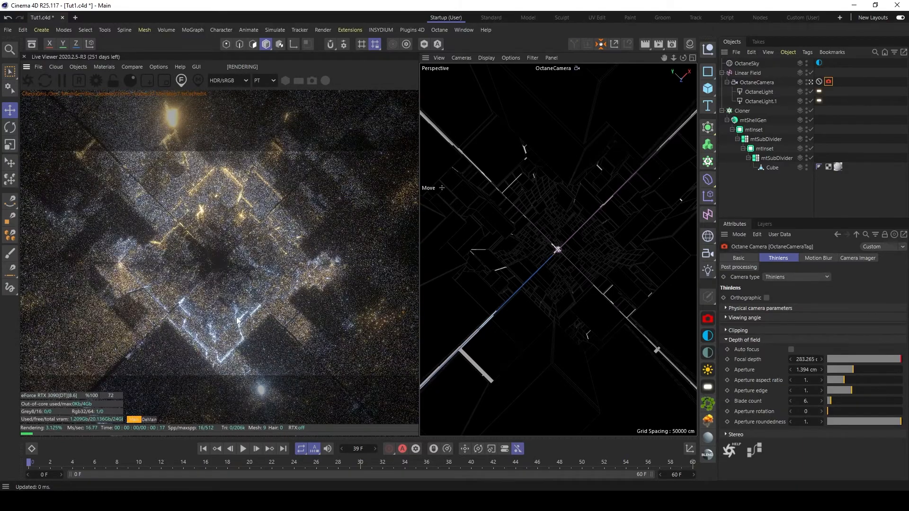
pyautogui.click(172, 301)
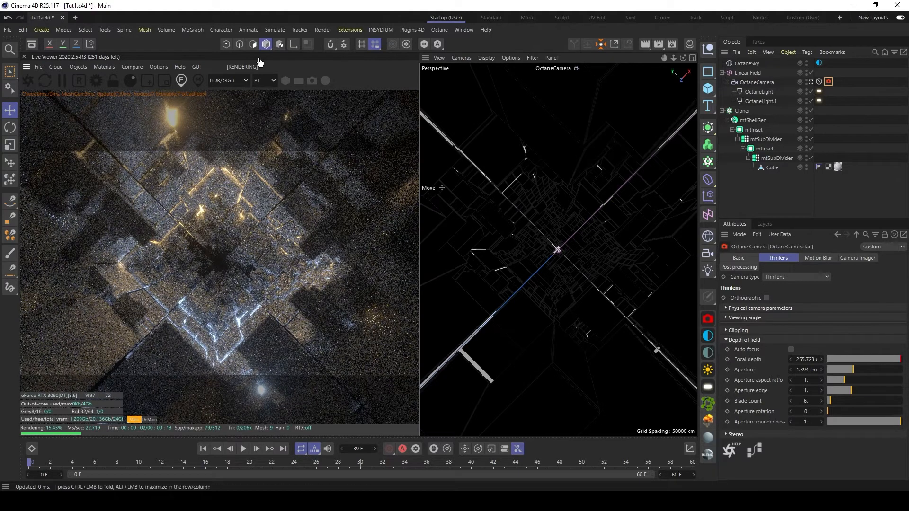
pyautogui.click(181, 80)
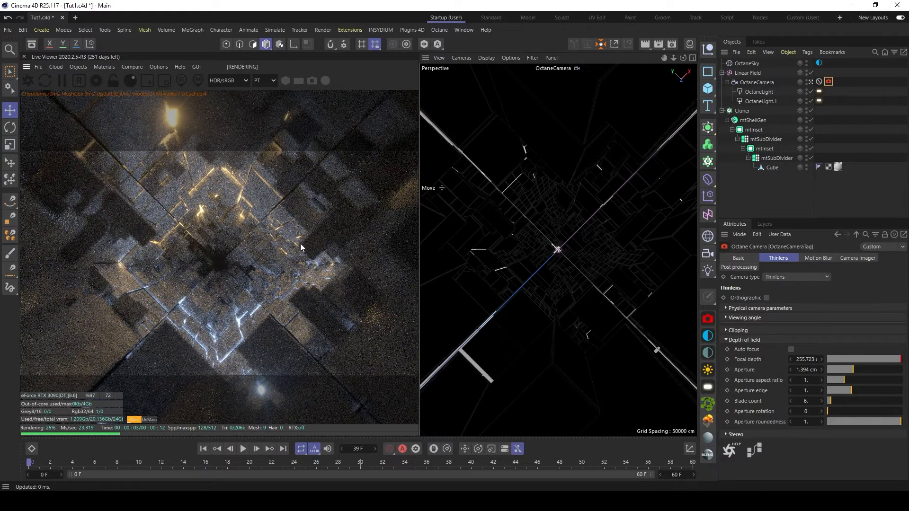
pyautogui.click(806, 360)
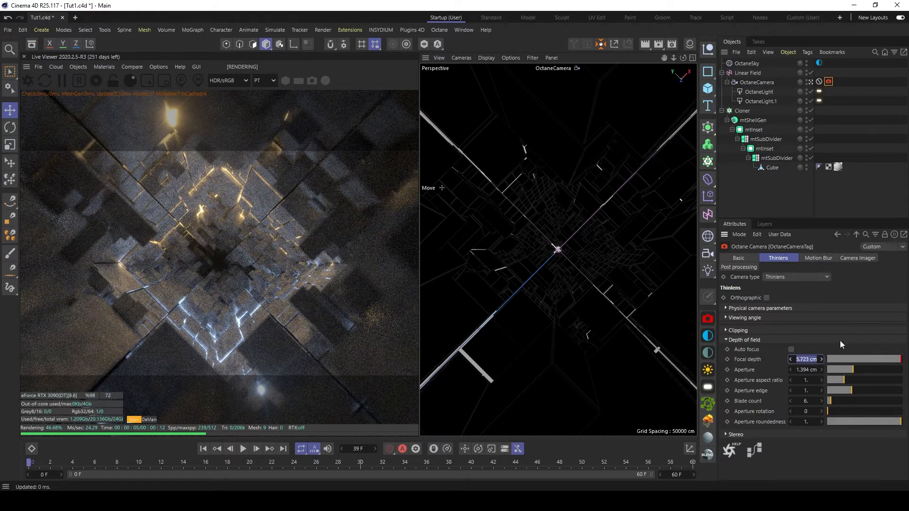
pyautogui.press('Return')
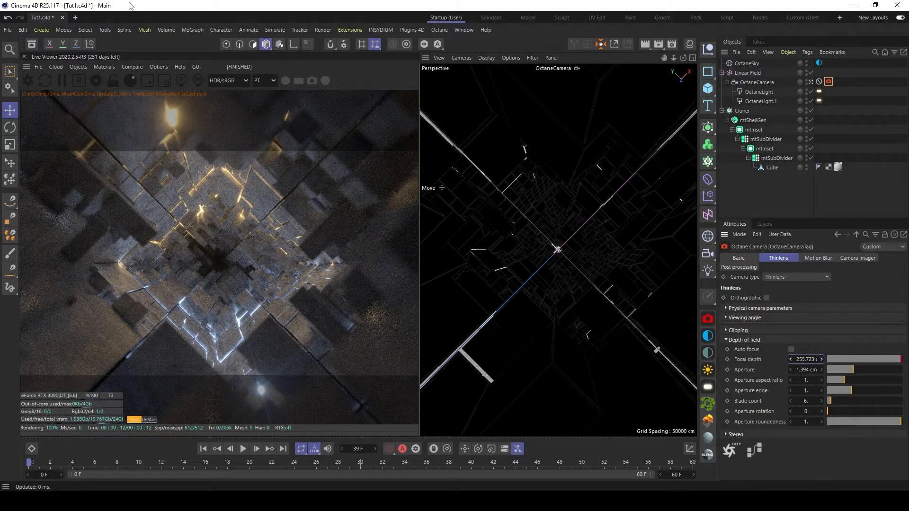
pyautogui.hotkey('ctrl', 's')
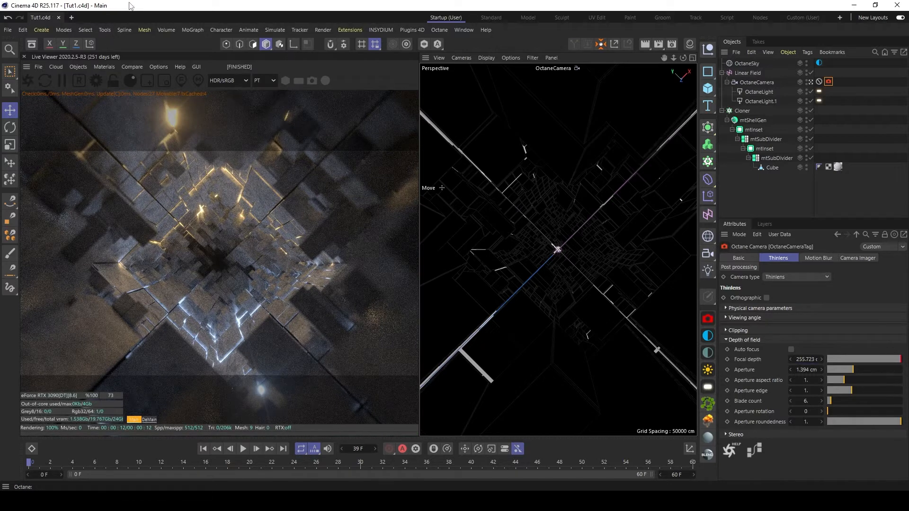
# - Configure the render output to 1920 x 1080 with locked ratio and an All Frames range, and close the render settings
pyautogui.click(670, 44)
pyautogui.moveTo(669, 39); pyautogui.dragTo(615, 47)
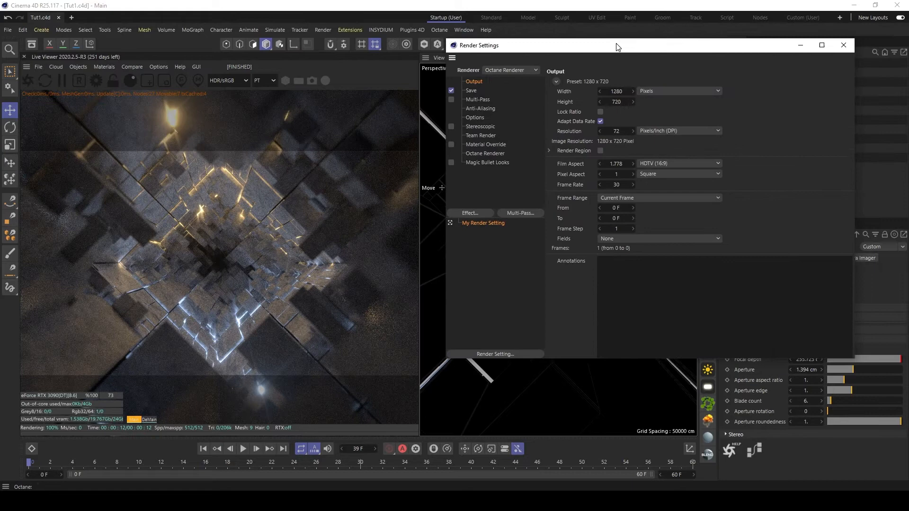
pyautogui.click(600, 111)
pyautogui.press('Return')
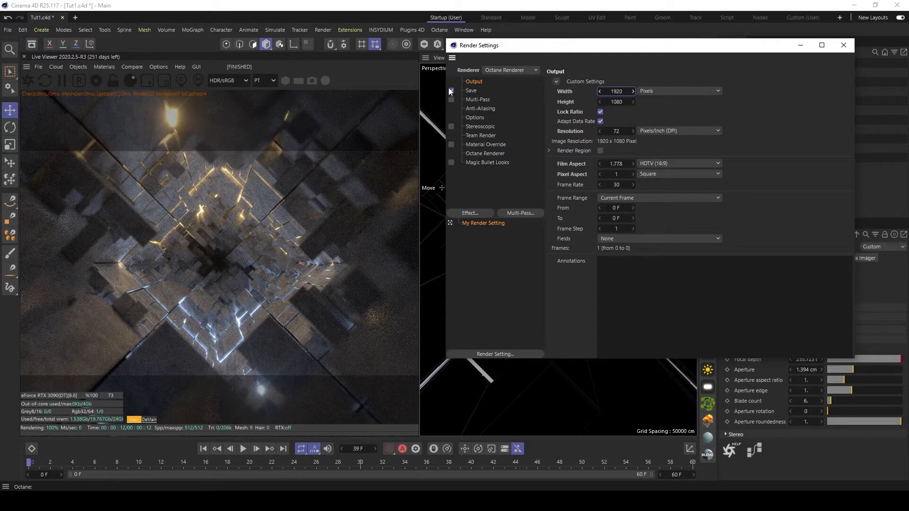
pyautogui.click(627, 198)
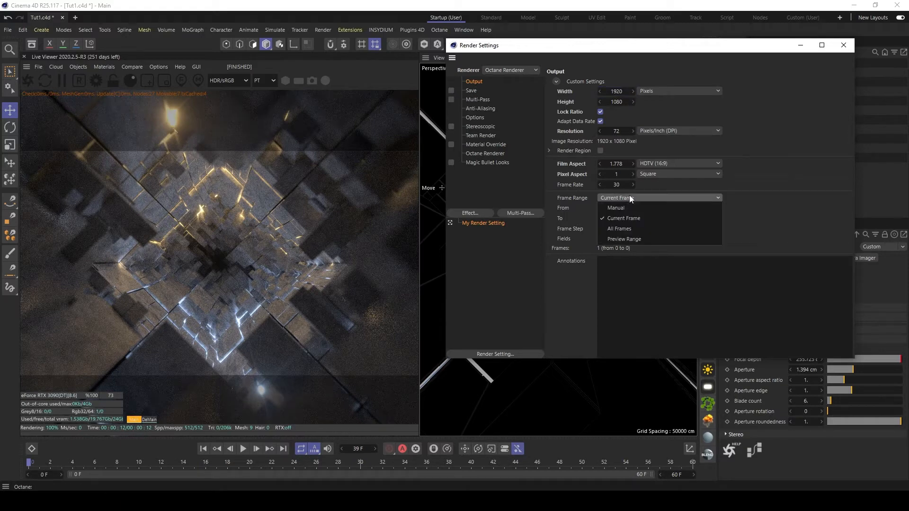
pyautogui.click(621, 230)
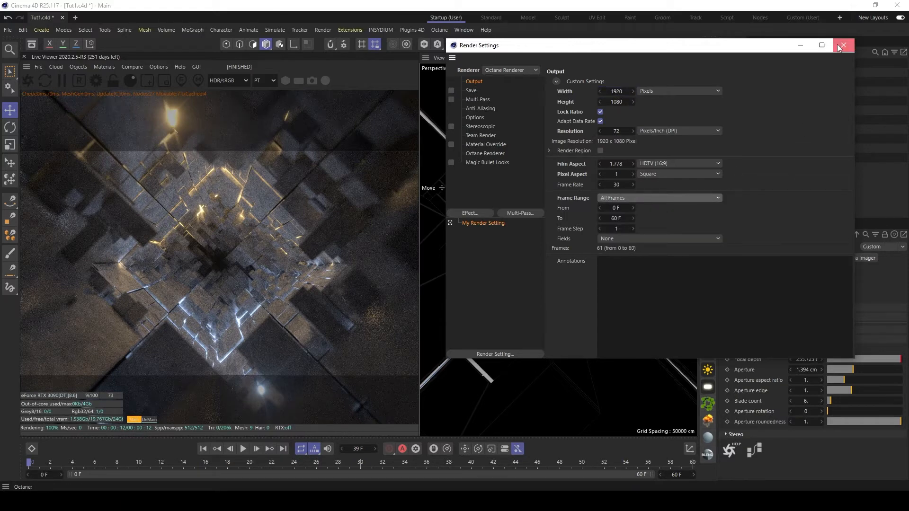
pyautogui.click(843, 46)
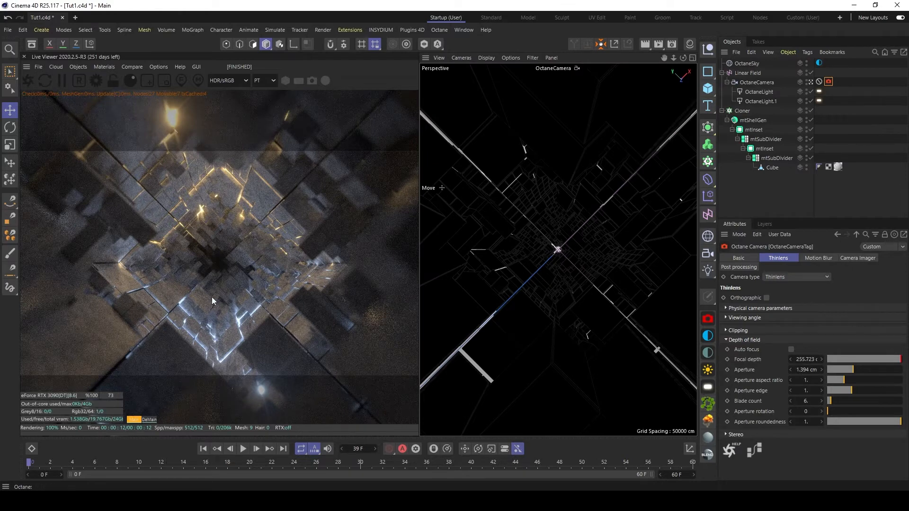
# - Send the first frame's Live Viewer render to the Picture Viewer and resize its window to uncover the timeline
pyautogui.rightClick(236, 254)
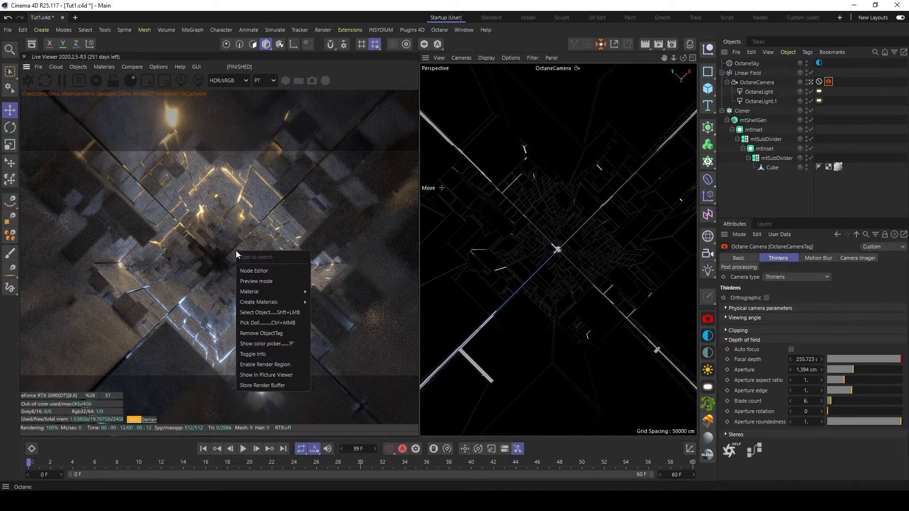
pyautogui.click(283, 375)
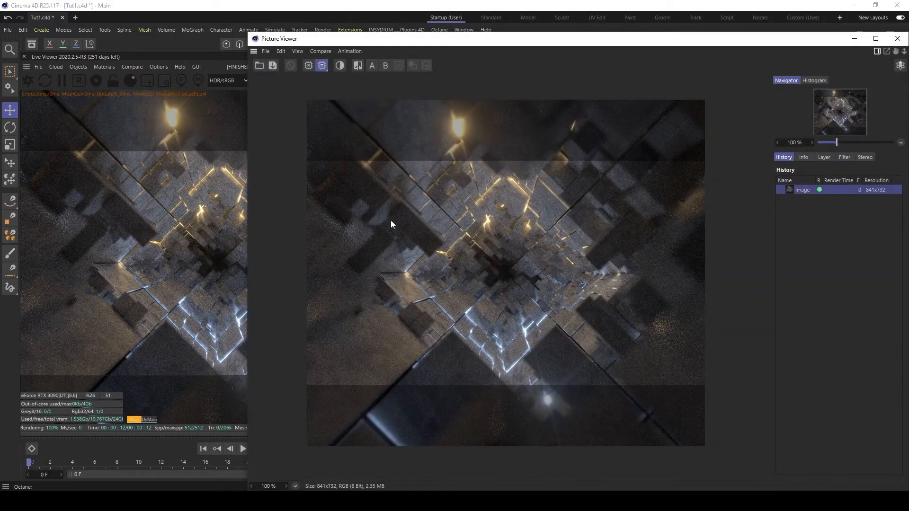
pyautogui.moveTo(485, 42); pyautogui.dragTo(276, 16)
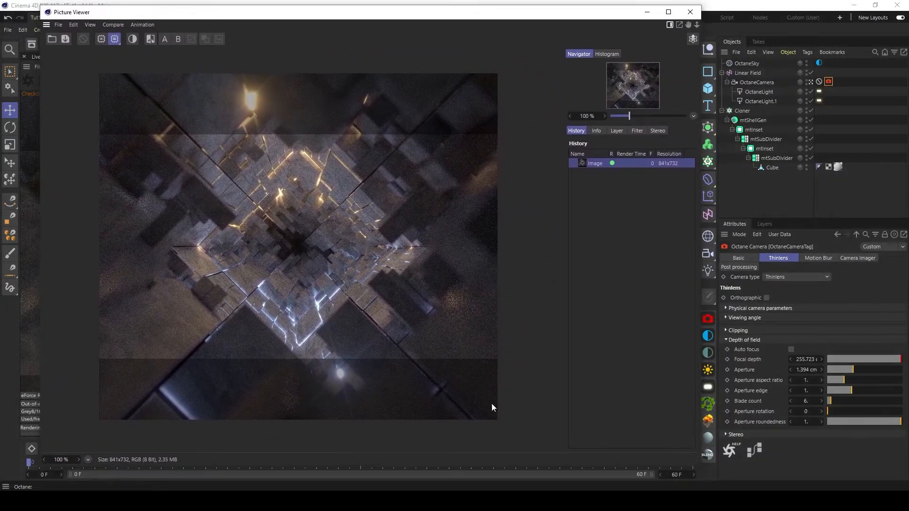
pyautogui.moveTo(699, 465); pyautogui.dragTo(730, 404)
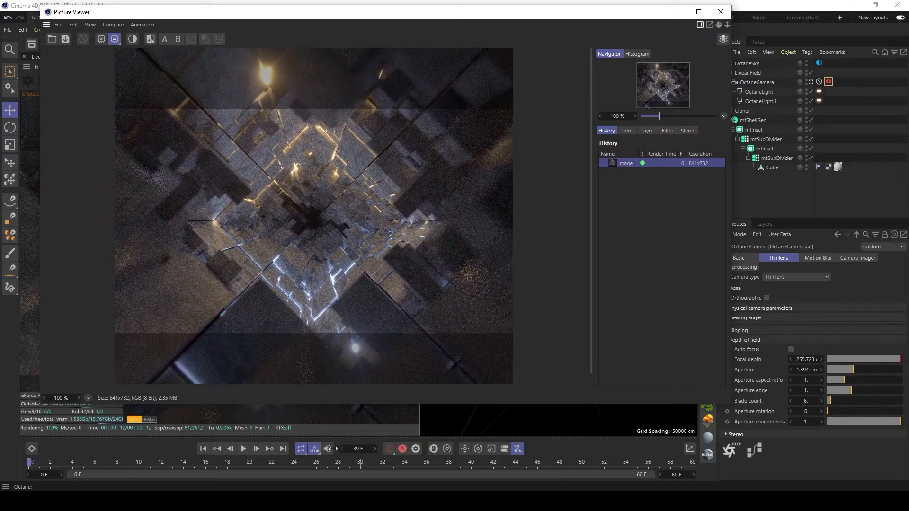
# - Go to the animation's last frame and send its finished Live Viewer render to the Picture Viewer
pyautogui.click(284, 448)
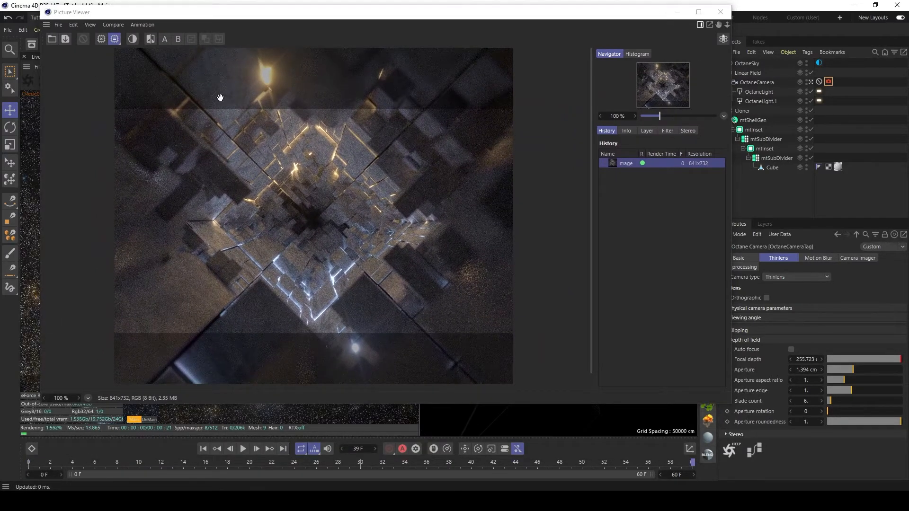
pyautogui.moveTo(255, 16); pyautogui.dragTo(451, 28)
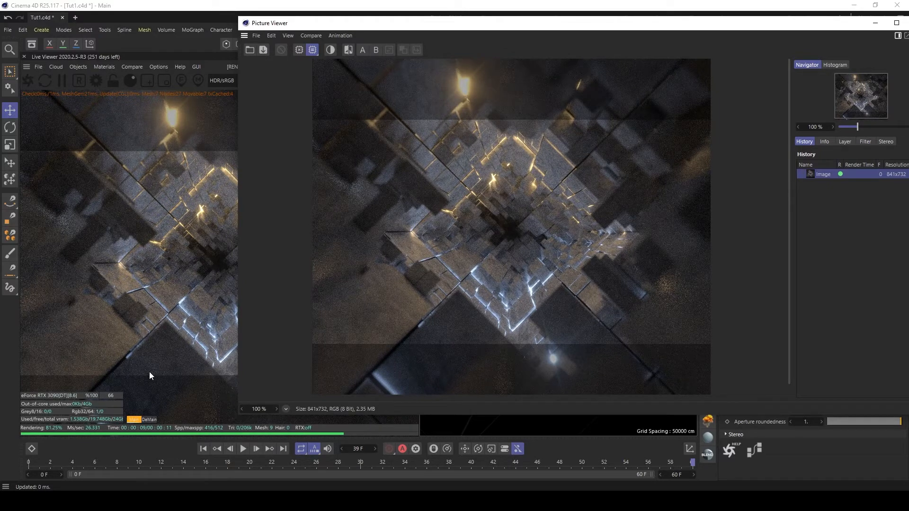
pyautogui.rightClick(163, 276)
pyautogui.moveTo(194, 329)
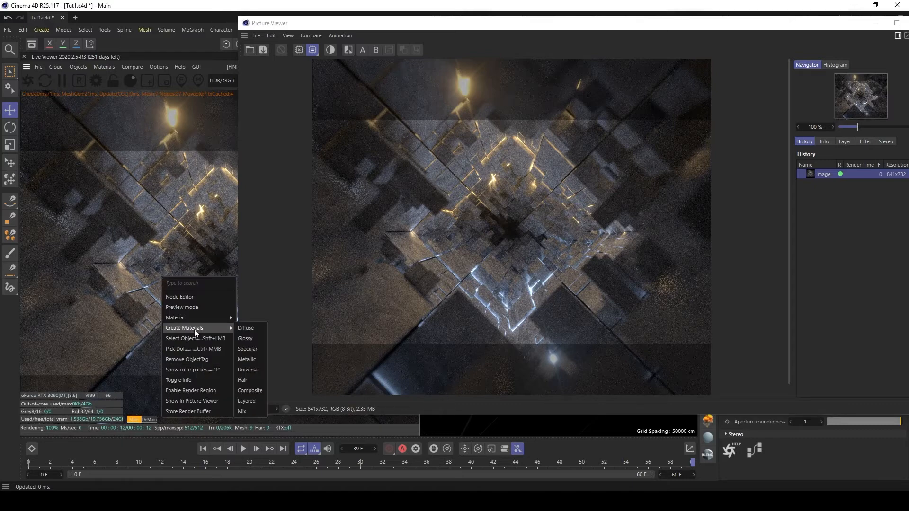
pyautogui.click(188, 401)
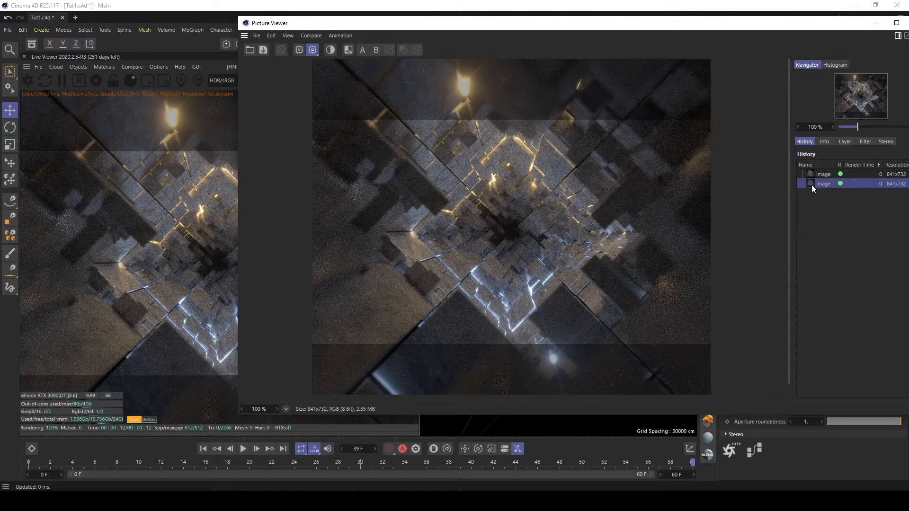
# - Compare the first-frame and last-frame renders by alternating between them in the history, and close the Picture Viewer
pyautogui.click(822, 175)
pyautogui.press('Down')
pyautogui.press('Up')
pyautogui.press('Down')
pyautogui.press('Up')
pyautogui.press('Down')
pyautogui.press('Up')
pyautogui.press('Down')
pyautogui.press('Up')
pyautogui.press('Down')
pyautogui.moveTo(857, 27); pyautogui.dragTo(790, 30)
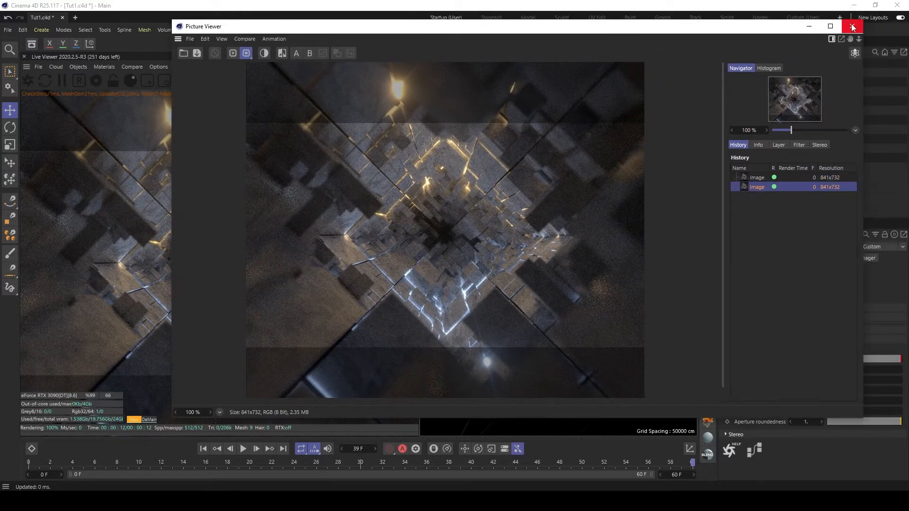
pyautogui.click(853, 27)
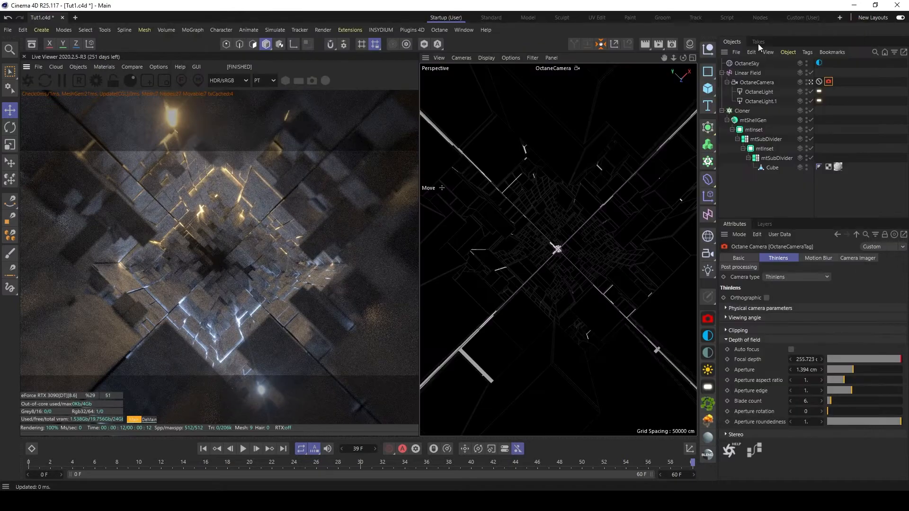
# - Set the Octane Pathtracing kernel's max samples to 2048 and close the Octane settings
pyautogui.click(97, 81)
pyautogui.doubleClick(87, 55)
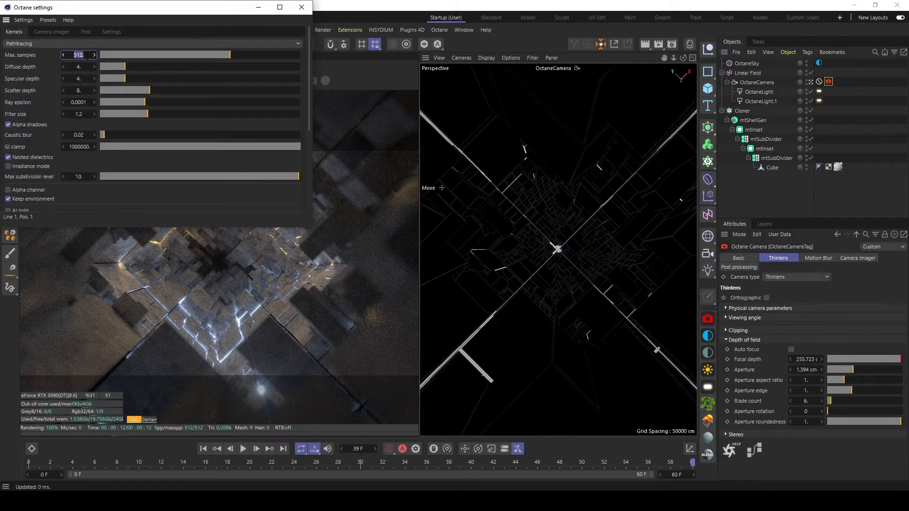
pyautogui.write('2048')
pyautogui.press('Return')
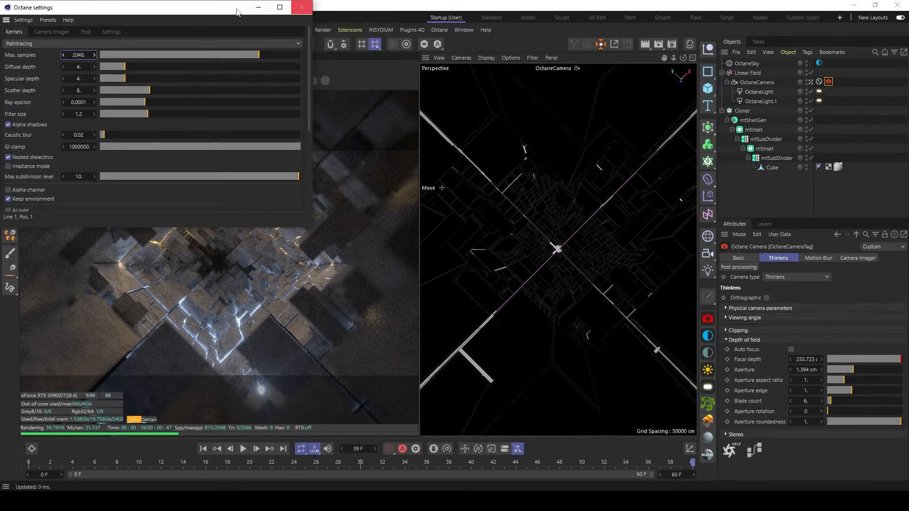
pyautogui.moveTo(237, 9); pyautogui.dragTo(345, 41)
pyautogui.click(412, 45)
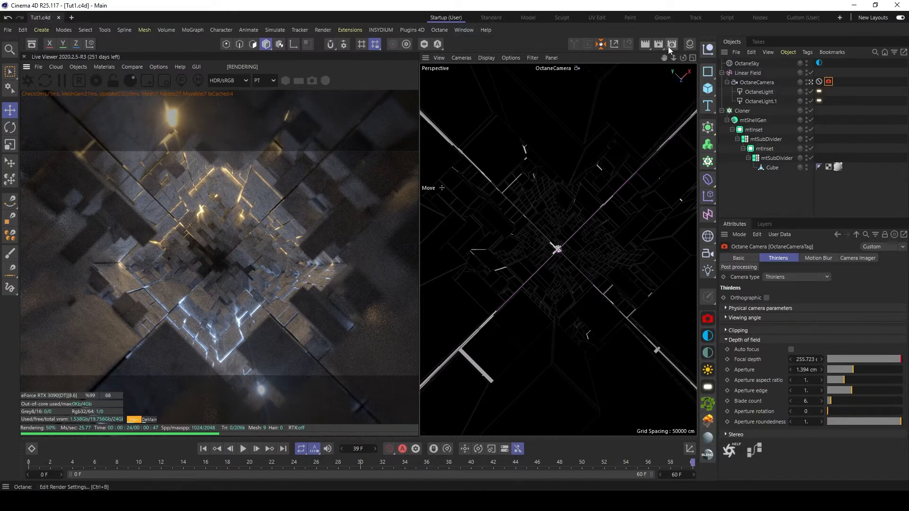
# - Enable the Octane Renderer's Render AOV group and set its pass file to "Tutorial" in the project's EXPORT folder
pyautogui.click(668, 46)
pyautogui.moveTo(660, 38); pyautogui.dragTo(523, 20)
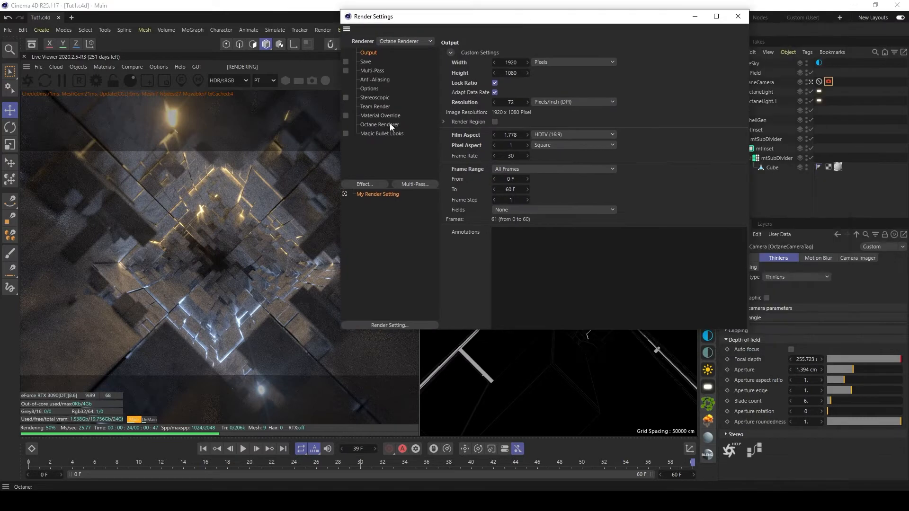
pyautogui.click(386, 124)
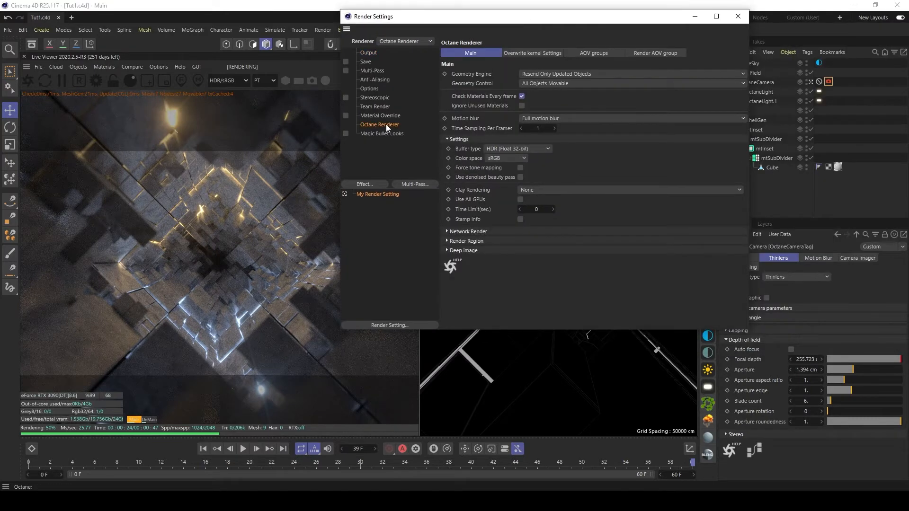
pyautogui.click(661, 54)
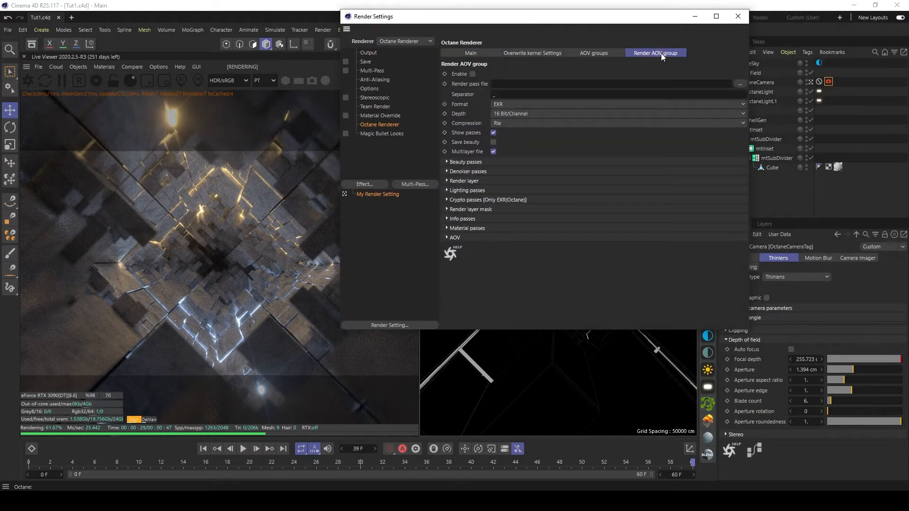
pyautogui.click(473, 74)
pyautogui.click(744, 83)
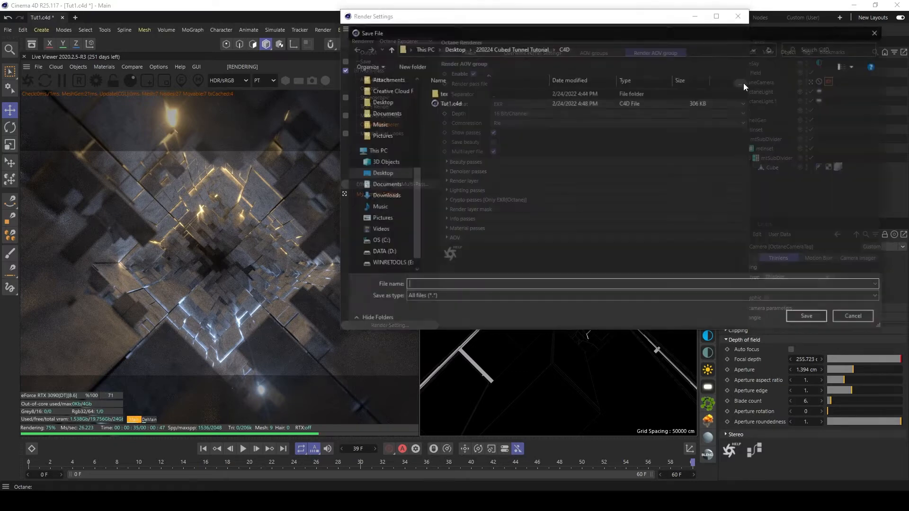
pyautogui.click(531, 49)
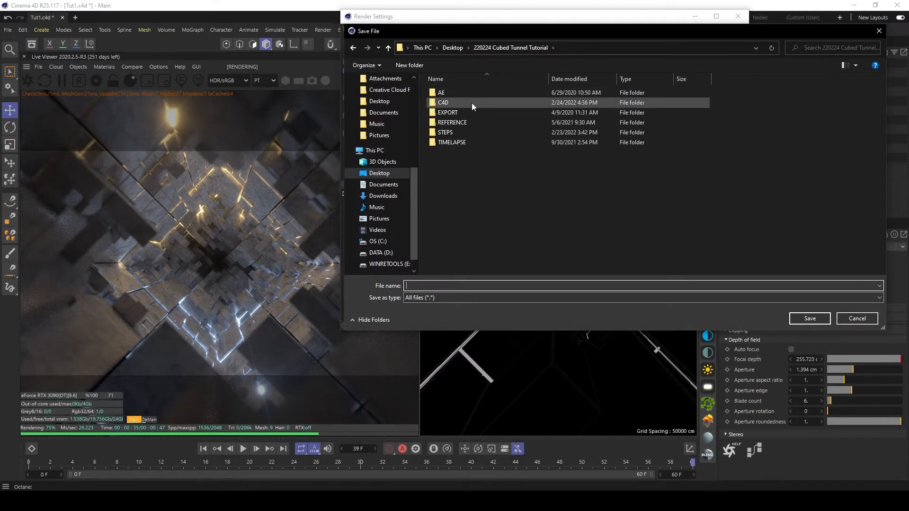
pyautogui.doubleClick(465, 109)
pyautogui.write('Tut')
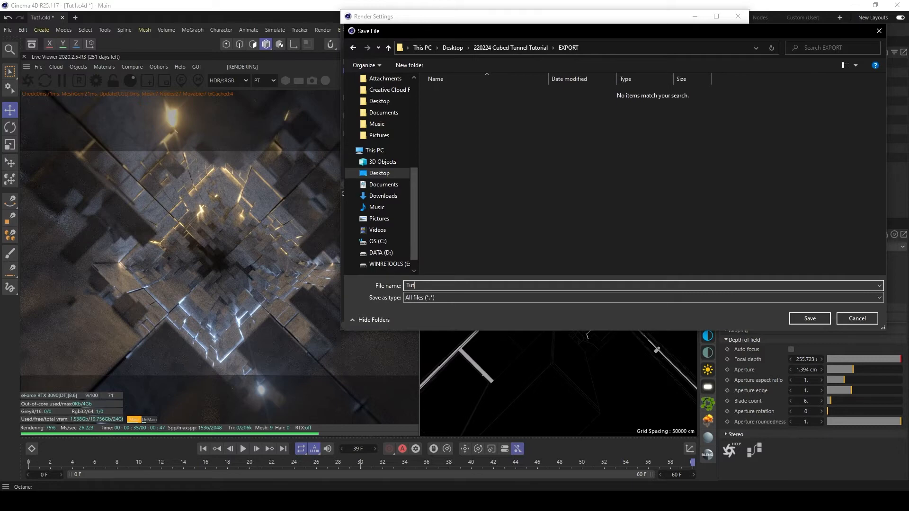
pyautogui.write('orial')
pyautogui.click(791, 318)
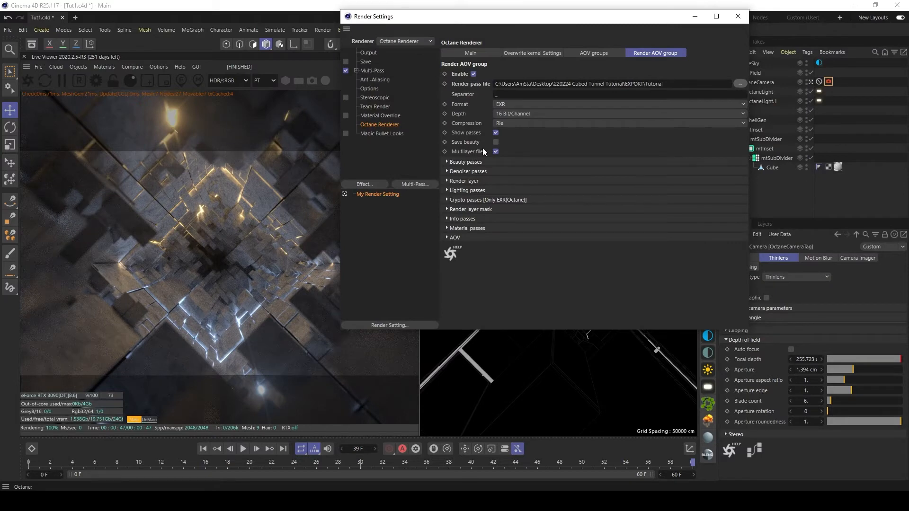
# - Disable the multilayer file and enable Folders for the render passes, and show the denoised beauty pass in the Live Viewer
pyautogui.click(496, 151)
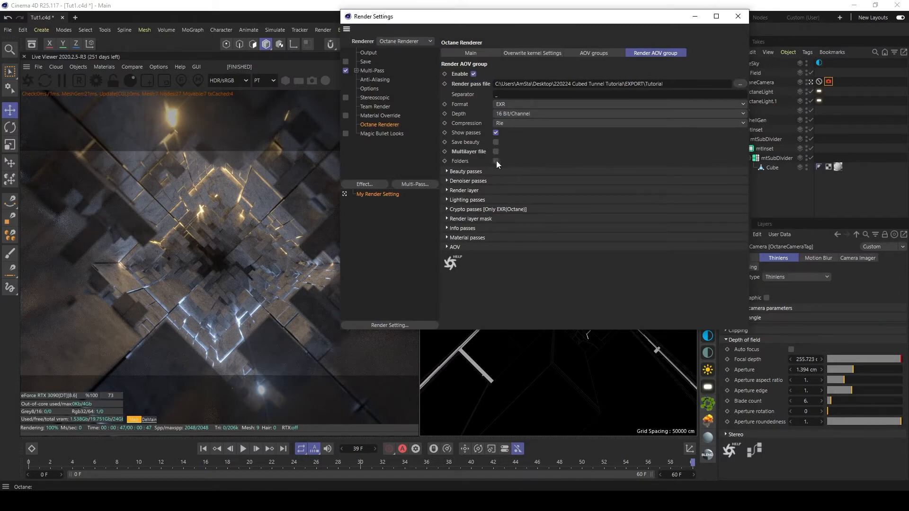
pyautogui.click(496, 162)
pyautogui.click(148, 420)
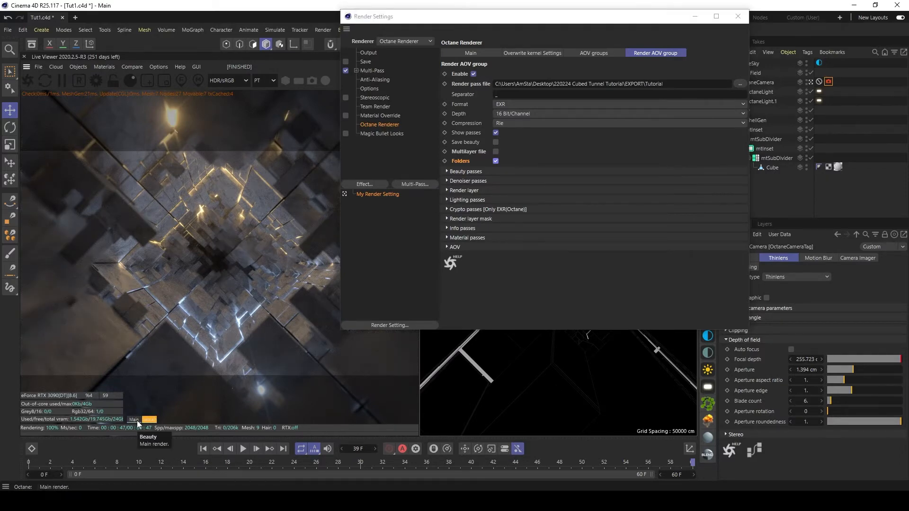
# - Enable the denoised diffuse direct, diffuse indirect, reflection direct and reflection indirect render passes
pyautogui.click(447, 181)
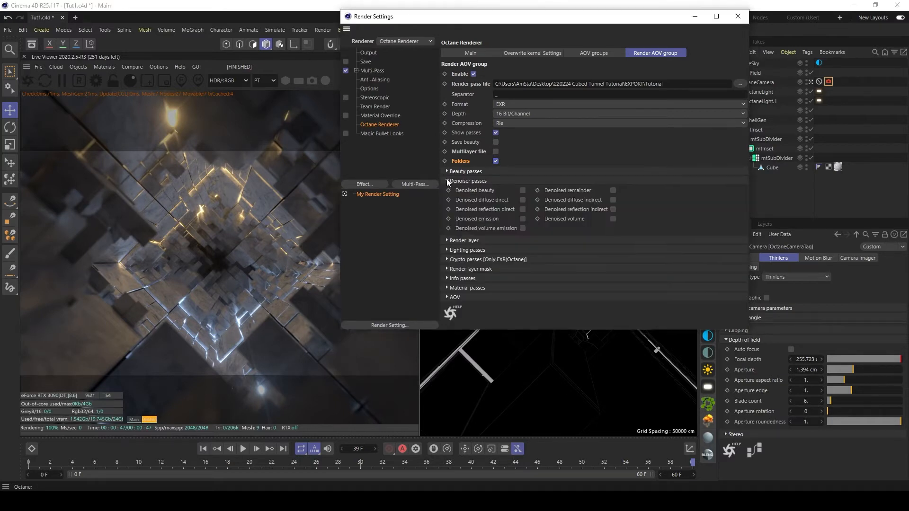
pyautogui.click(523, 200)
pyautogui.click(524, 209)
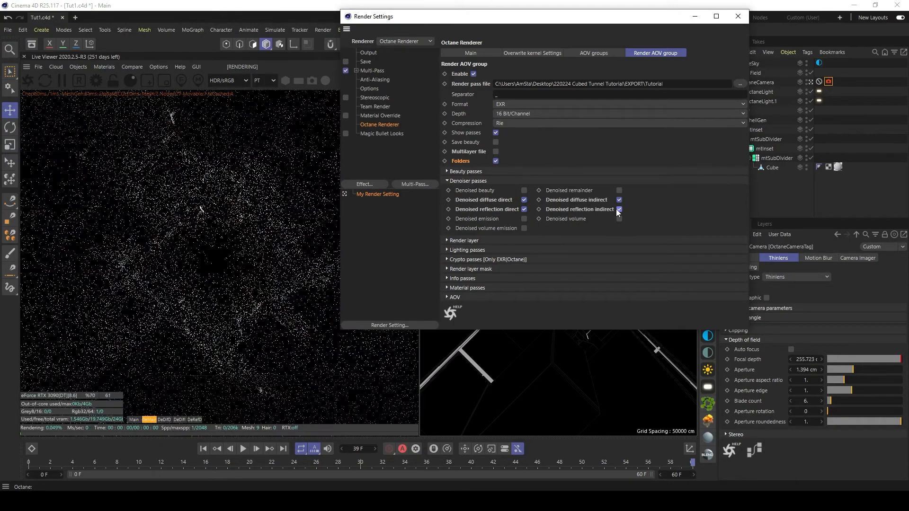
pyautogui.click(615, 209)
# - Enable the Post pass among the beauty passes
pyautogui.click(447, 171)
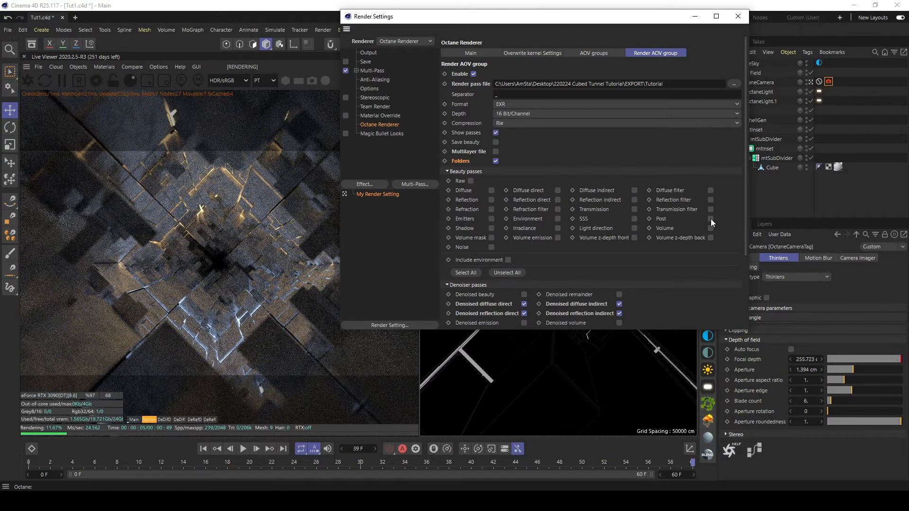
pyautogui.click(711, 219)
pyautogui.click(447, 171)
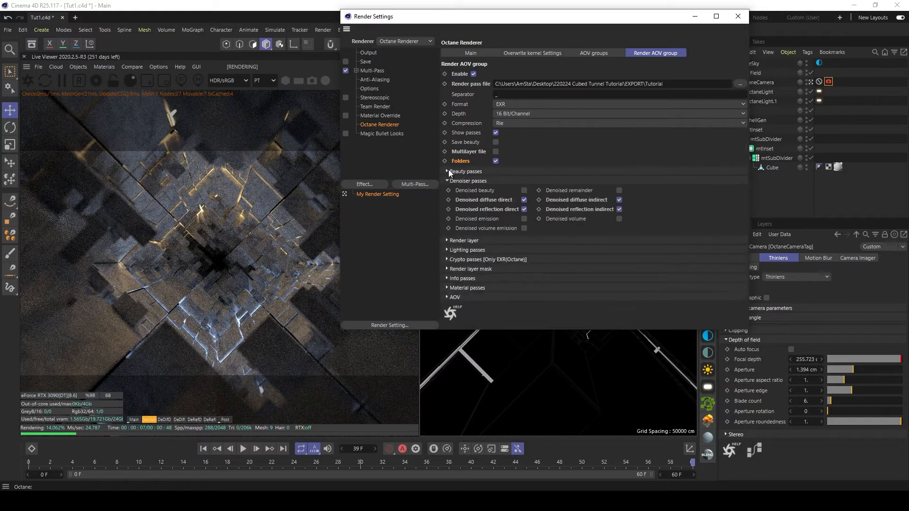
# - Enable the Render layer mask info pass and show it in the Live Viewer
pyautogui.click(448, 181)
pyautogui.click(448, 228)
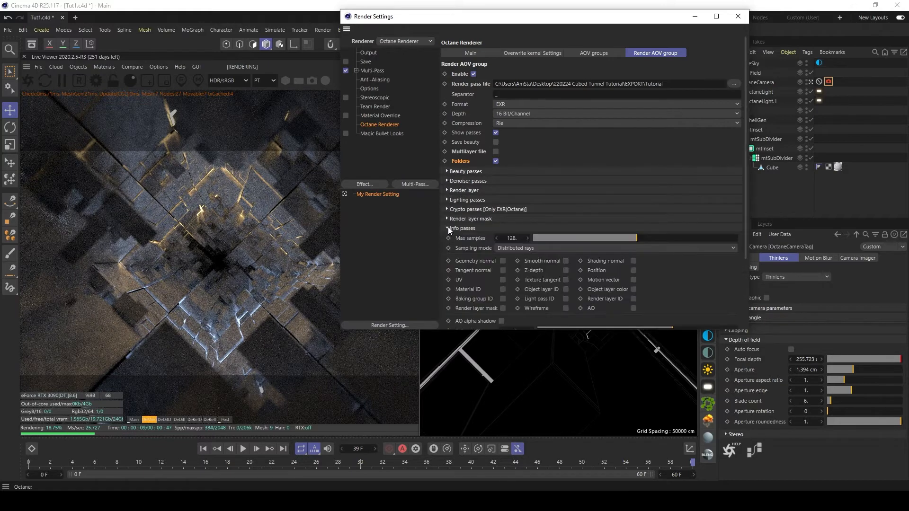
pyautogui.click(504, 308)
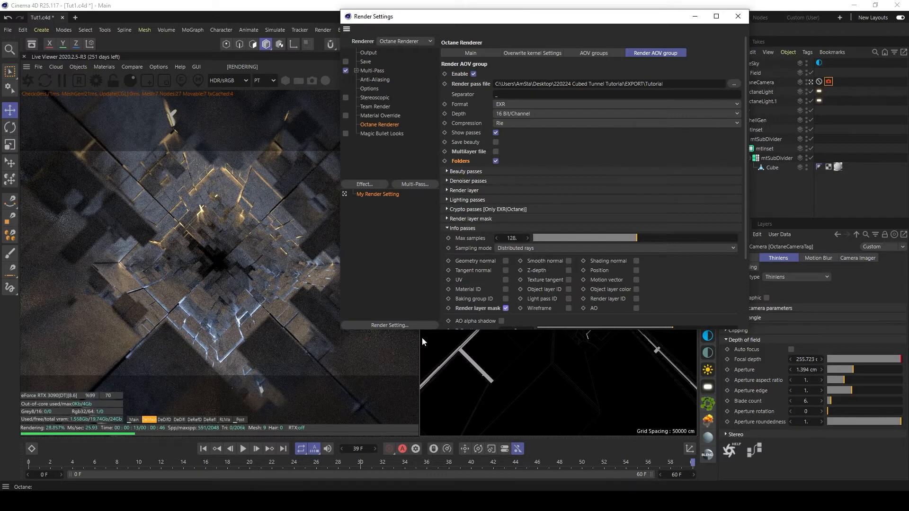
pyautogui.click(224, 420)
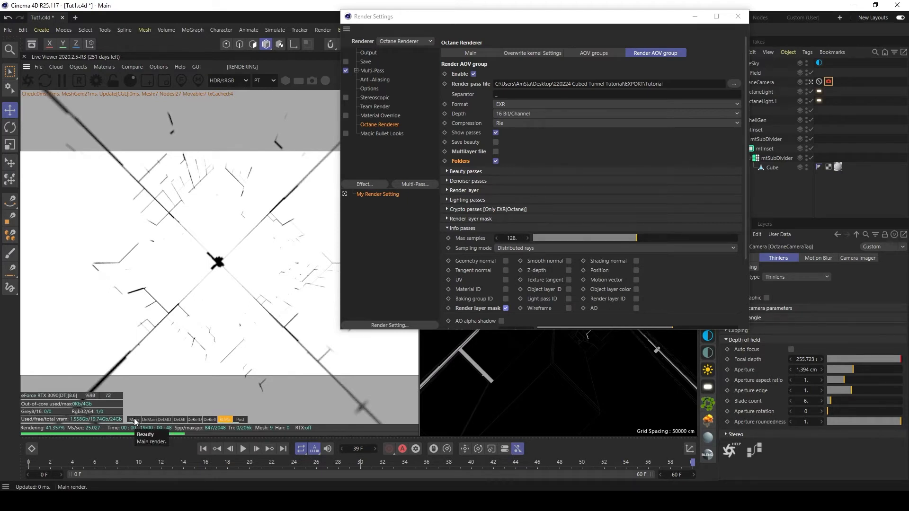
# - Enable the AO info pass, preview it in the Live Viewer and set the AO distance to 1
pyautogui.click(636, 308)
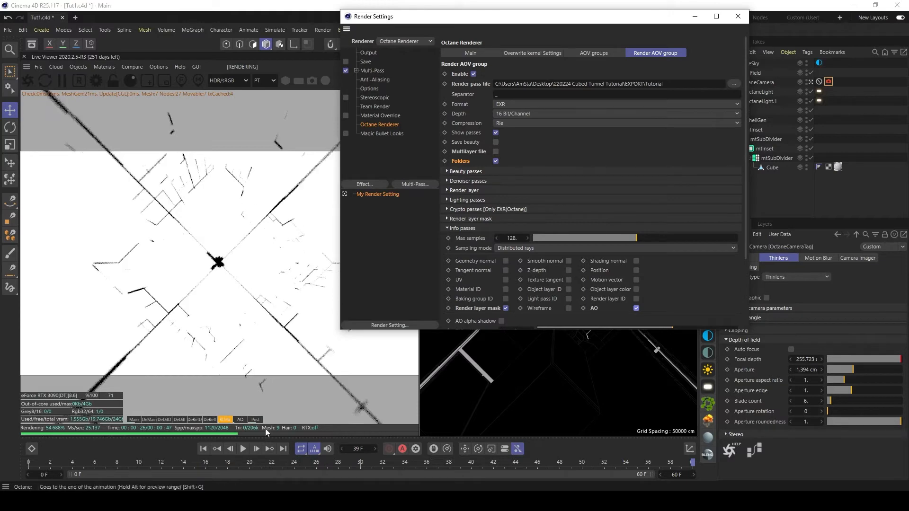
pyautogui.click(241, 420)
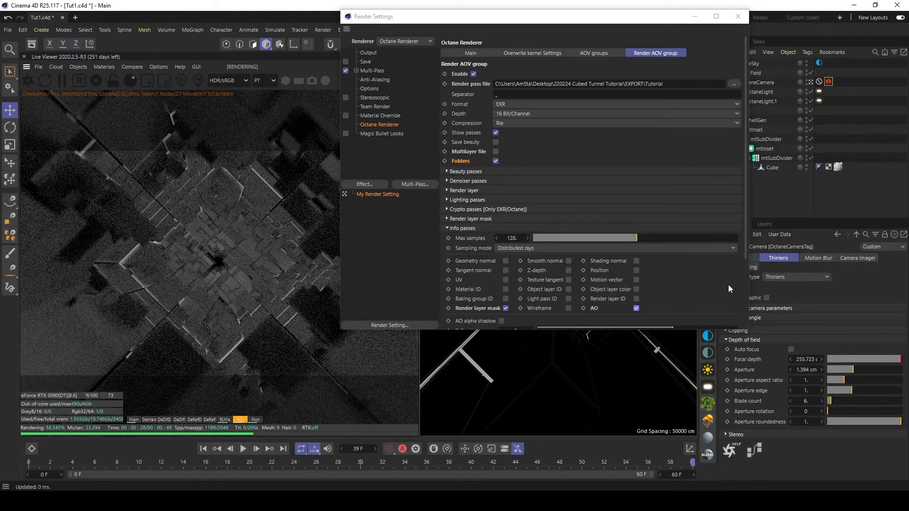
pyautogui.moveTo(750, 331); pyautogui.dragTo(776, 380)
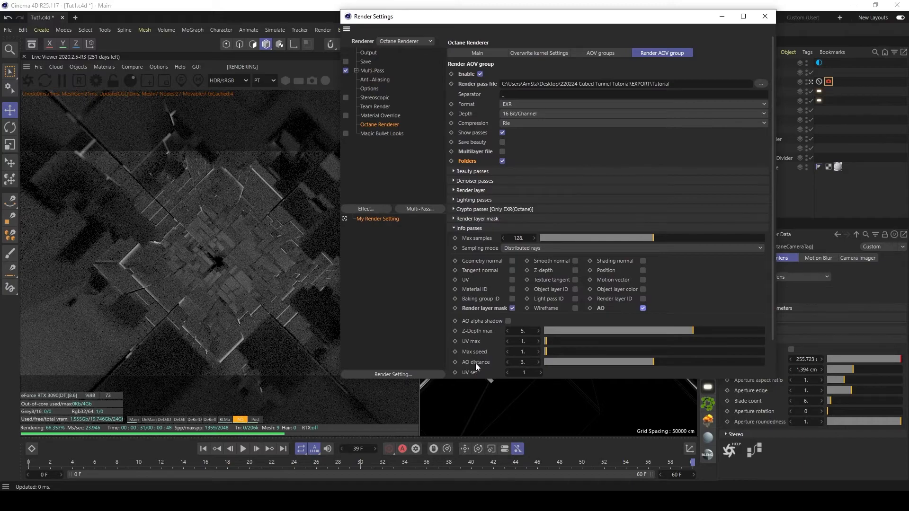
pyautogui.moveTo(636, 361); pyautogui.dragTo(629, 361)
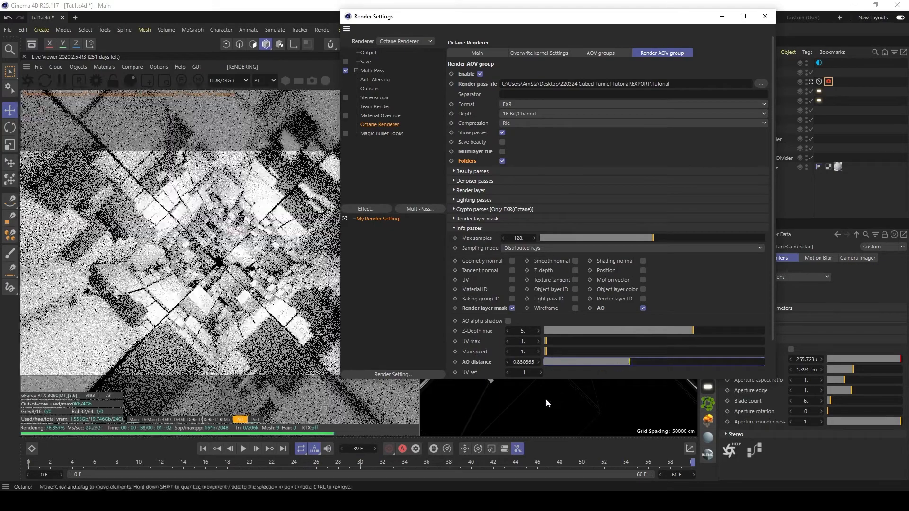
pyautogui.click(519, 363)
pyautogui.write('1')
pyautogui.press('Return')
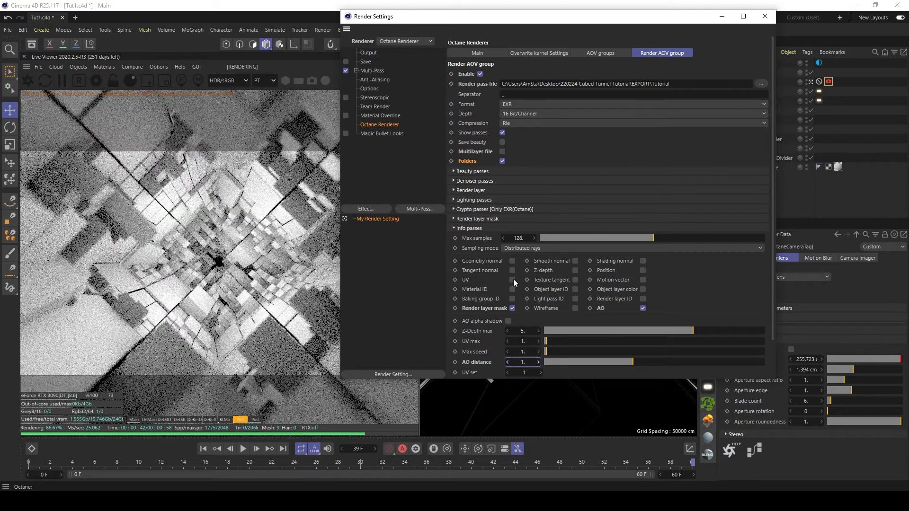
# - Enable the Z-depth info pass, preview it in the Live Viewer and set Z-Depth max to 6
pyautogui.click(576, 270)
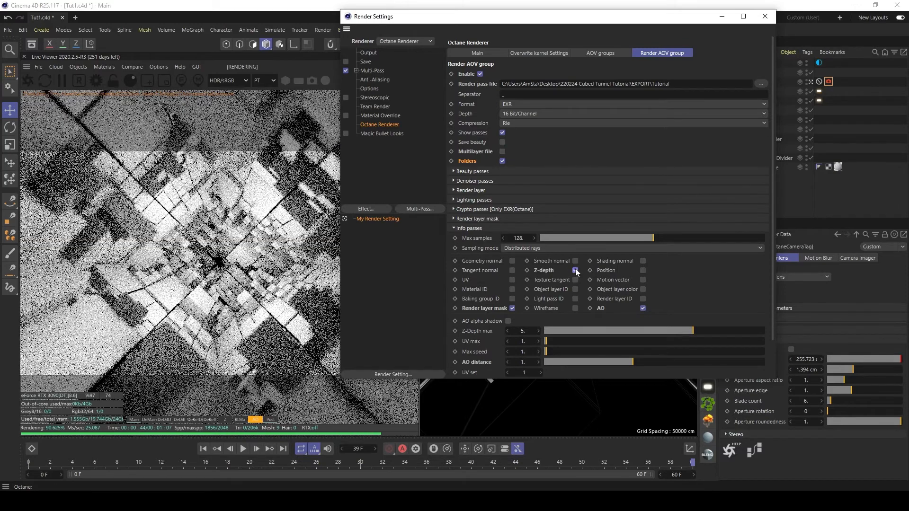
pyautogui.click(227, 420)
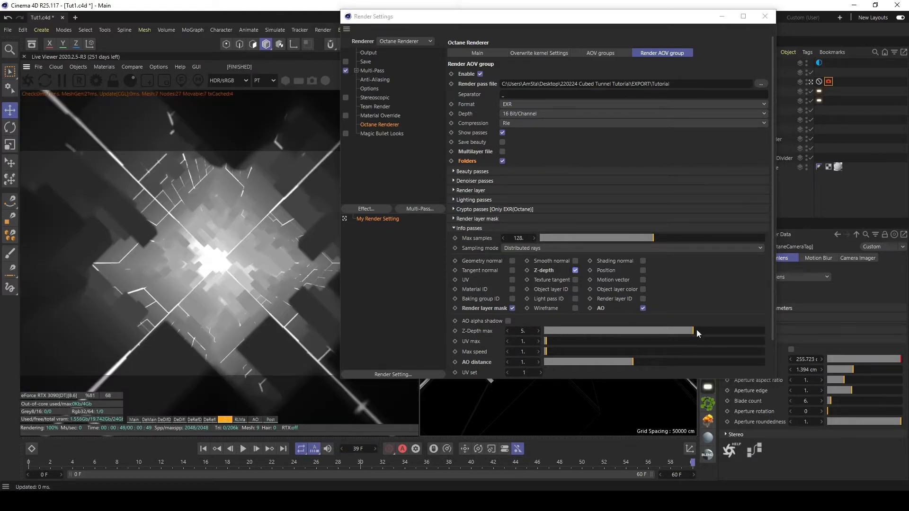
pyautogui.moveTo(697, 330)
pyautogui.mouseDown()
pyautogui.moveTo(680, 328)
pyautogui.moveTo(692, 329)
pyautogui.mouseUp()
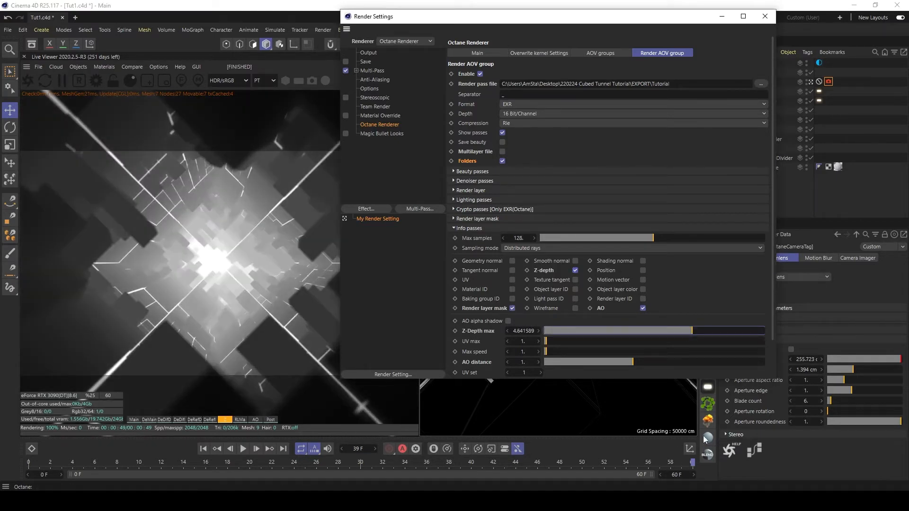
pyautogui.moveTo(643, 17); pyautogui.dragTo(690, 37)
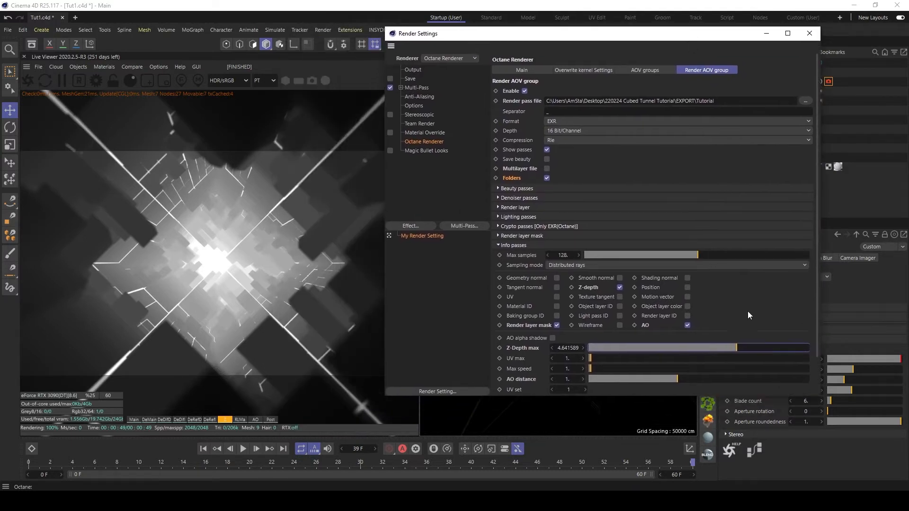
pyautogui.moveTo(741, 348); pyautogui.dragTo(744, 347)
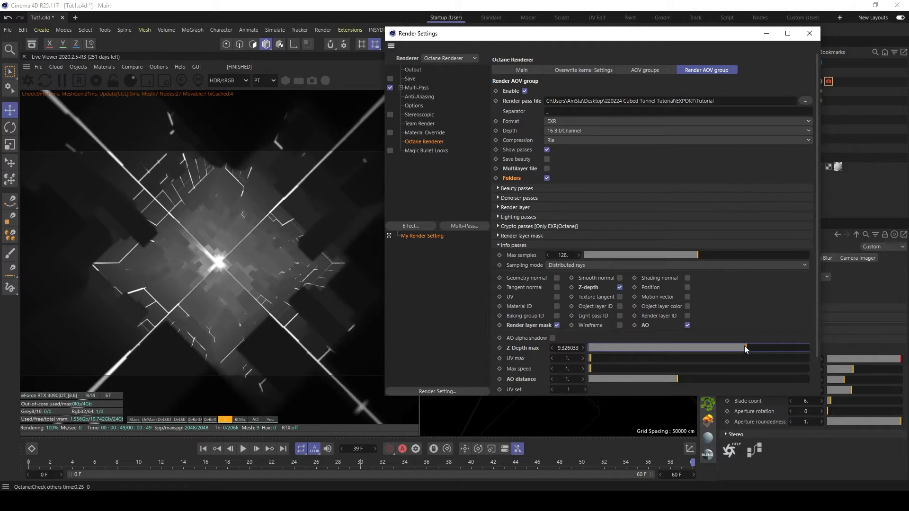
pyautogui.moveTo(745, 347)
pyautogui.mouseDown()
pyautogui.moveTo(773, 336)
pyautogui.moveTo(737, 337)
pyautogui.mouseUp()
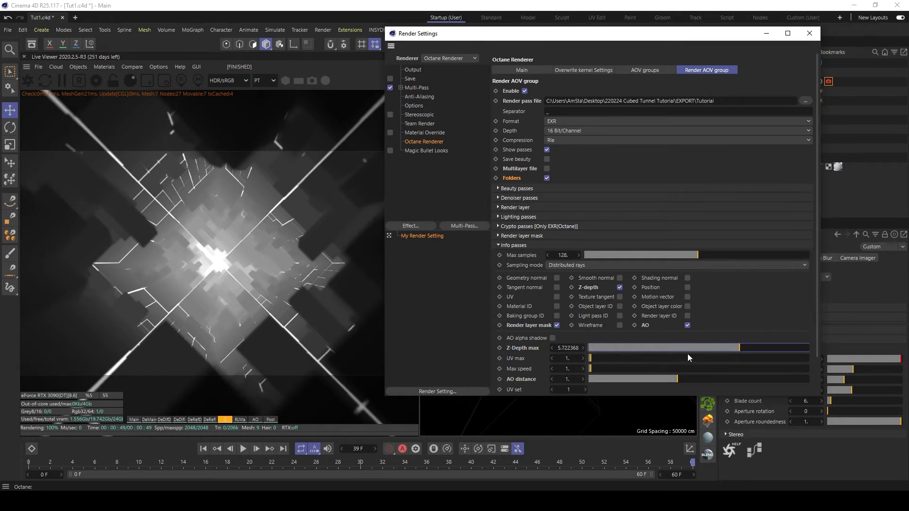
pyautogui.moveTo(746, 353); pyautogui.dragTo(739, 350)
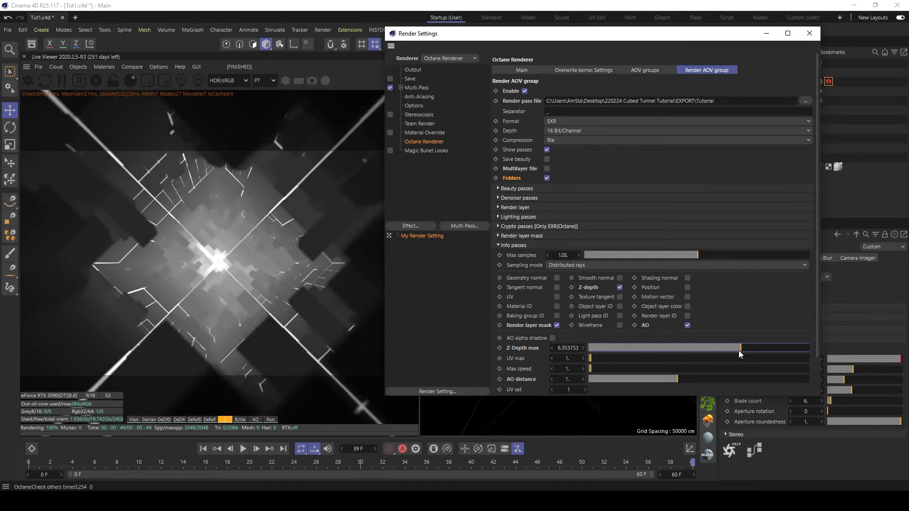
pyautogui.doubleClick(569, 347)
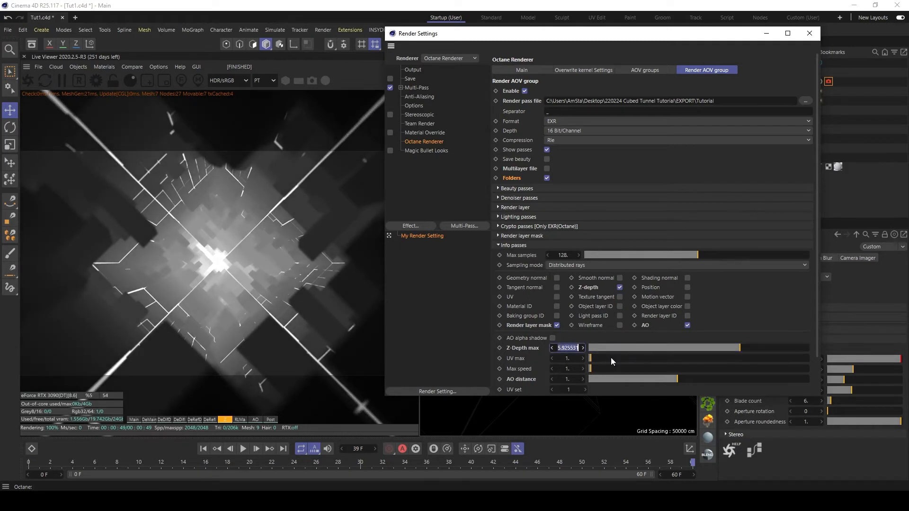
pyautogui.write('6')
pyautogui.press('Return')
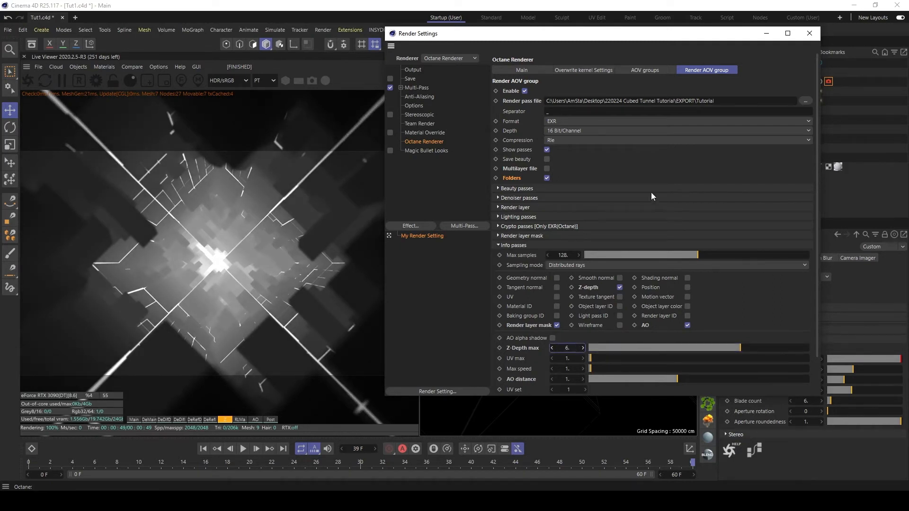
pyautogui.click(810, 33)
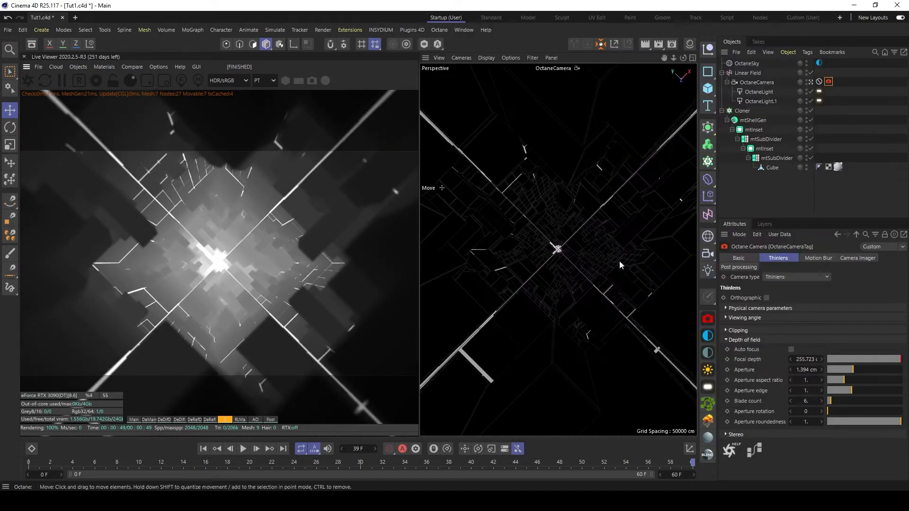
# - Review the render passes in the Live Viewer, from Post, AO and layer mask through denoised reflection and diffuse to the main and denoised beauty
pyautogui.click(268, 420)
pyautogui.click(256, 420)
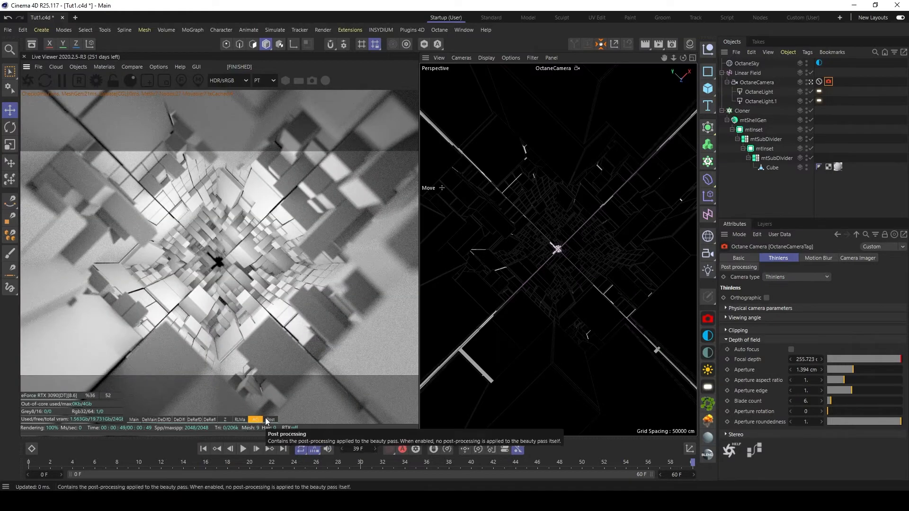
pyautogui.click(257, 420)
pyautogui.click(256, 420)
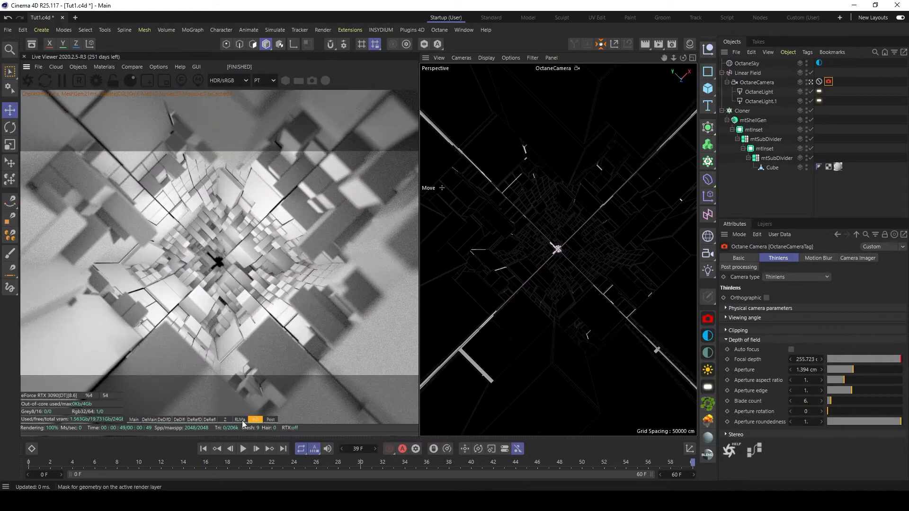
pyautogui.click(242, 421)
pyautogui.click(209, 420)
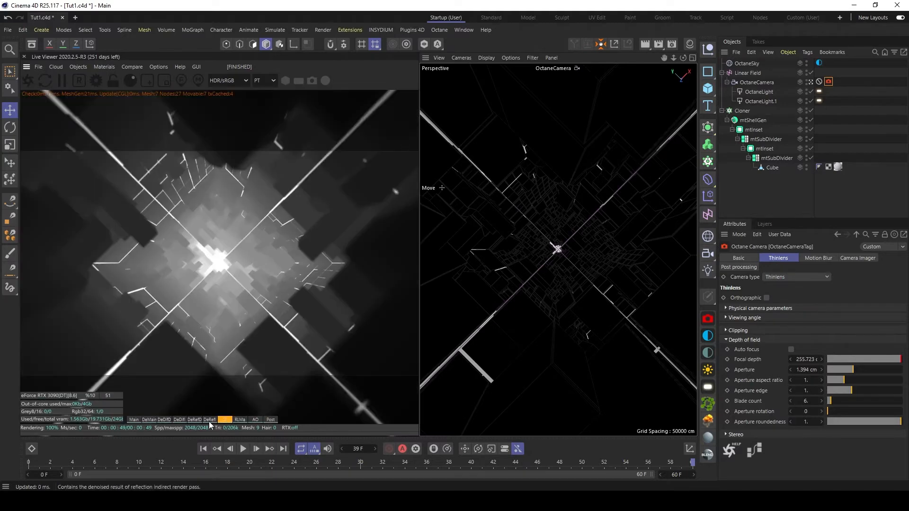
pyautogui.click(195, 420)
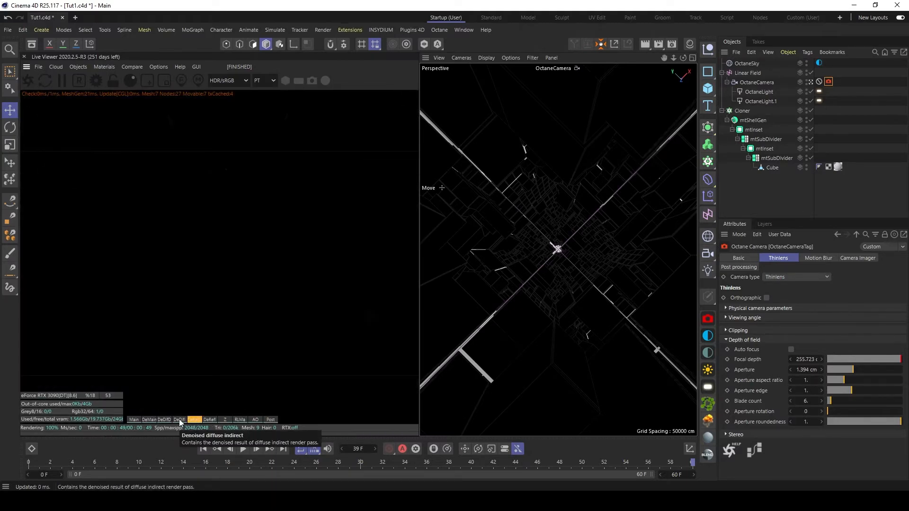
pyautogui.click(179, 419)
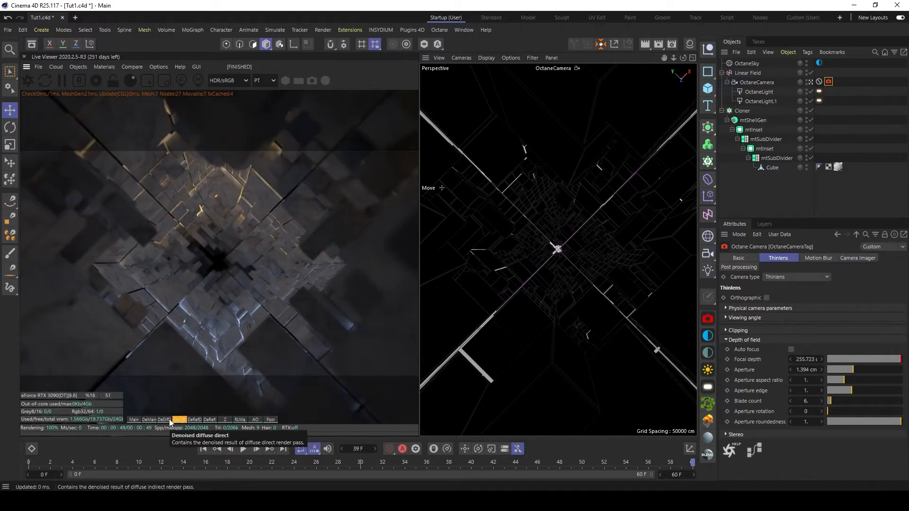
pyautogui.click(169, 419)
pyautogui.click(133, 419)
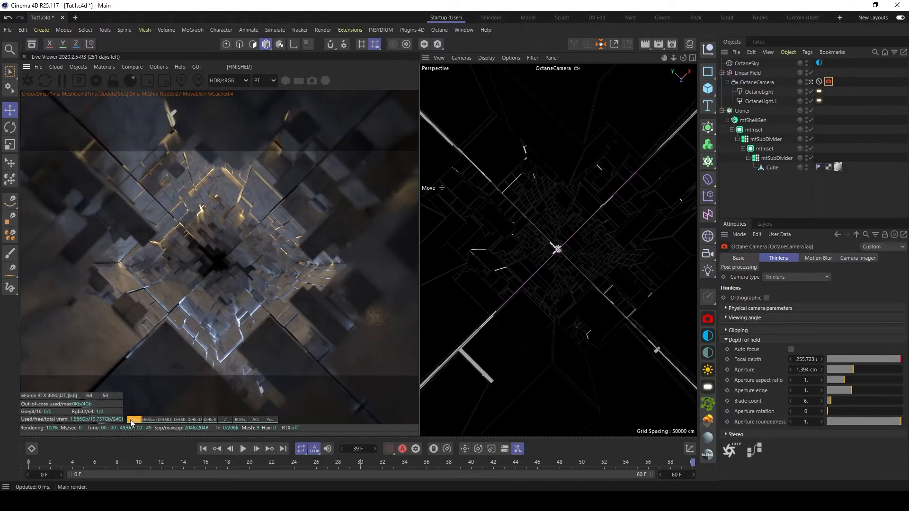
pyautogui.click(147, 420)
# - Save the project and render the animation to the Picture Viewer, continuing without a file name for the rendered image
pyautogui.hotkey('ctrl', 's')
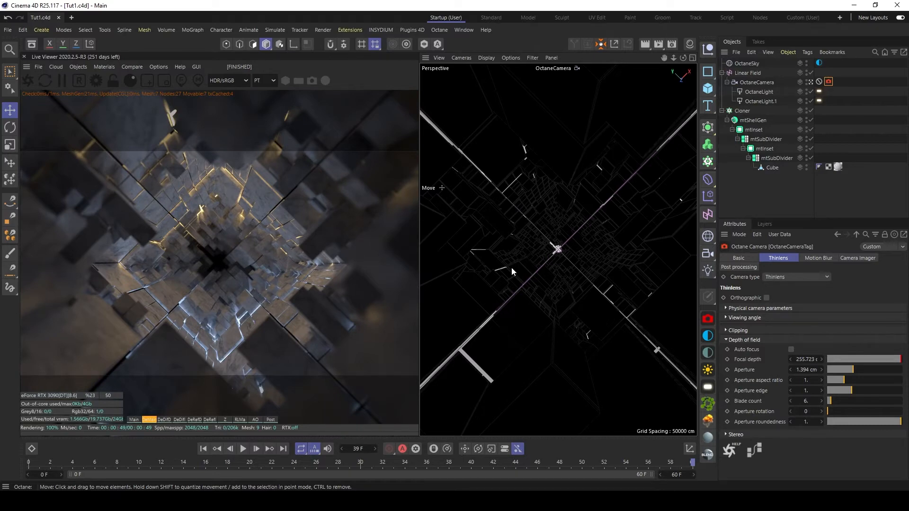
pyautogui.click(659, 45)
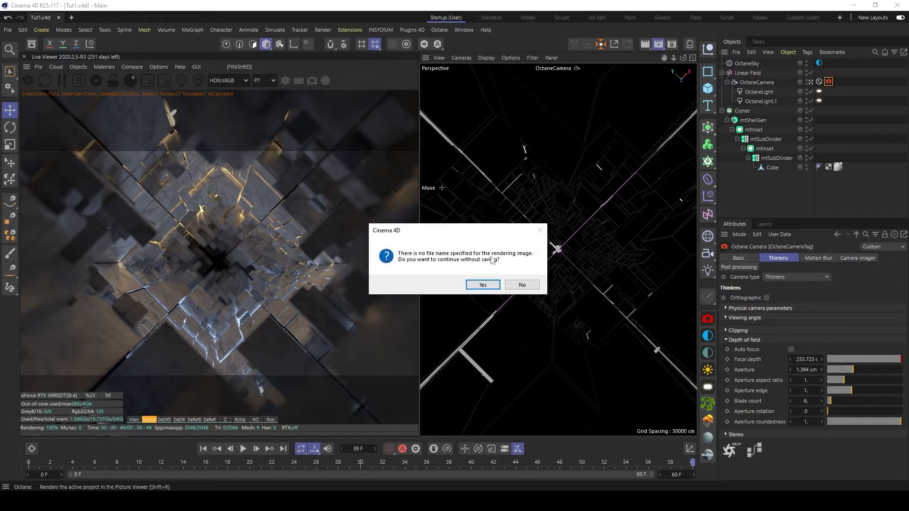
pyautogui.click(483, 284)
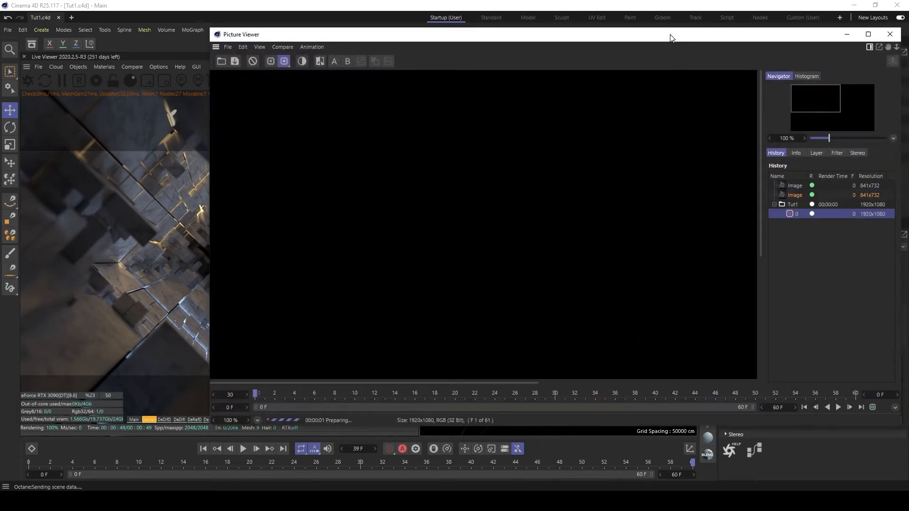
pyautogui.moveTo(670, 38); pyautogui.dragTo(601, 34)
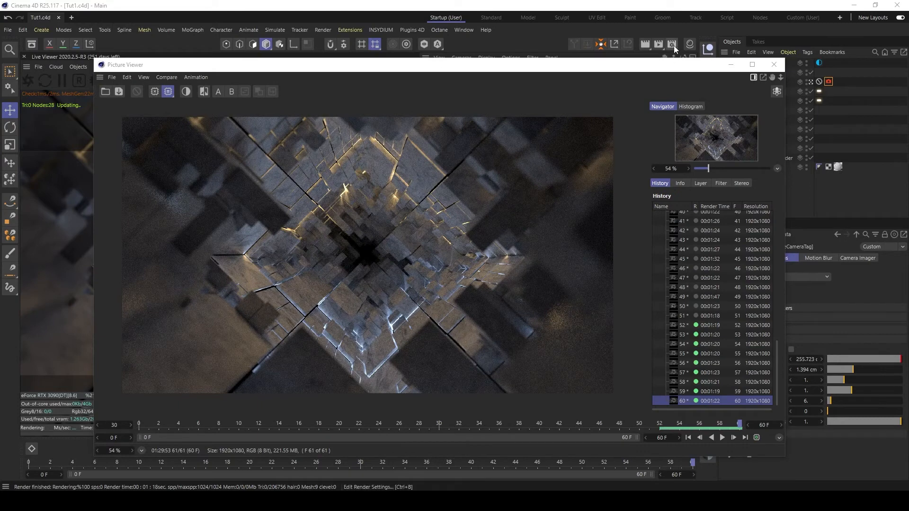
# - Enable the Denoised beauty pass in the Octane render settings and close them
pyautogui.click(674, 46)
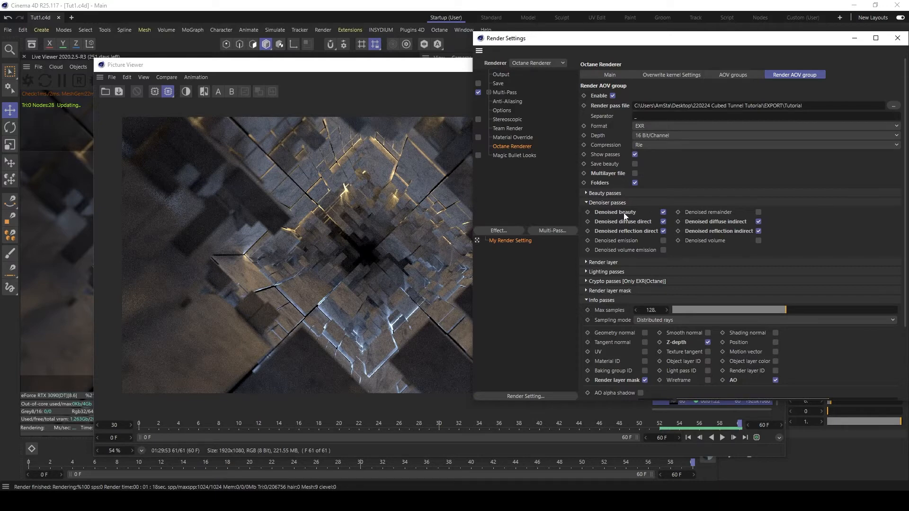
pyautogui.click(663, 213)
pyautogui.click(896, 38)
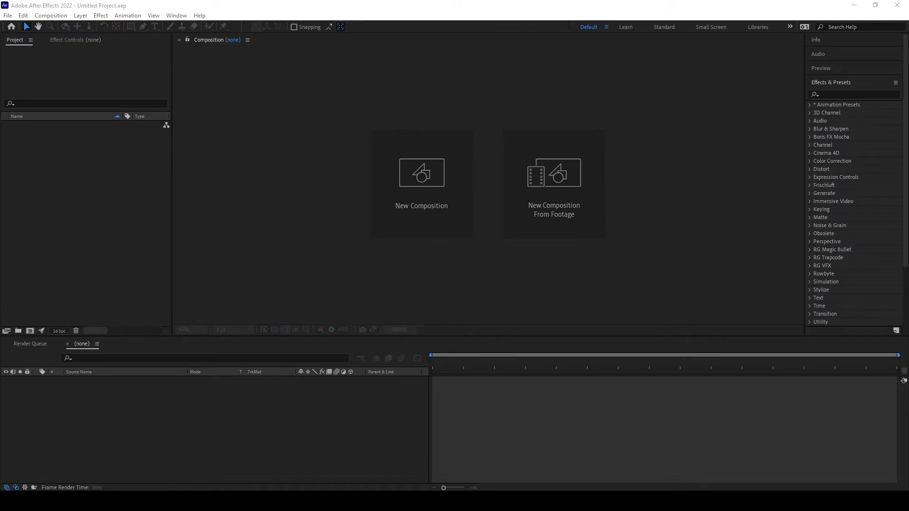
# - Import all nine render pass folders from the EXPORT folder of 220224 Cubed Tunnel Tutorial into the After Effects project as image sequences
pyautogui.hotkey('alt', 'Tab')
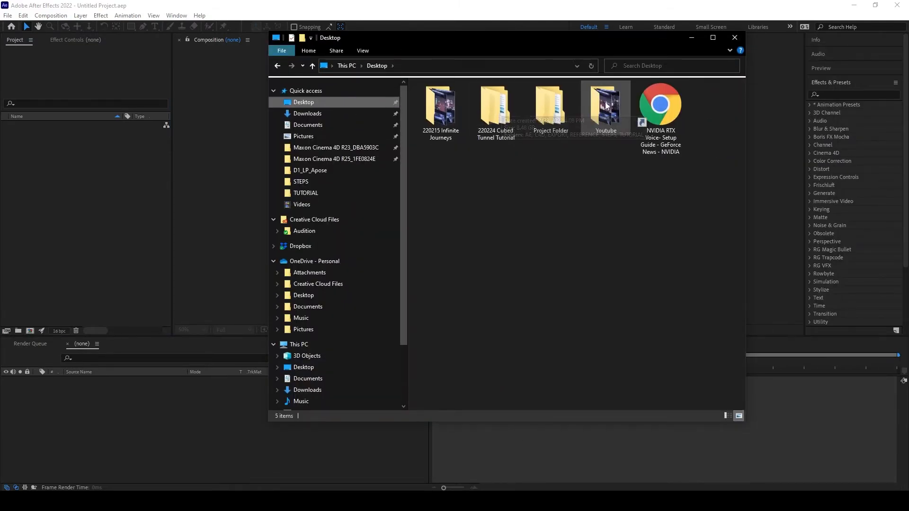
pyautogui.doubleClick(490, 104)
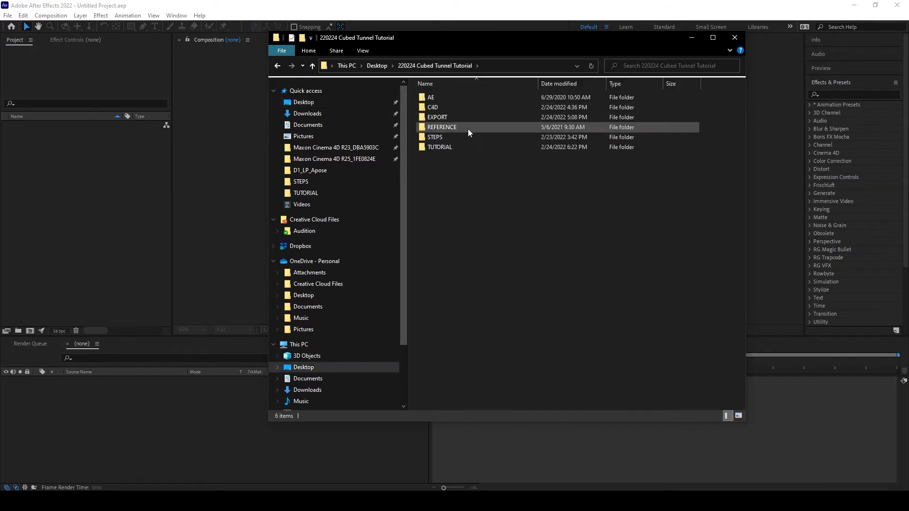
pyautogui.doubleClick(467, 116)
pyautogui.moveTo(471, 226); pyautogui.dragTo(426, 93)
pyautogui.moveTo(455, 39); pyautogui.dragTo(597, 81)
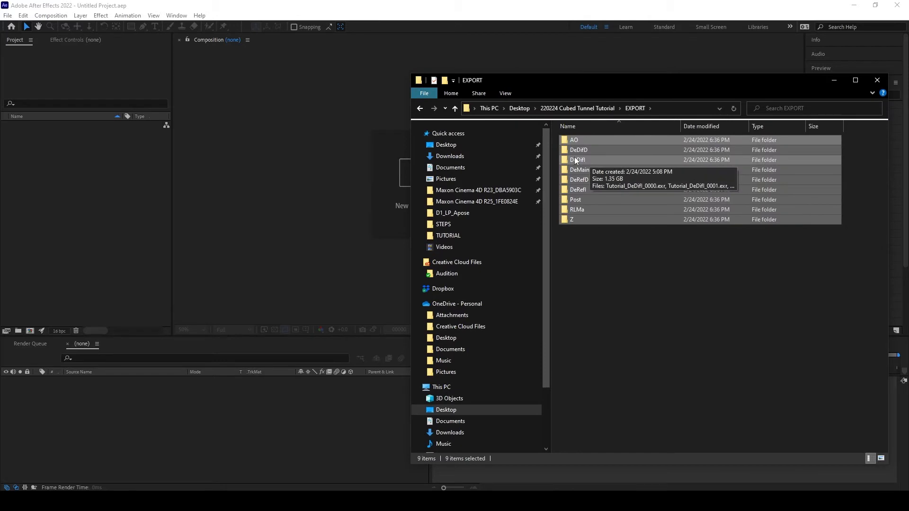
pyautogui.moveTo(575, 159); pyautogui.dragTo(80, 194)
pyautogui.click(90, 213)
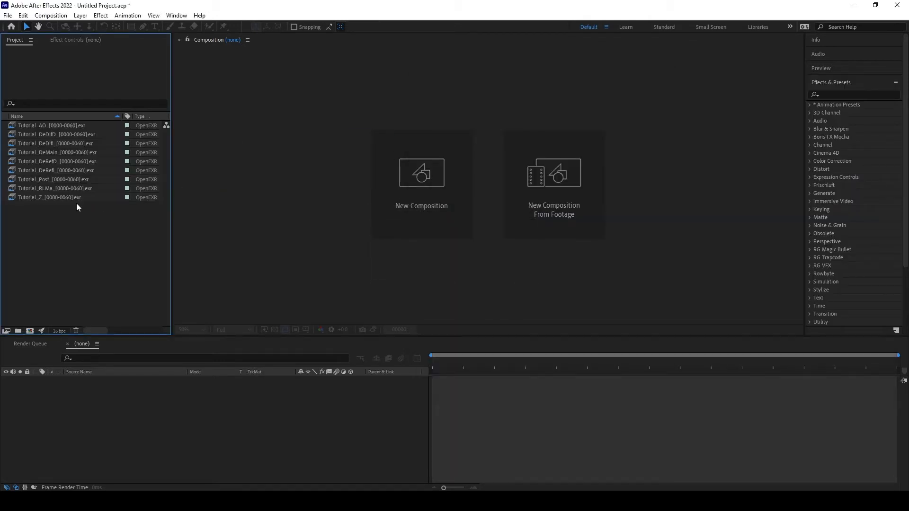
# - Look through the imported passes, create a composition from the Tutorial_DeMain sequence and rename it Master
pyautogui.click(78, 197)
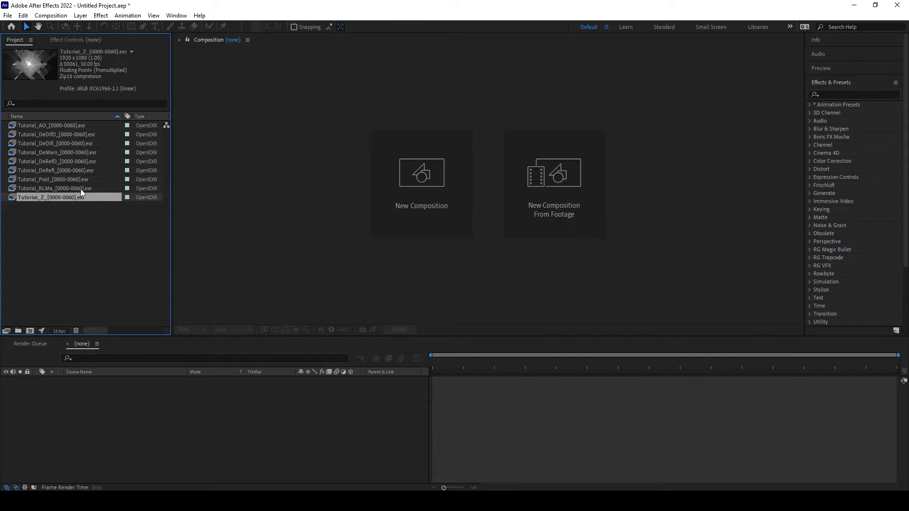
pyautogui.click(80, 189)
pyautogui.click(77, 126)
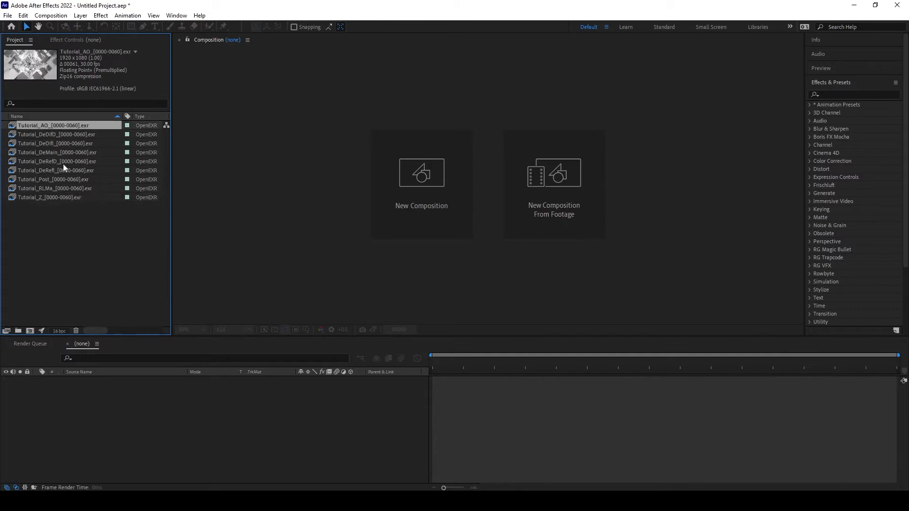
pyautogui.click(59, 152)
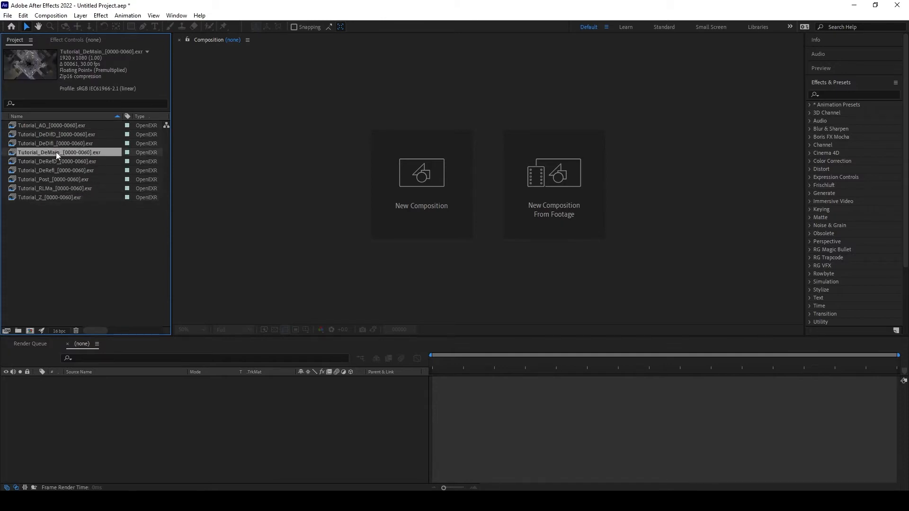
pyautogui.moveTo(56, 152); pyautogui.dragTo(31, 331)
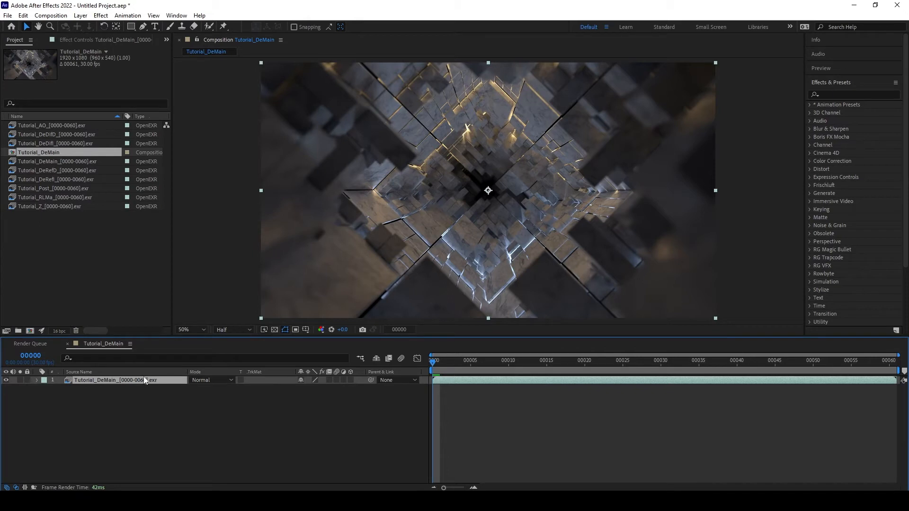
pyautogui.rightClick(52, 152)
pyautogui.click(97, 302)
pyautogui.write('M')
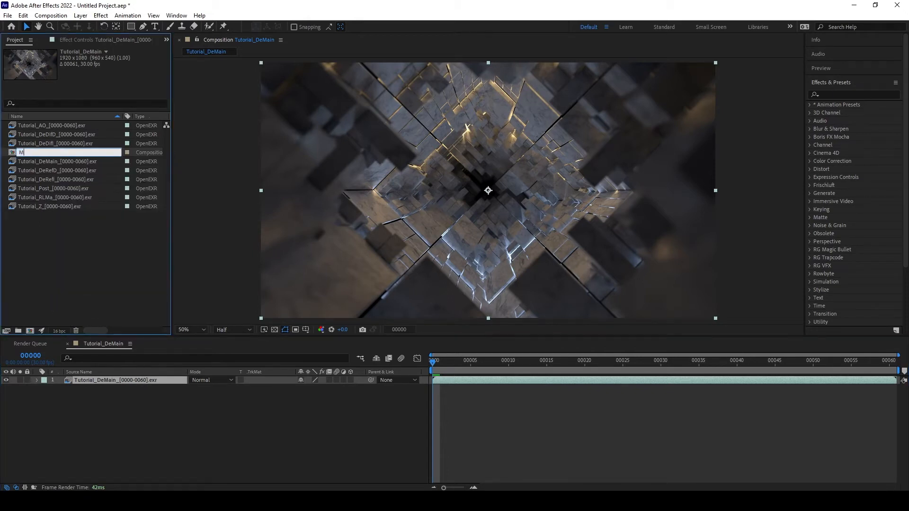
pyautogui.write('aster')
pyautogui.press('Return')
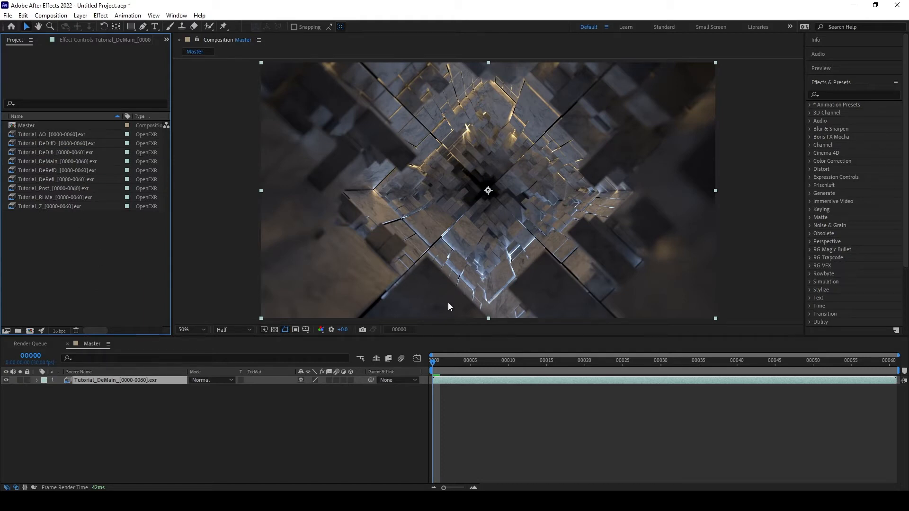
# - Add the DeDifD, DeDifI, DeRefD and DeRefI sequences to the Master composition beneath the DeMain layer
pyautogui.click(47, 180)
pyautogui.keyDown('shift'); pyautogui.click(63, 169); pyautogui.keyUp('shift')
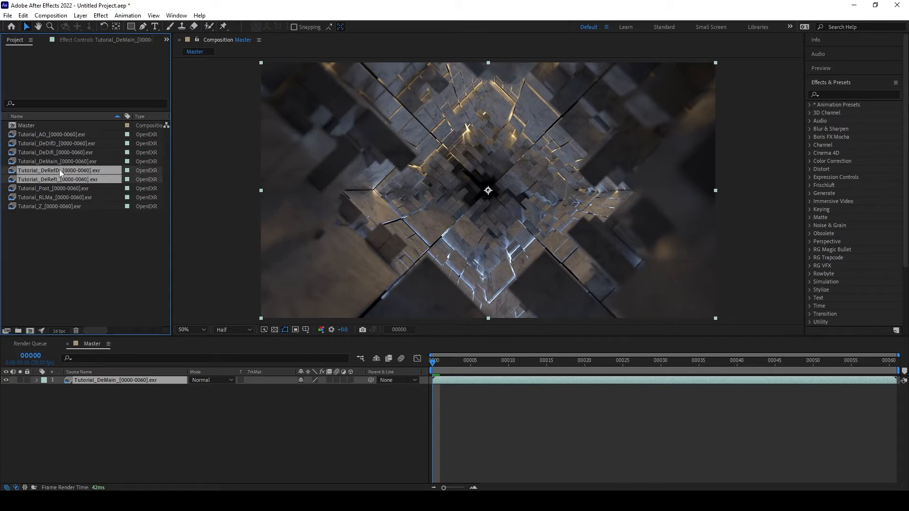
pyautogui.keyDown('ctrl'); pyautogui.click(55, 151); pyautogui.keyUp('ctrl')
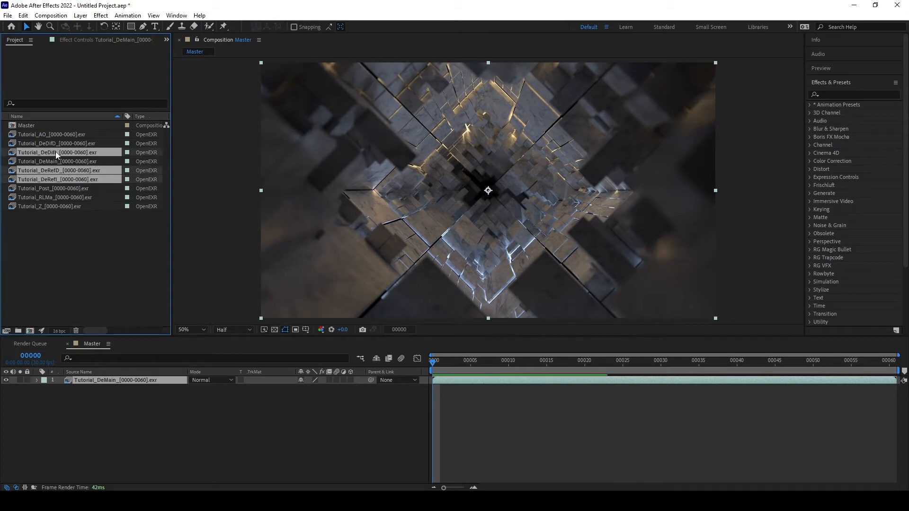
pyautogui.keyDown('ctrl'); pyautogui.click(61, 143); pyautogui.keyUp('ctrl')
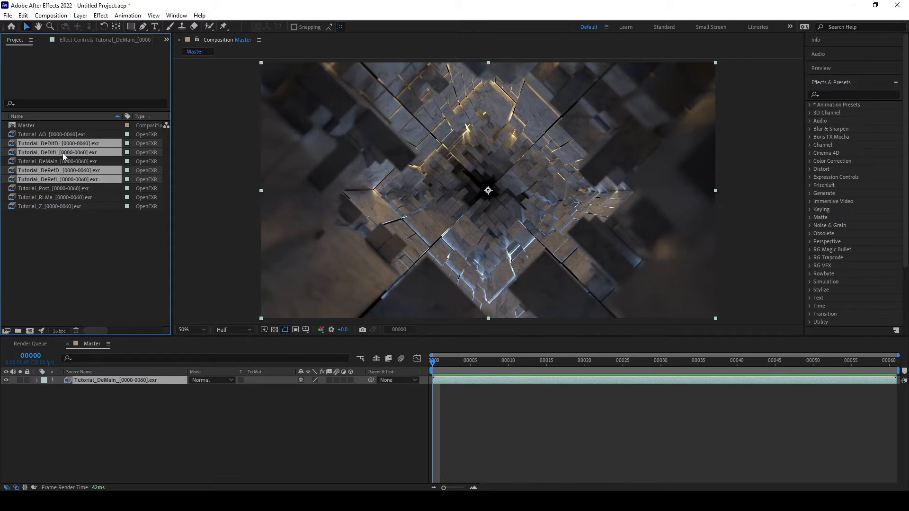
pyautogui.moveTo(64, 144); pyautogui.dragTo(148, 402)
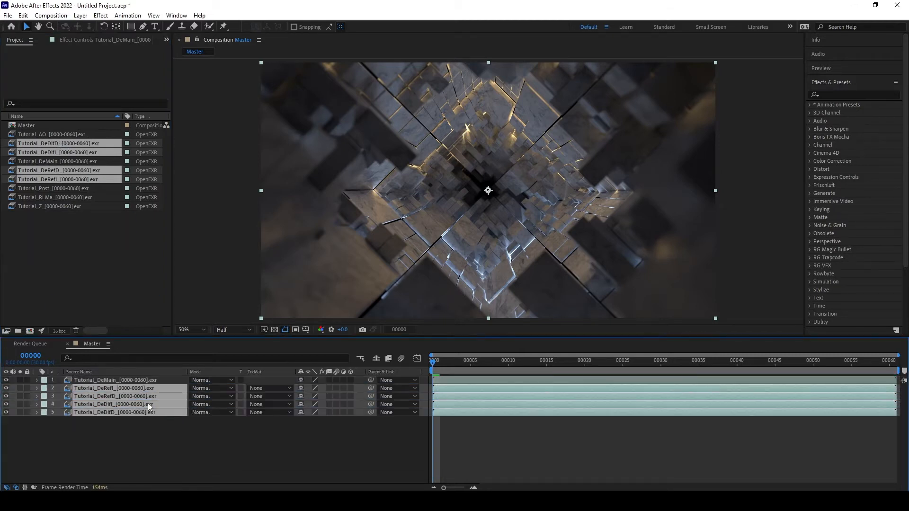
# - Set the blending mode of the four diffuse and reflection pass layers to Add
pyautogui.click(208, 389)
pyautogui.click(232, 179)
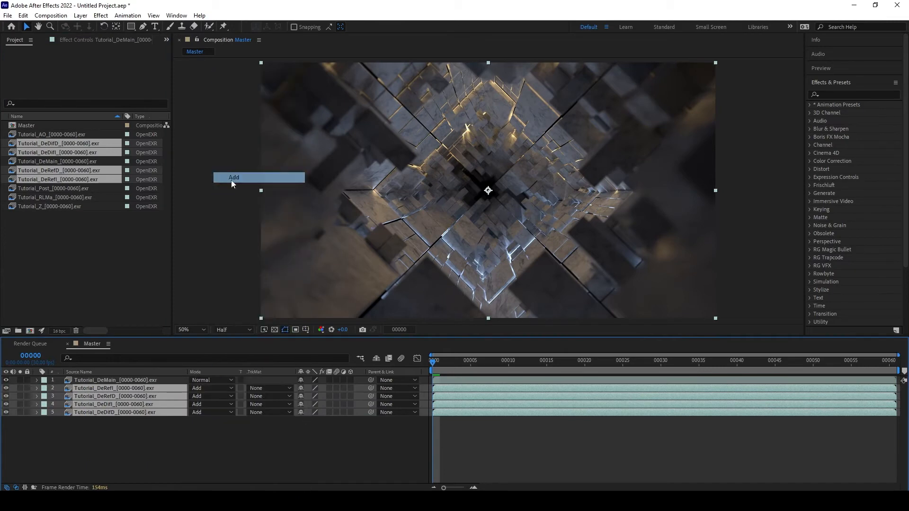
pyautogui.click(232, 452)
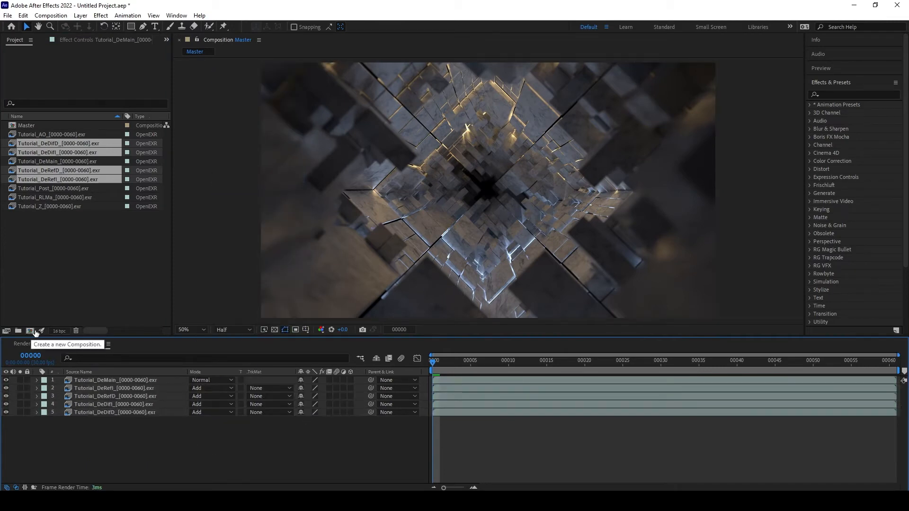
# - Check the project color settings, switching Linearize Working Space off and back on, and accept them
pyautogui.click(59, 331)
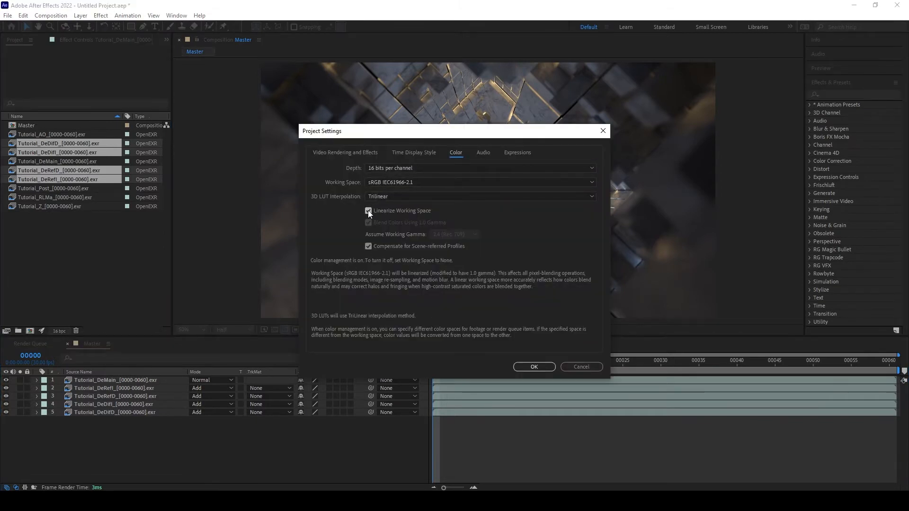
pyautogui.click(368, 212)
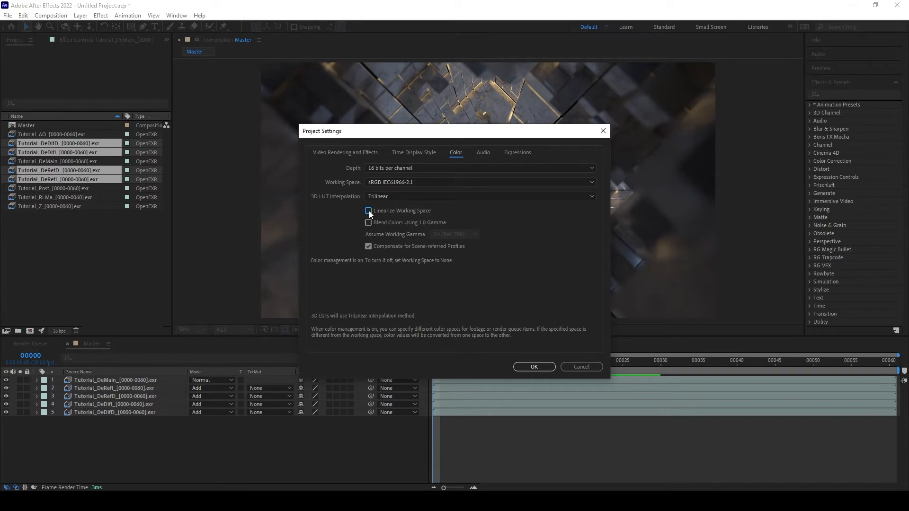
pyautogui.click(369, 212)
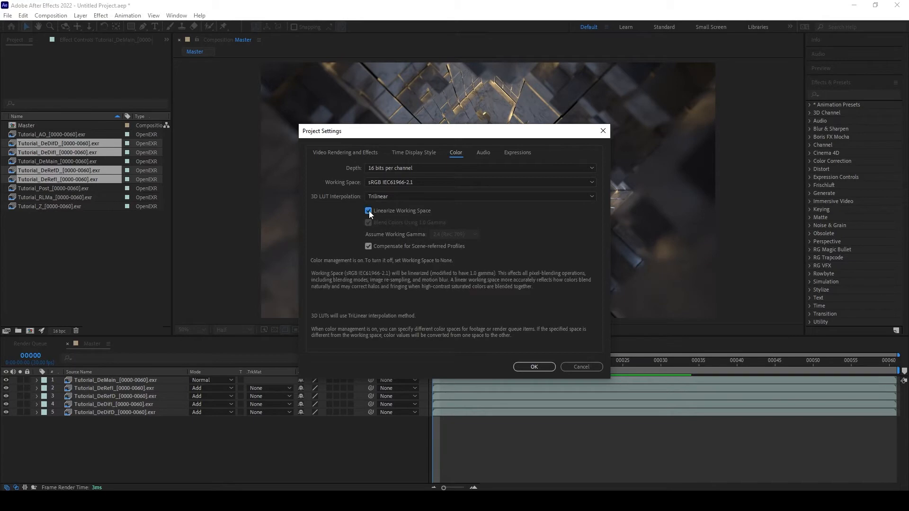
pyautogui.click(535, 371)
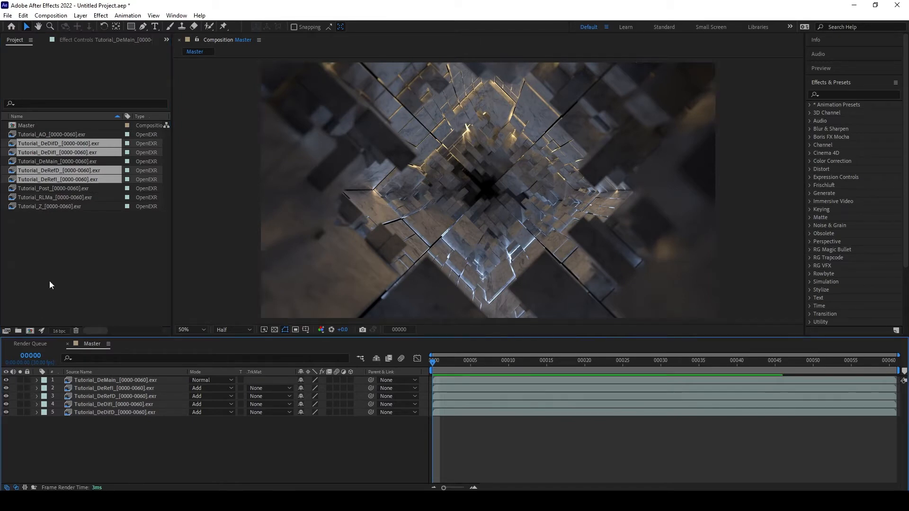
# - Toggle the DeMain layer's visibility to compare it with the combined passes, leaving it hidden
pyautogui.click(20, 276)
pyautogui.click(7, 380)
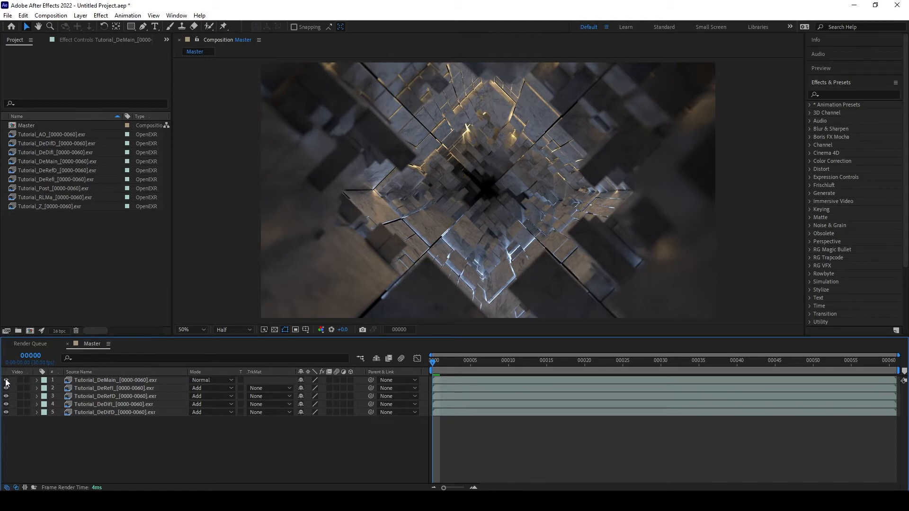
pyautogui.click(5, 380)
pyautogui.click(6, 379)
pyautogui.click(5, 380)
pyautogui.click(6, 380)
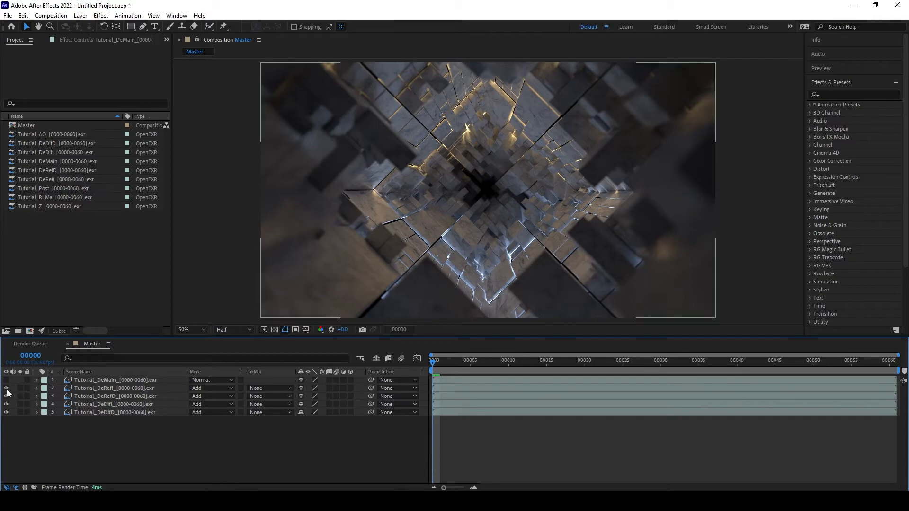
# - Toggle the DeDifI and DeDifD layers off and on to examine what each diffuse pass contributes
pyautogui.click(6, 405)
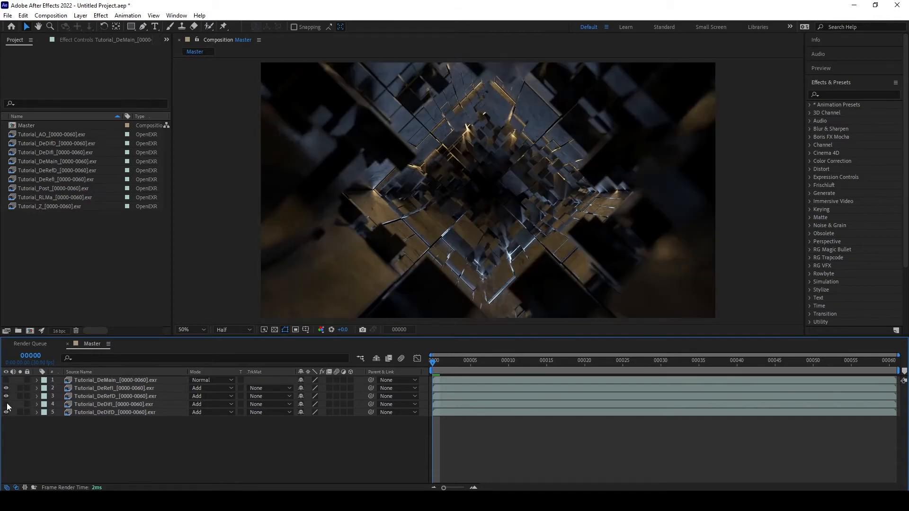
pyautogui.click(6, 404)
pyautogui.click(7, 404)
pyautogui.click(7, 405)
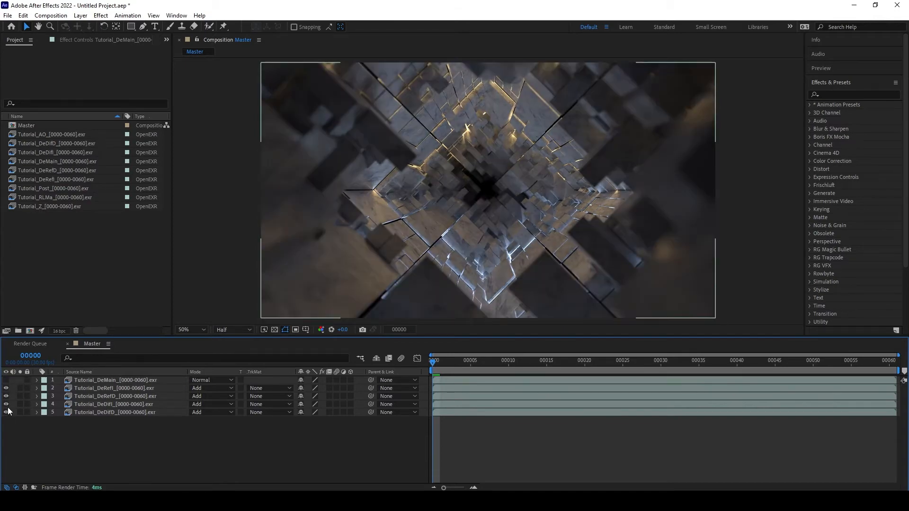
pyautogui.click(7, 411)
pyautogui.click(7, 411)
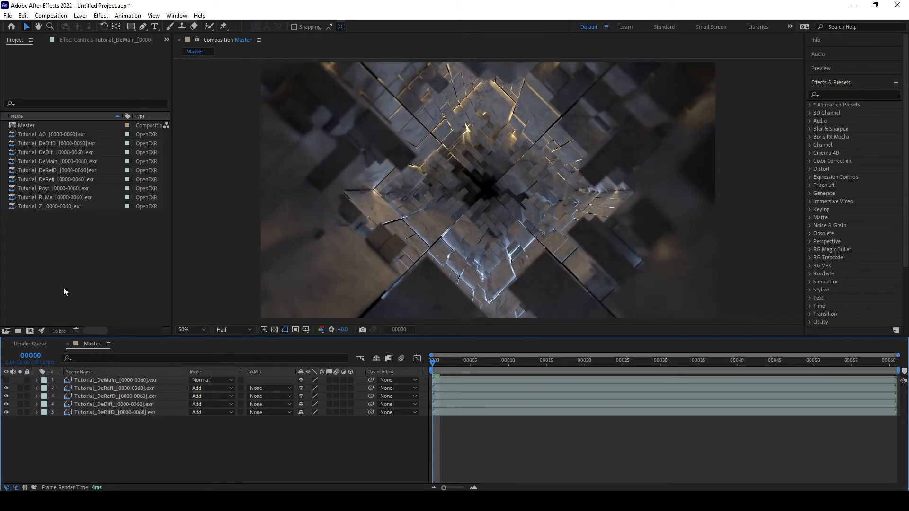
# - Add the Tutorial_AO sequence to the Master composition between the DeMain and DeRefI layers
pyautogui.click(86, 285)
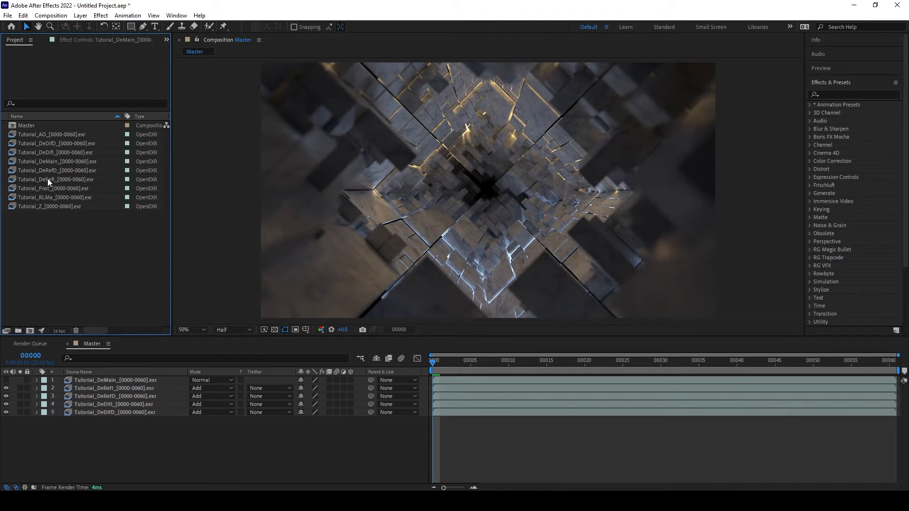
pyautogui.click(52, 134)
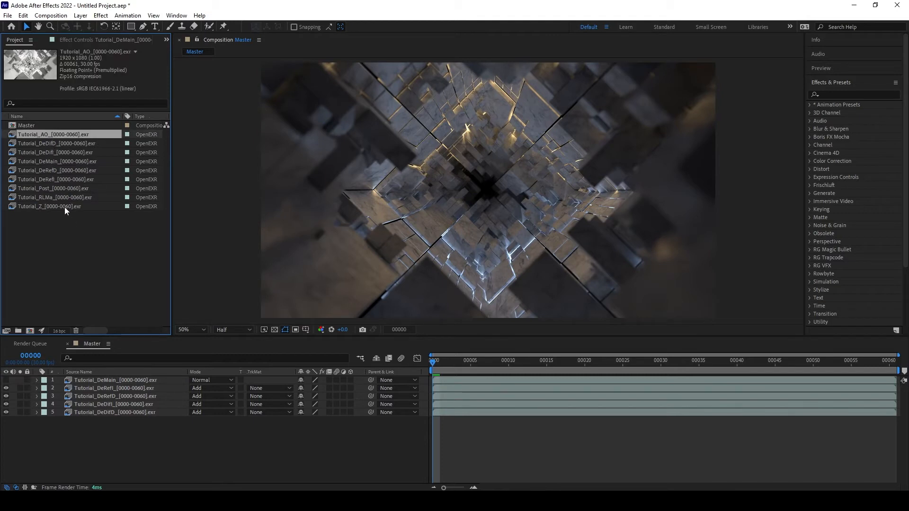
pyautogui.moveTo(57, 135); pyautogui.dragTo(104, 384)
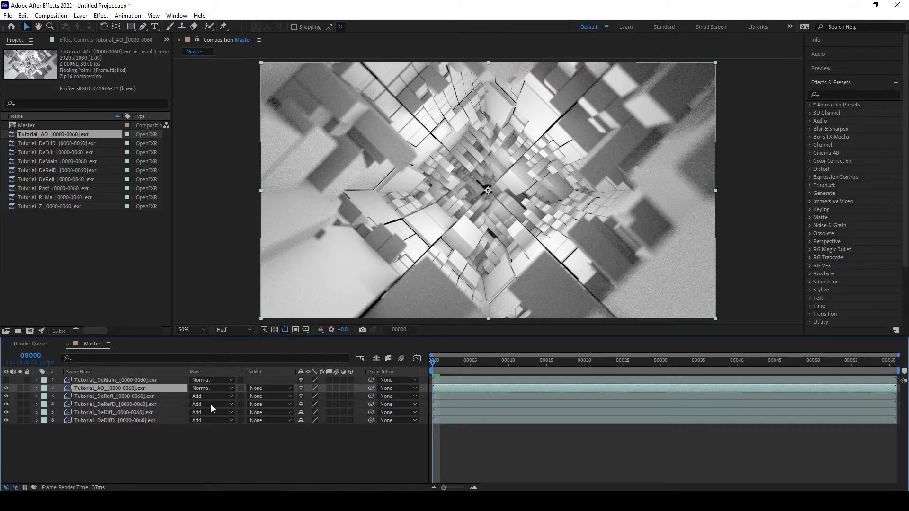
# - Try the Multiply blending mode on the AO layer and undo it
pyautogui.click(207, 389)
pyautogui.click(239, 123)
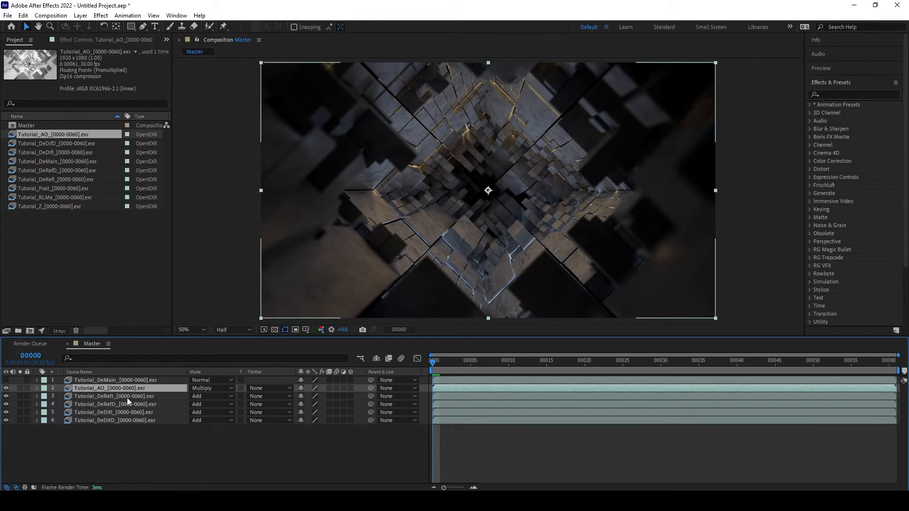
pyautogui.hotkey('ctrl', 'z')
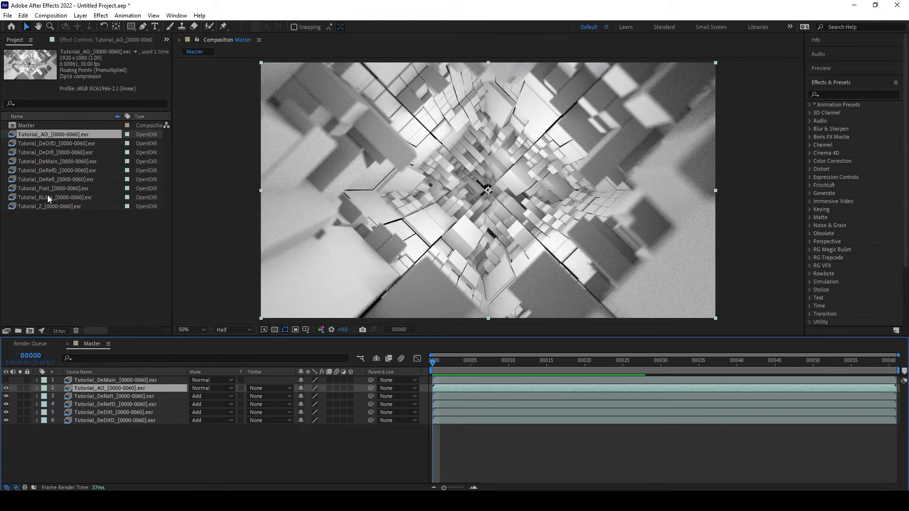
# - Add the Tutorial_RLMa sequence above the Tutorial_AO layer in Master and pre-compose the two layers as AO
pyautogui.moveTo(48, 195); pyautogui.dragTo(86, 384)
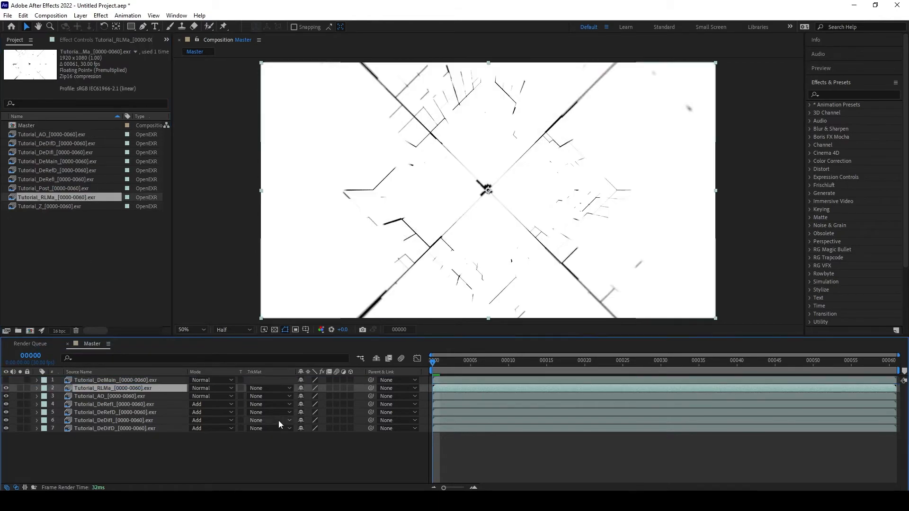
pyautogui.click(121, 395)
pyautogui.click(120, 386)
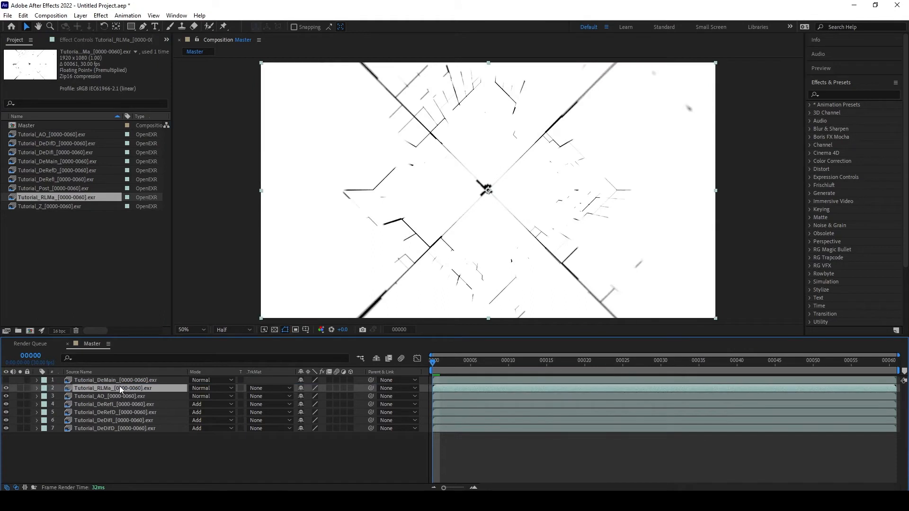
pyautogui.keyDown('shift'); pyautogui.click(121, 394); pyautogui.keyUp('shift')
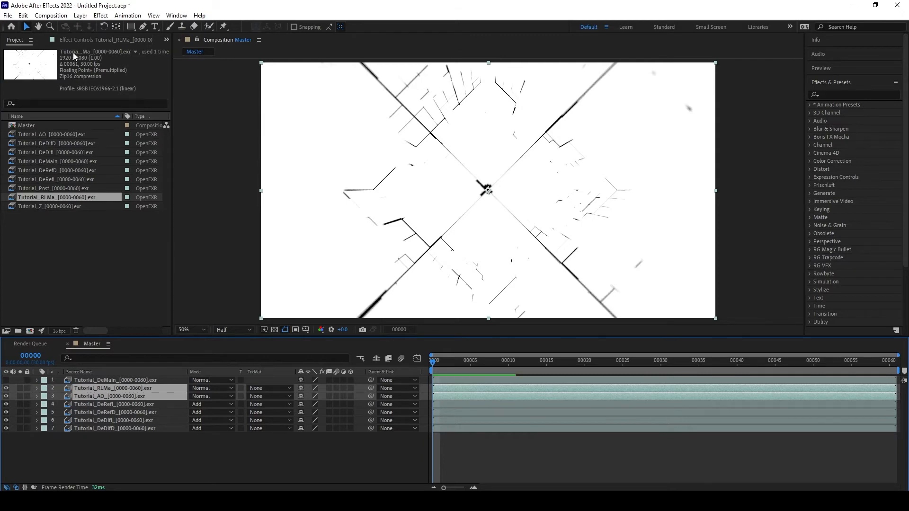
pyautogui.click(51, 16)
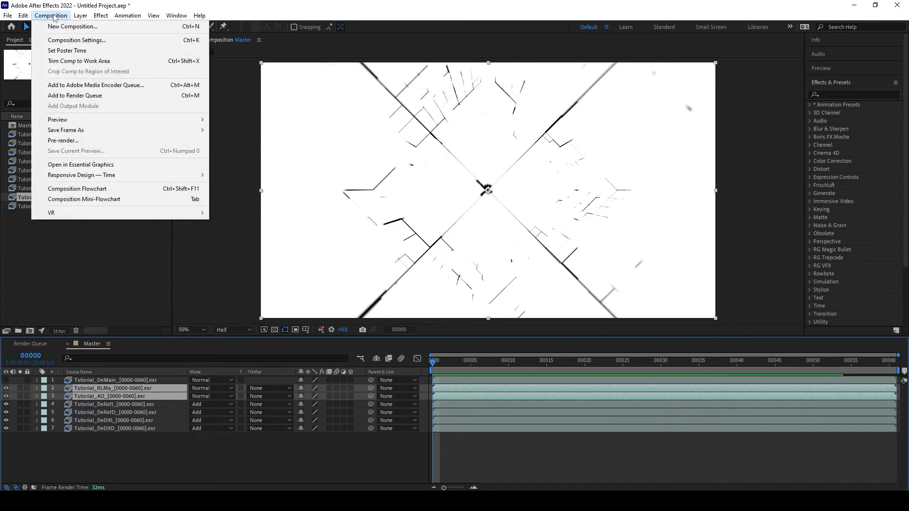
pyautogui.moveTo(20, 15)
pyautogui.moveTo(81, 15)
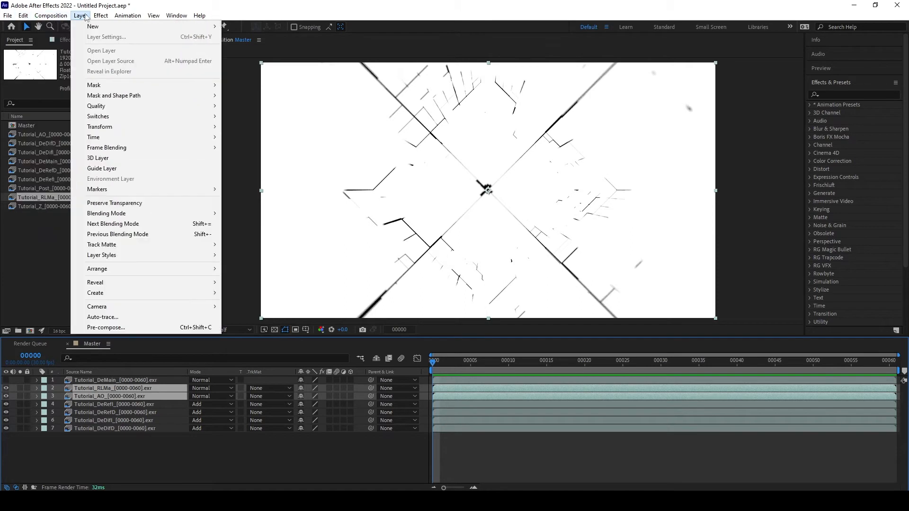
pyautogui.click(159, 328)
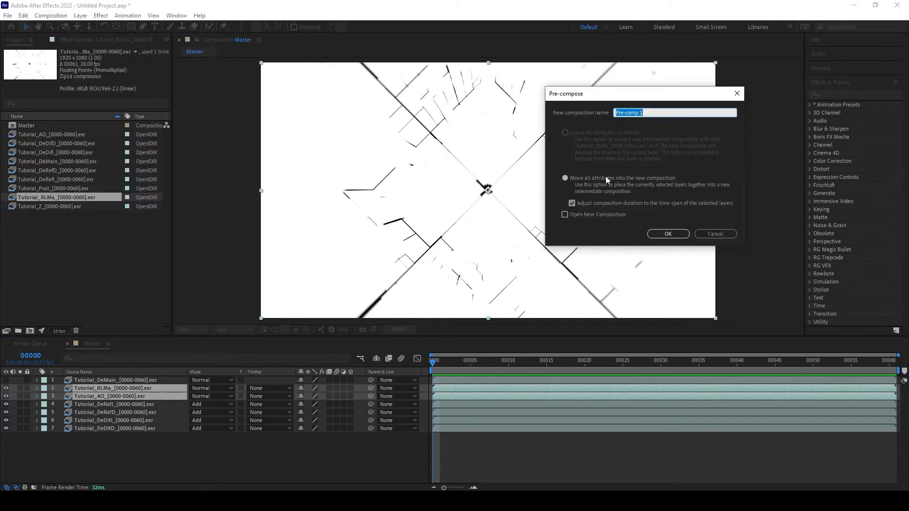
pyautogui.write('AO')
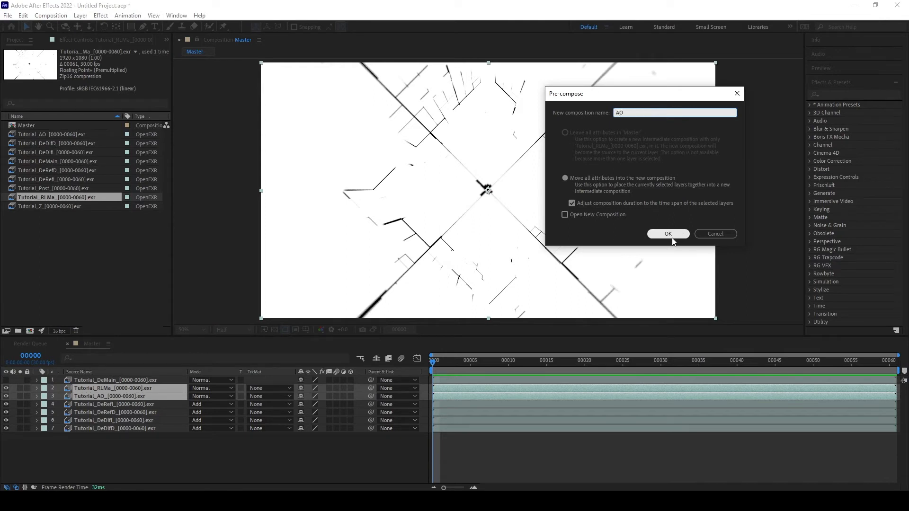
pyautogui.click(672, 239)
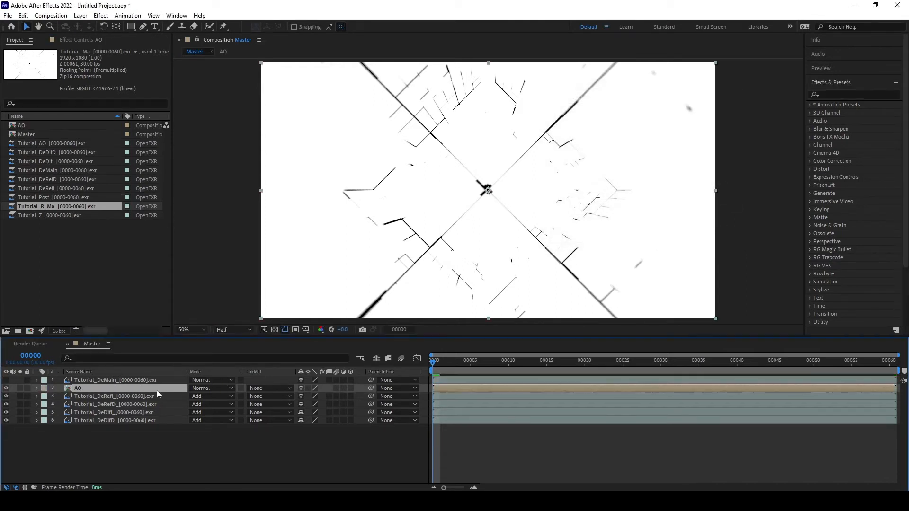
# - Open the AO pre-composition and apply the Invert effect to its Tutorial_RLMa layer
pyautogui.doubleClick(85, 388)
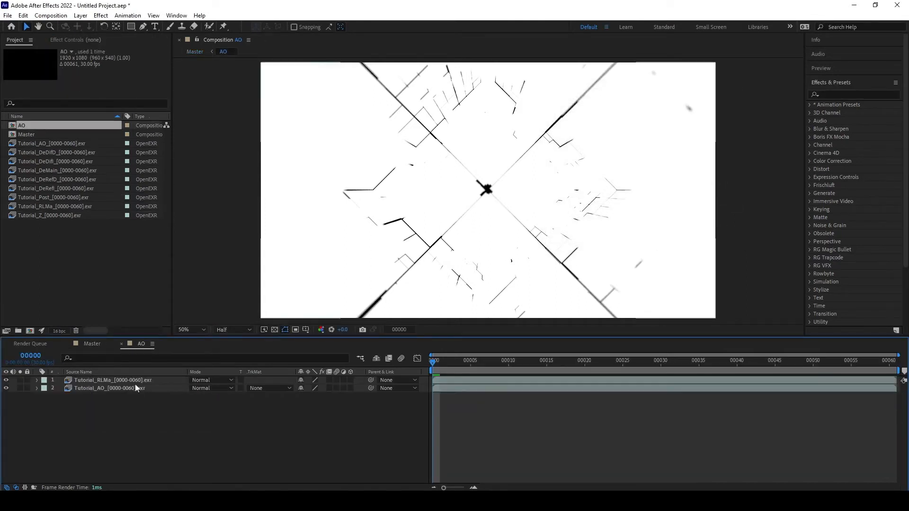
pyautogui.click(118, 382)
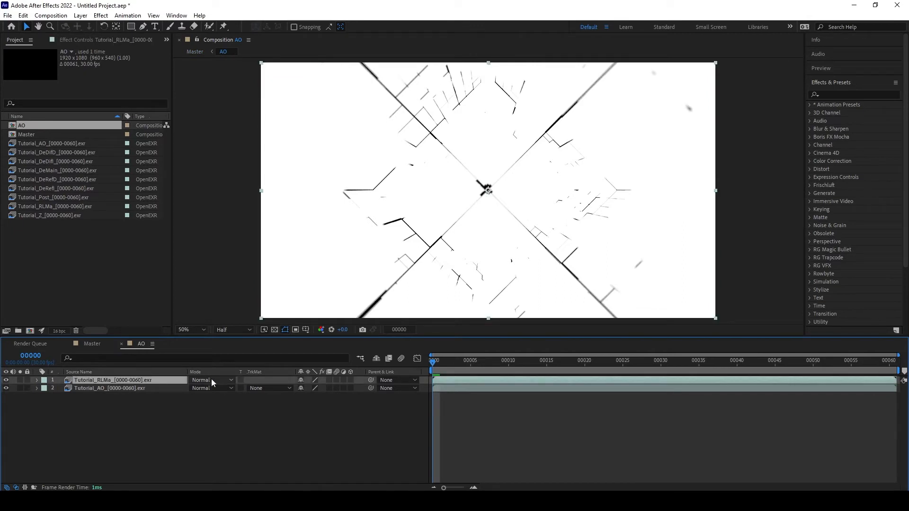
pyautogui.hotkey('ctrl', 'space')
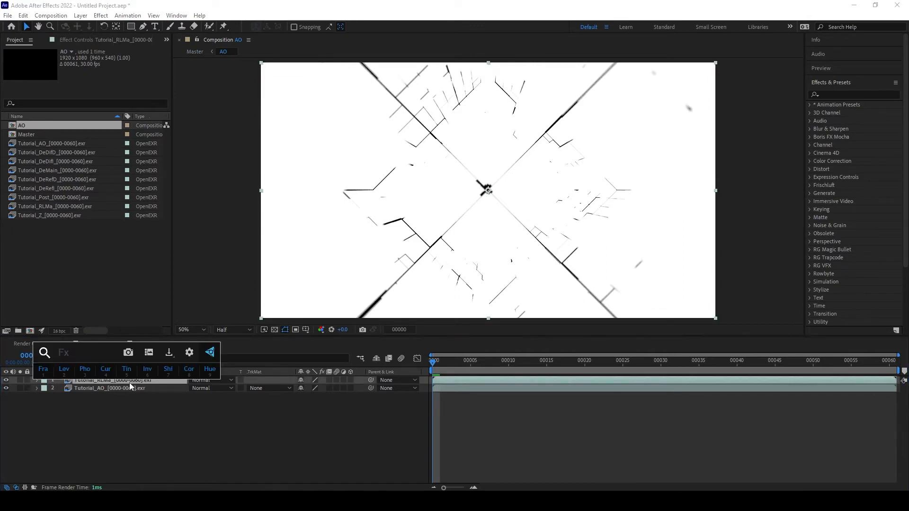
pyautogui.click(134, 407)
pyautogui.click(135, 380)
pyautogui.click(828, 94)
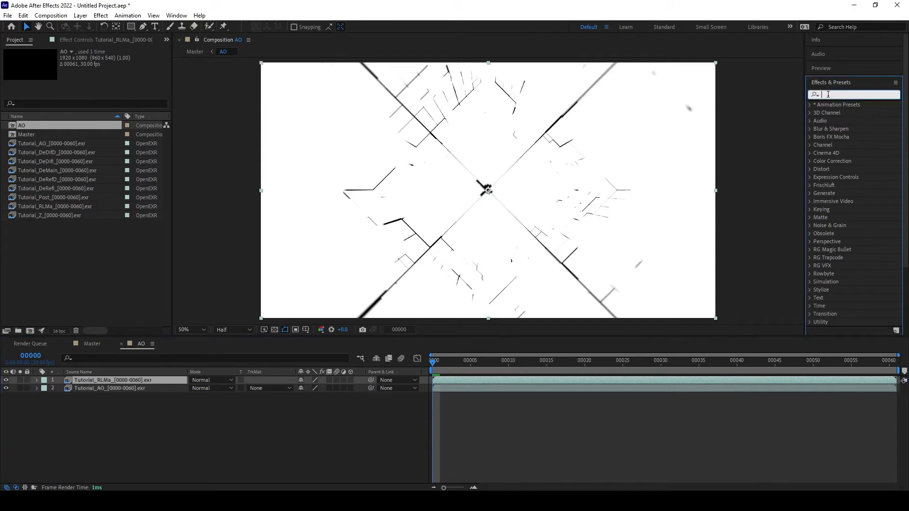
pyautogui.write('invert')
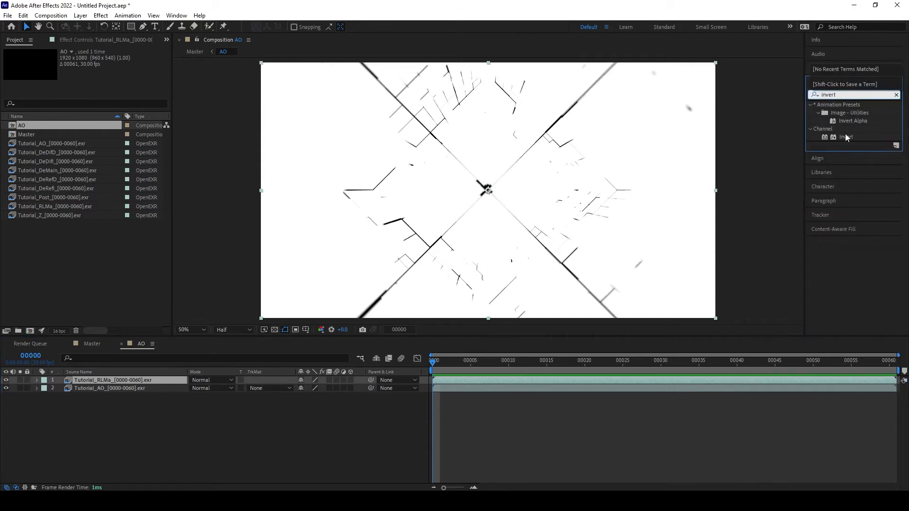
pyautogui.moveTo(846, 137); pyautogui.dragTo(139, 382)
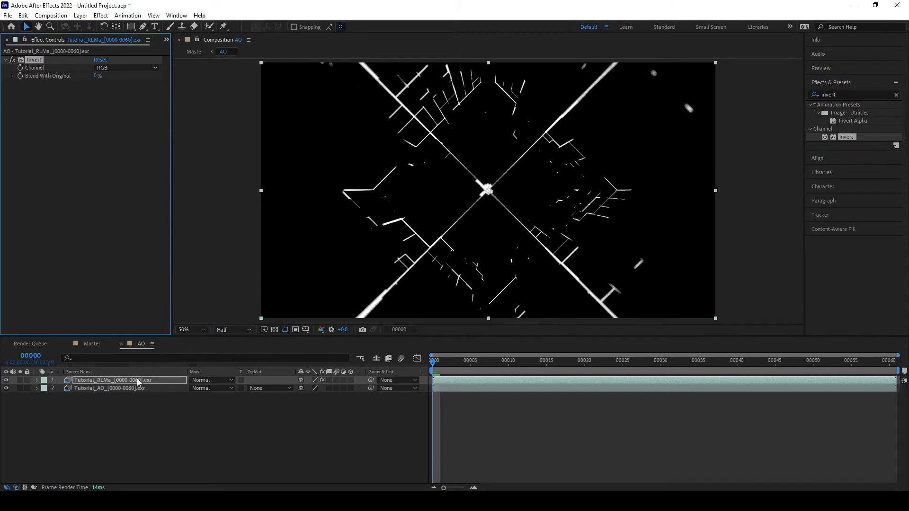
# - Set the inverted Tutorial_RLMa layer's blending mode to Add over the Tutorial_AO layer
pyautogui.click(205, 380)
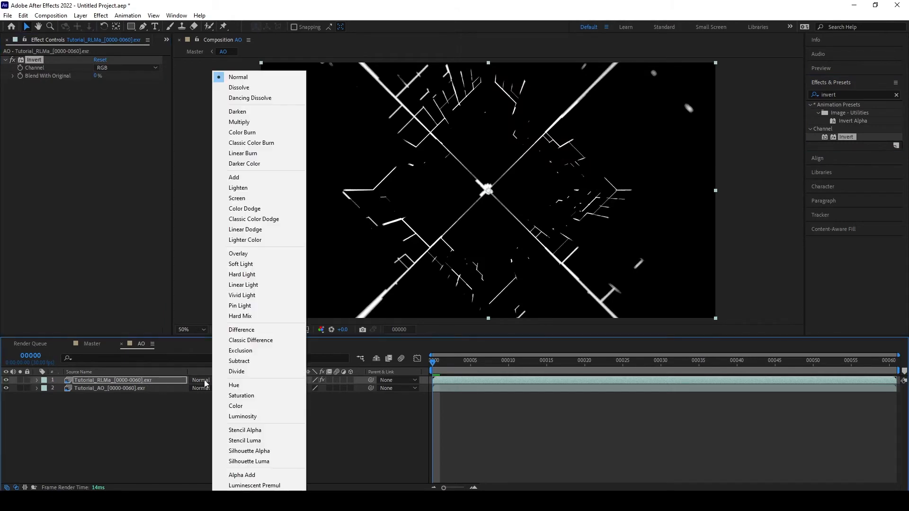
pyautogui.click(253, 179)
pyautogui.click(240, 407)
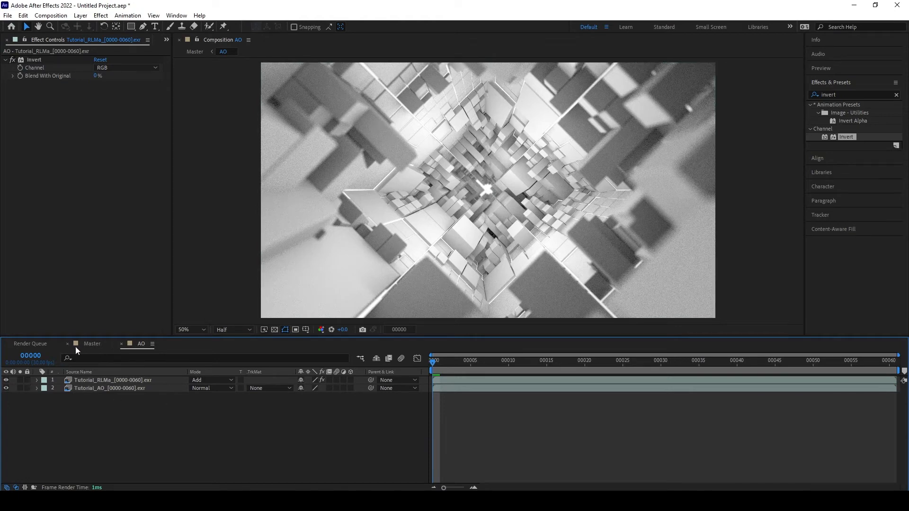
# - Toggle the Tutorial_RLMa layer off and on to compare the ambient occlusion with and without the mask
pyautogui.click(6, 380)
pyautogui.click(6, 381)
pyautogui.click(20, 381)
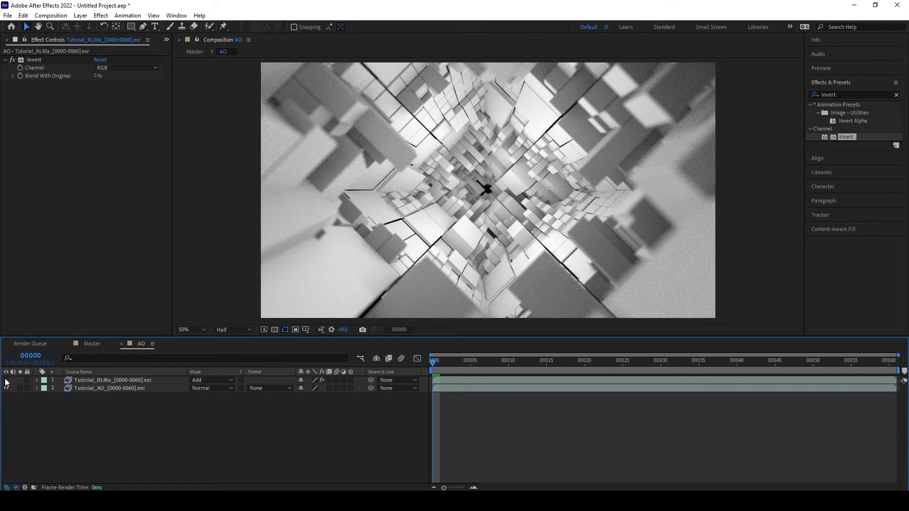
pyautogui.click(20, 381)
# - Return to the Master composition and set the AO pre-composition's blending mode to Multiply
pyautogui.click(92, 344)
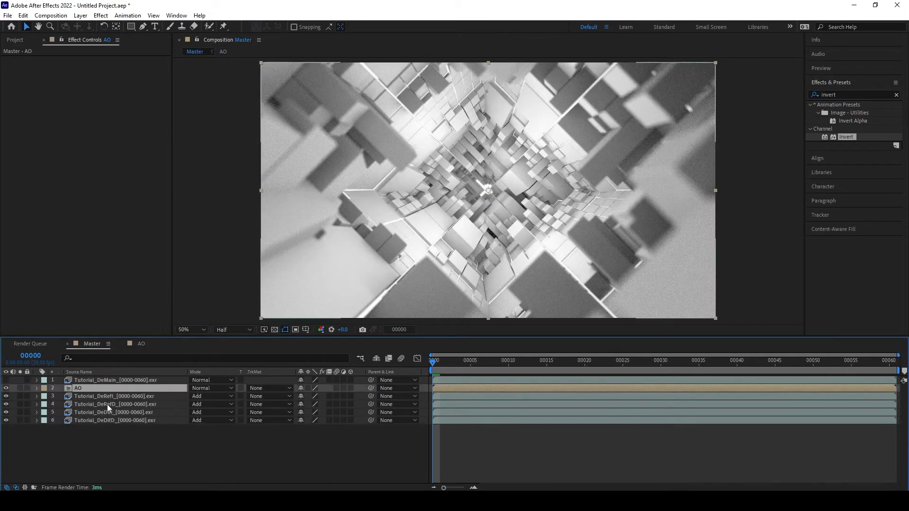
pyautogui.click(199, 388)
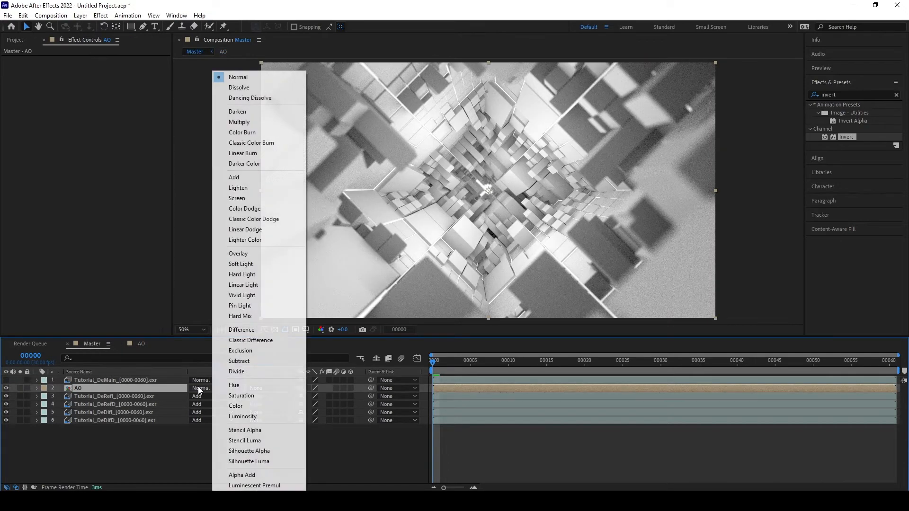
pyautogui.click(257, 120)
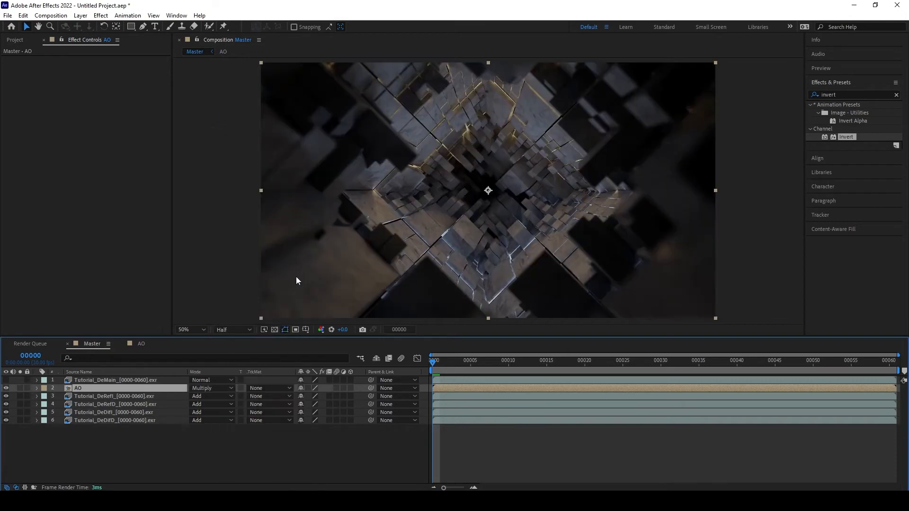
# - Toggle the AO layer's visibility repeatedly to compare the composite with and without it, leaving it visible
pyautogui.click(6, 388)
pyautogui.click(6, 388)
pyautogui.click(6, 388)
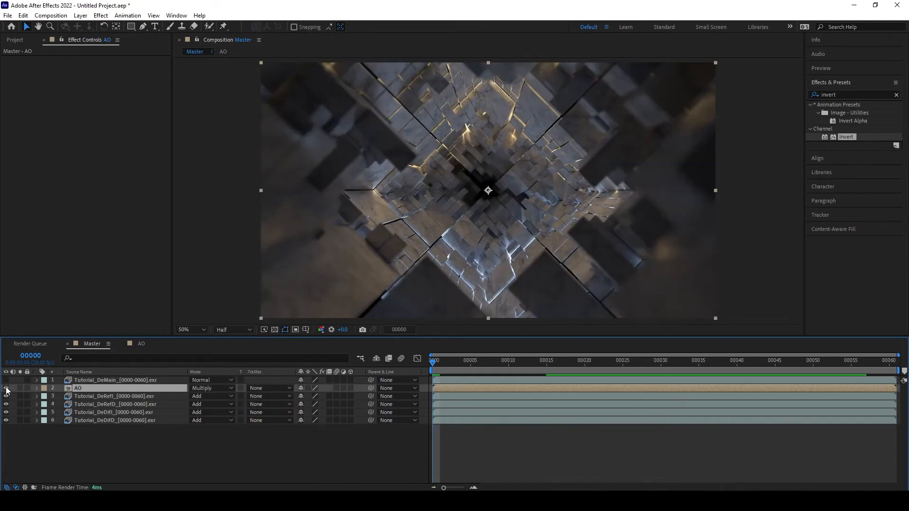
pyautogui.click(6, 389)
pyautogui.click(5, 388)
pyautogui.click(6, 389)
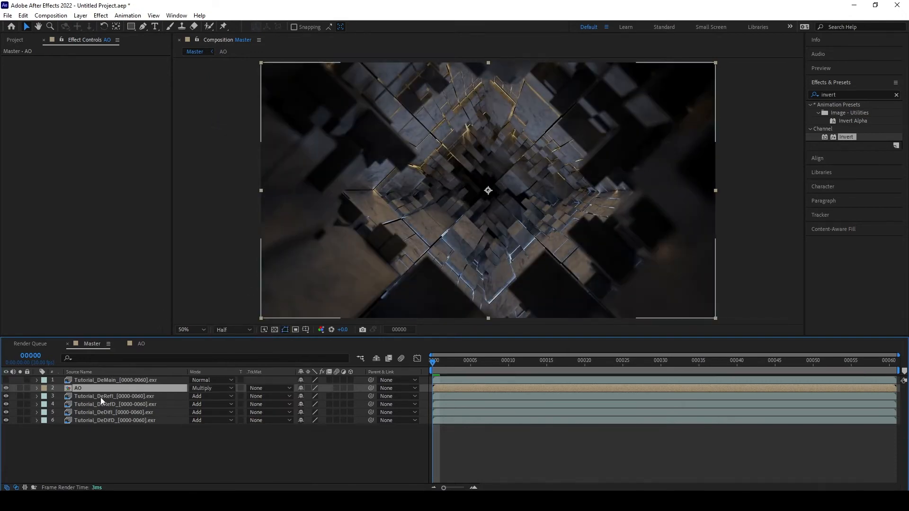
# - Reduce the AO layer's opacity to 65% in the Master composition
pyautogui.press('t')
pyautogui.moveTo(304, 399); pyautogui.dragTo(230, 393)
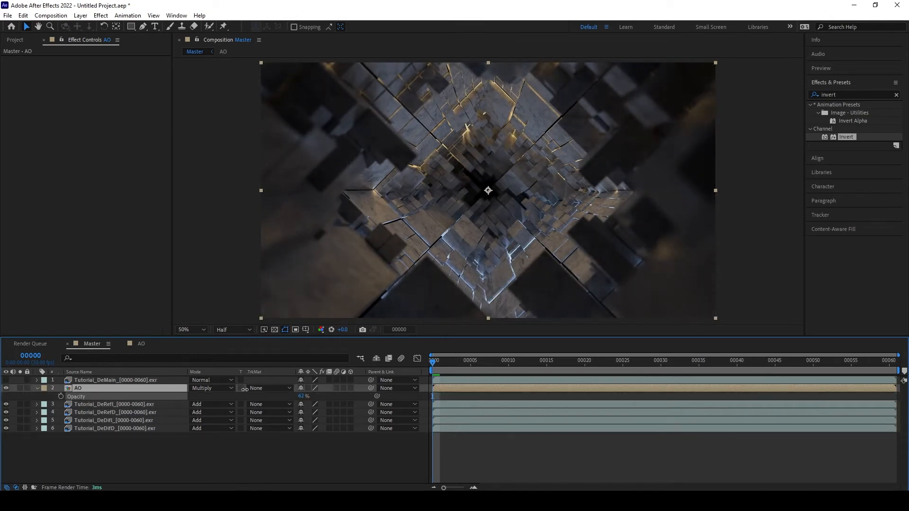
pyautogui.moveTo(245, 389); pyautogui.dragTo(248, 389)
pyautogui.click(161, 443)
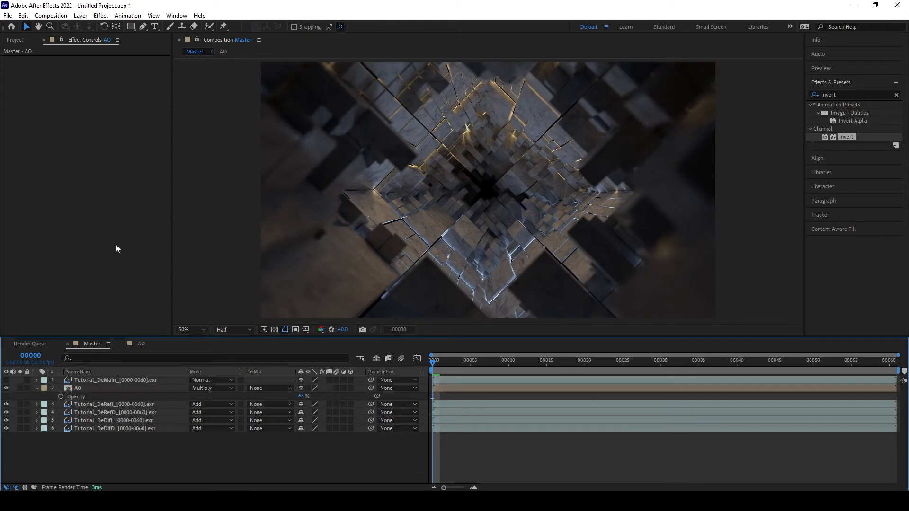
# - Add the Tutorial_Post sequence above the AO layer in Master and set its blending mode to Screen
pyautogui.click(16, 40)
pyautogui.click(49, 231)
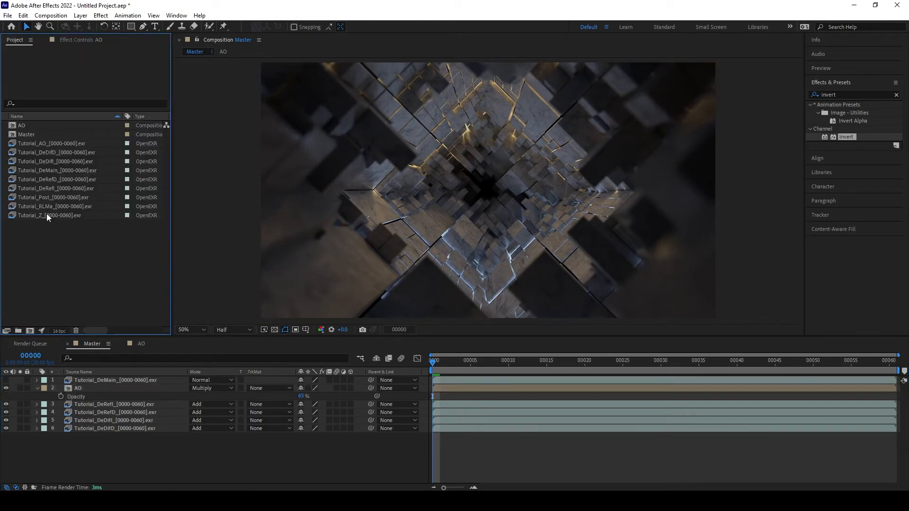
pyautogui.click(47, 215)
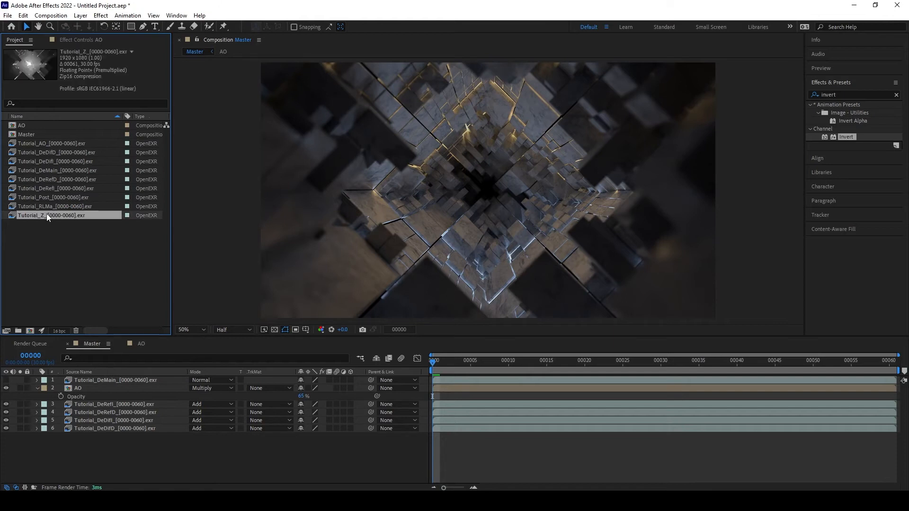
pyautogui.moveTo(48, 198); pyautogui.dragTo(164, 387)
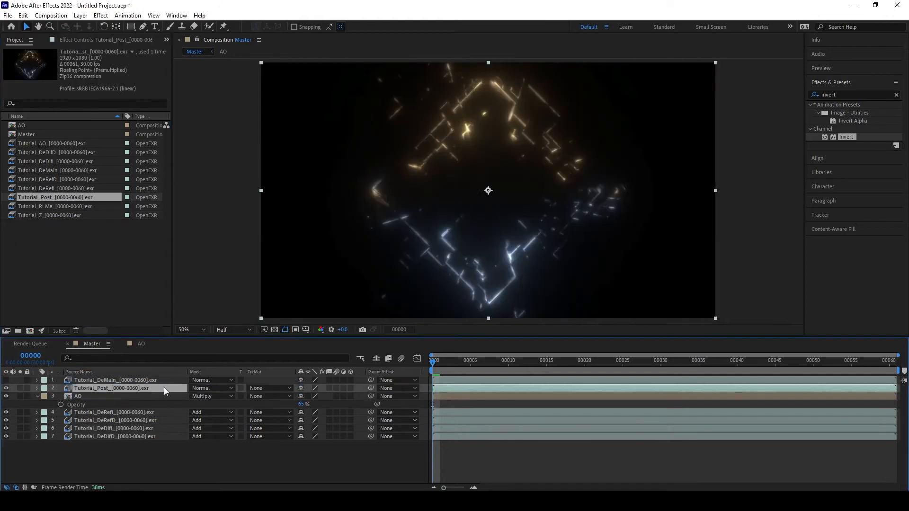
pyautogui.click(220, 390)
pyautogui.click(232, 204)
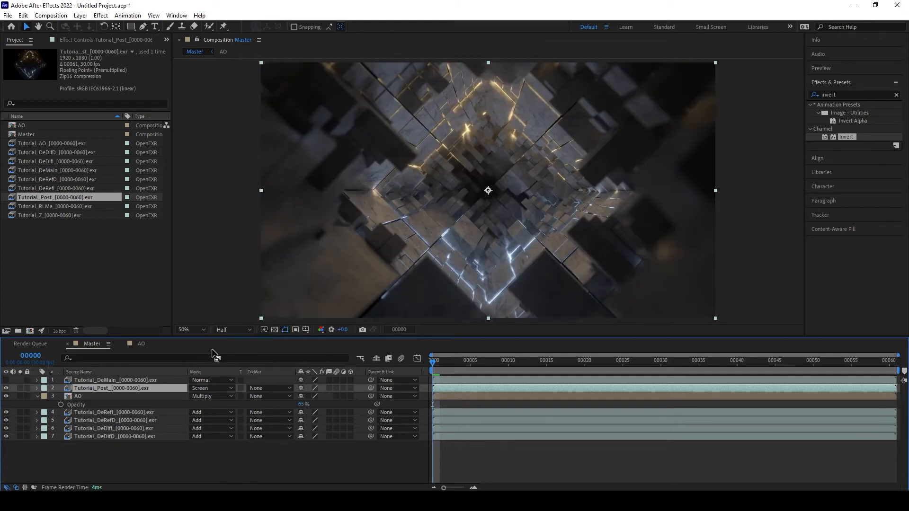
# - Toggle the Tutorial_Post layer's visibility to compare the glow's contribution, leaving it visible
pyautogui.click(6, 388)
pyautogui.click(5, 389)
pyautogui.click(6, 388)
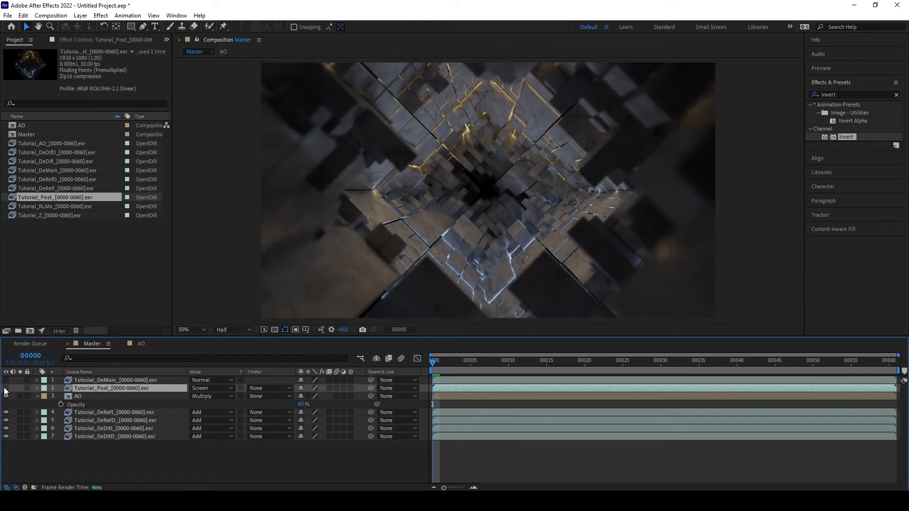
pyautogui.click(5, 388)
# - Add the Tutorial_Z sequence above the Tutorial_Post layer with the Add blending mode and reveal its opacity property
pyautogui.moveTo(53, 215); pyautogui.dragTo(101, 383)
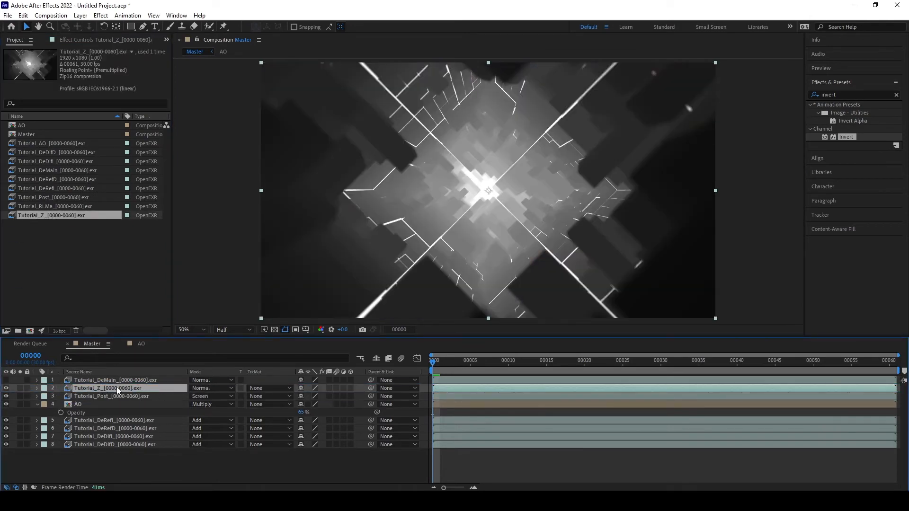
pyautogui.click(204, 389)
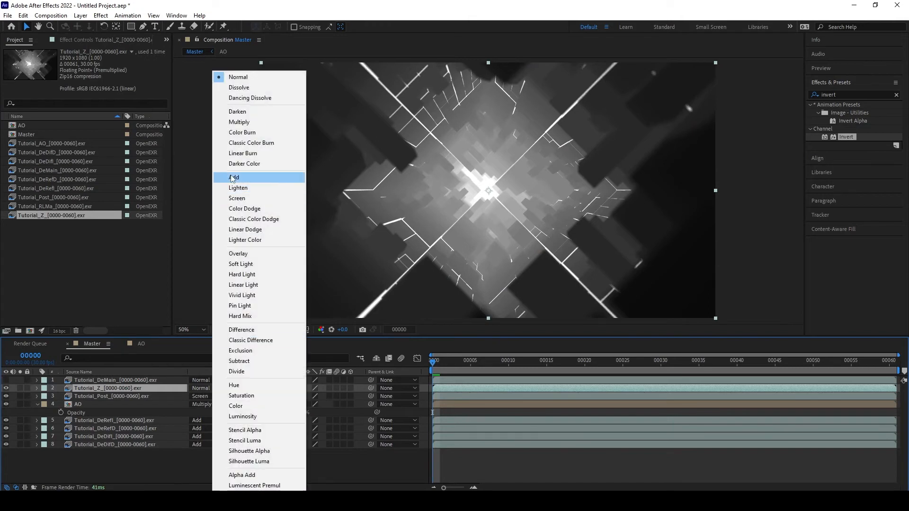
pyautogui.click(232, 177)
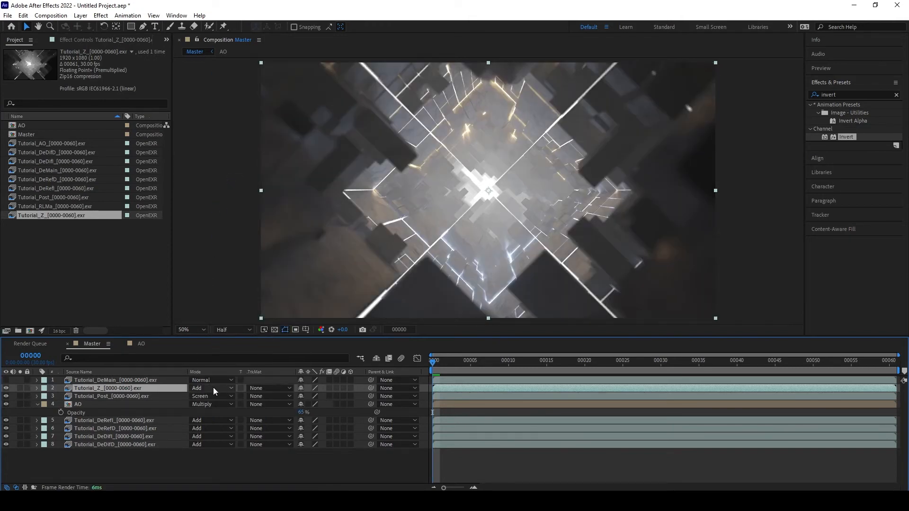
pyautogui.press('t')
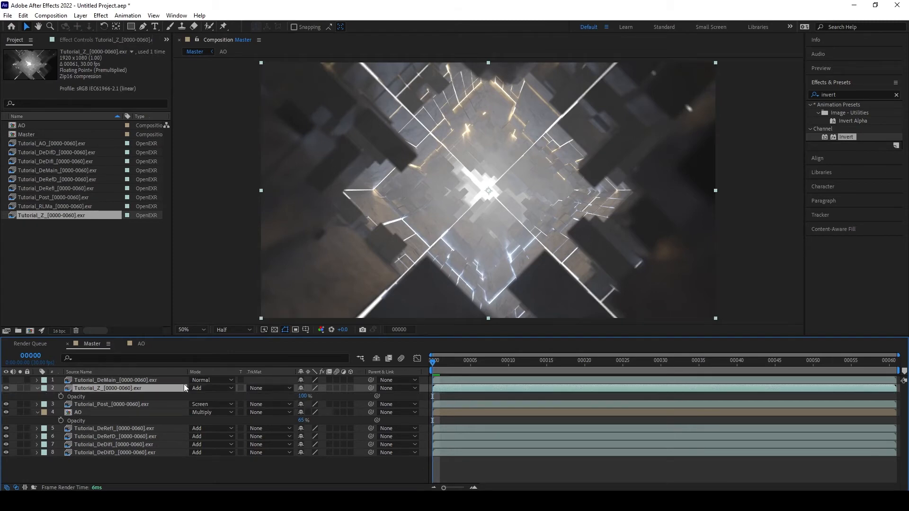
# - Apply a Levels effect to the Tutorial_Z layer and raise its Input Black to 3212.5 to deepen the depth falloff
pyautogui.click(840, 95)
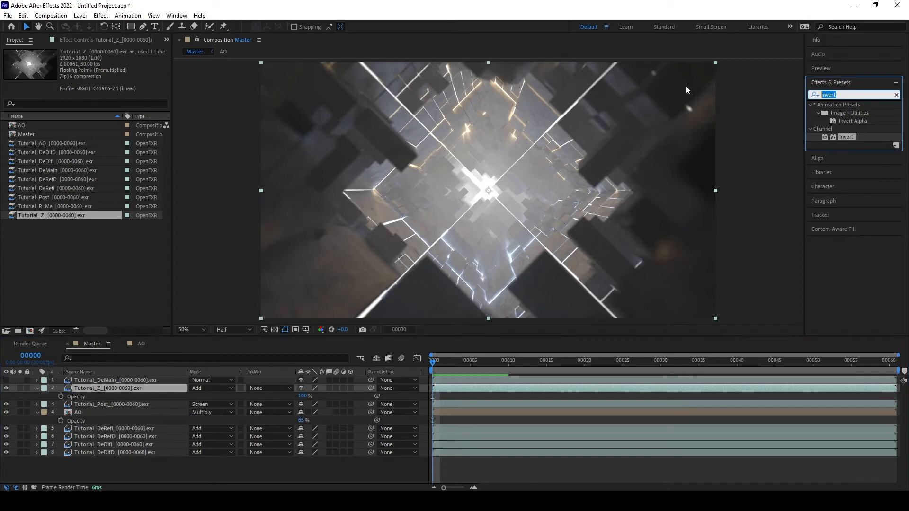
pyautogui.write('level')
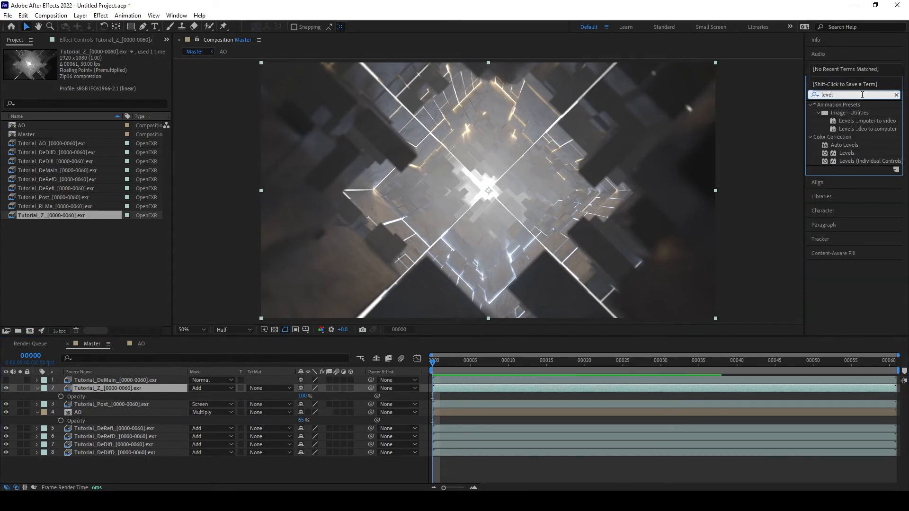
pyautogui.moveTo(840, 152); pyautogui.dragTo(145, 385)
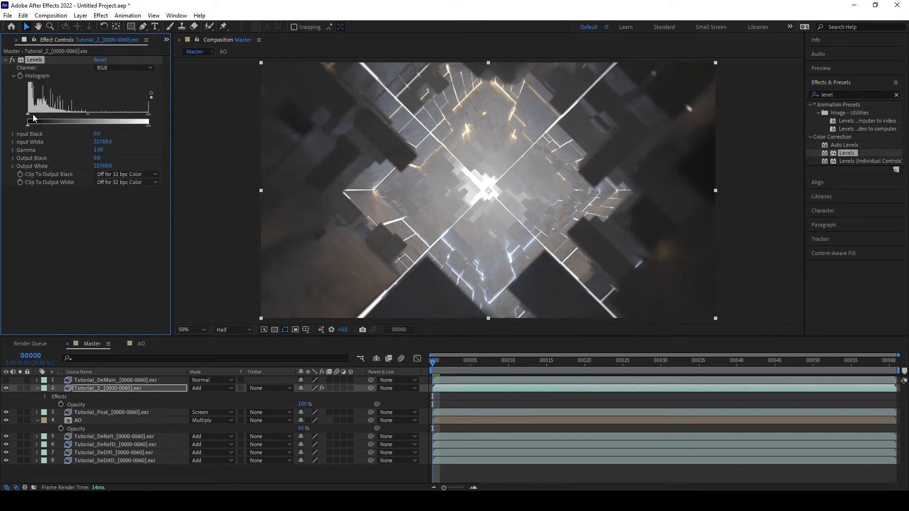
pyautogui.moveTo(147, 114); pyautogui.dragTo(176, 119)
pyautogui.moveTo(28, 115)
pyautogui.mouseDown()
pyautogui.moveTo(50, 113)
pyautogui.moveTo(40, 117)
pyautogui.mouseUp()
# - Add a Tint effect to the Tutorial_Z layer and map white to a saturated blue, 0042FF
pyautogui.click(98, 391)
pyautogui.hotkey('ctrl', 'space')
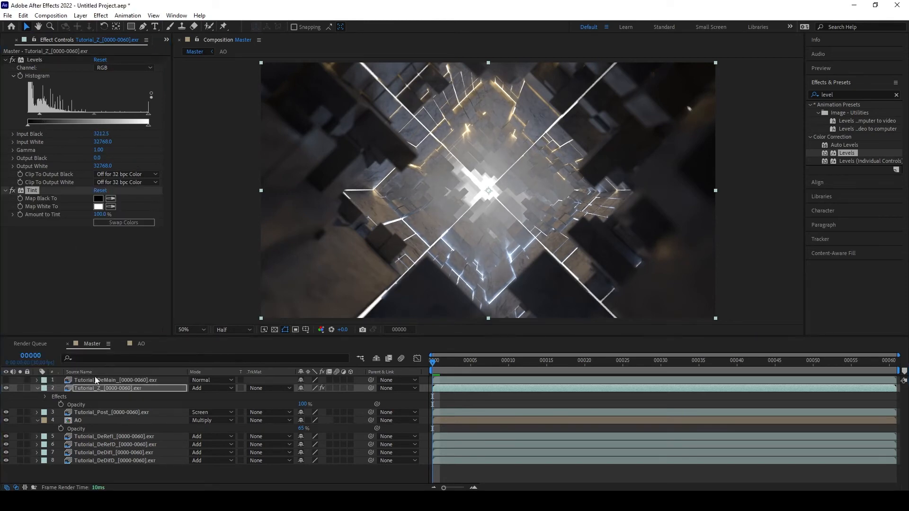
pyautogui.click(96, 377)
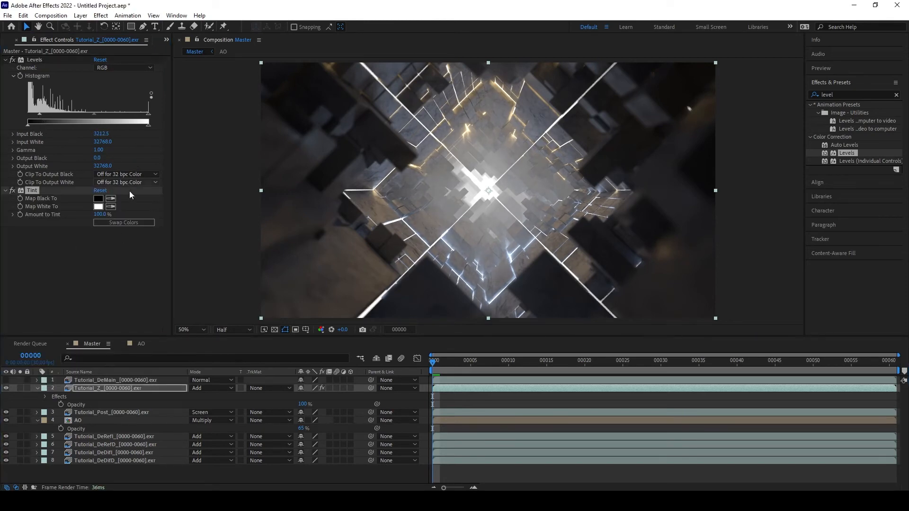
pyautogui.click(102, 208)
pyautogui.moveTo(692, 107); pyautogui.dragTo(774, 54)
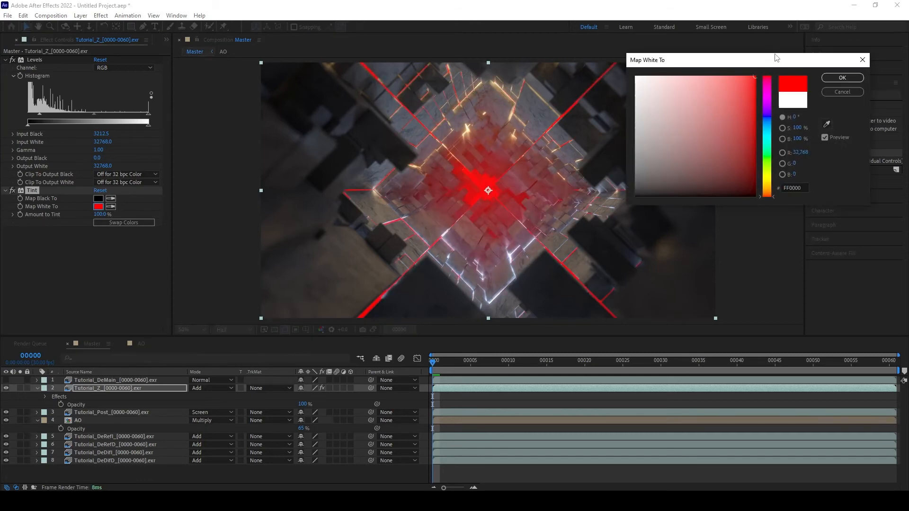
pyautogui.moveTo(767, 143)
pyautogui.mouseDown()
pyautogui.moveTo(764, 118)
pyautogui.moveTo(767, 125)
pyautogui.mouseUp()
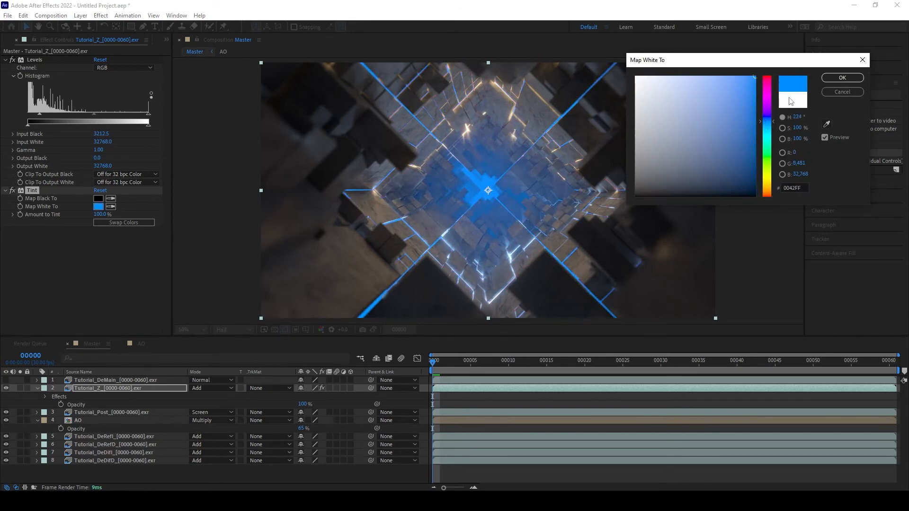
pyautogui.click(843, 77)
# - Lower the Tutorial_Z layer's opacity to 27% and change the Tint's white mapping to a softer blue, 3D81FF
pyautogui.press('t')
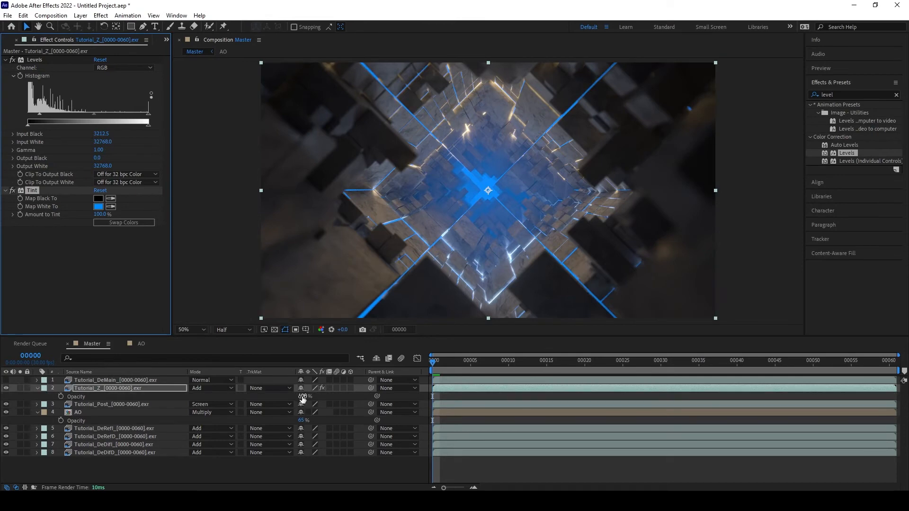
pyautogui.moveTo(302, 397); pyautogui.dragTo(222, 391)
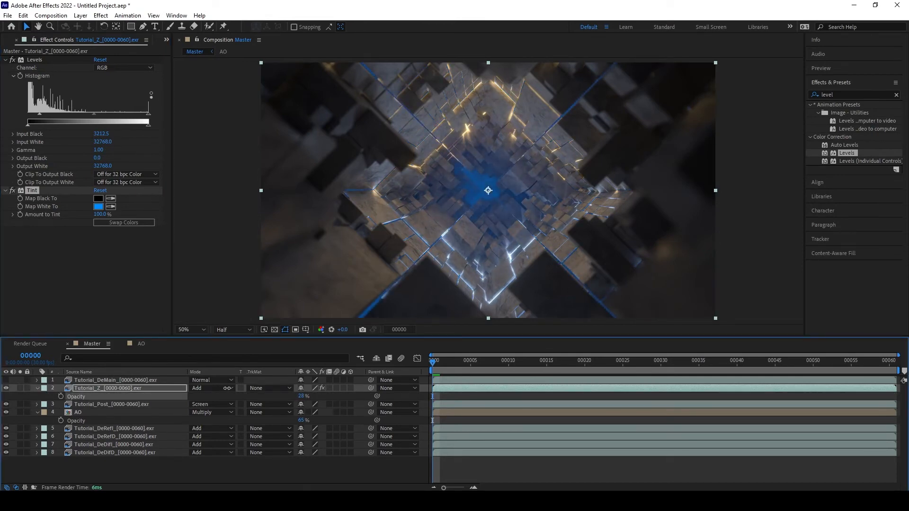
pyautogui.click(111, 206)
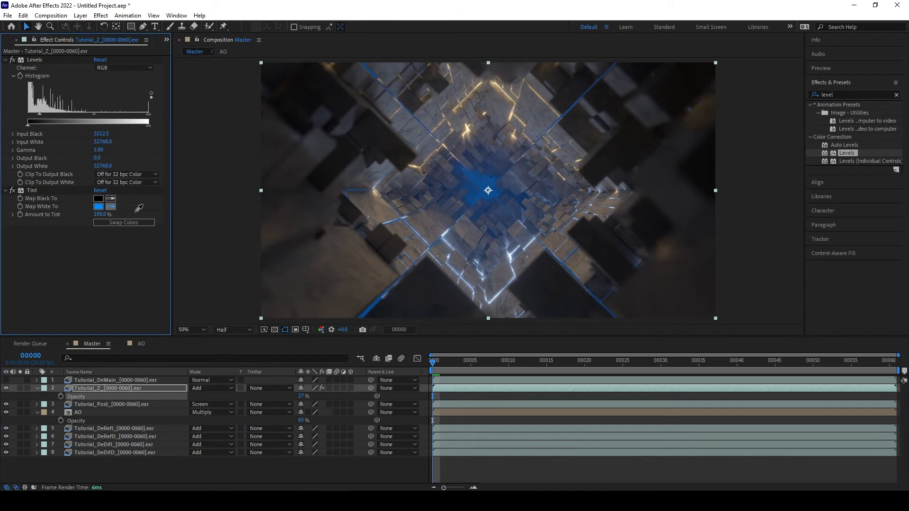
pyautogui.click(512, 253)
pyautogui.click(99, 206)
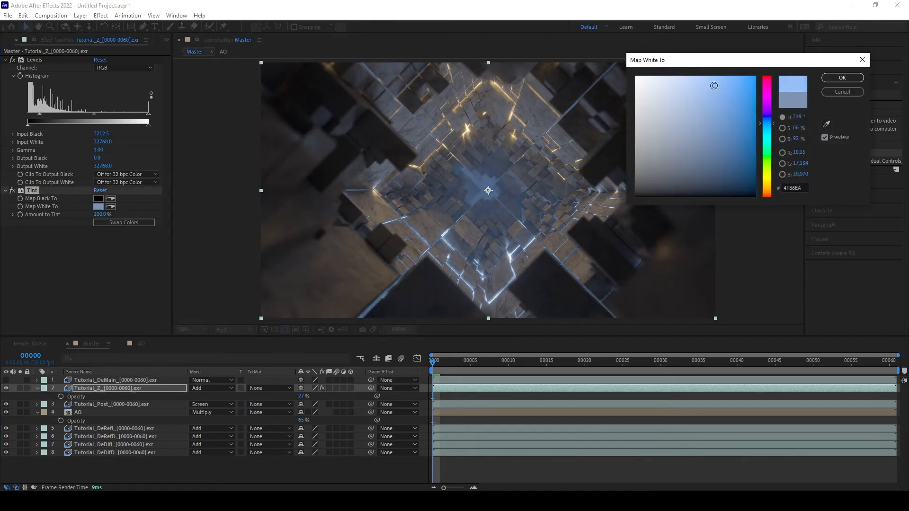
pyautogui.moveTo(714, 86)
pyautogui.mouseDown()
pyautogui.moveTo(711, 68)
pyautogui.moveTo(749, 67)
pyautogui.moveTo(720, 84)
pyautogui.moveTo(744, 80)
pyautogui.moveTo(727, 72)
pyautogui.mouseUp()
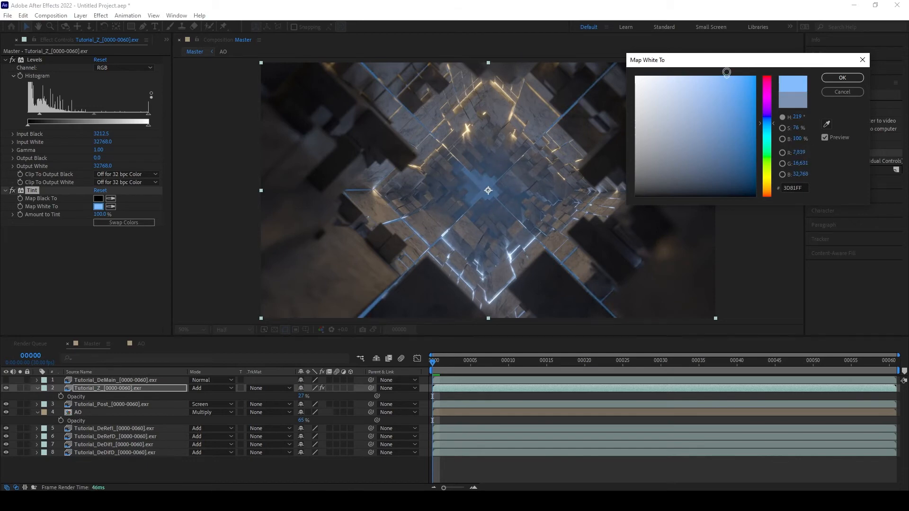
pyautogui.click(842, 77)
# - Try a lower Tint amount on the Tutorial_Z layer and undo the change
pyautogui.moveTo(107, 216); pyautogui.dragTo(39, 222)
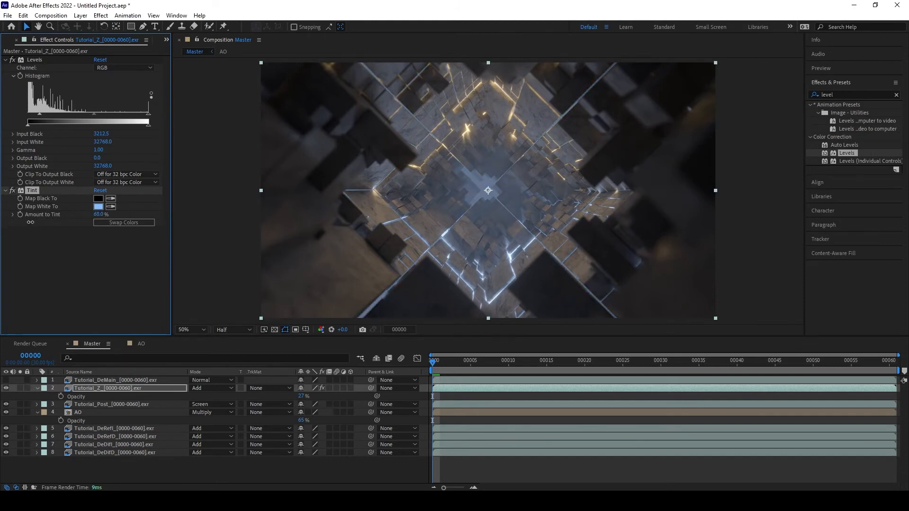
pyautogui.hotkey('ctrl', 'z')
pyautogui.click(88, 278)
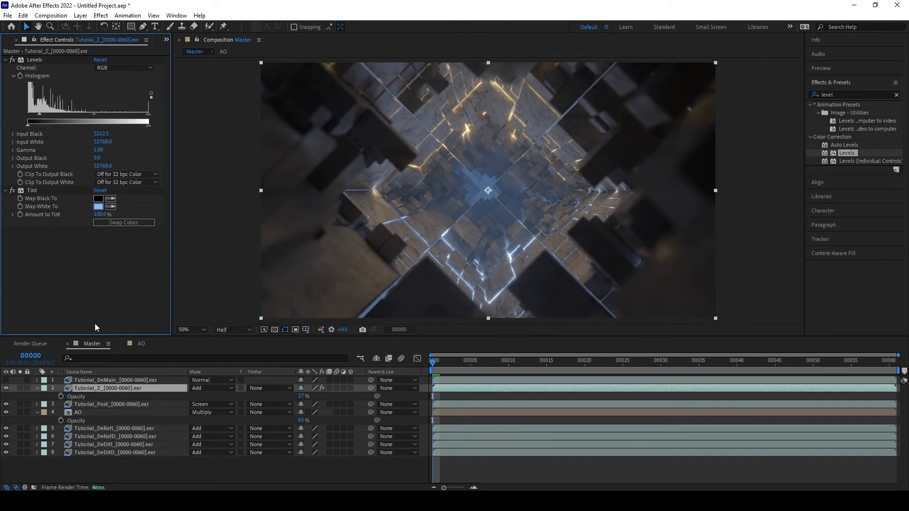
# - Add a second copy of the Tutorial_Z sequence above the tinted one in Master and set its blending mode to Multiply
pyautogui.click(8, 43)
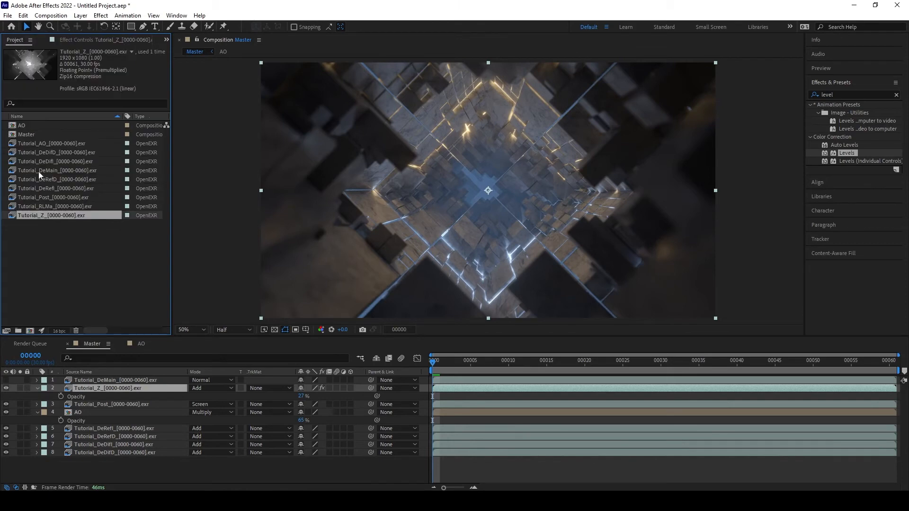
pyautogui.click(46, 238)
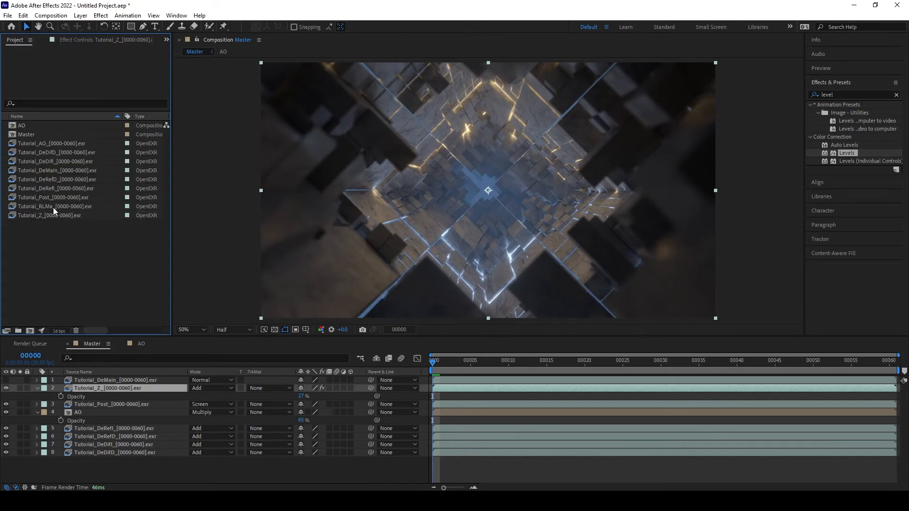
pyautogui.moveTo(47, 217); pyautogui.dragTo(93, 384)
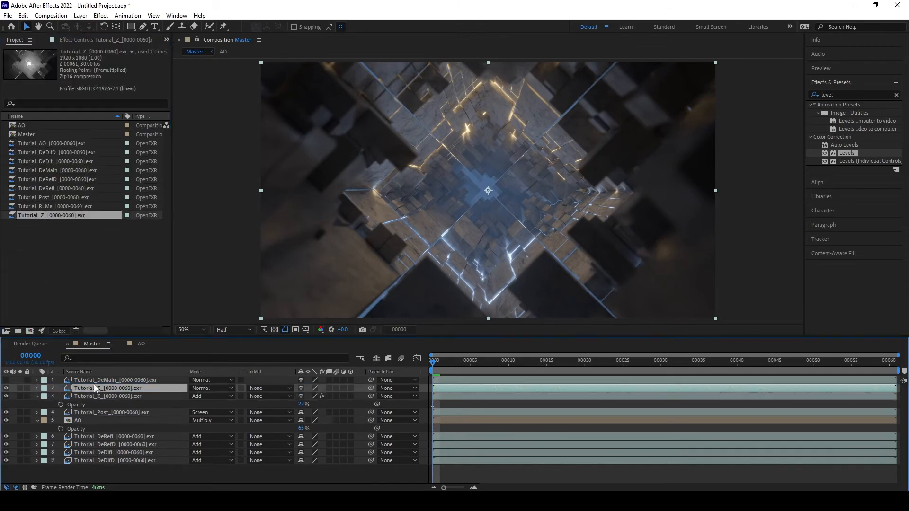
pyautogui.click(226, 389)
pyautogui.click(265, 122)
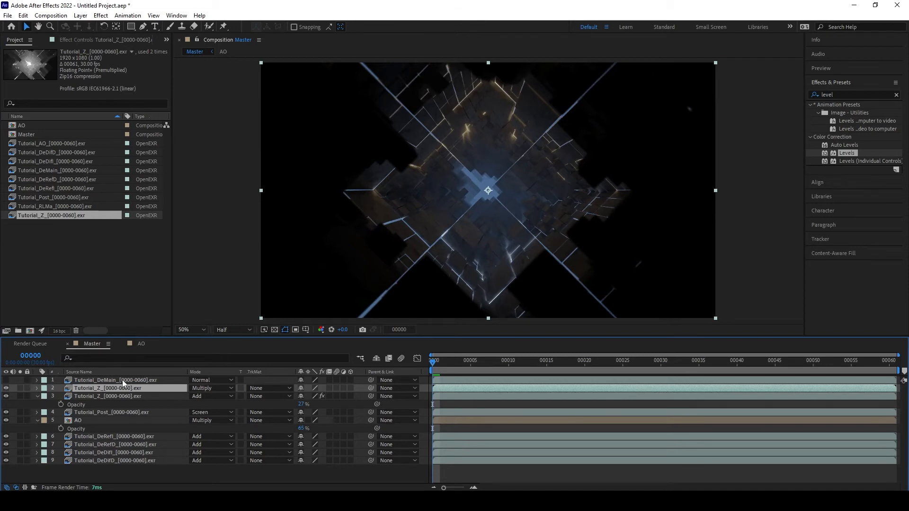
# - Apply Levels to the Multiply Tutorial_Z layer and reduce its Input White to 10408.7
pyautogui.hotkey('ctrl', 'space')
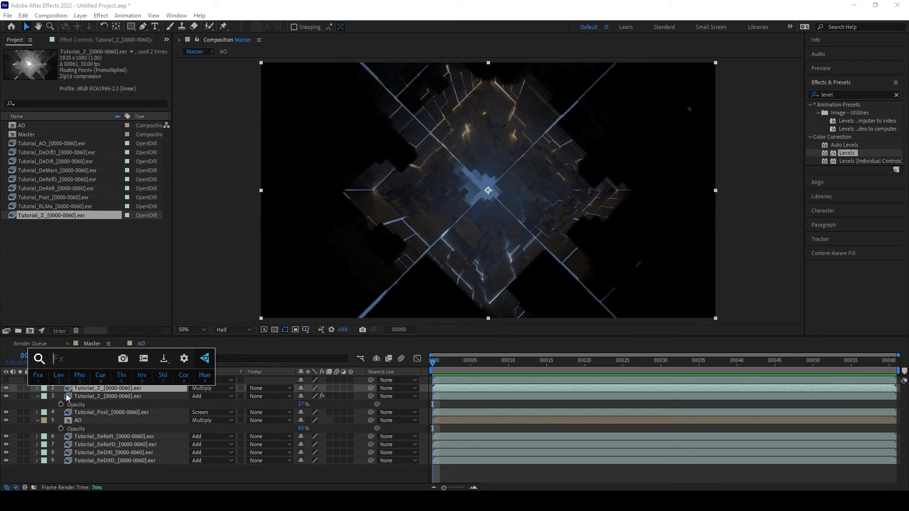
pyautogui.click(115, 390)
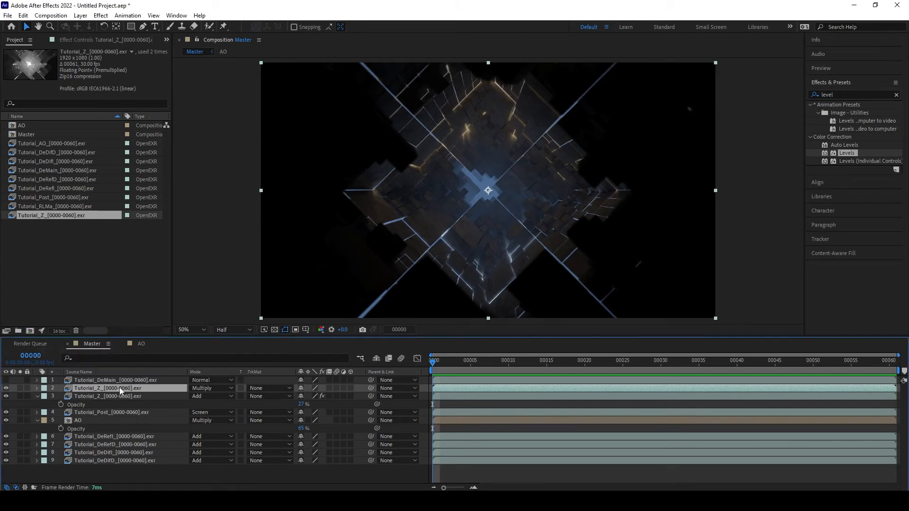
pyautogui.hotkey('ctrl', 'space')
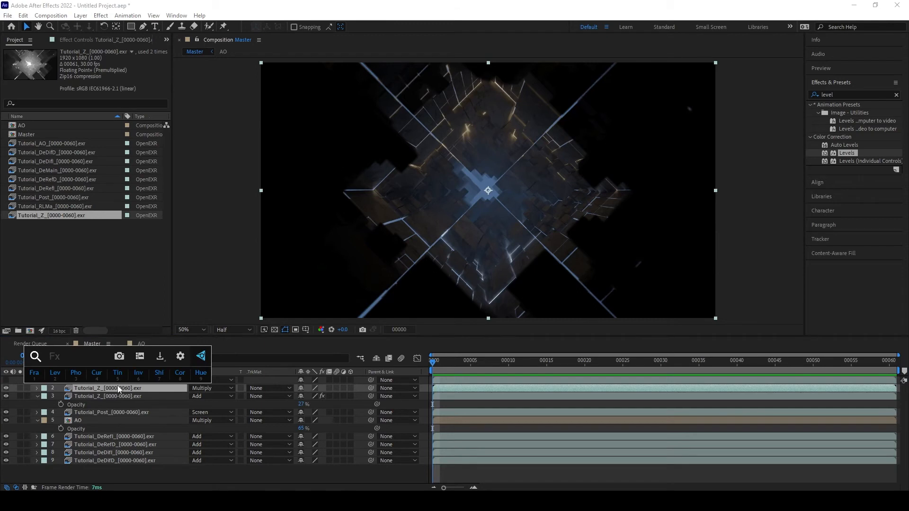
pyautogui.click(55, 374)
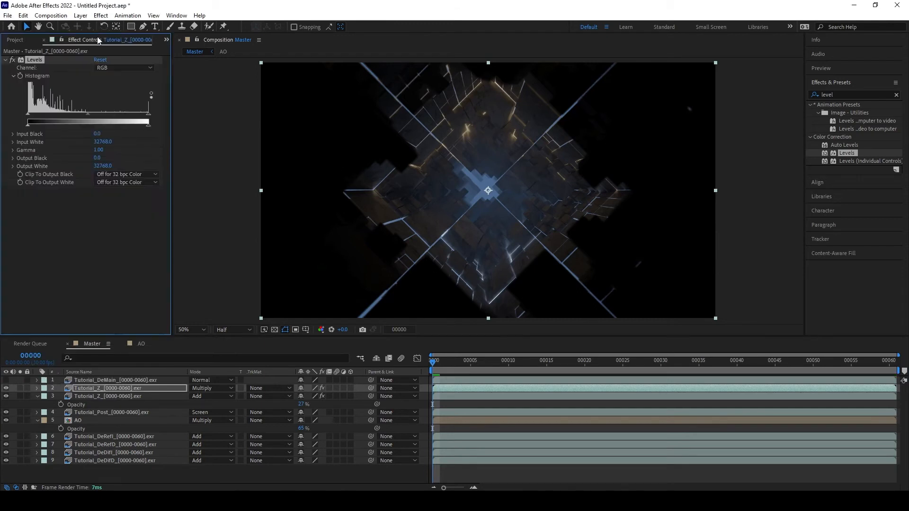
pyautogui.moveTo(149, 113); pyautogui.dragTo(68, 102)
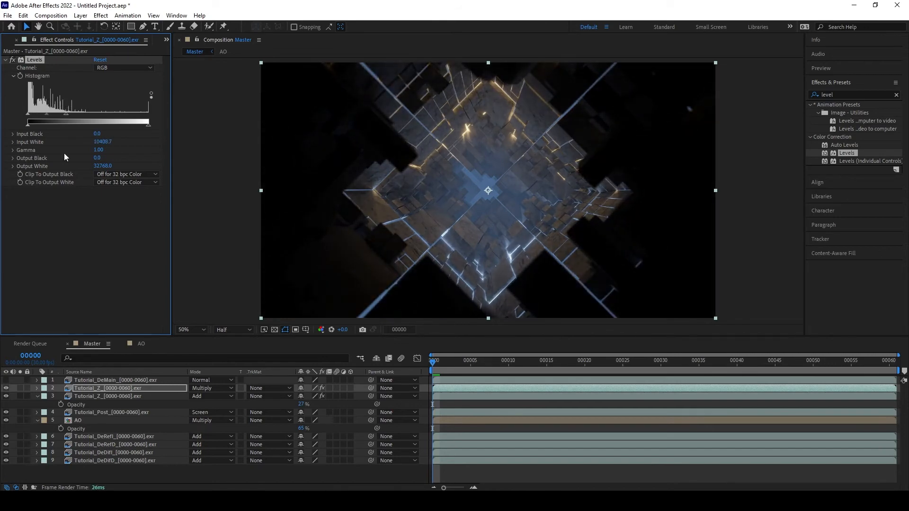
# - Compare the Multiply Tutorial_Z layer by toggling its visibility, and reduce its opacity to 76%
pyautogui.click(6, 388)
pyautogui.click(5, 388)
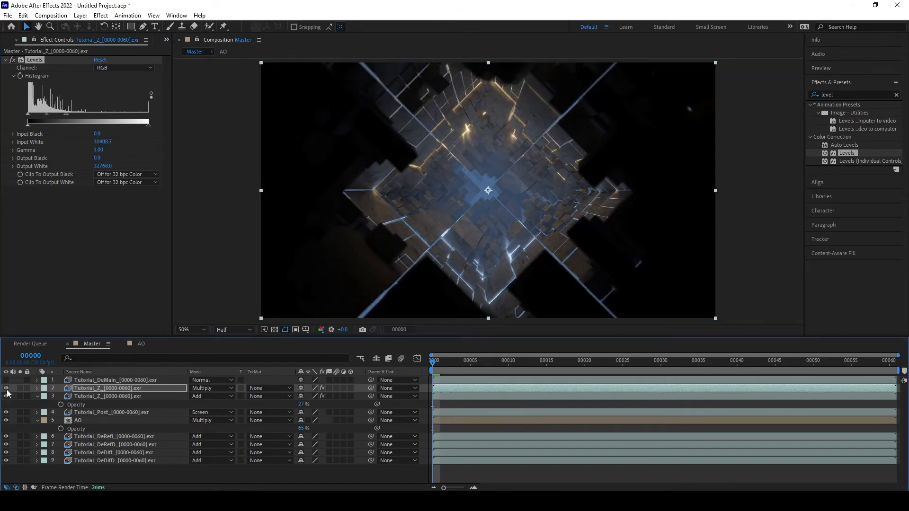
pyautogui.click(77, 389)
pyautogui.press('t')
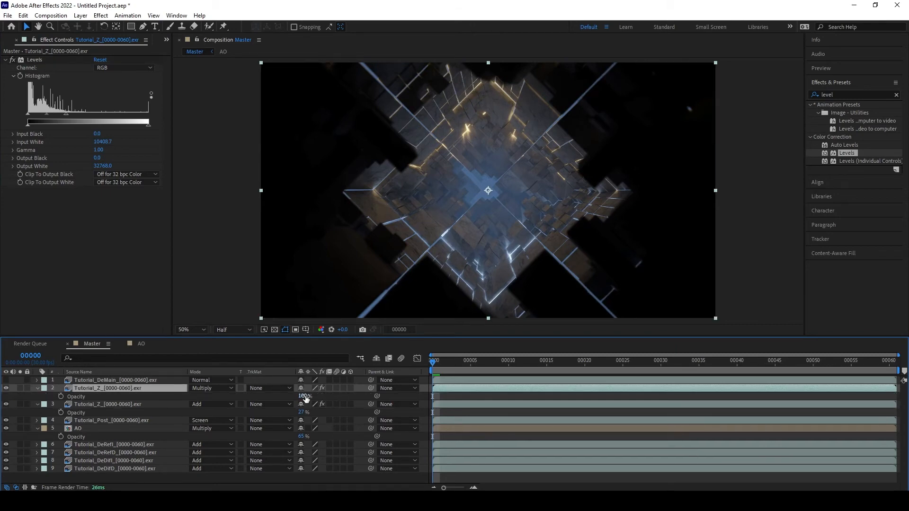
pyautogui.click(301, 396)
pyautogui.moveTo(301, 395); pyautogui.dragTo(275, 387)
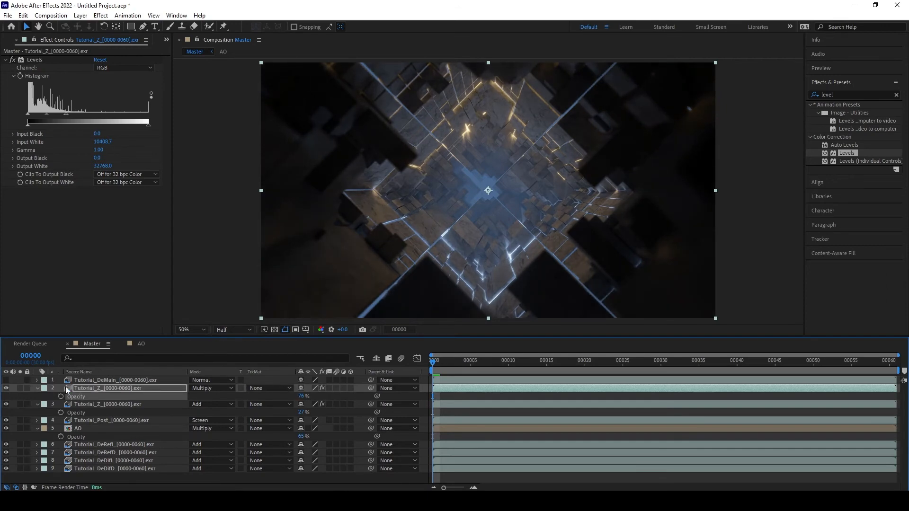
# - Compare the tinted Add Tutorial_Z layer by toggling its visibility, and lower its opacity to 20%
pyautogui.click(7, 403)
pyautogui.click(6, 403)
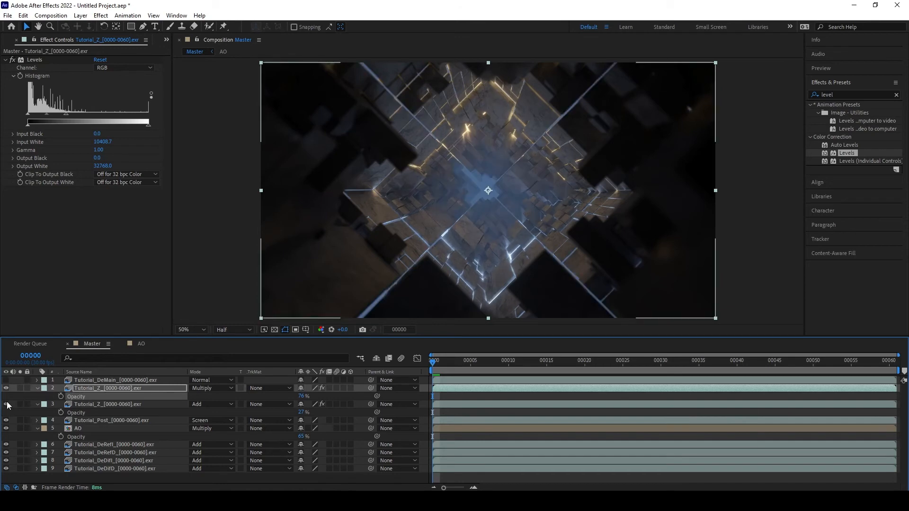
pyautogui.click(109, 406)
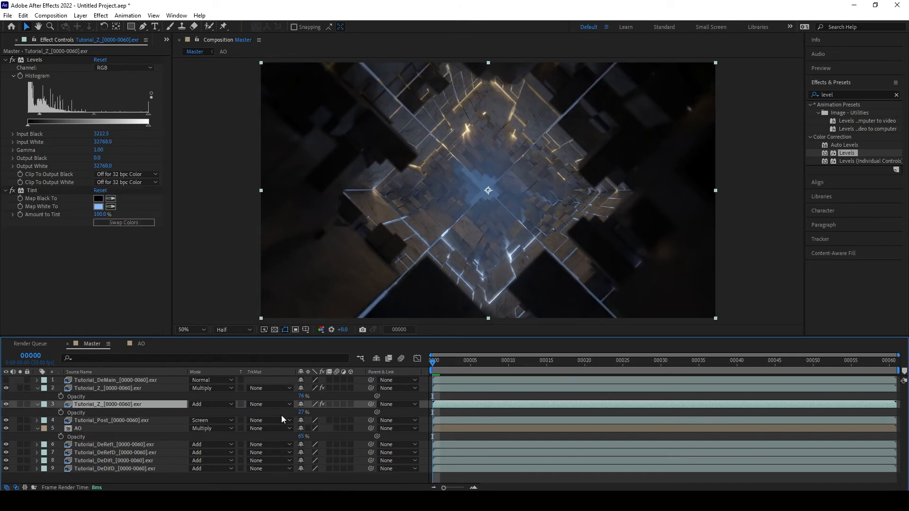
pyautogui.moveTo(300, 412); pyautogui.dragTo(286, 409)
# - Return to the project's footage list and clear the footage and layer selections
pyautogui.click(10, 46)
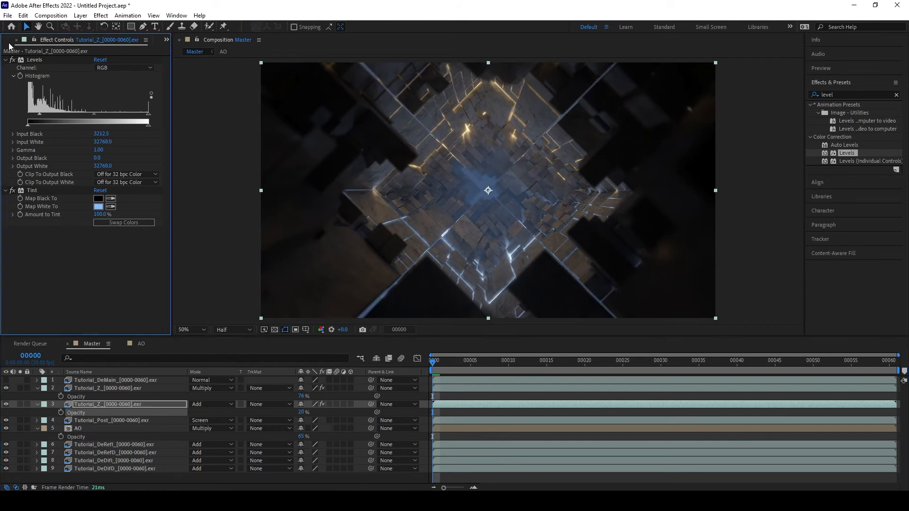
pyautogui.click(166, 40)
pyautogui.click(194, 53)
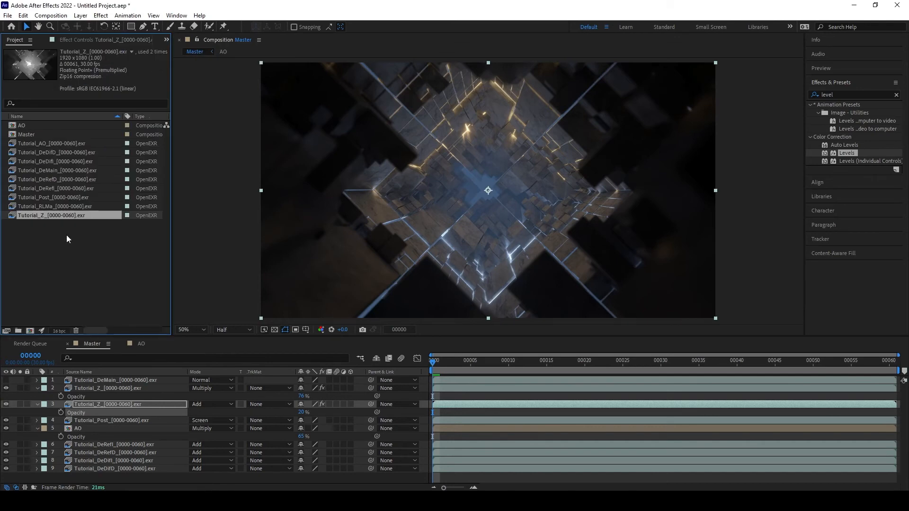
pyautogui.click(71, 260)
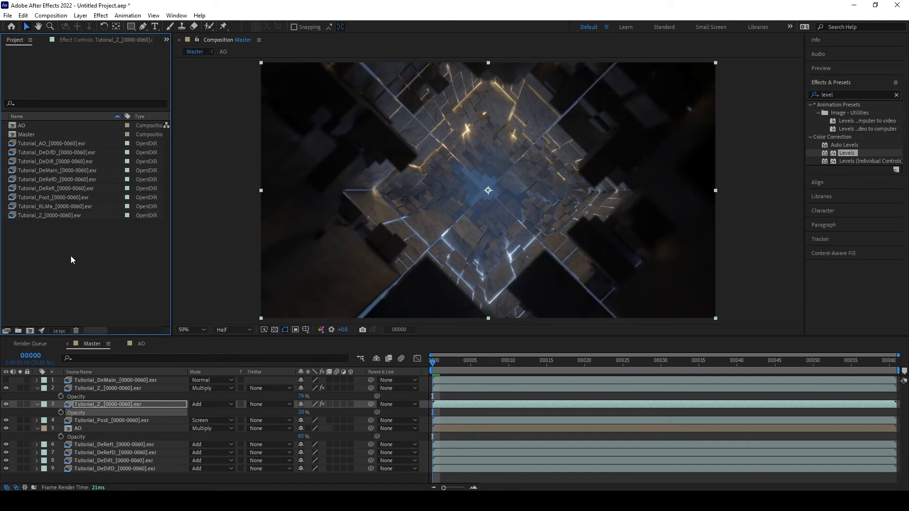
pyautogui.click(83, 476)
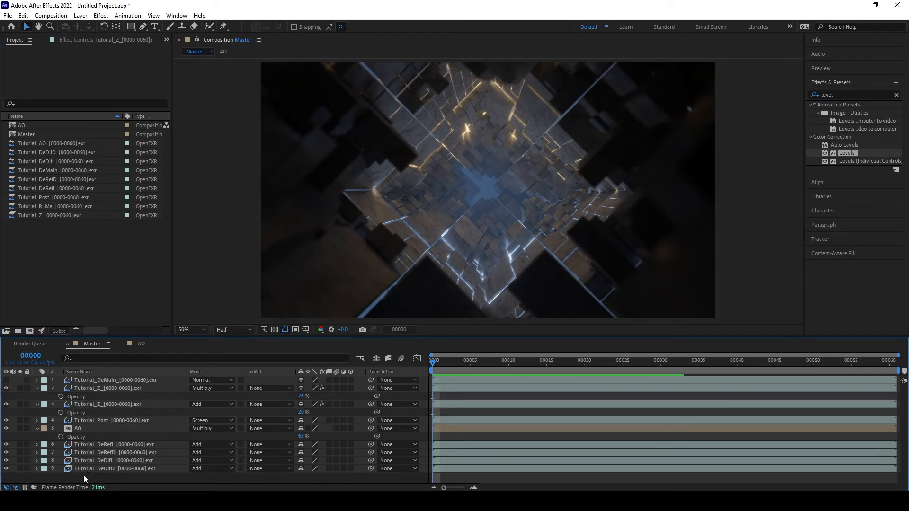
# - Save the project as Comp_V001 in the AE folder of the 220224 Cubed Tunnel Tutorial folder on the desktop
pyautogui.hotkey('ctrl', 's')
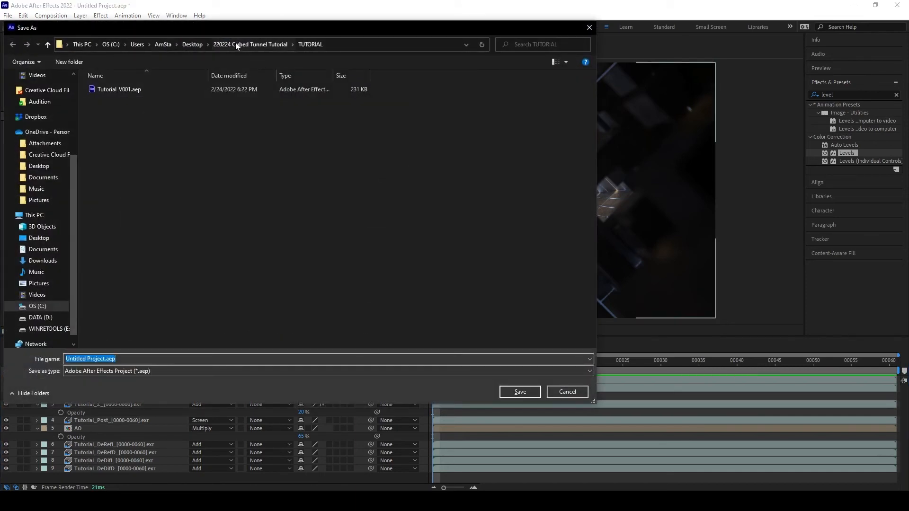
pyautogui.click(192, 44)
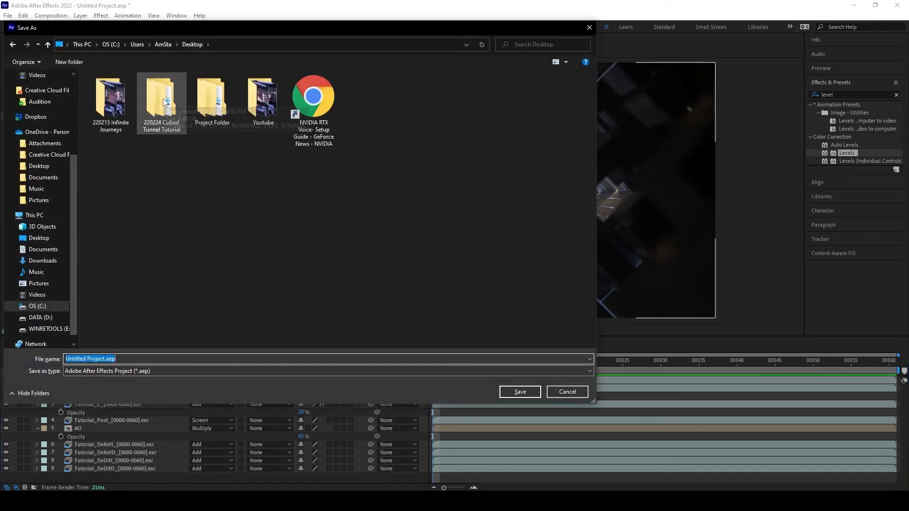
pyautogui.doubleClick(164, 102)
pyautogui.doubleClick(119, 99)
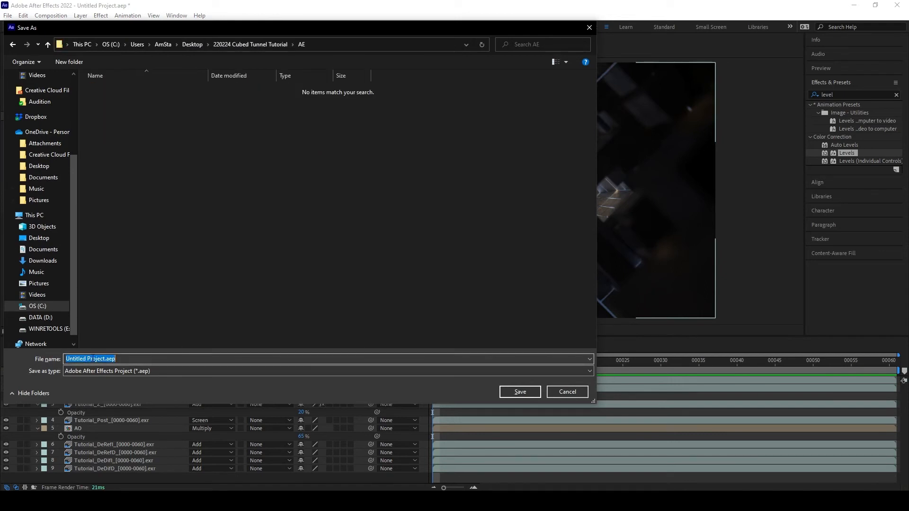
pyautogui.write('Co')
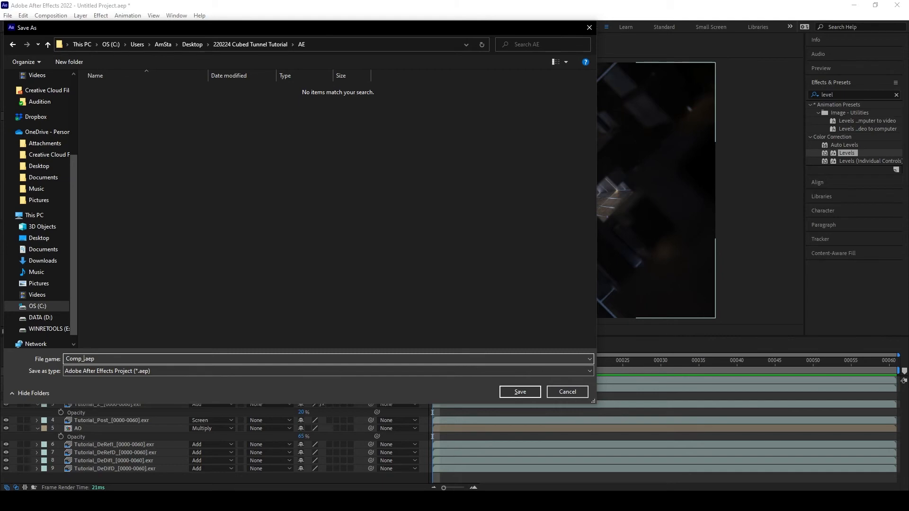
pyautogui.write('mp_V001')
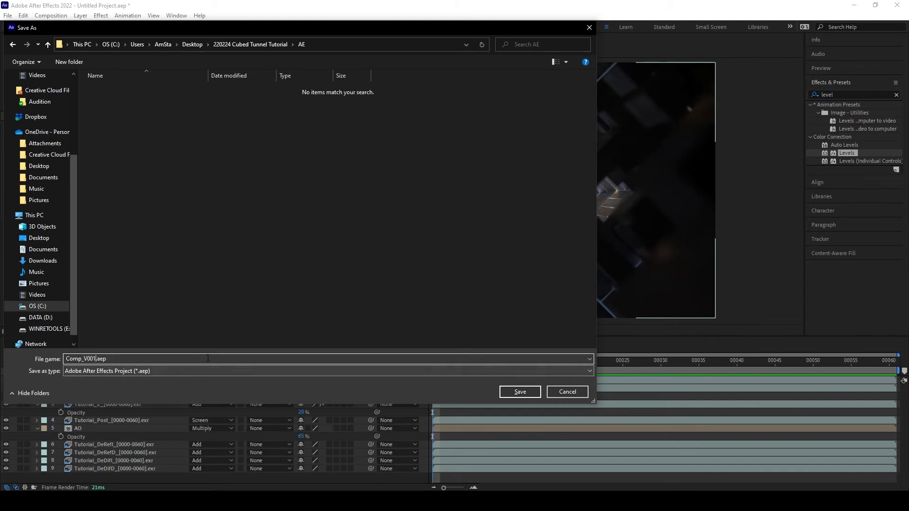
pyautogui.click(504, 393)
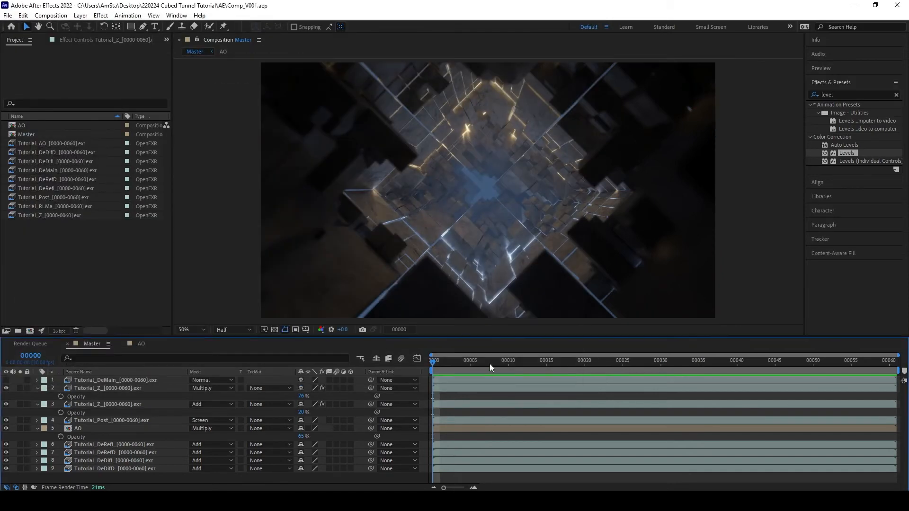
# - Collapse the AO layer's properties and add a new adjustment layer above all layers in the Master composition
pyautogui.click(37, 428)
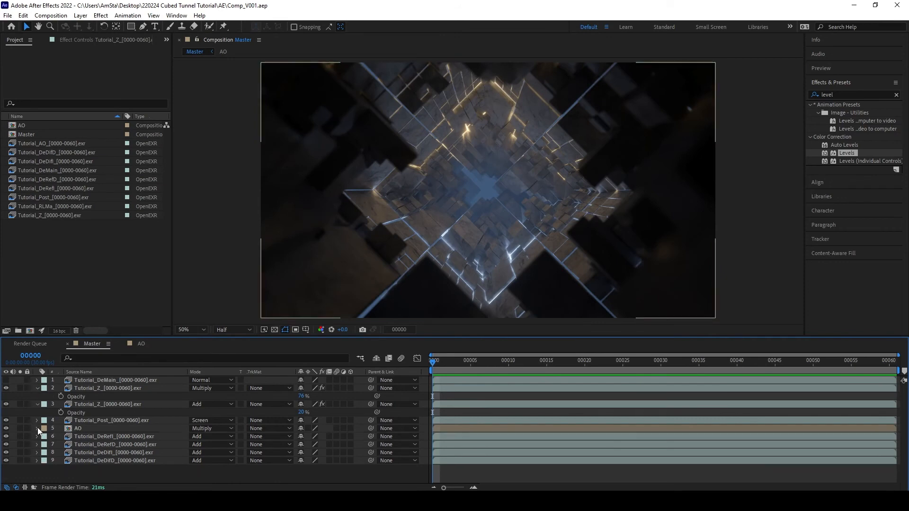
pyautogui.rightClick(104, 472)
pyautogui.moveTo(161, 360)
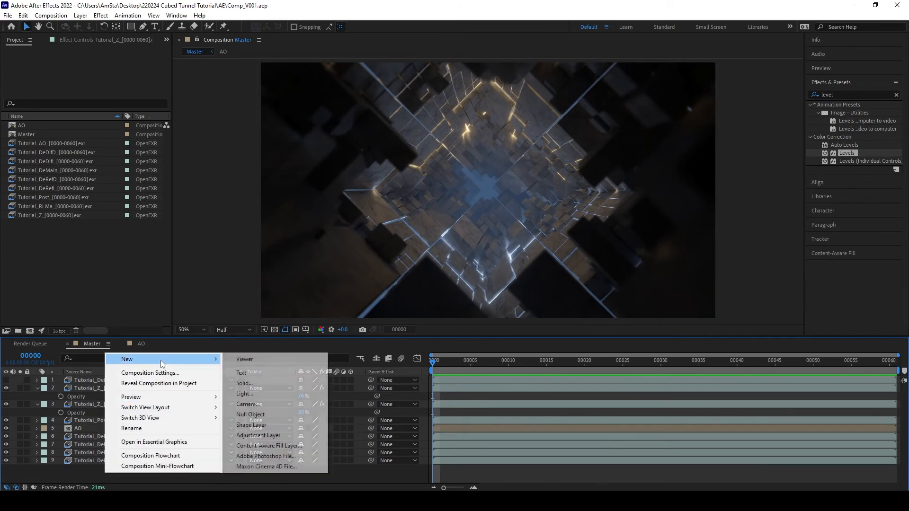
pyautogui.click(265, 435)
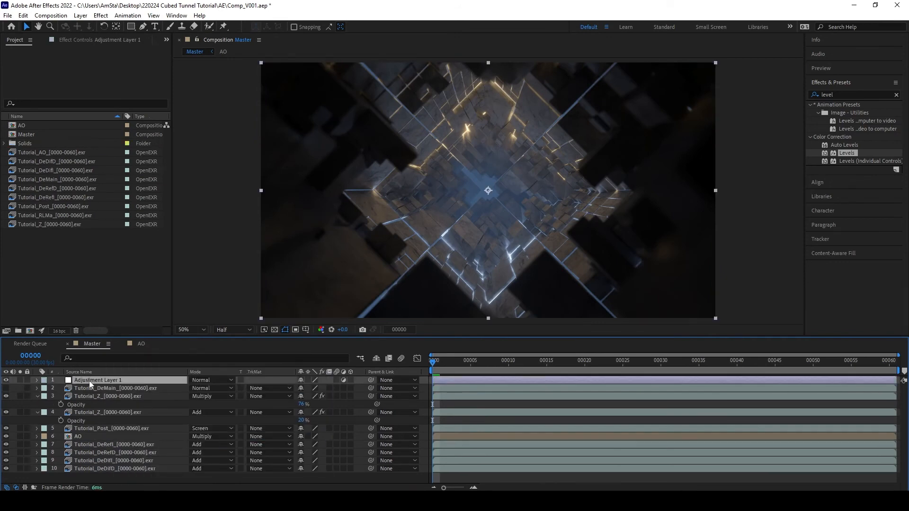
# - Try Curves on the adjustment layer with a gentle S-shaped RGB curve, and compare it by toggling the layer's visibility
pyautogui.hotkey('ctrl', 'space')
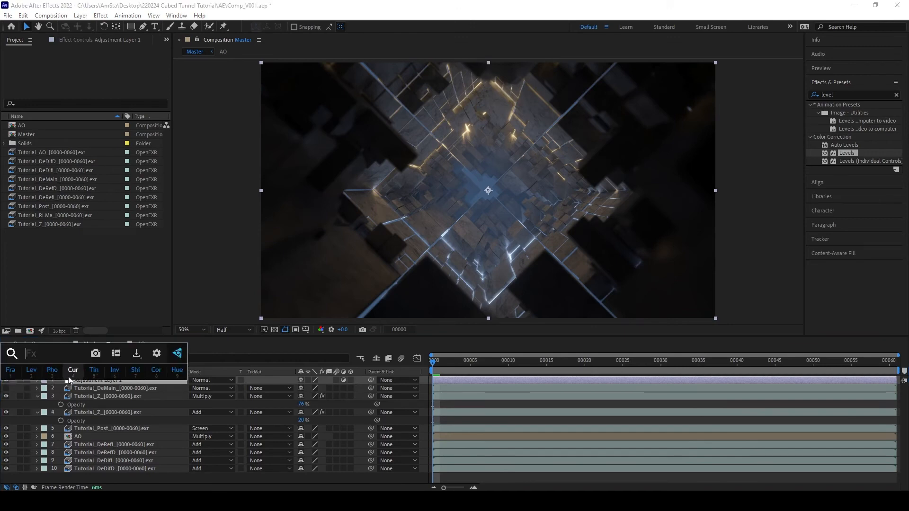
pyautogui.click(70, 376)
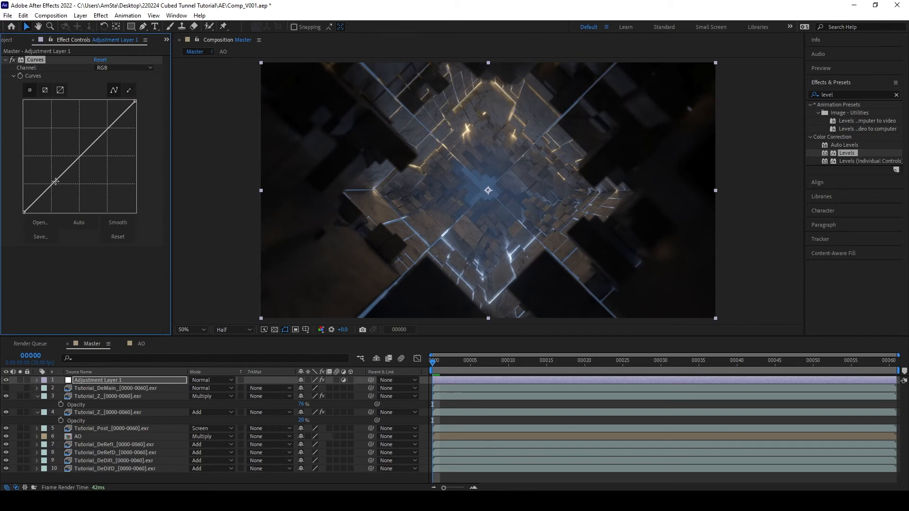
pyautogui.moveTo(56, 180); pyautogui.dragTo(60, 184)
pyautogui.moveTo(102, 143)
pyautogui.mouseDown()
pyautogui.moveTo(104, 116)
pyautogui.moveTo(101, 131)
pyautogui.mouseUp()
pyautogui.click(7, 380)
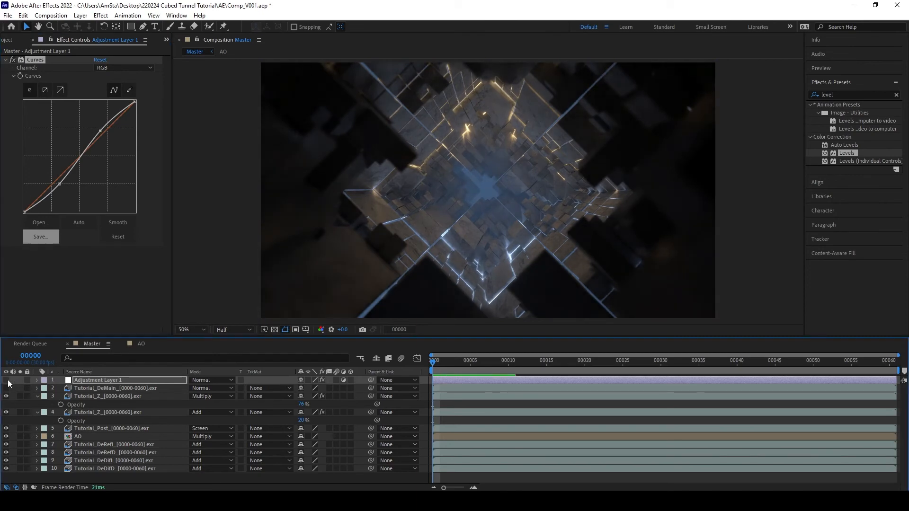
pyautogui.click(7, 380)
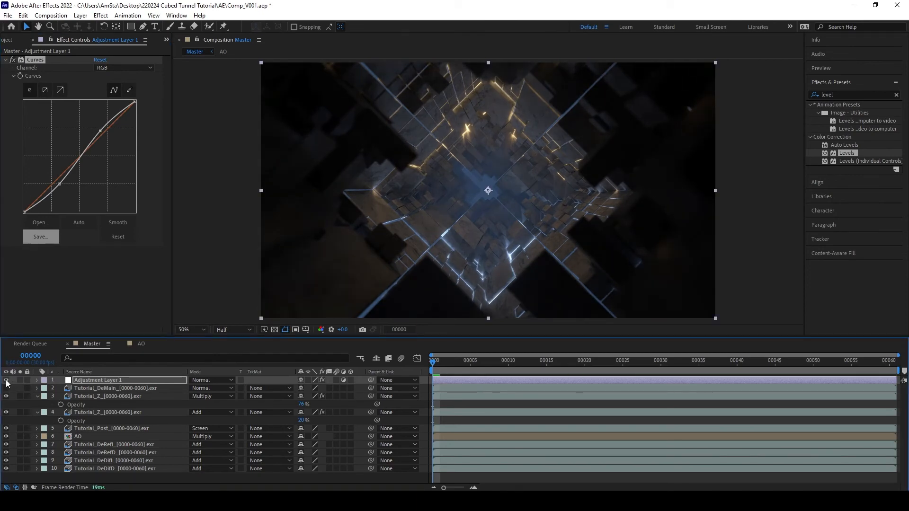
# - Try raising the curve's shadows and lowering its highlights, and delete the Curves effect from the adjustment layer
pyautogui.click(56, 182)
pyautogui.moveTo(57, 182); pyautogui.dragTo(54, 173)
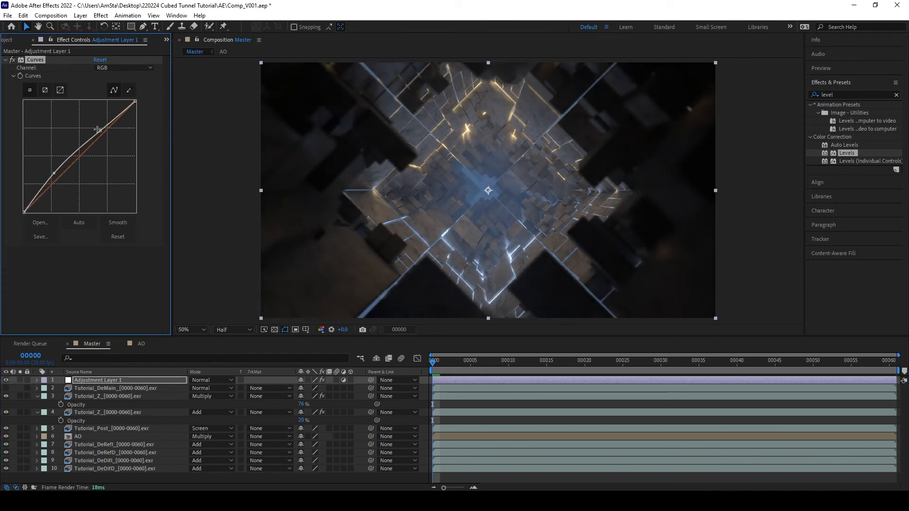
pyautogui.moveTo(98, 130); pyautogui.dragTo(113, 136)
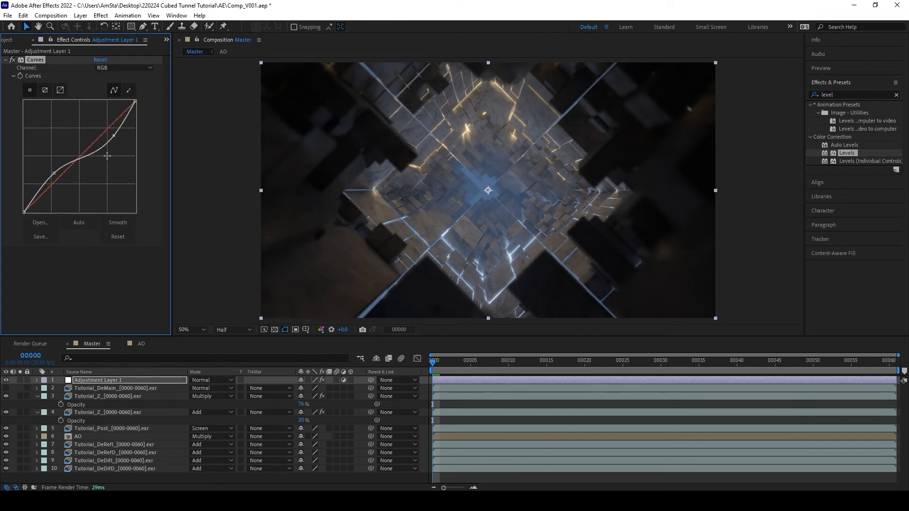
pyautogui.click(94, 380)
pyautogui.click(44, 60)
pyautogui.press('Delete')
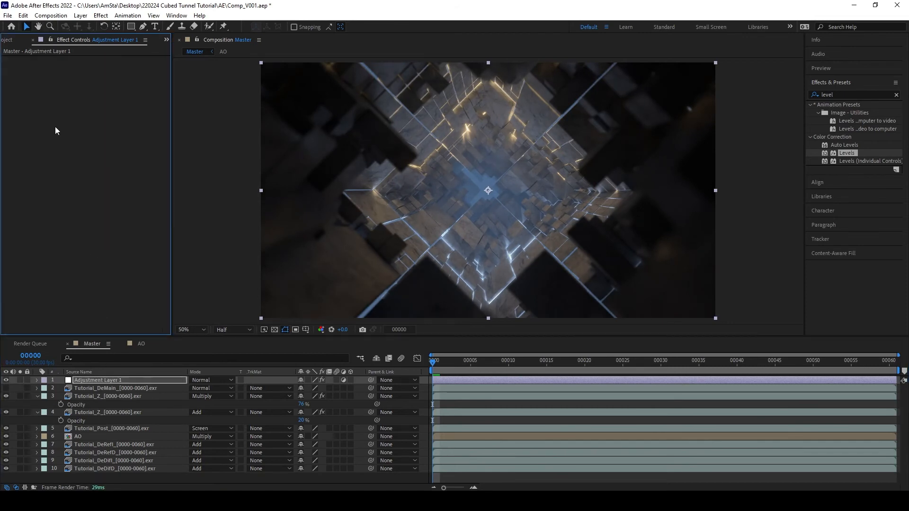
# - Apply Levels to the adjustment layer with Input White at 25057.9 and Gamma at 0.92
pyautogui.hotkey('ctrl', 'space')
pyautogui.click(32, 371)
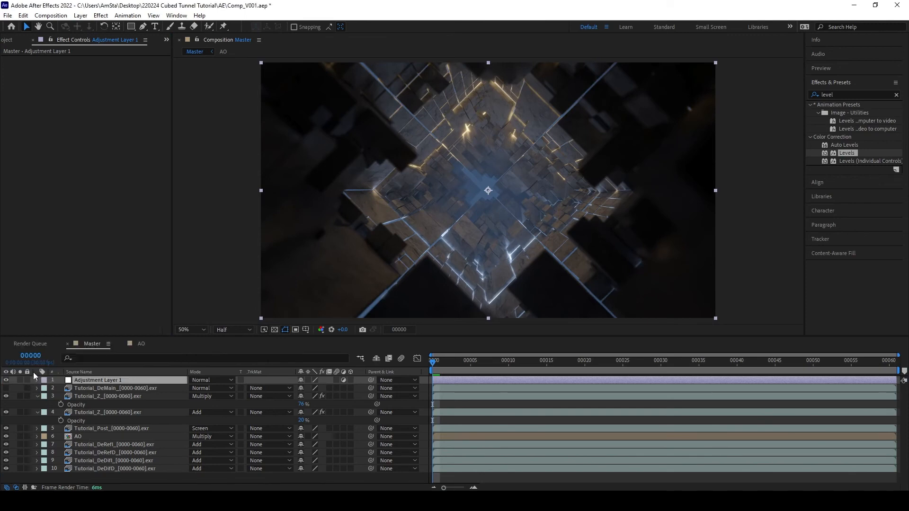
pyautogui.moveTo(147, 114); pyautogui.dragTo(123, 115)
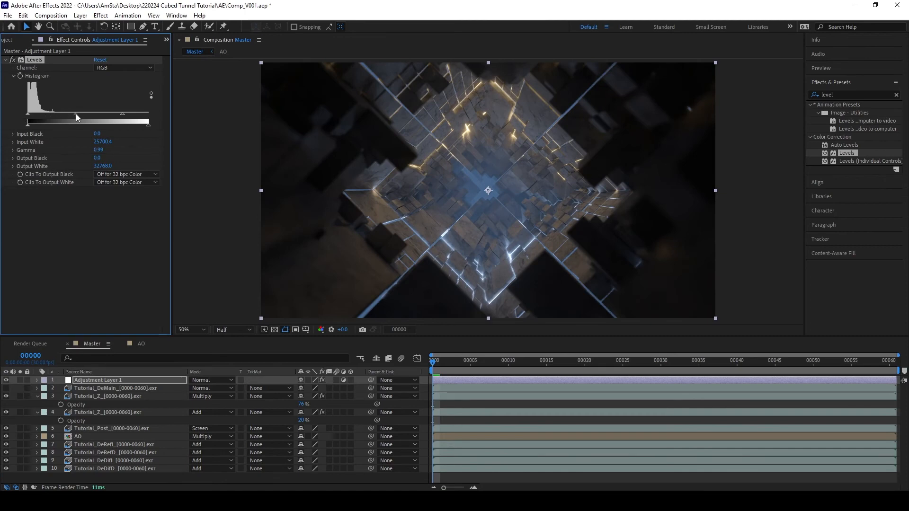
pyautogui.moveTo(123, 115); pyautogui.dragTo(122, 116)
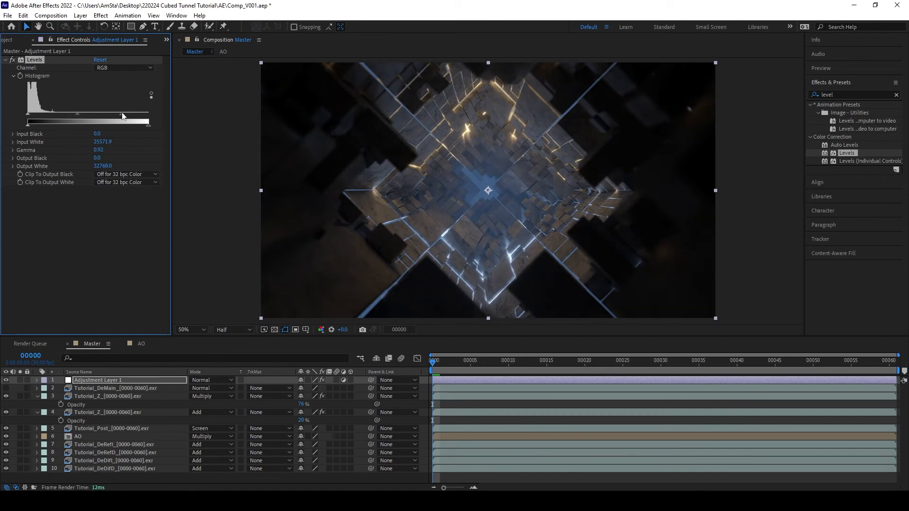
# - Compare the Levels grade by repeatedly toggling the adjustment layer's visibility, and clear the layer selection
pyautogui.click(6, 378)
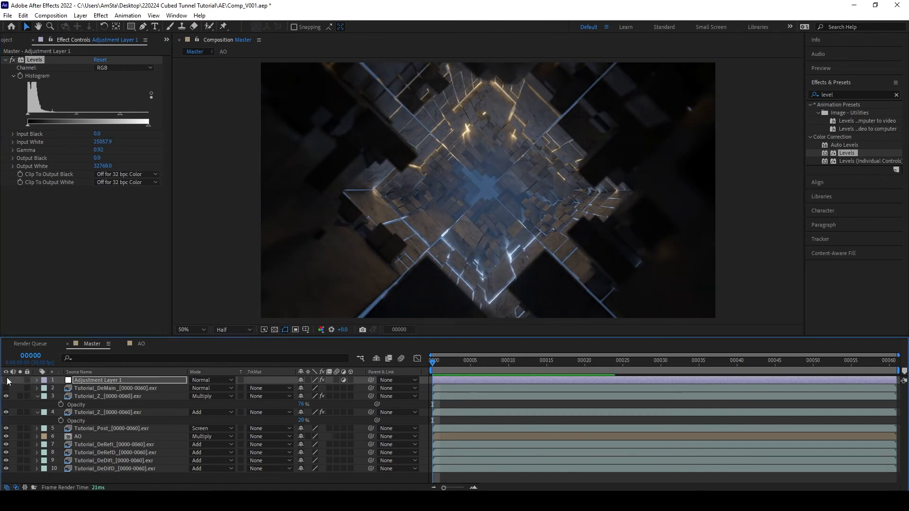
pyautogui.click(6, 379)
pyautogui.click(6, 379)
pyautogui.click(6, 378)
pyautogui.click(7, 379)
pyautogui.click(7, 380)
pyautogui.click(306, 481)
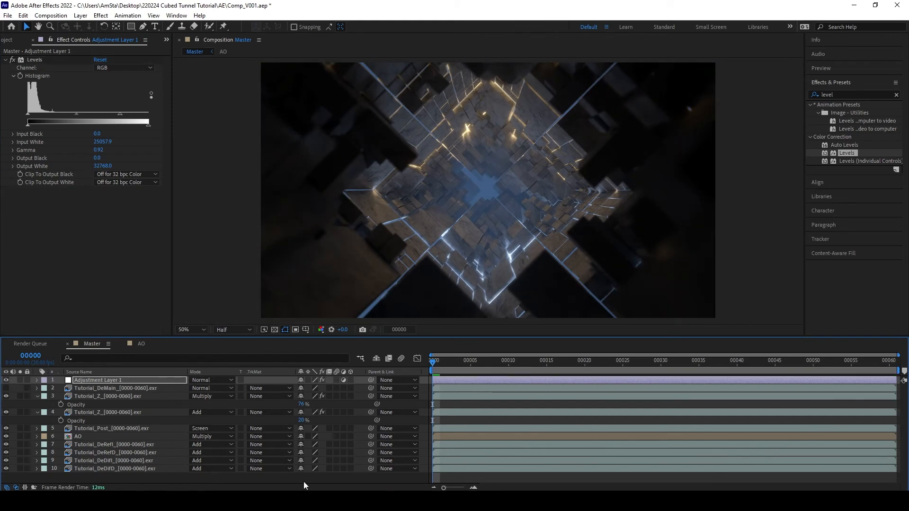
# - Check the contribution of the Tutorial_Post, DeRefD, DeDifI and DeDifD layers by toggling the visibility of each
pyautogui.click(5, 428)
pyautogui.click(5, 428)
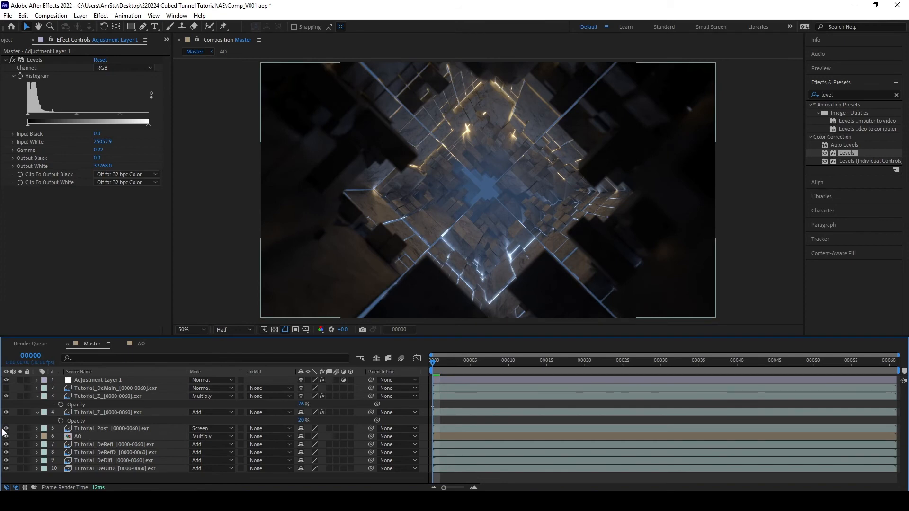
pyautogui.click(92, 428)
pyautogui.click(7, 453)
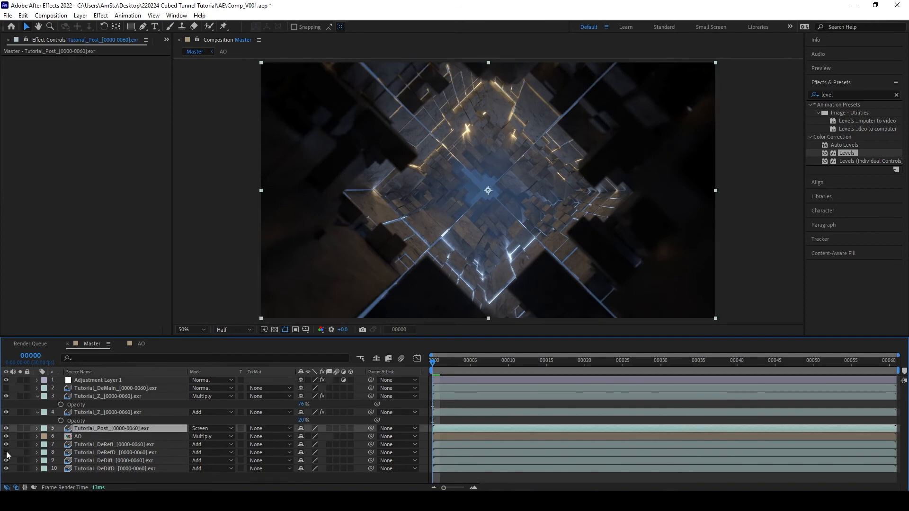
pyautogui.click(7, 452)
pyautogui.click(7, 461)
pyautogui.click(7, 461)
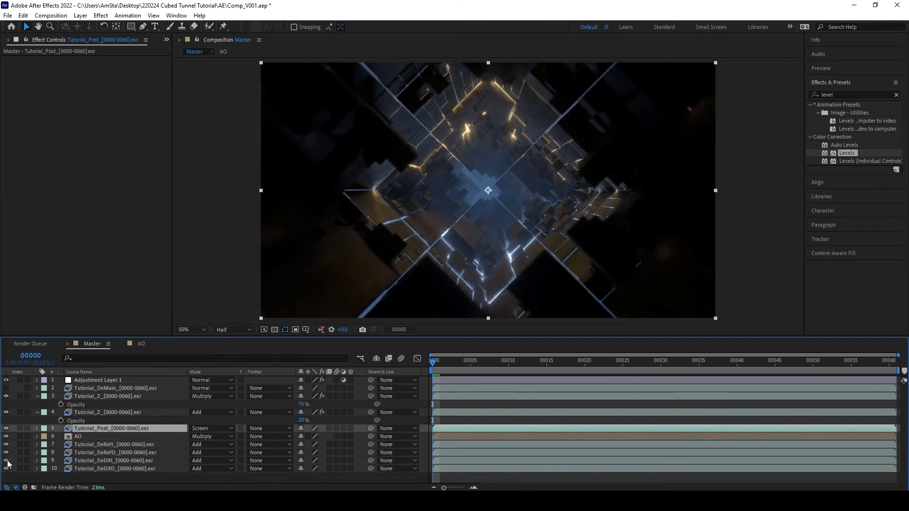
pyautogui.click(7, 460)
pyautogui.click(7, 461)
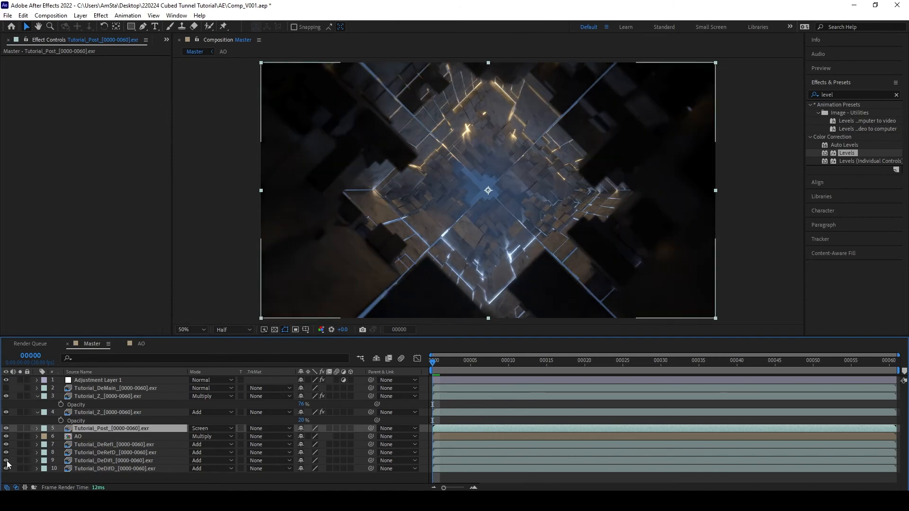
pyautogui.click(6, 469)
pyautogui.click(6, 469)
# - Select the Multiply Tutorial_Z layer and compare the image with and without it
pyautogui.click(90, 396)
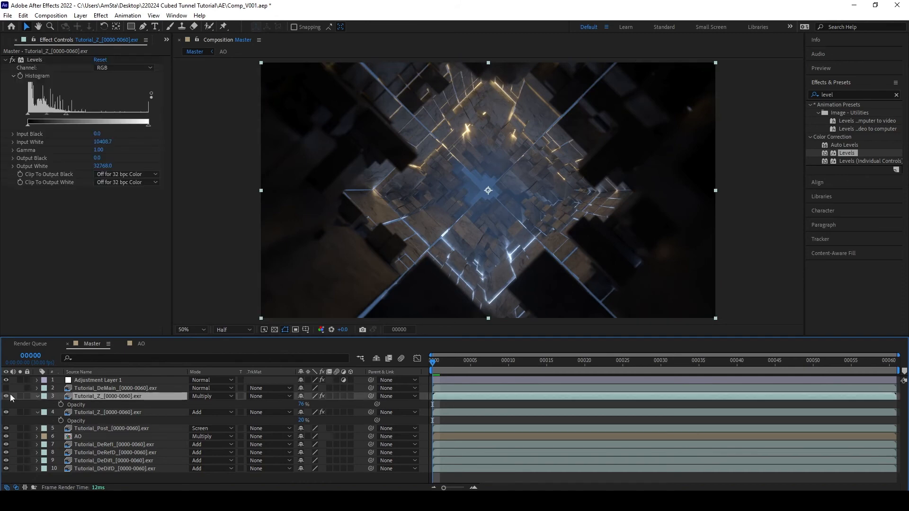
pyautogui.click(5, 397)
pyautogui.click(6, 396)
# - Try the Add Tutorial_Z layer at 11% opacity and try to increase its Amount to Tint
pyautogui.click(94, 413)
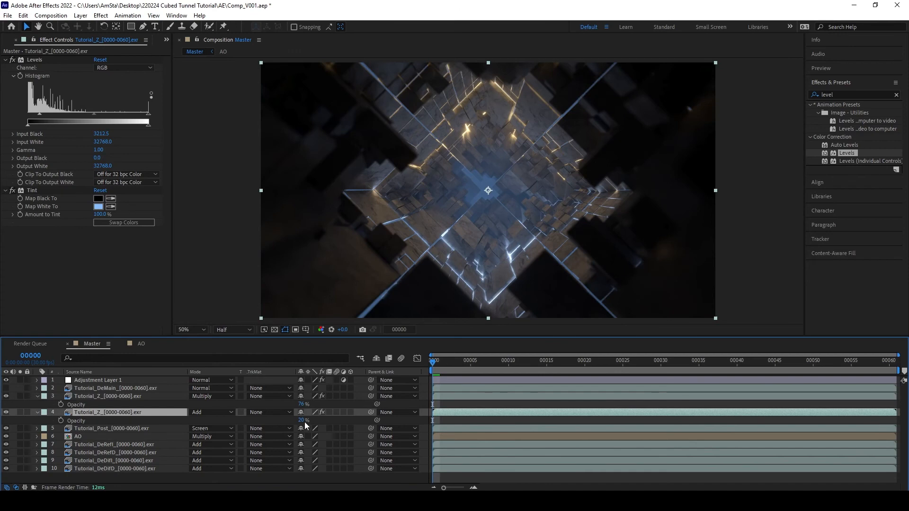
pyautogui.moveTo(302, 420); pyautogui.dragTo(295, 419)
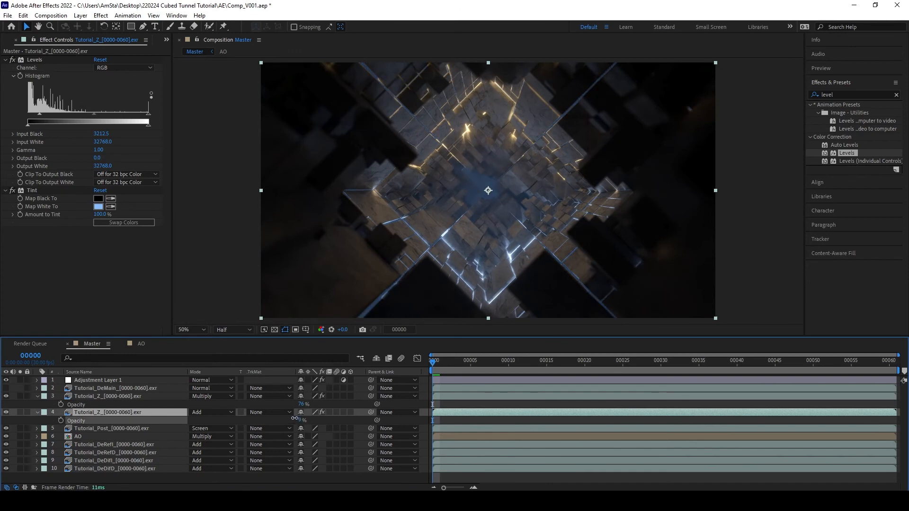
pyautogui.click(459, 419)
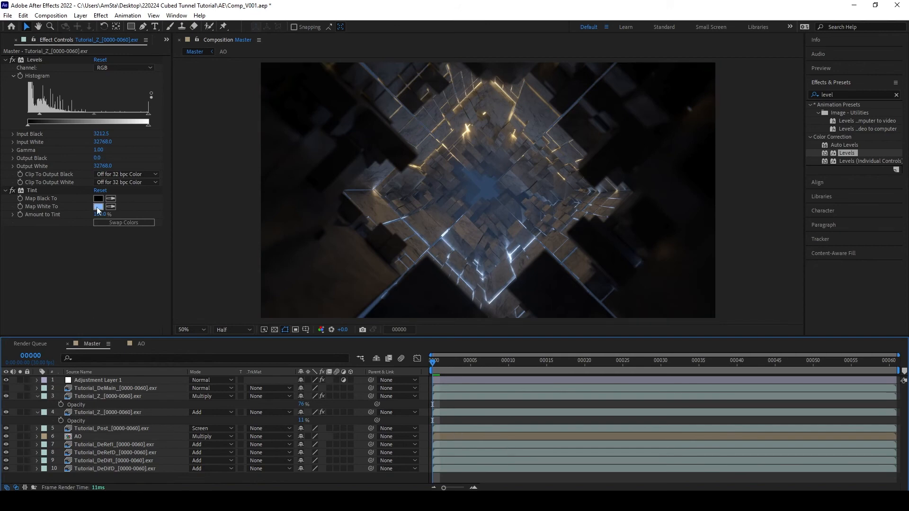
pyautogui.moveTo(101, 214); pyautogui.dragTo(134, 212)
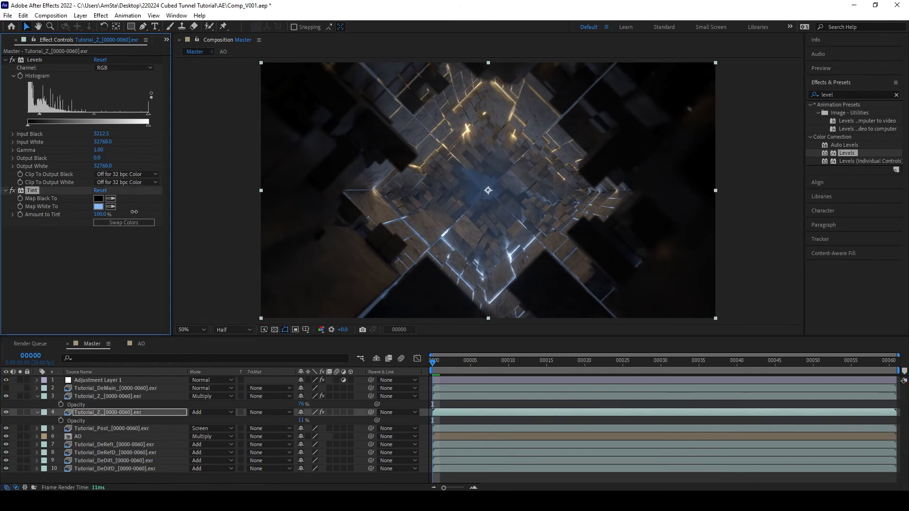
# - Raise the opacity of the Add Tutorial_Z layer to 32% and clear the layer selection
pyautogui.click(304, 420)
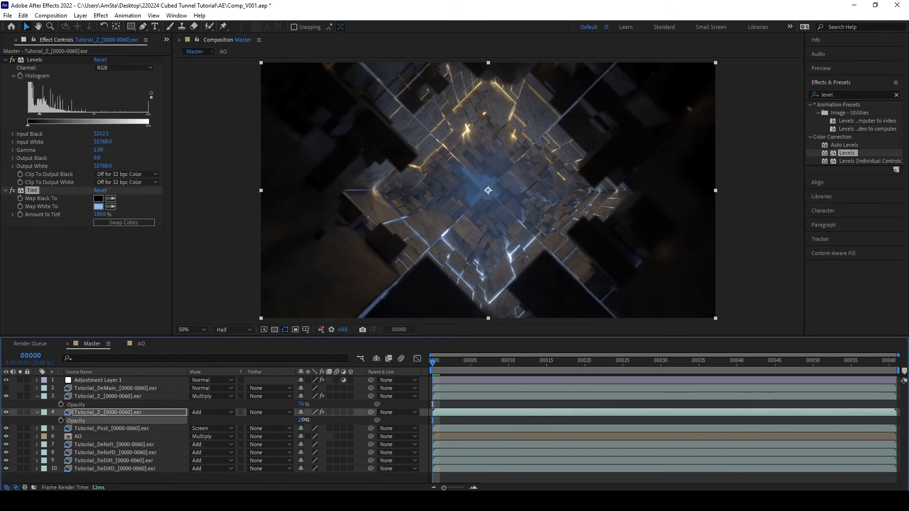
pyautogui.moveTo(307, 418); pyautogui.dragTo(308, 418)
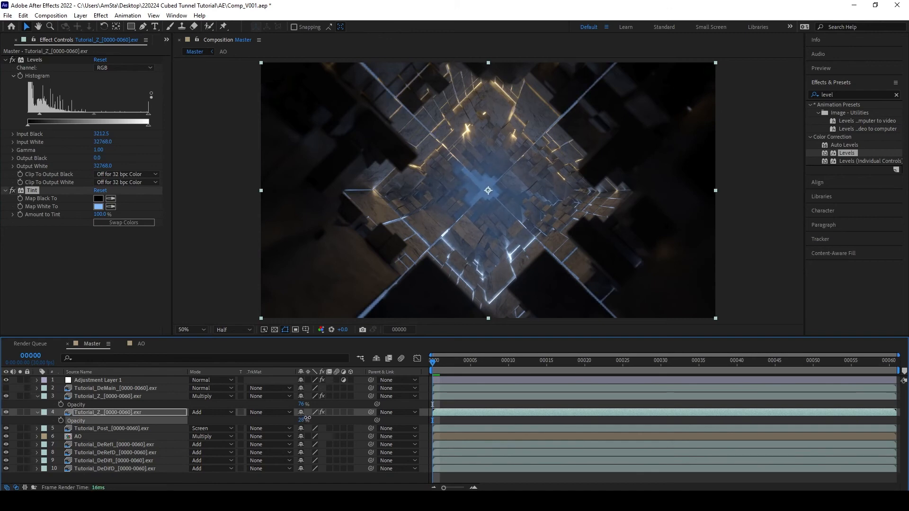
pyautogui.moveTo(309, 418); pyautogui.dragTo(309, 418)
pyautogui.click(496, 405)
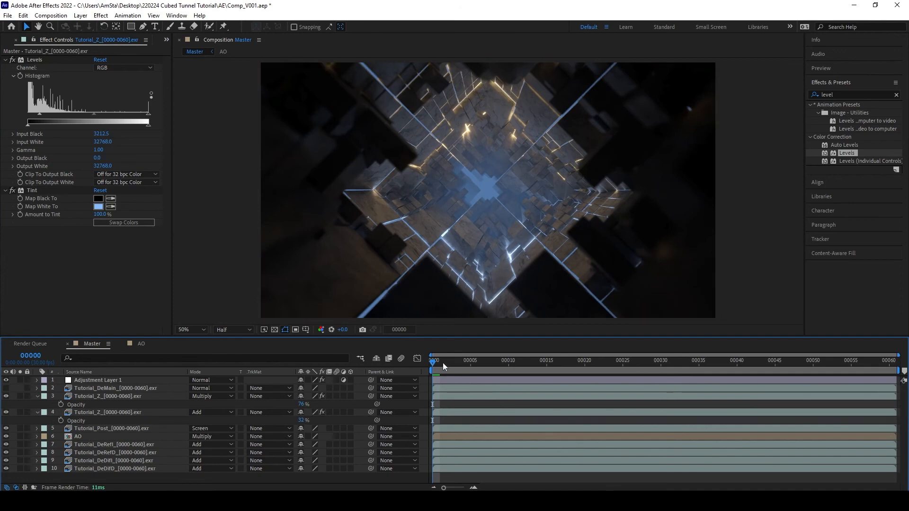
# - Review the composite by scrubbing to frame 60 and comparing the first and last frames
pyautogui.moveTo(444, 363); pyautogui.dragTo(890, 362)
pyautogui.press('Home')
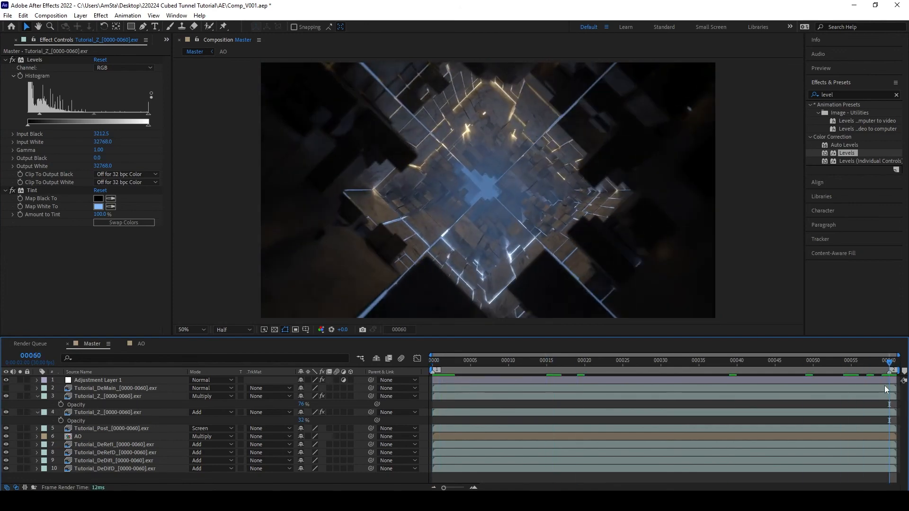
pyautogui.press('End')
pyautogui.press('Home')
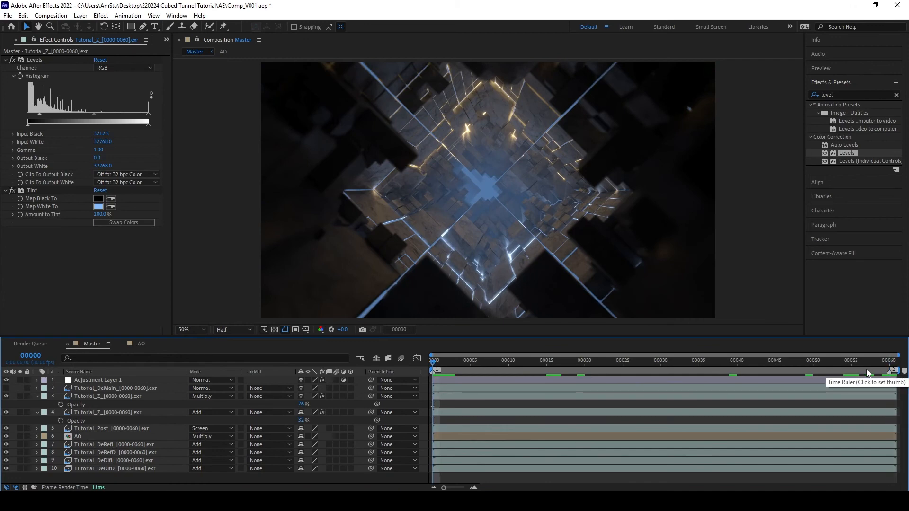
# - Compare the last frames with the first, end the Master work area at frame 59 and preview the loop
pyautogui.press('End')
pyautogui.press('Home')
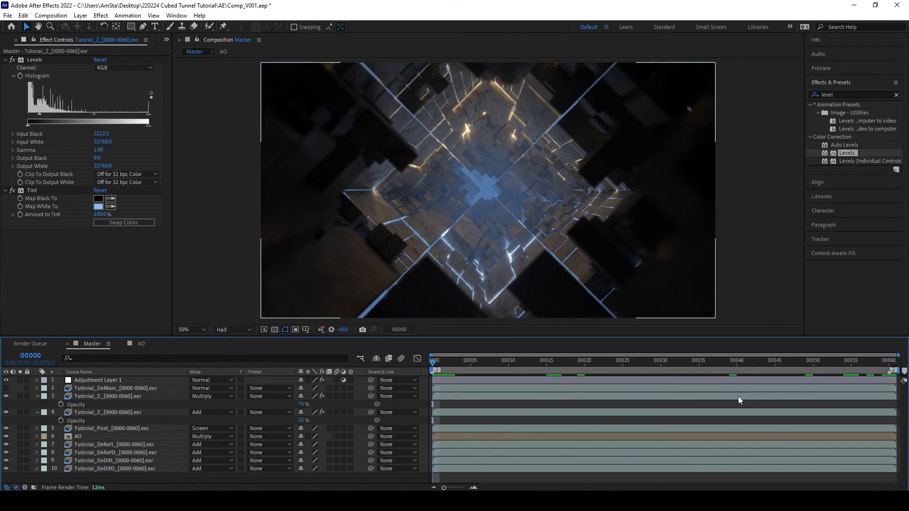
pyautogui.press('End')
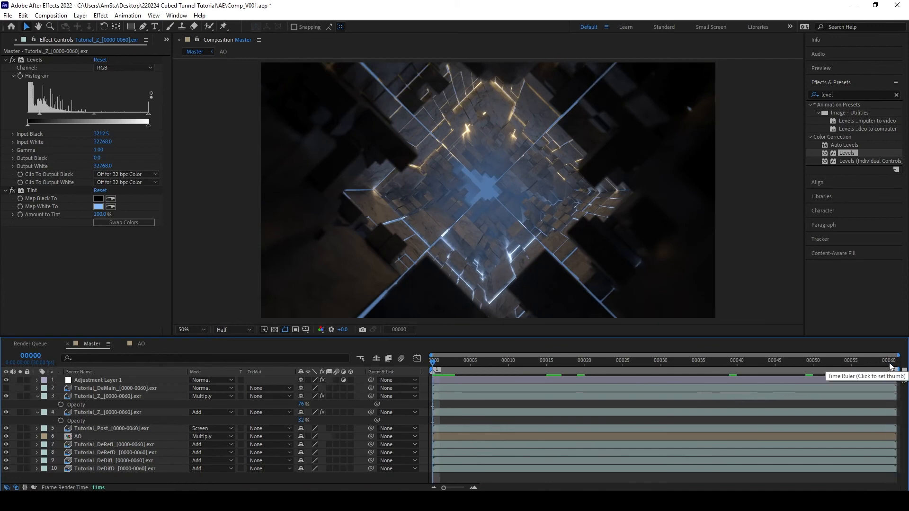
pyautogui.click(890, 363)
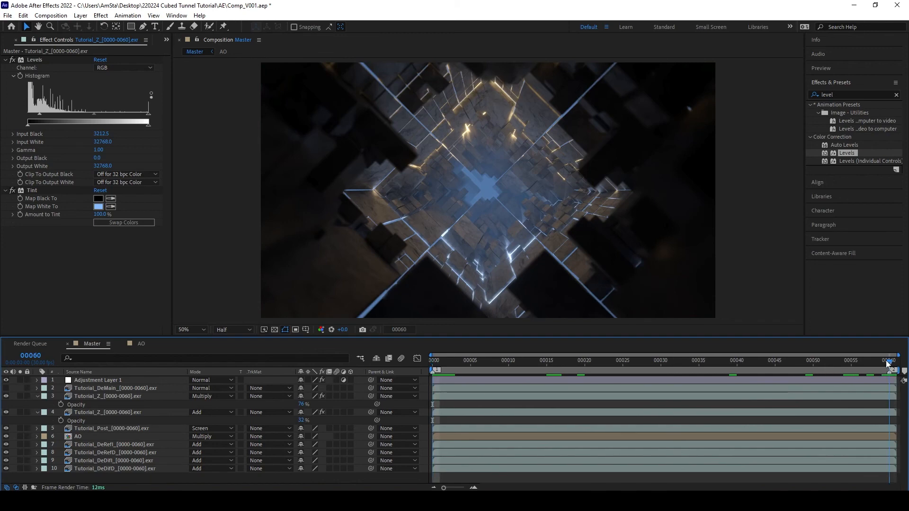
pyautogui.press('pageup')
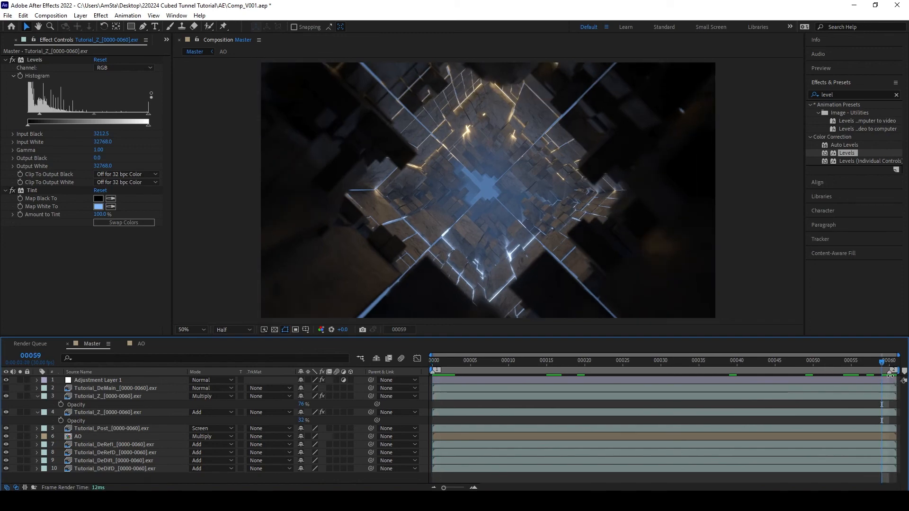
pyautogui.press('n')
pyautogui.moveTo(886, 362); pyautogui.dragTo(428, 354)
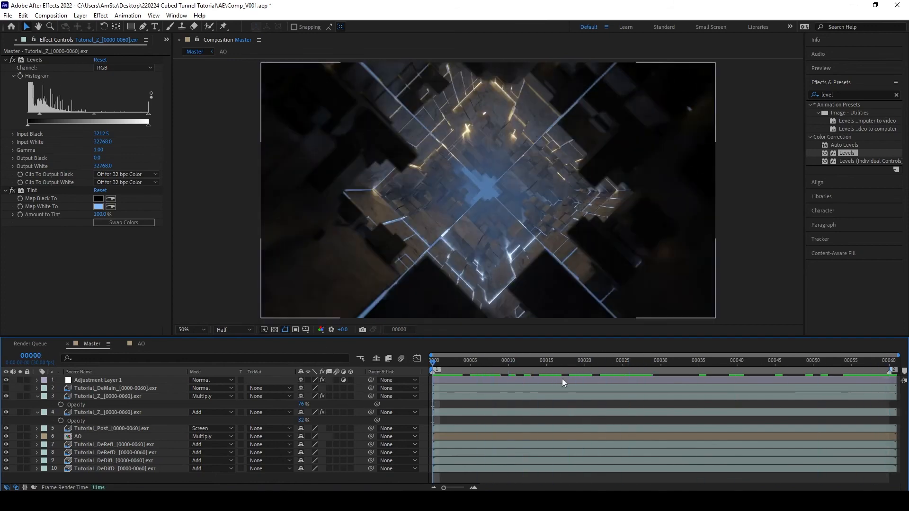
pyautogui.press('space')
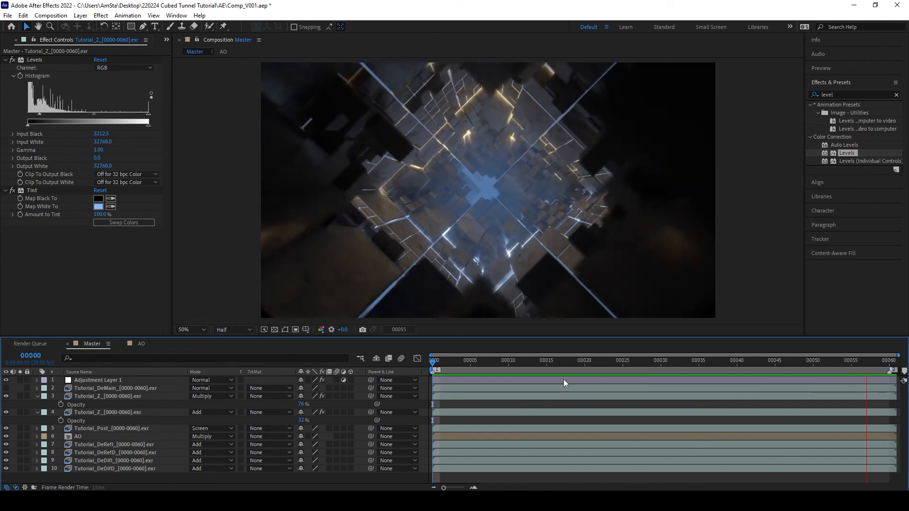
pyautogui.press('space')
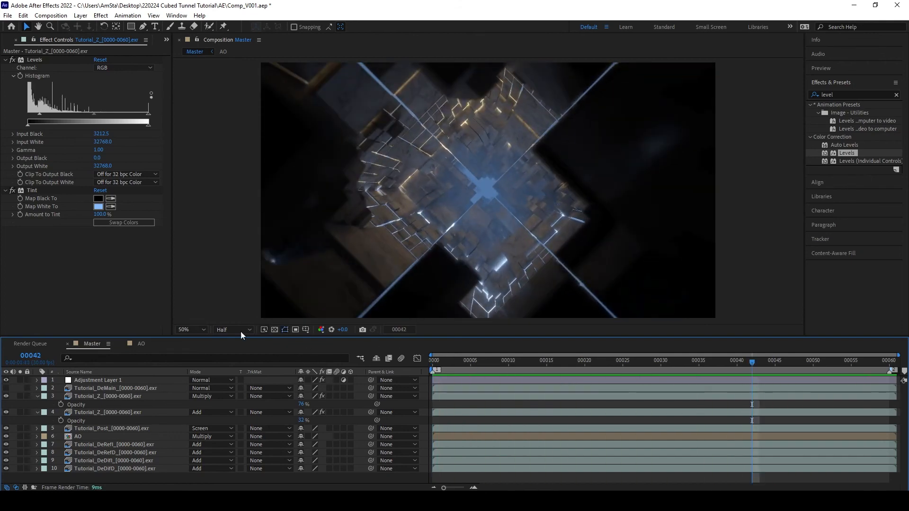
# - Compare the image at frame 42 with and without the Add Tutorial_Z layer
pyautogui.click(83, 396)
pyautogui.click(5, 412)
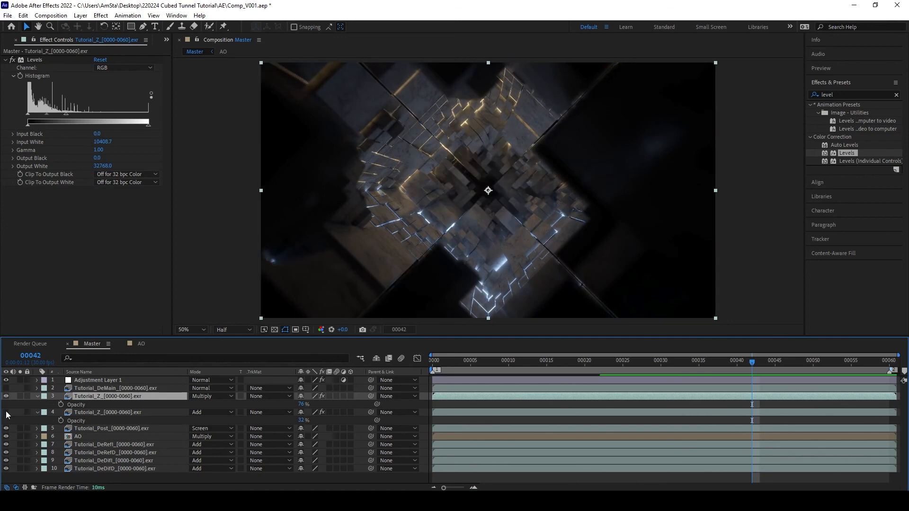
pyautogui.click(6, 412)
# - Set the Add Tutorial_Z layer's Amount to Tint to 87% and try its opacity at 55%
pyautogui.click(99, 413)
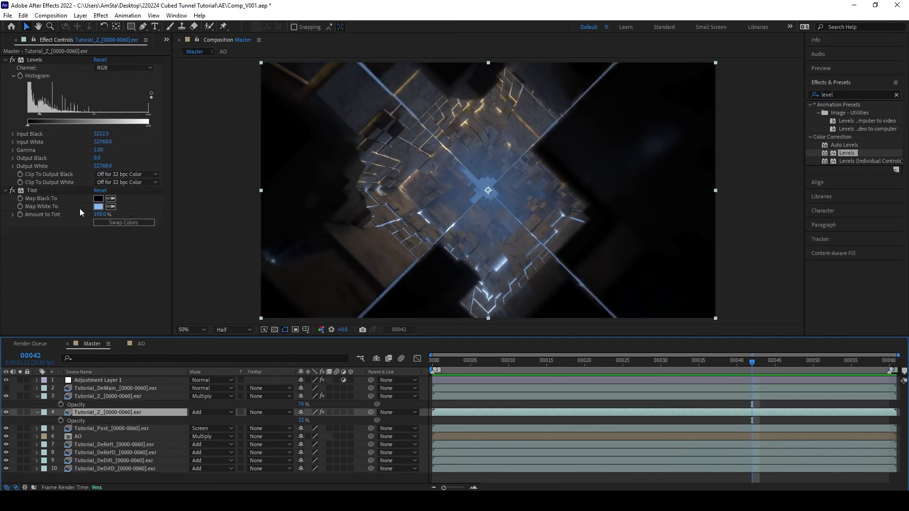
pyautogui.moveTo(100, 214); pyautogui.dragTo(119, 211)
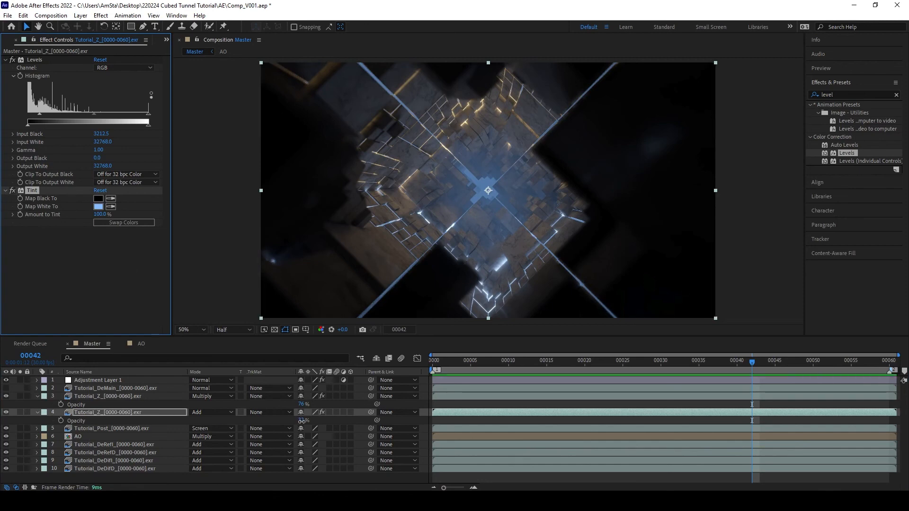
pyautogui.moveTo(301, 420); pyautogui.dragTo(313, 420)
pyautogui.moveTo(97, 215)
pyautogui.mouseDown()
pyautogui.moveTo(75, 212)
pyautogui.moveTo(84, 206)
pyautogui.mouseUp()
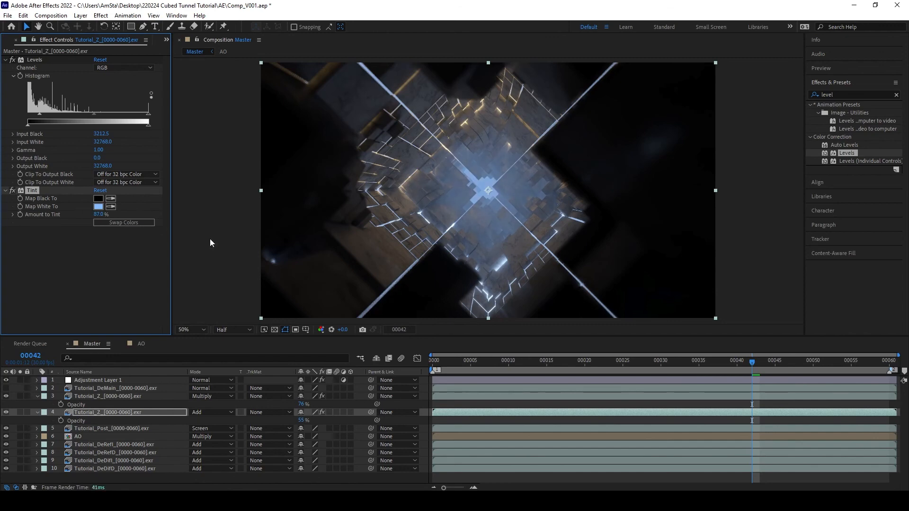
# - Lower the Add Tutorial_Z layer's opacity to 18% and set its Levels Input Black to 0.0
pyautogui.moveTo(302, 420); pyautogui.dragTo(283, 410)
pyautogui.moveTo(274, 408); pyautogui.dragTo(257, 398)
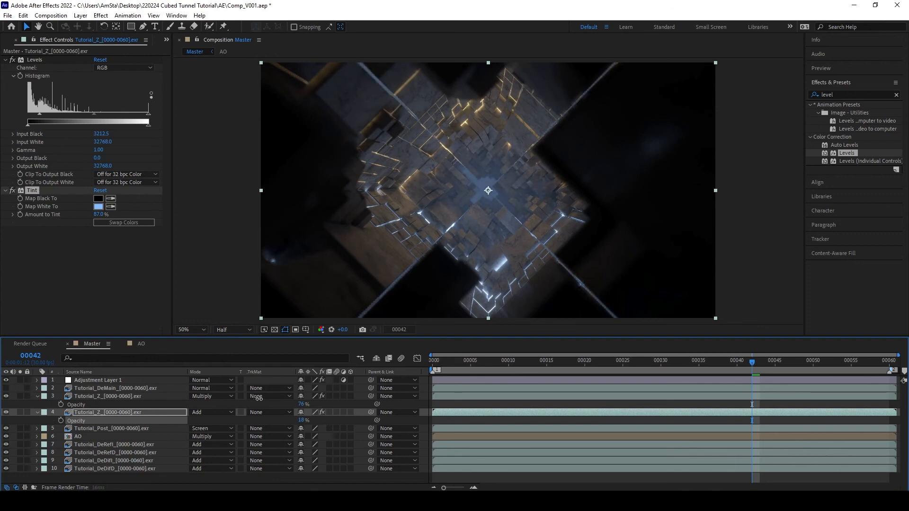
pyautogui.click(472, 406)
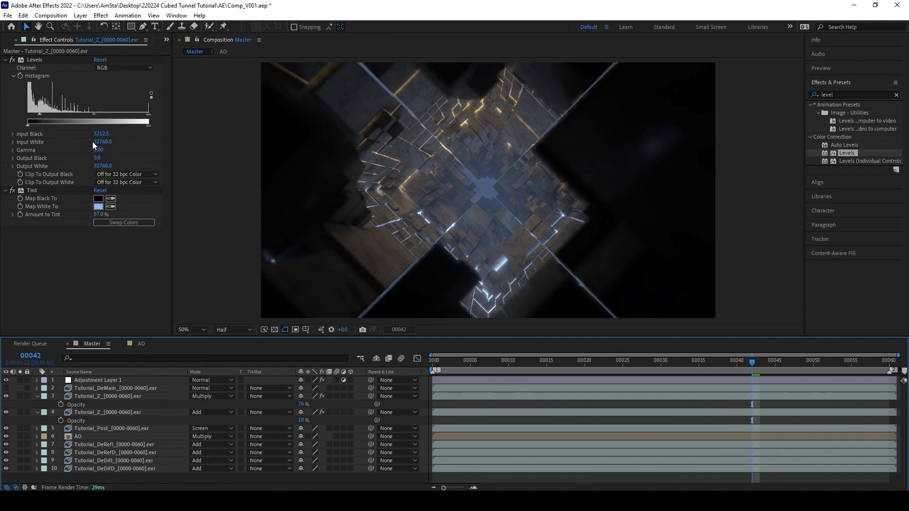
pyautogui.moveTo(39, 114); pyautogui.dragTo(17, 115)
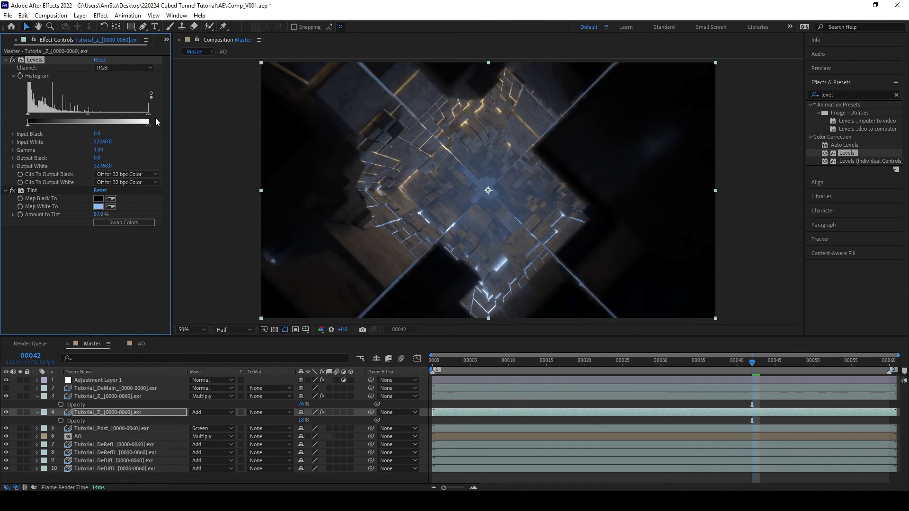
# - Add the Master composition to the render queue and set its output module to JPEG Seq
pyautogui.click(51, 15)
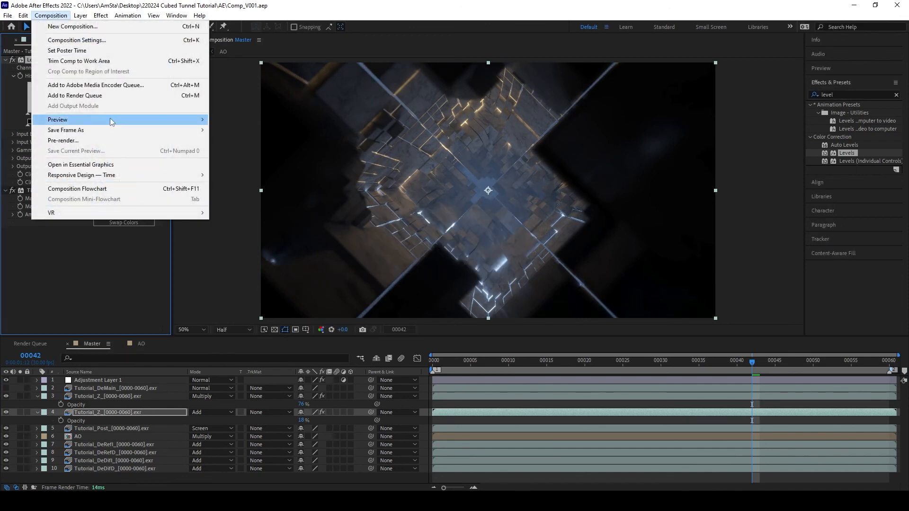
pyautogui.click(107, 94)
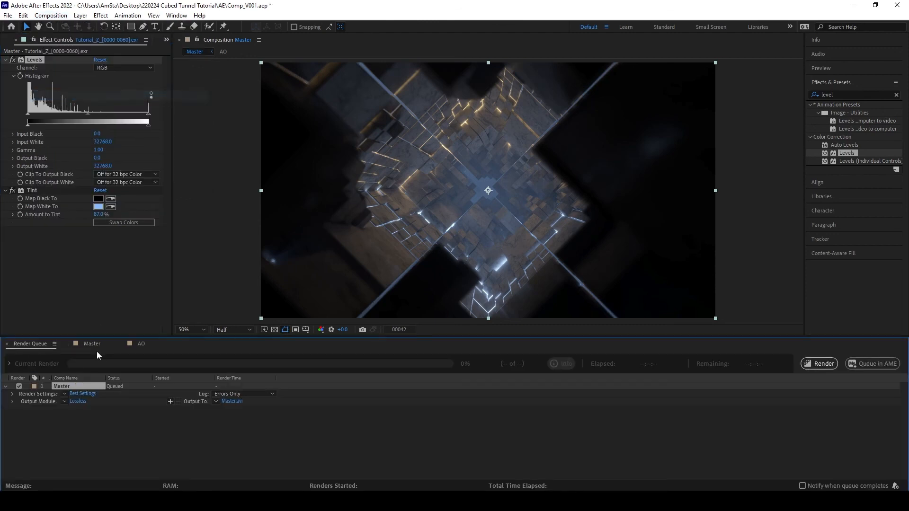
pyautogui.click(62, 401)
pyautogui.click(90, 310)
pyautogui.click(216, 401)
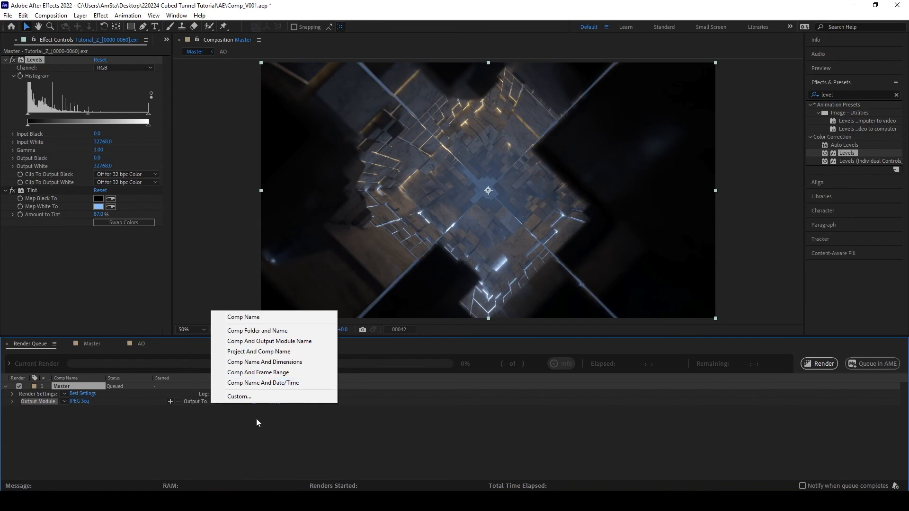
pyautogui.click(177, 419)
# - Save the output as Master_[#####].jpg in a Master subfolder of the 220224 Cubed Tunnel Tutorial EXPORT folder and start the render
pyautogui.click(240, 402)
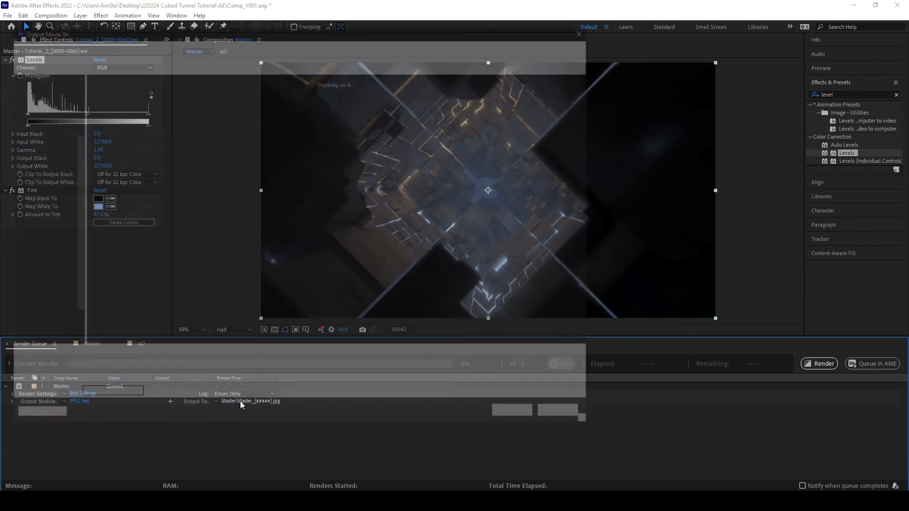
pyautogui.click(40, 273)
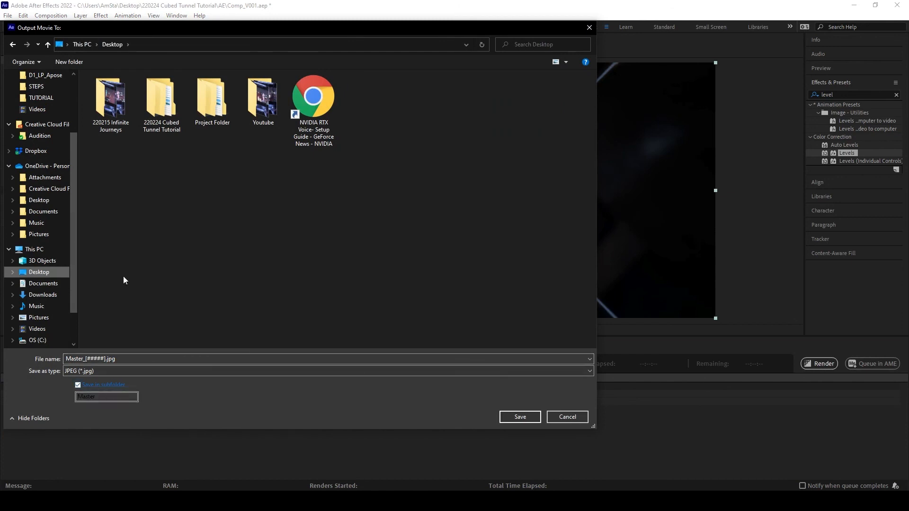
pyautogui.doubleClick(152, 93)
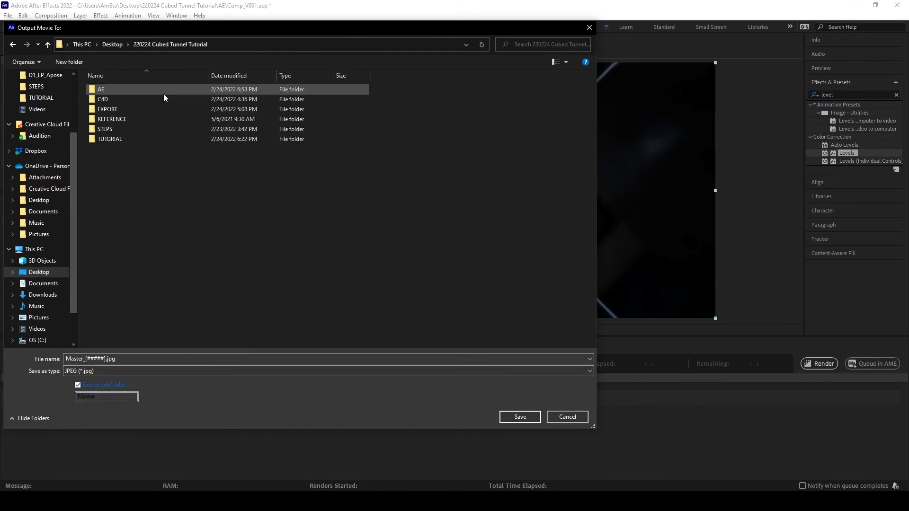
pyautogui.doubleClick(121, 110)
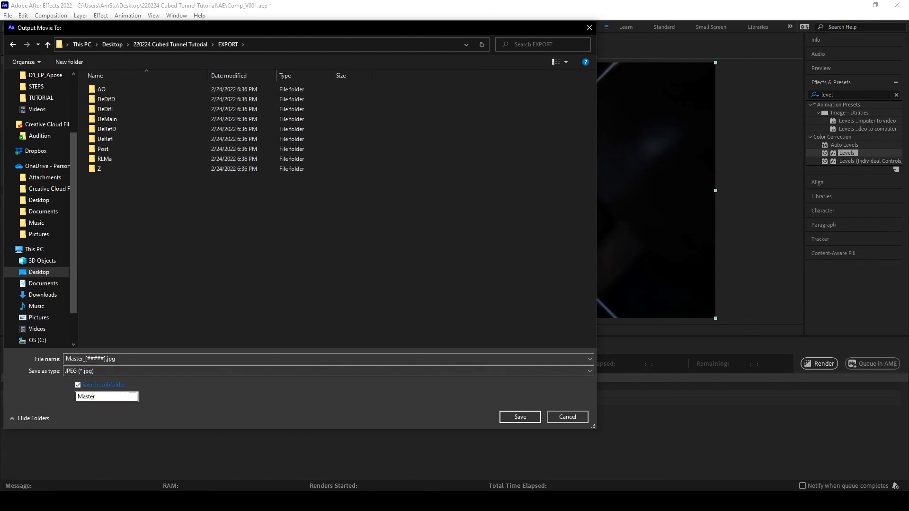
pyautogui.click(506, 419)
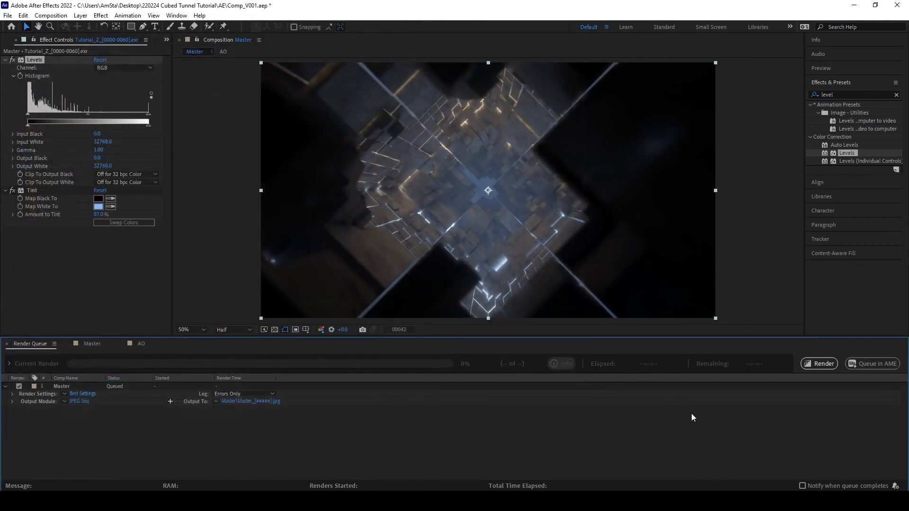
pyautogui.click(812, 365)
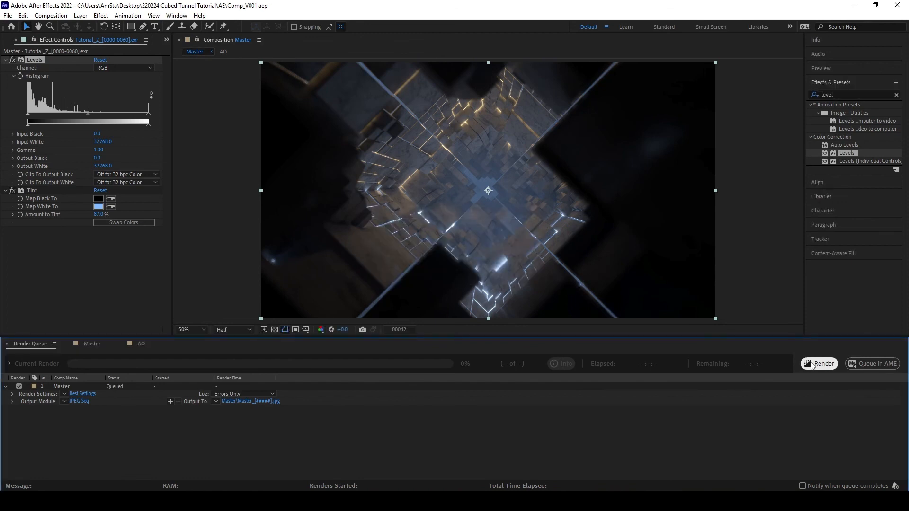